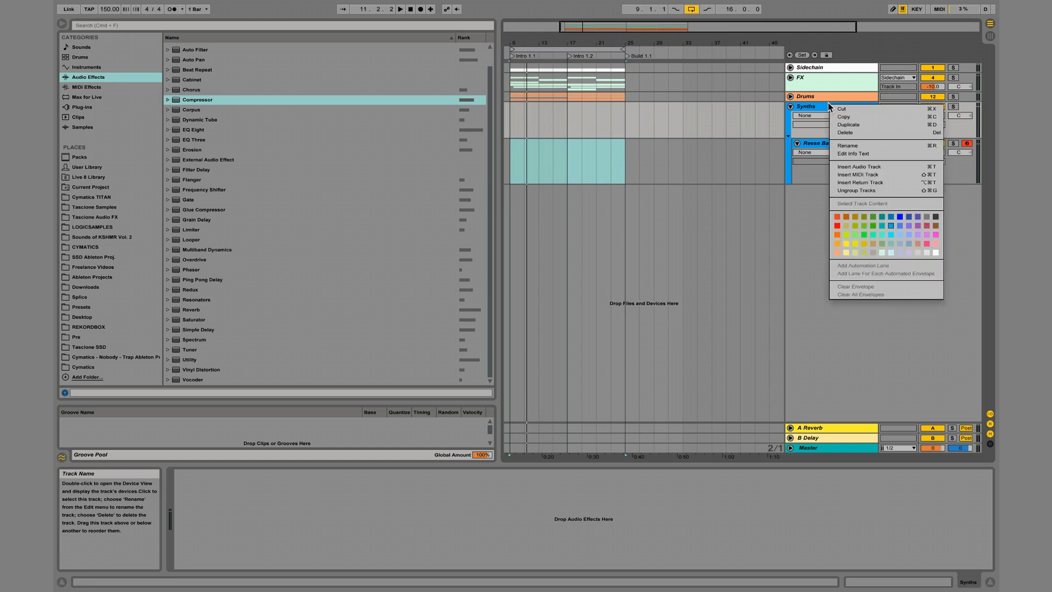
Recolour the Synths group and its Reese Bass track with the same light pink.
click(934, 236)
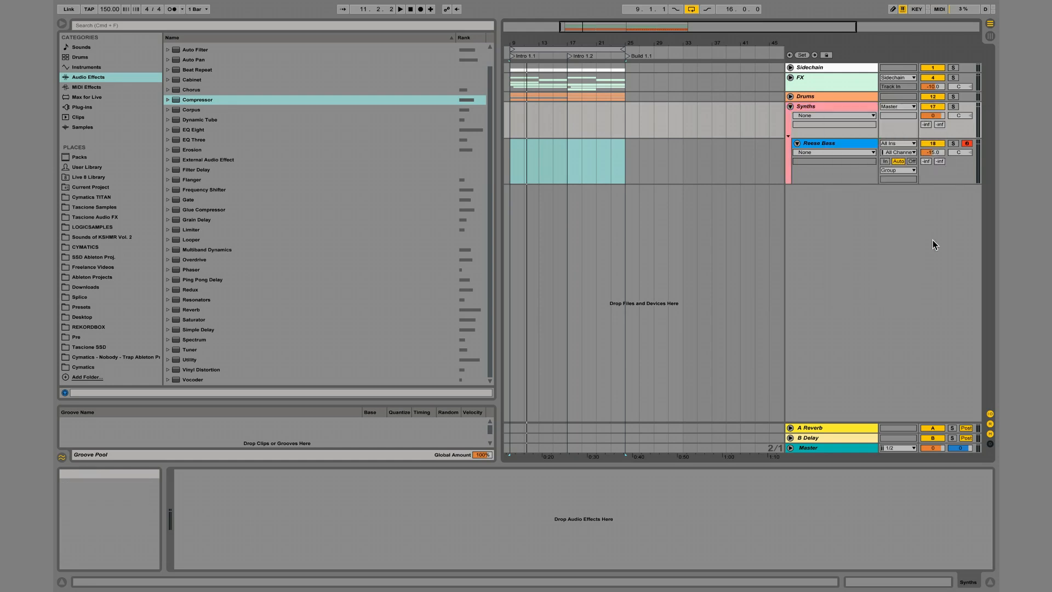
right_click(841, 144)
click(951, 271)
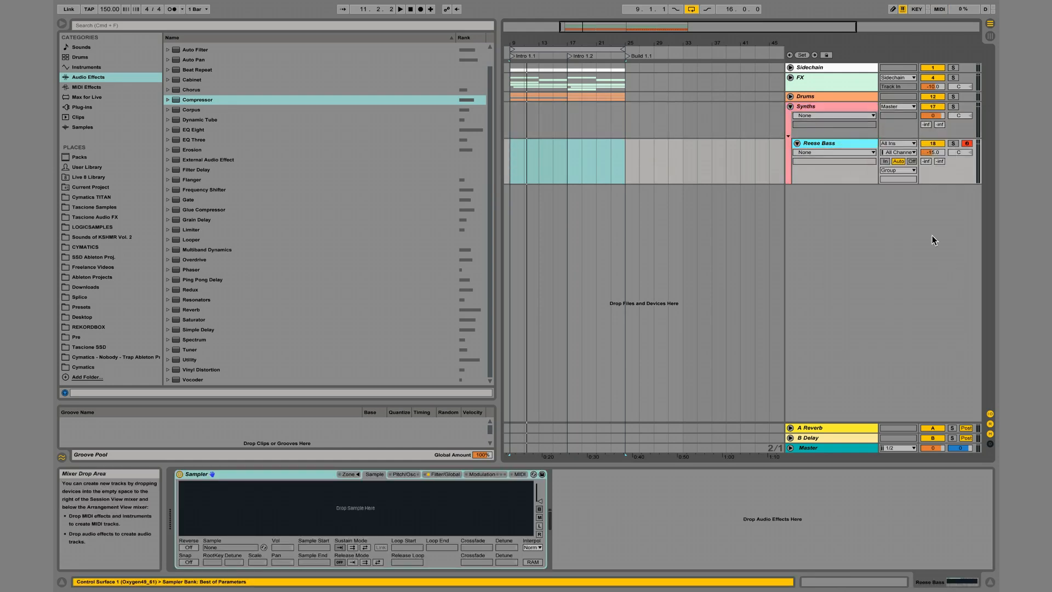
right_click(831, 143)
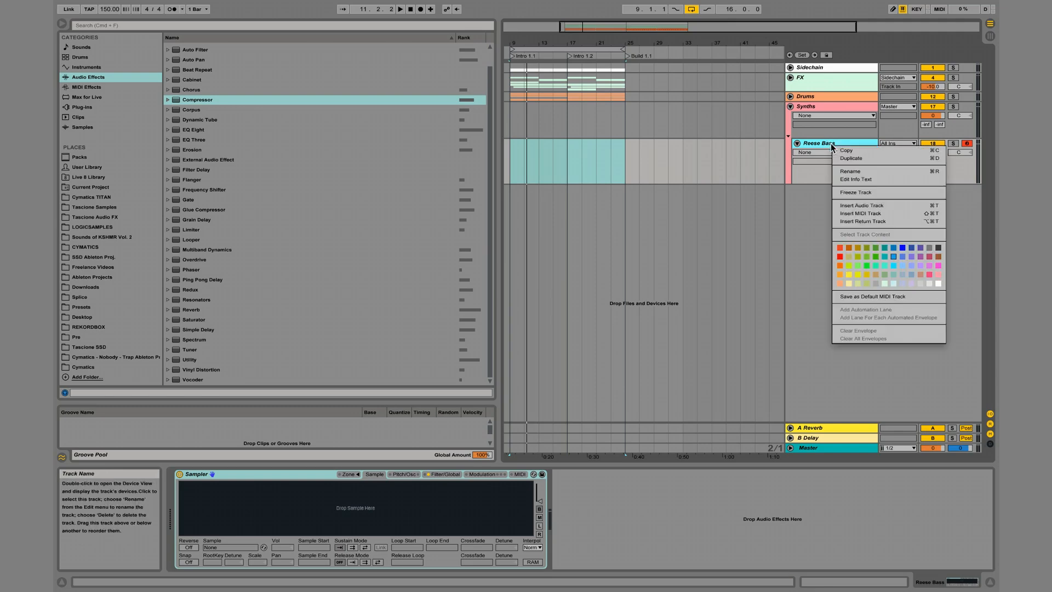
click(936, 276)
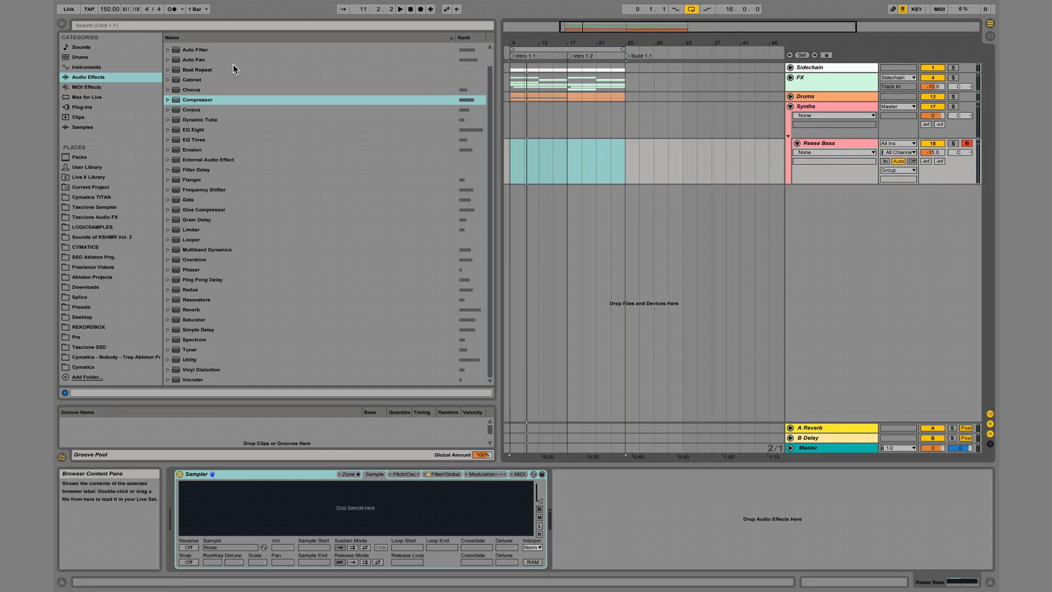
Load the Serum VST plug-in onto the Reese Bass track in place of the Sampler.
click(83, 107)
scroll(225, 127, down, 2)
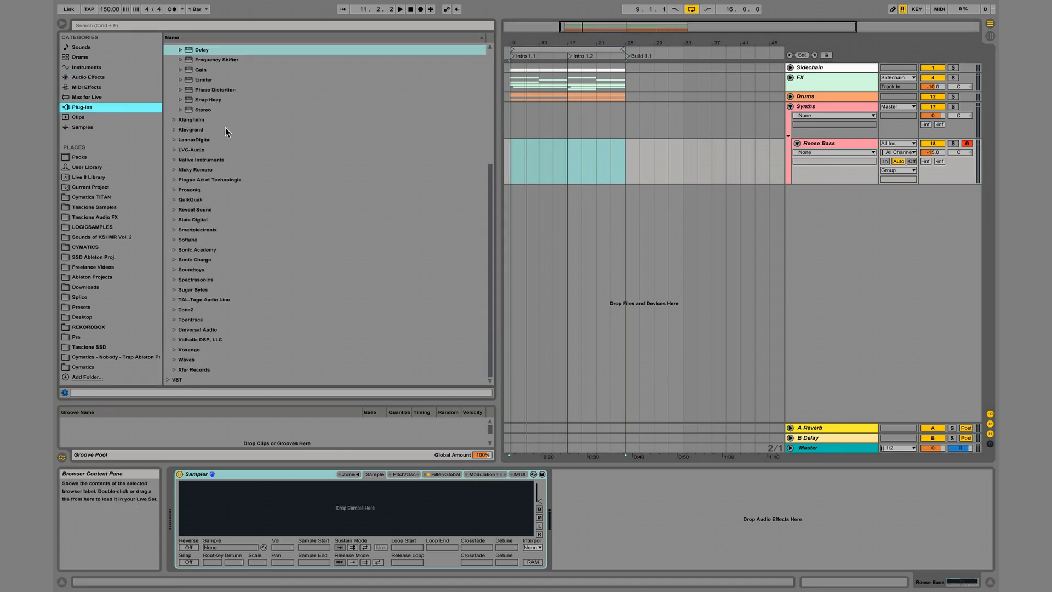
click(167, 379)
scroll(272, 254, down, 10)
double_click(213, 240)
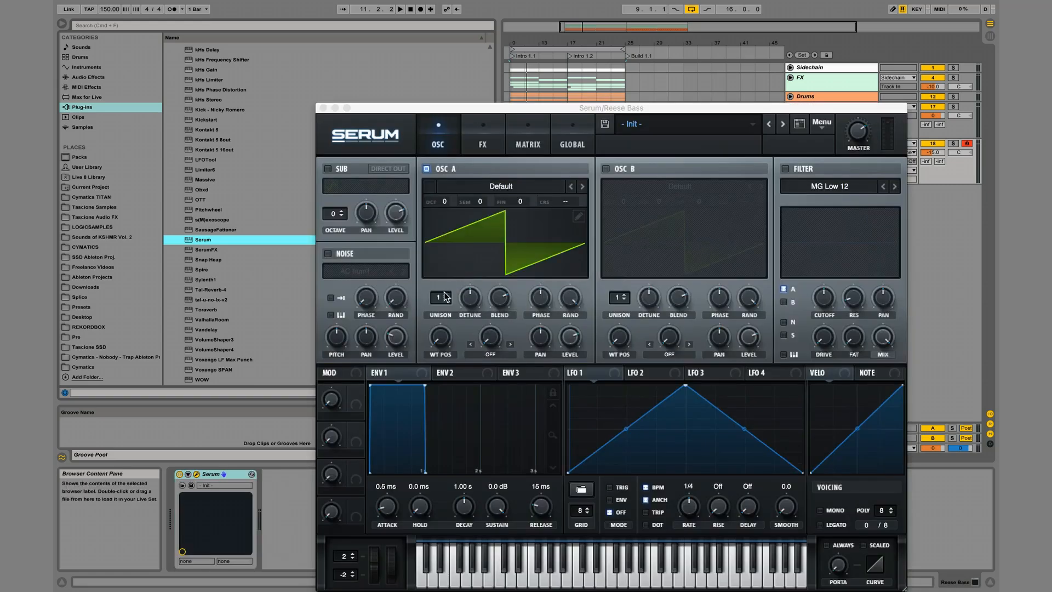
Set Serum's oscillator A to 16 unison voices and audition it in a lower octave.
drag(448, 292, 469, 155)
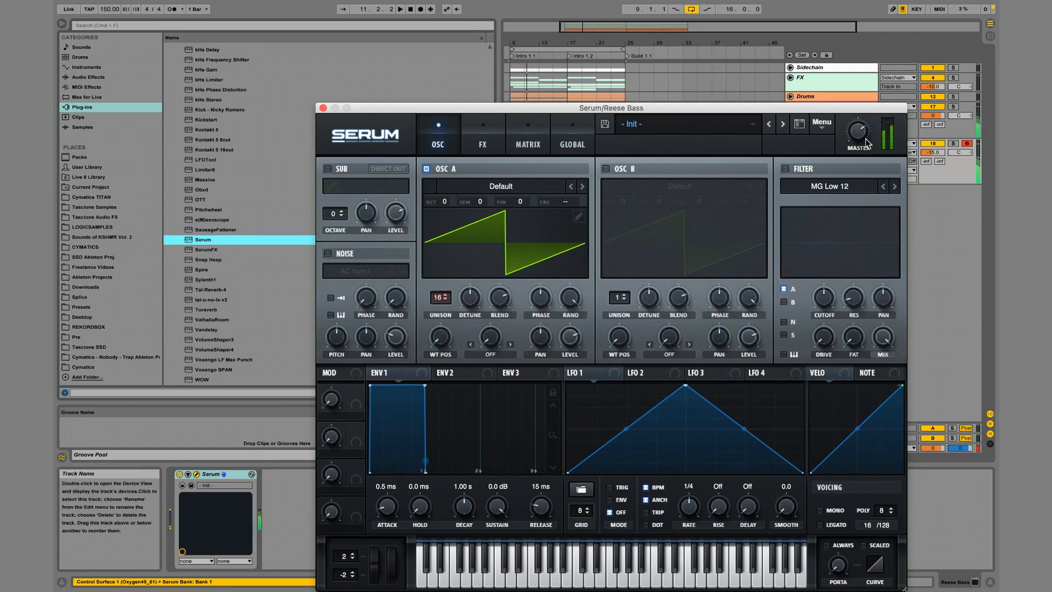
key(z)
key(a)
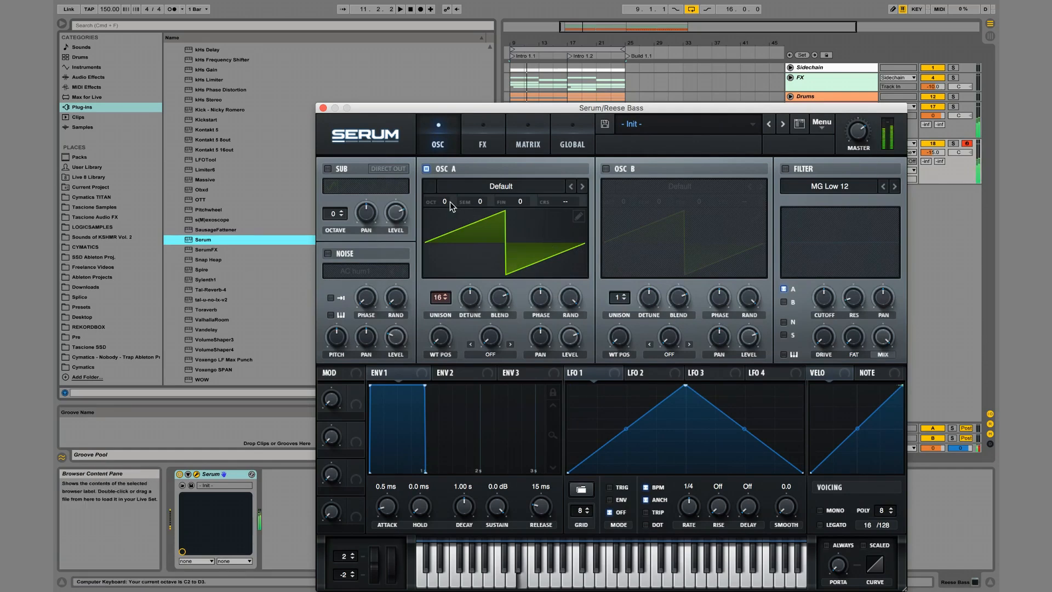
Enable Serum's MG Low 12 filter with a slightly lower cutoff, switch the voicing to mono and close the plug-in window.
click(785, 169)
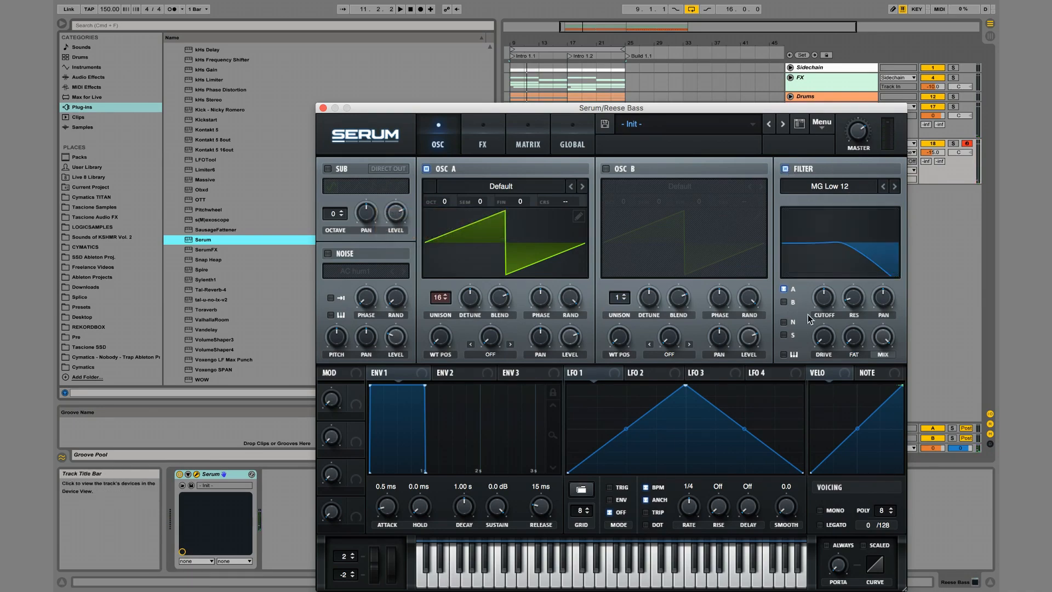
key(a)
mouse_move(825, 310)
drag(821, 329, 822, 308)
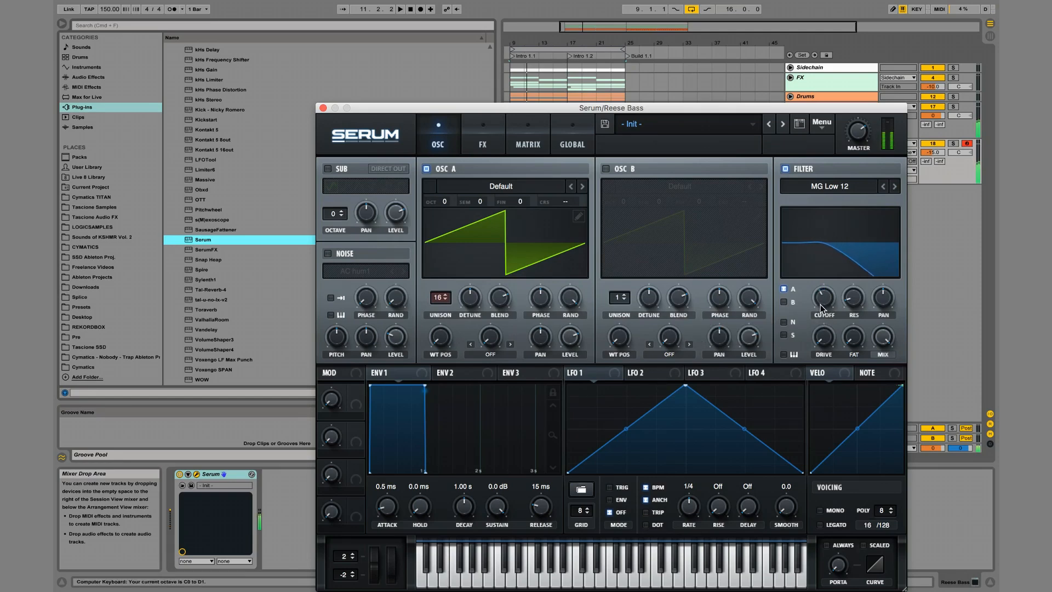
click(822, 510)
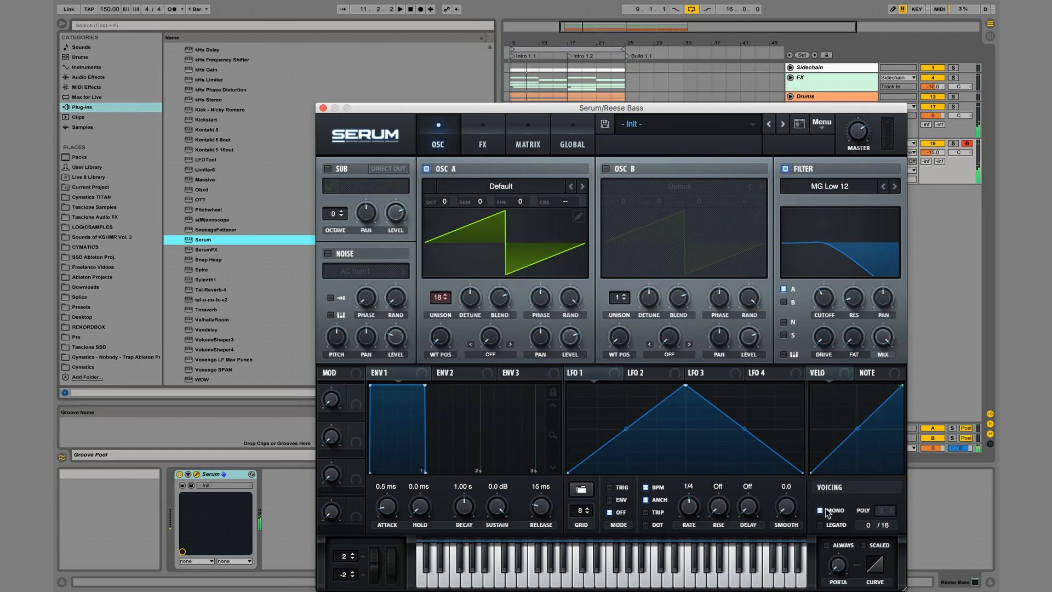
click(323, 108)
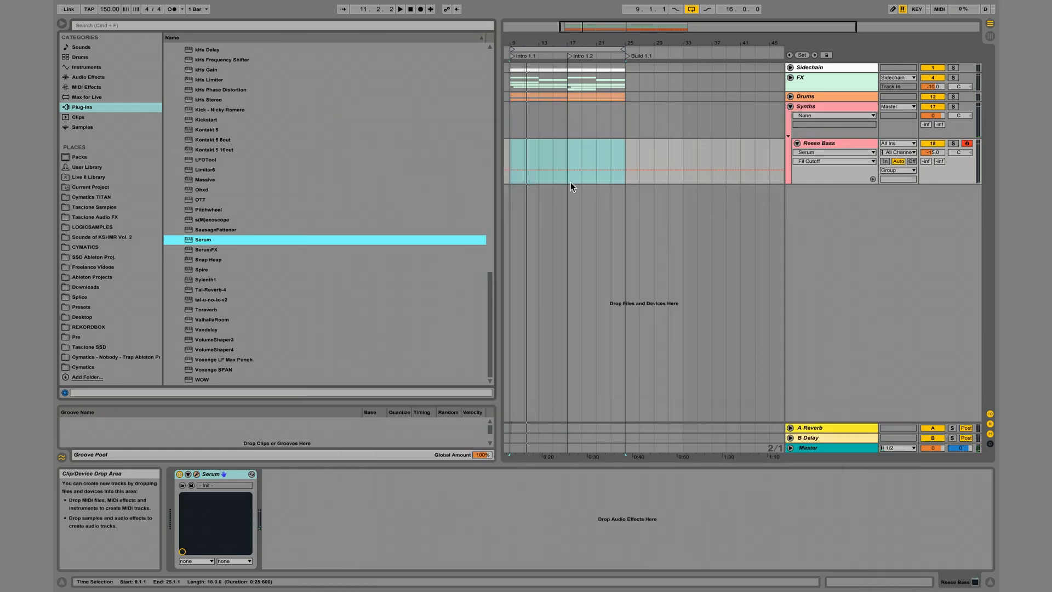
Create an eight-bar MIDI clip on the Reese Bass track from bar 9 and open it for note editing.
click(506, 146)
drag(584, 150, 568, 150)
key(super+shift+m)
double_click(555, 142)
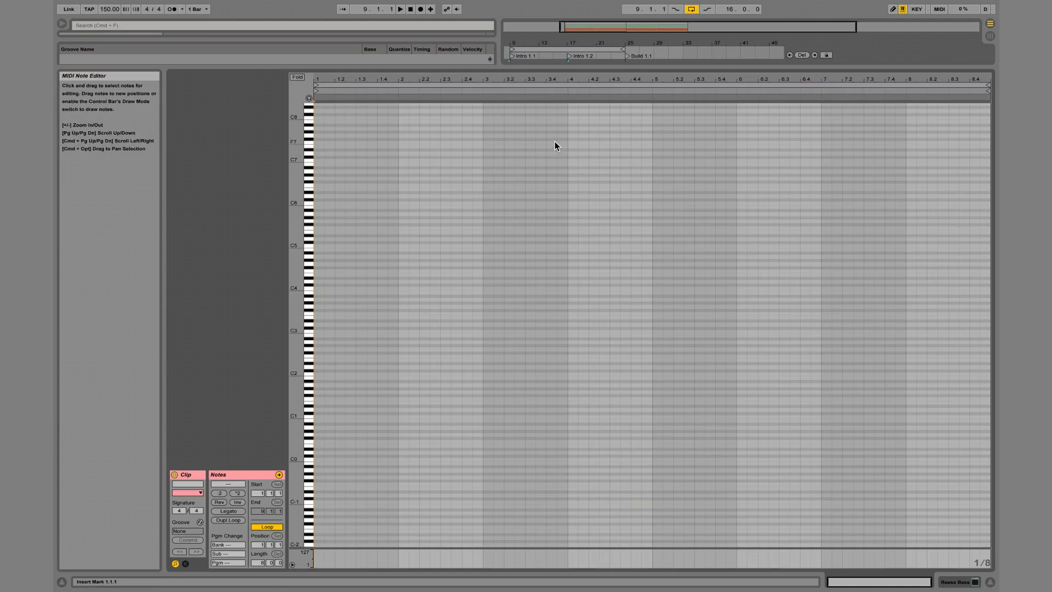
Add an E0 note at the start of the clip and lengthen it to two bars while listening.
double_click(315, 445)
key(space)
key(shift+Right)
key(shift+Right)
key(shift+Right)
key(shift+Right)
key(shift+Right)
key(shift+Right)
key(shift+Right)
key(shift+Right)
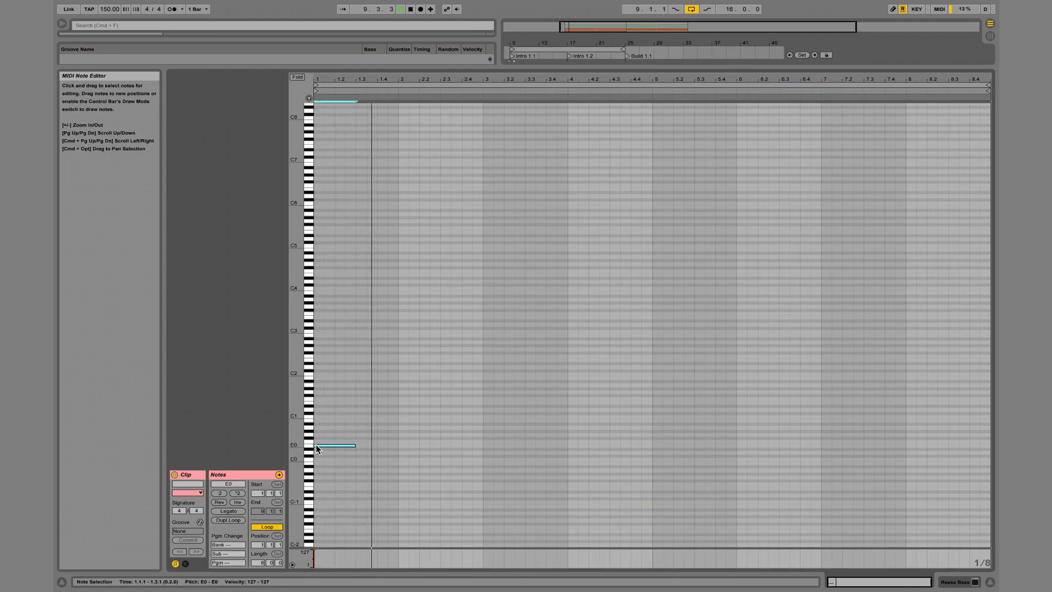
key(shift+Right)
key(shift+Right)
key(shift+Right)
key(shift+Right)
key(shift+Right)
key(shift+Right)
key(shift+Right)
key(shift+Right)
key(shift+Right)
key(shift+Left)
key(shift+Left)
key(space)
Duplicate the note twice to make a two-bar F#0 at bar 3 and a two-bar G0 at bar 5, and play them back.
key(super+d)
key(Up)
key(Up)
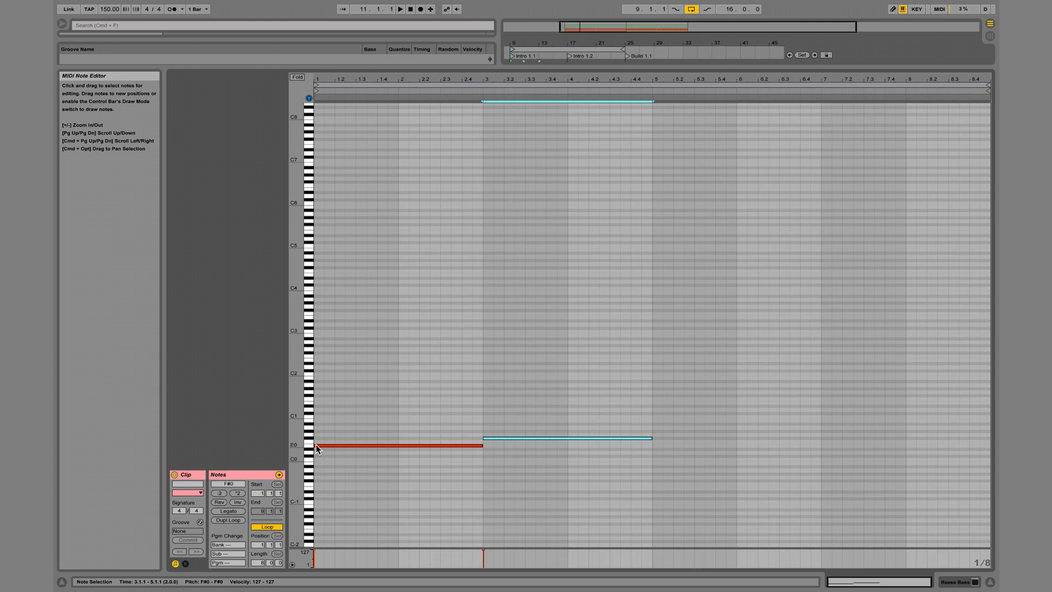
key(super+d)
key(Up)
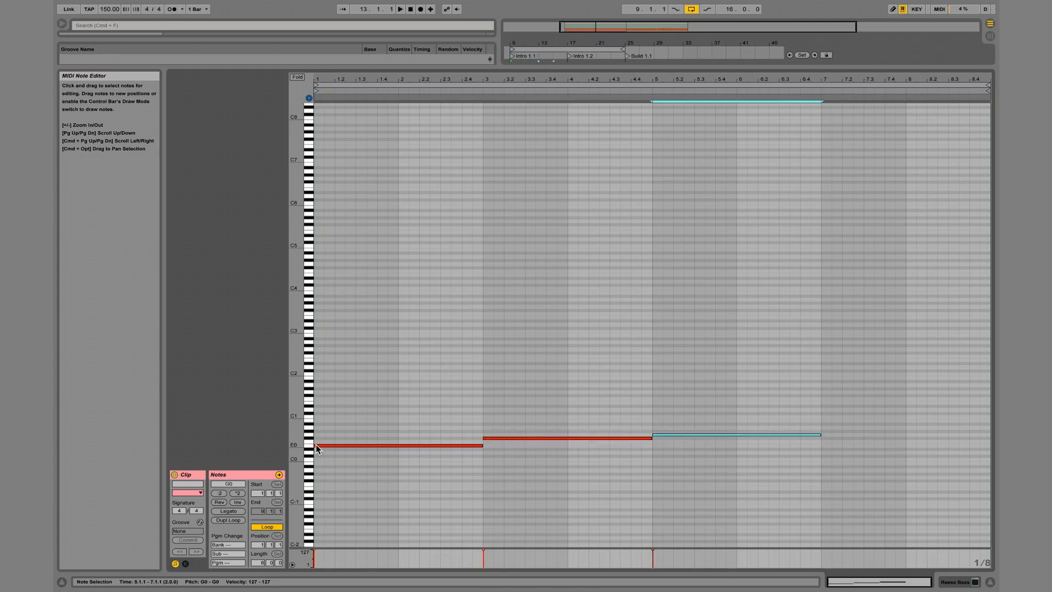
key(space)
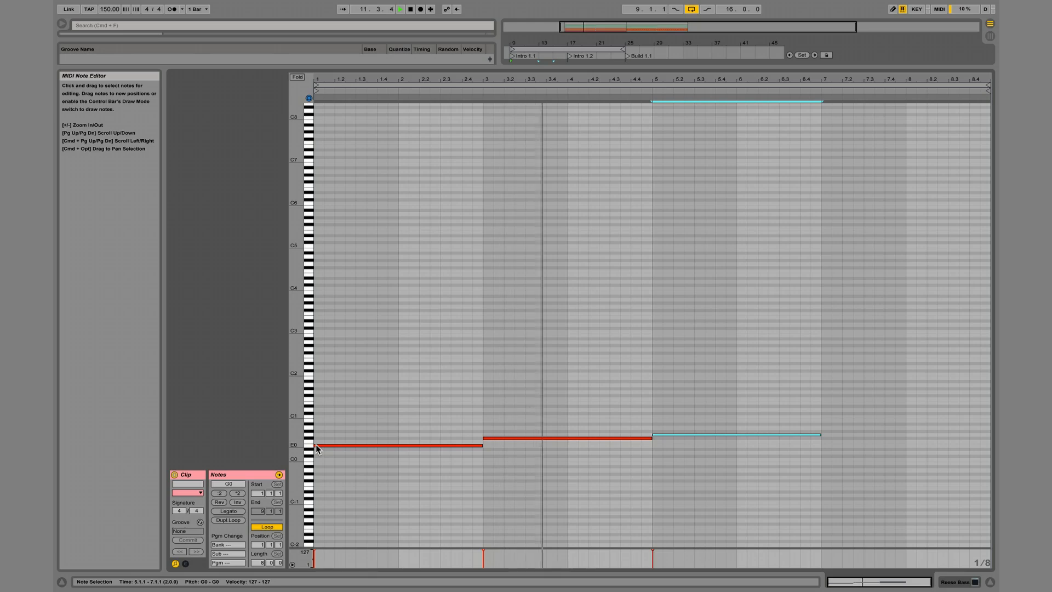
key(space)
Shorten the F#0 note to one bar and duplicate it as a one-bar G0 note in bar 4.
click(594, 436)
key(shift+Left)
key(shift+Left)
key(shift+Left)
key(super+d)
key(Up)
Lower the two-bar note at bar 5 to C0 and play the bassline back.
click(675, 435)
key(Down)
key(Down)
key(Down)
key(Down)
key(Down)
key(Down)
key(space)
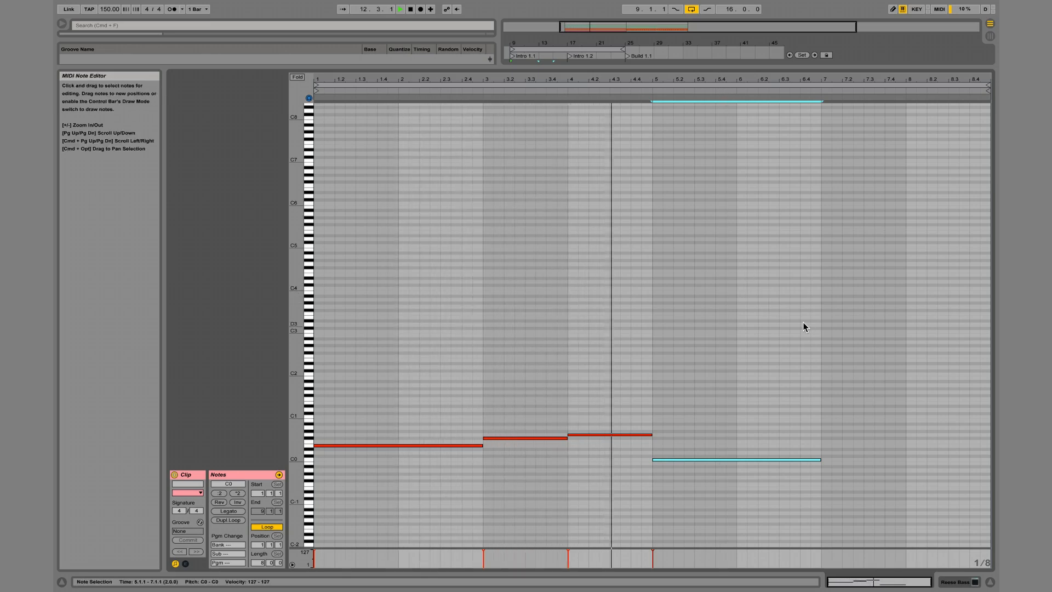
Duplicate the phrase and turn the copied E0 note at bar 7 into a one-bar D#0 note in bar 8.
drag(803, 322, 315, 504)
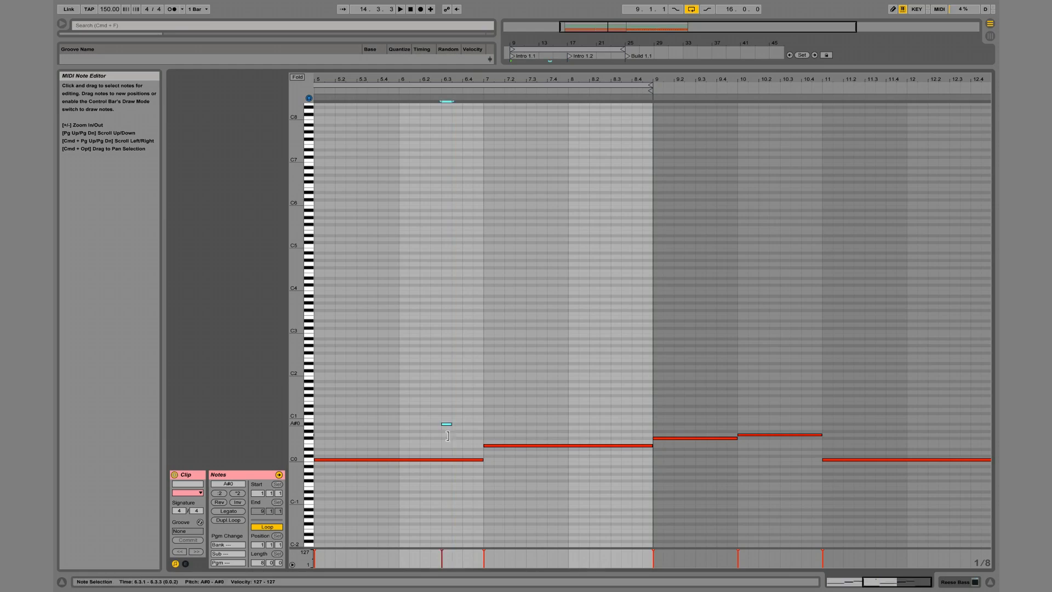
click(608, 445)
key(Right)
key(Right)
key(Right)
key(Right)
key(Right)
key(Right)
key(Right)
key(Right)
key(Down)
key(Down)
key(Up)
key(shift+Left)
key(shift+Left)
key(shift+Left)
key(shift+Left)
key(shift+Left)
key(shift+Left)
key(shift+Left)
key(shift+Left)
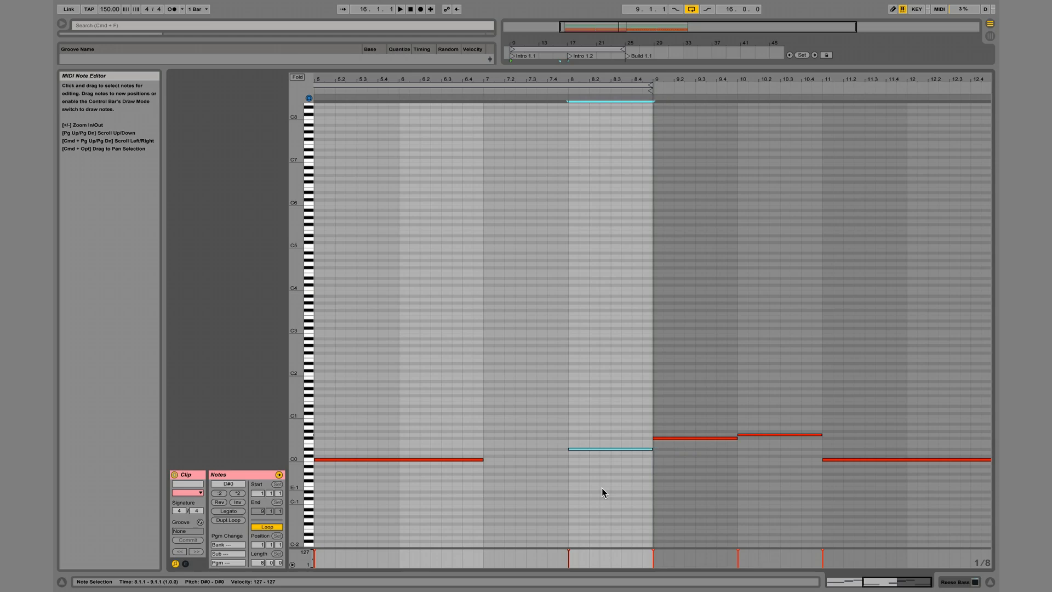
Extend the C0 note at bar 5 up to the start of bar 8.
drag(470, 437, 473, 468)
key(shift+Right)
key(shift+Right)
key(shift+Right)
key(shift+Right)
key(shift+Right)
key(shift+Right)
key(shift+Right)
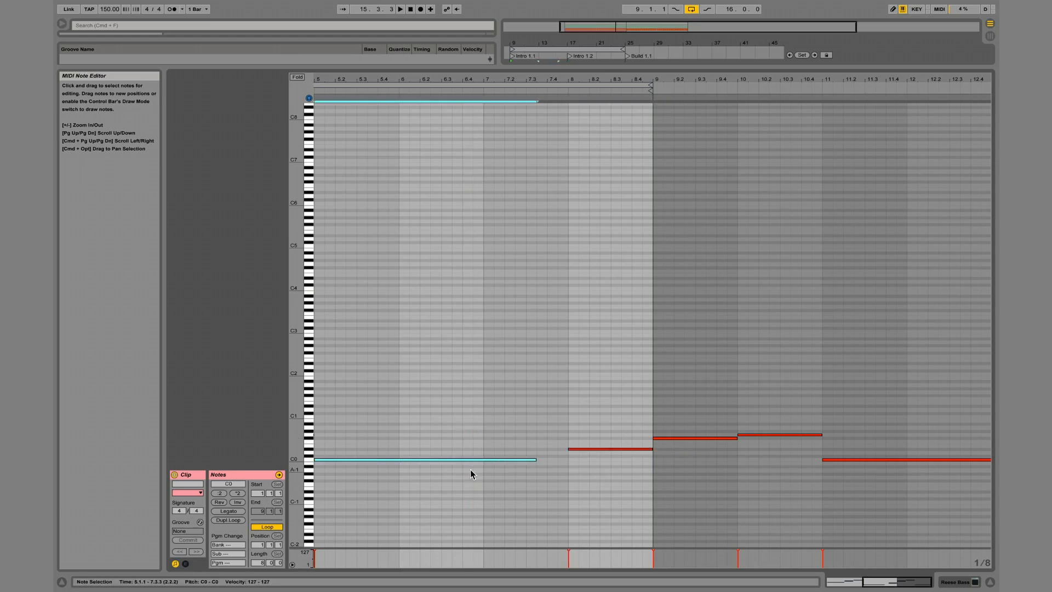
Transpose all notes up an octave, audition them one by one and set the bar 8 note to D1.
double_click(509, 77)
click(701, 347)
key(super+a)
key(shift+Up)
drag(407, 383, 400, 423)
drag(455, 379, 454, 409)
drag(526, 350, 515, 396)
drag(615, 400, 607, 443)
mouse_move(717, 390)
mouse_down()
mouse_move(717, 424)
mouse_move(732, 383)
mouse_up()
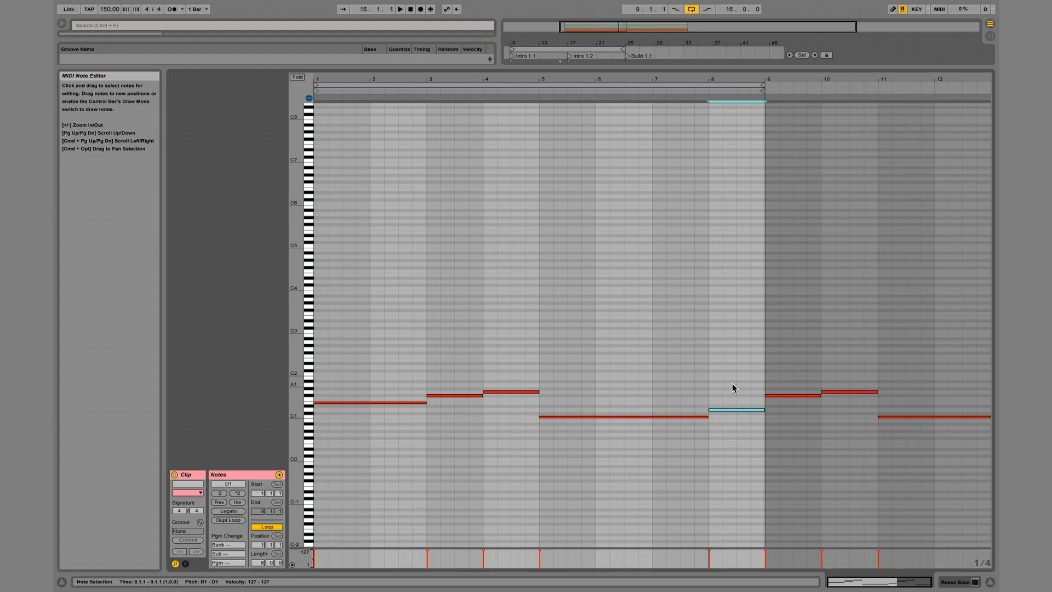
Try the bar 8 note an octave lower at D0 and at a neighbouring pitch.
key(shift+Down)
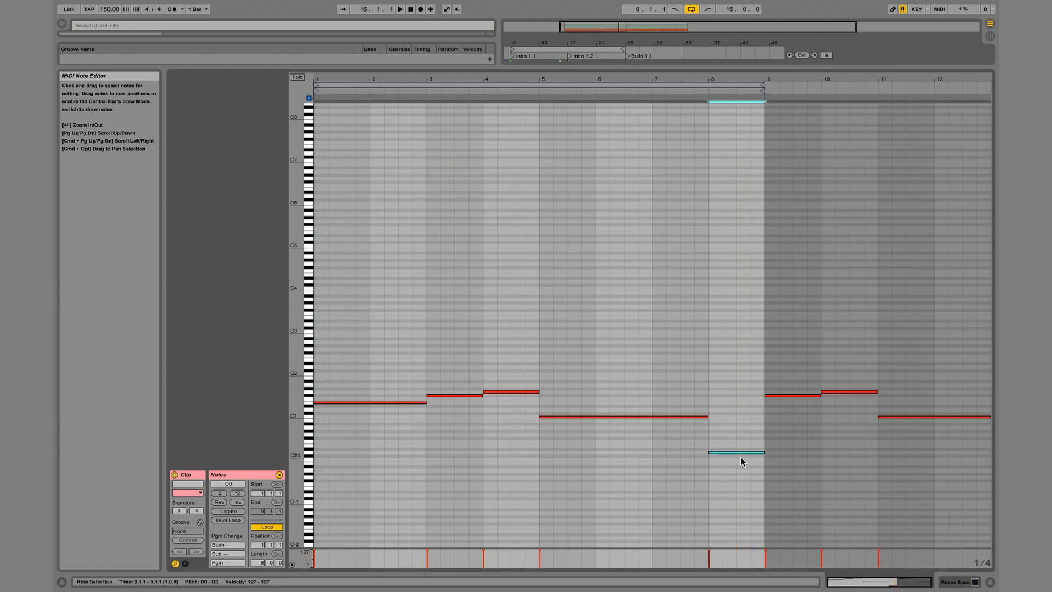
key(Up)
key(Down)
key(shift+Up)
key(Up)
Transpose all notes down an octave and duplicate the clip across the Intro 1.2 section.
key(super+a)
key(shift+Down)
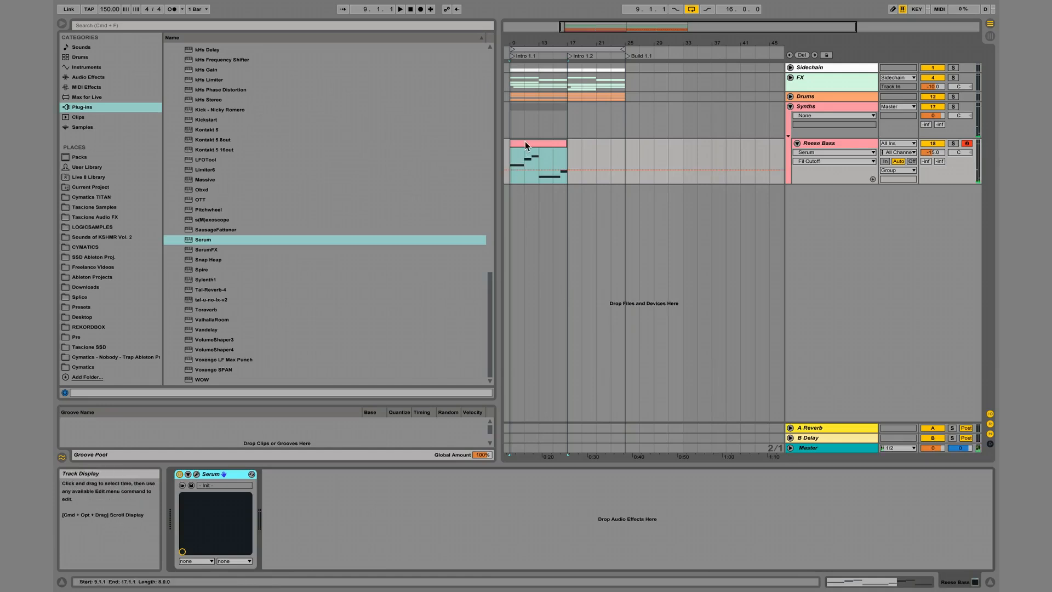
key(super+d)
Play from bar 9, lower the Reese Bass track volume to -21.2 dB and route the Synths group's output to Sidechain.
click(510, 156)
key(space)
drag(935, 154, 934, 164)
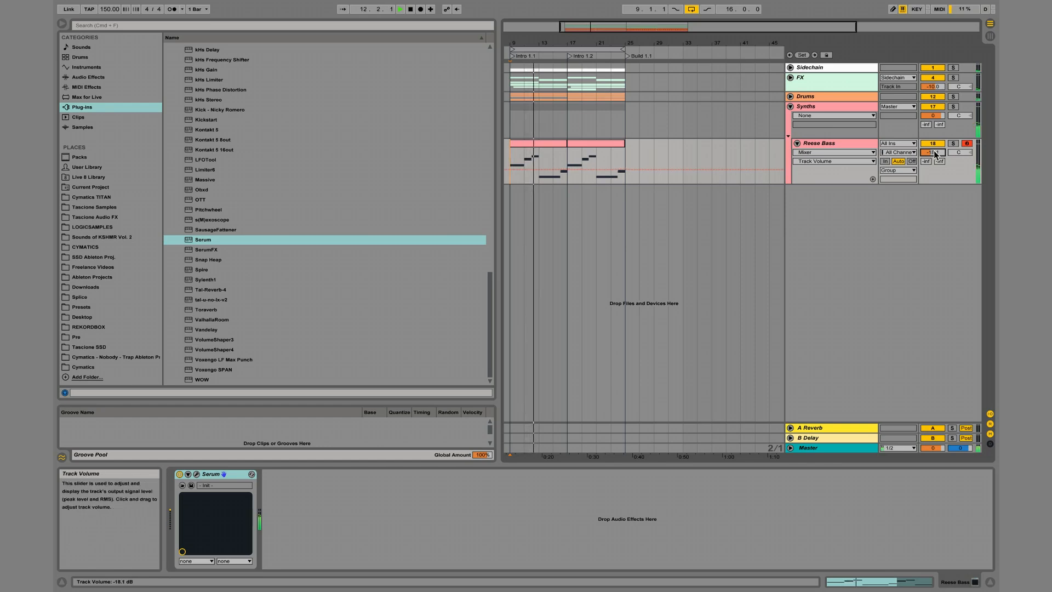
drag(932, 152, 933, 158)
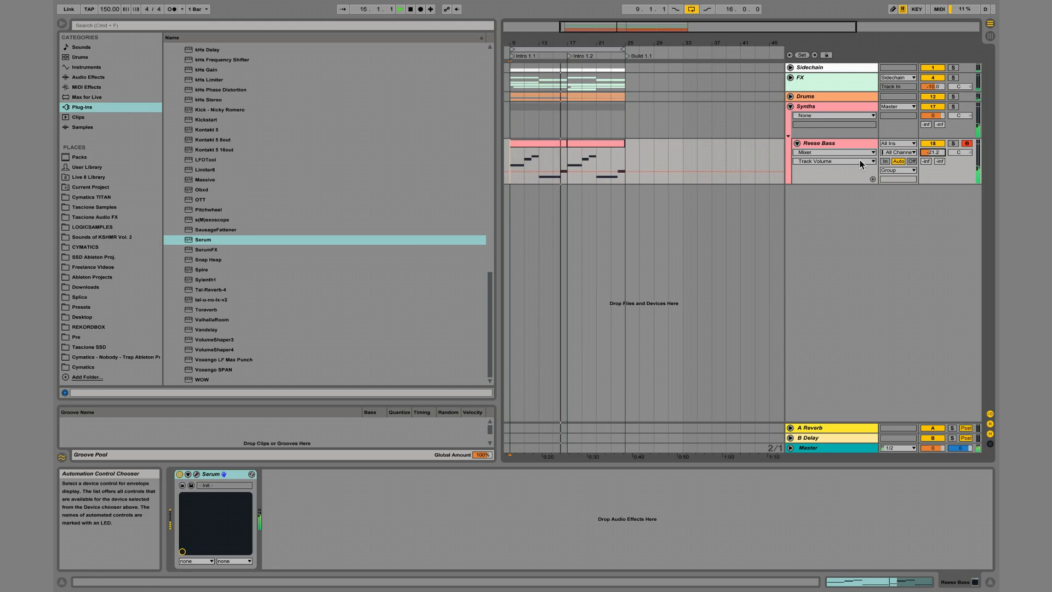
click(901, 107)
click(901, 142)
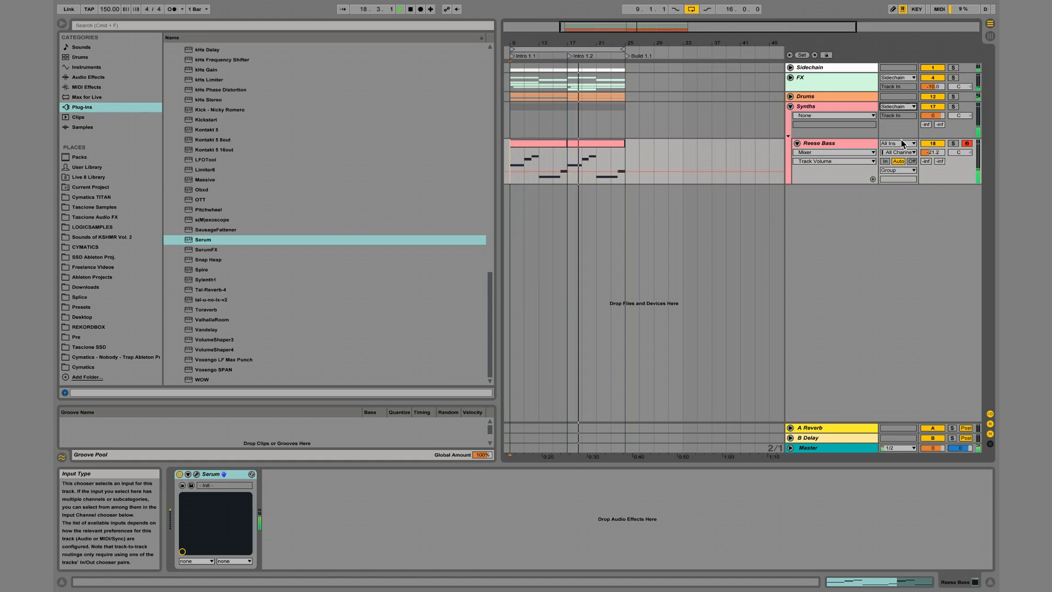
Add an EQ Eight to the Reese Bass track, place the playback start at bar 19 and expand the EQ's frequency display.
click(824, 143)
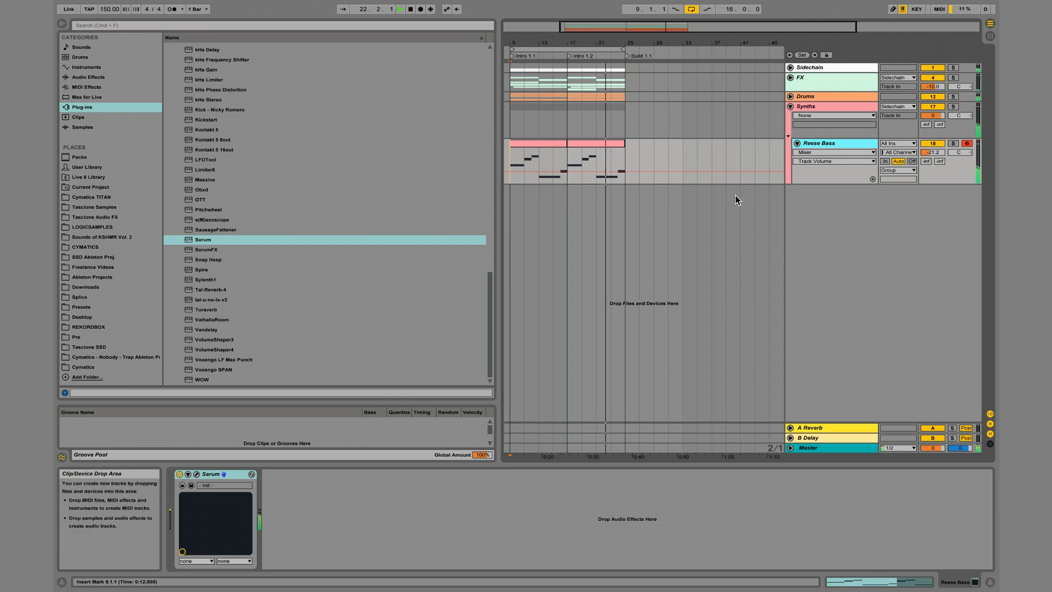
click(93, 77)
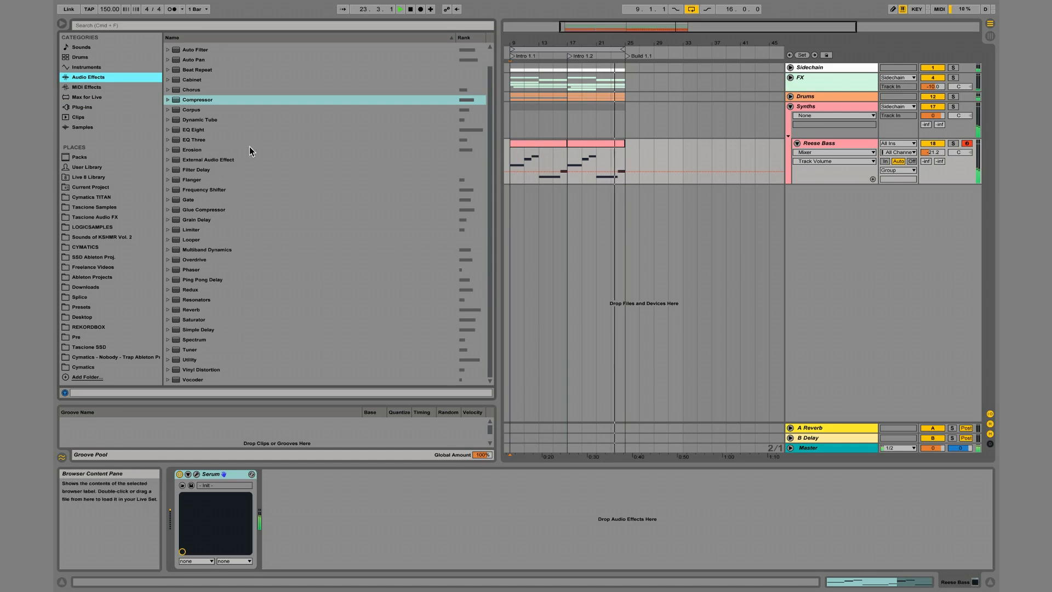
double_click(196, 131)
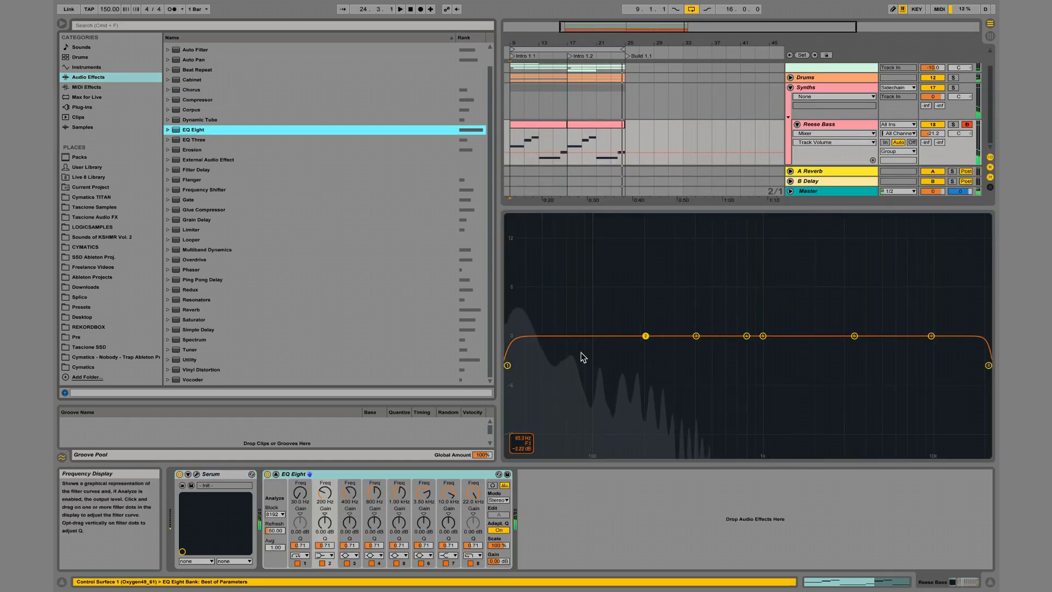
double_click(581, 353)
click(833, 144)
click(580, 135)
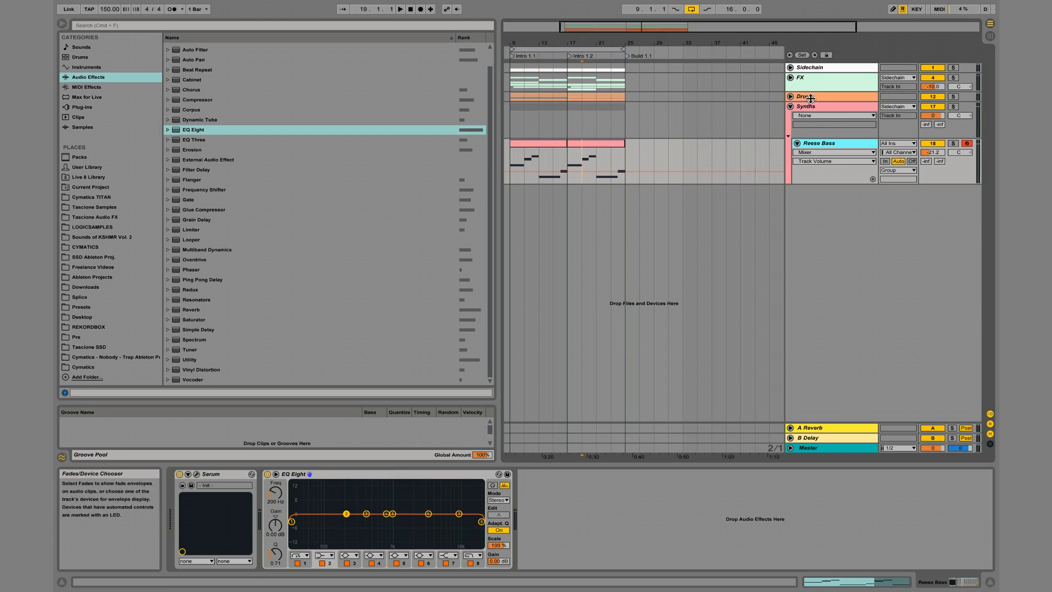
double_click(361, 507)
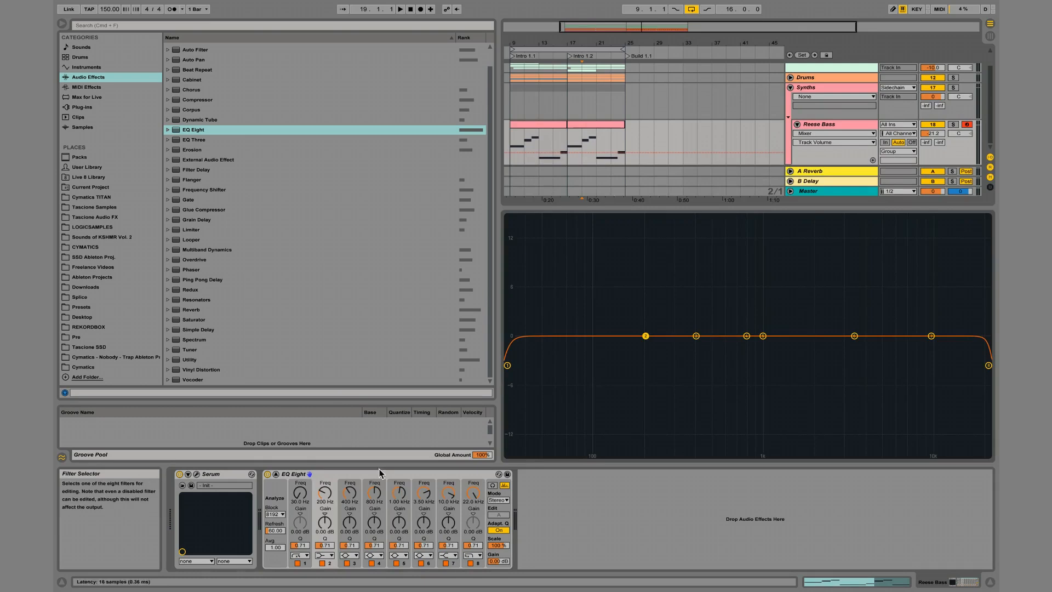
During playback, cut EQ band 3 by 2.64 dB at 353 Hz with a Q of 2.01, and lower band 2 at 147 Hz.
key(space)
drag(645, 336, 633, 351)
drag(695, 336, 687, 357)
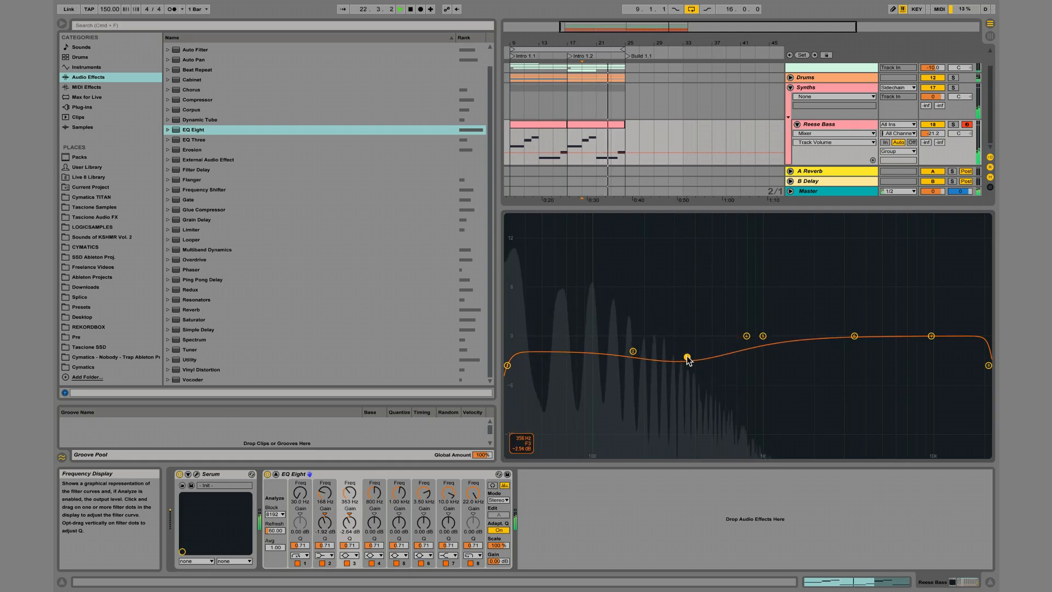
drag(349, 545, 349, 523)
drag(633, 352, 623, 352)
Change EQ band 2 to a bell filter and narrow it to a Q of 3.41.
key(space)
click(325, 555)
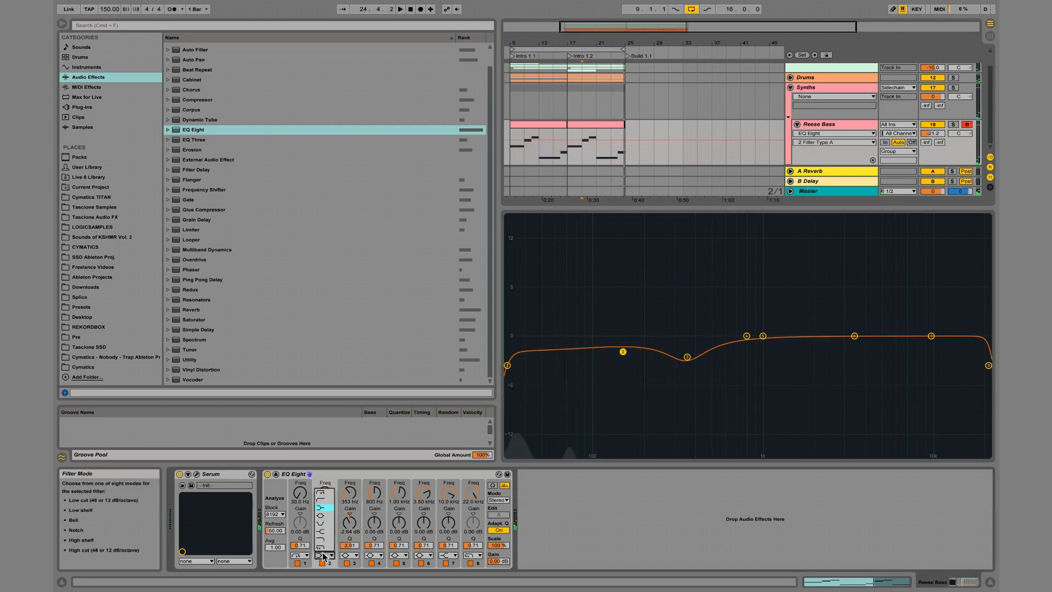
click(326, 516)
key(space)
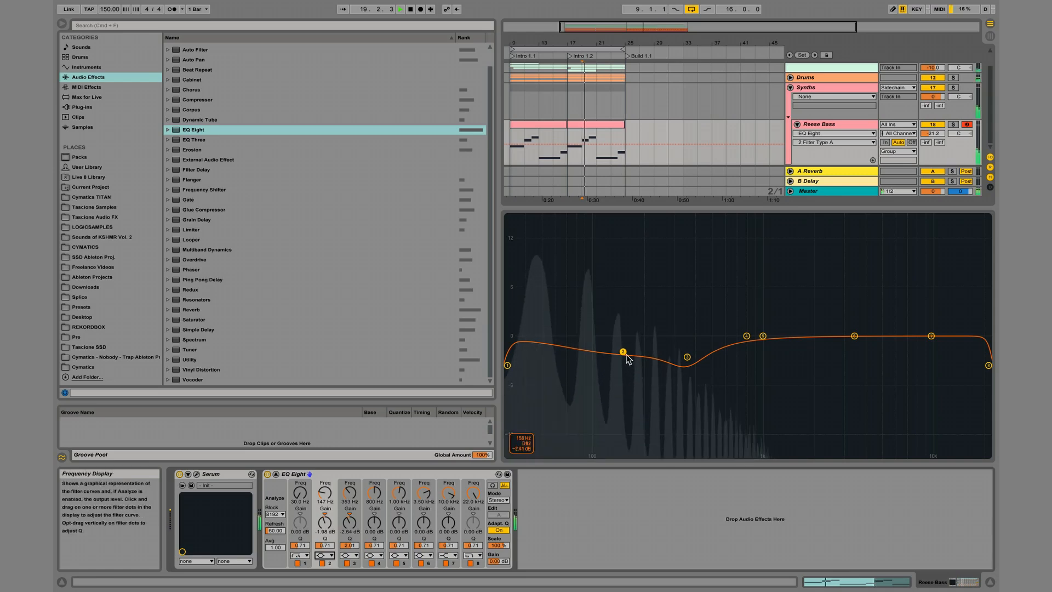
drag(325, 547, 325, 520)
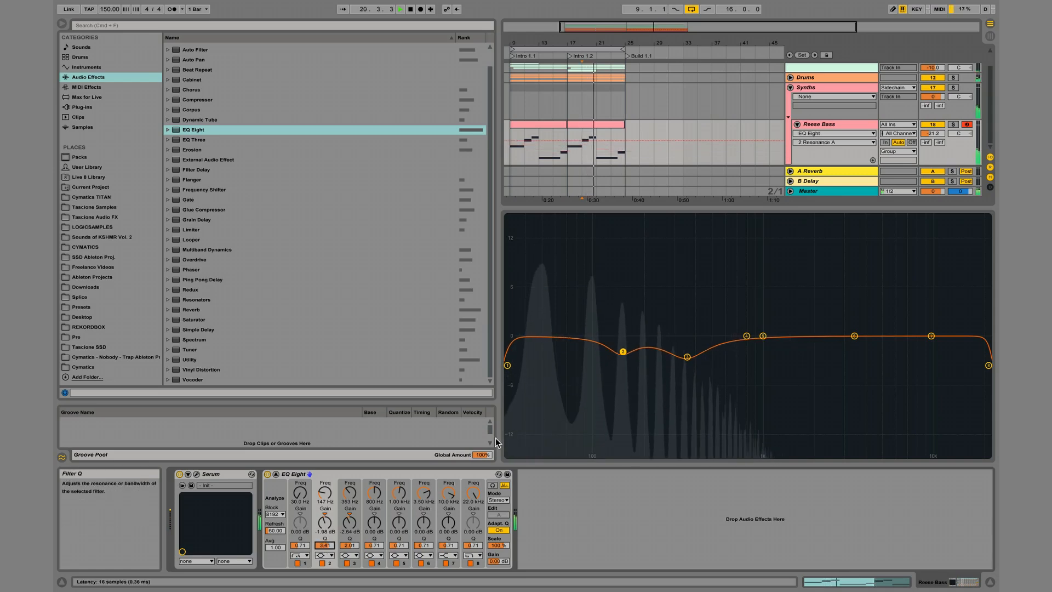
Set EQ band 1 to 40.6 Hz with a Q of 0.34, dip band 4 to -0.33 dB at 775 Hz, and compare with the EQ bypassed.
drag(508, 365, 530, 399)
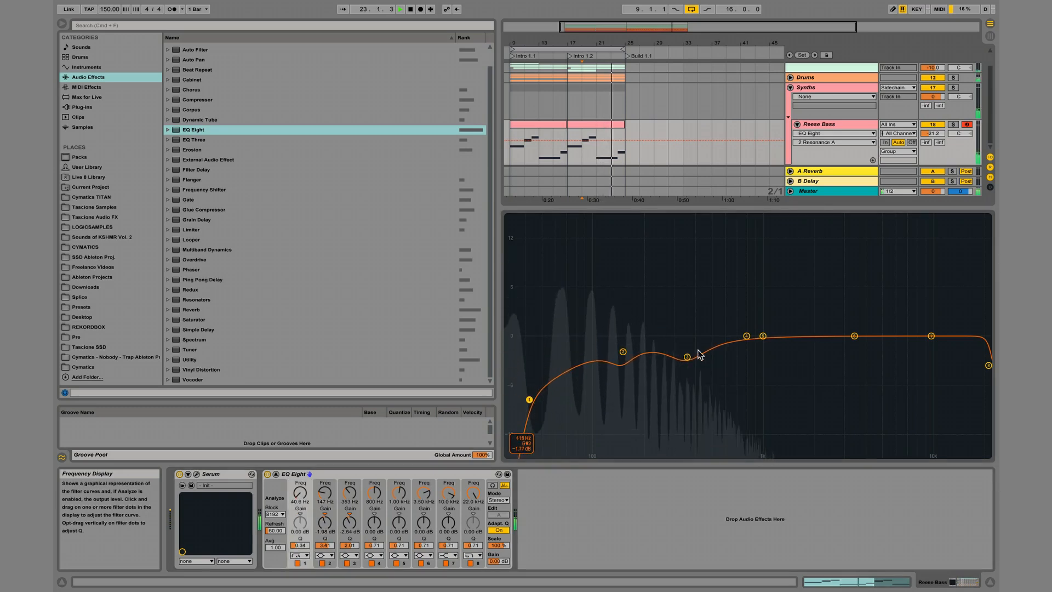
drag(746, 336, 744, 339)
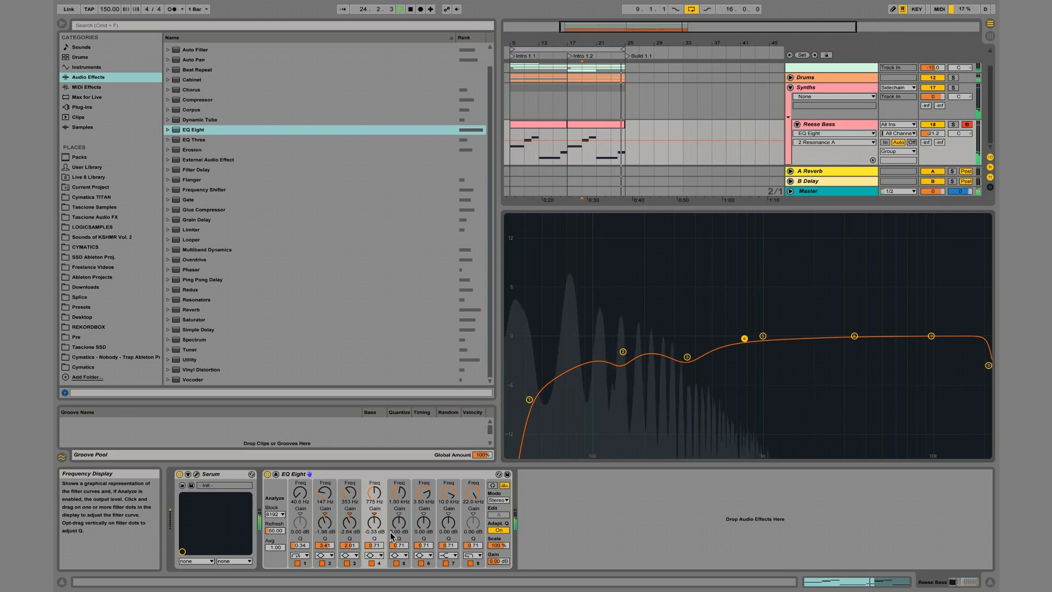
click(267, 474)
click(267, 474)
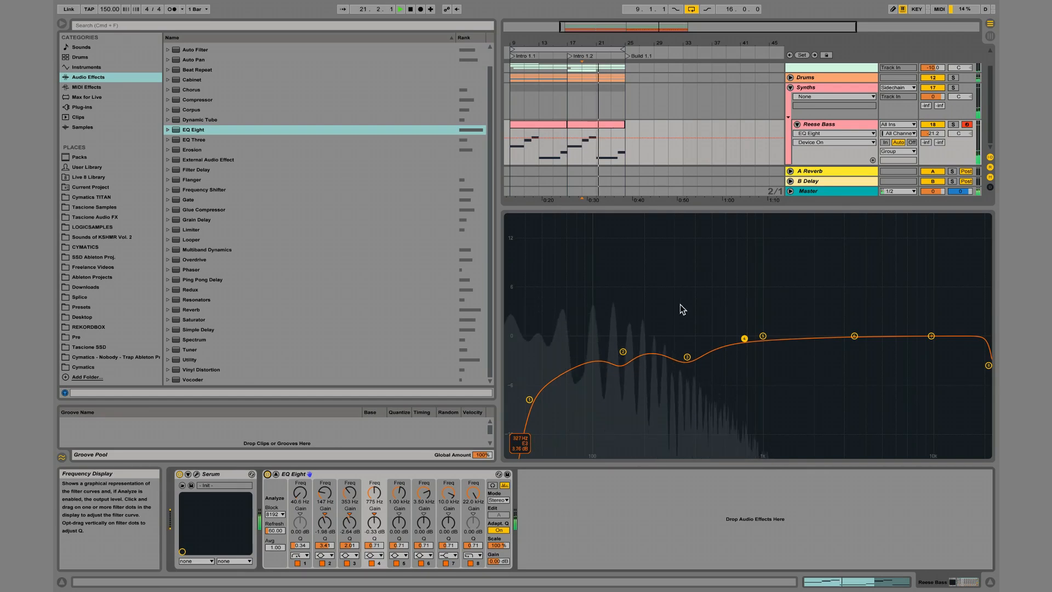
key(space)
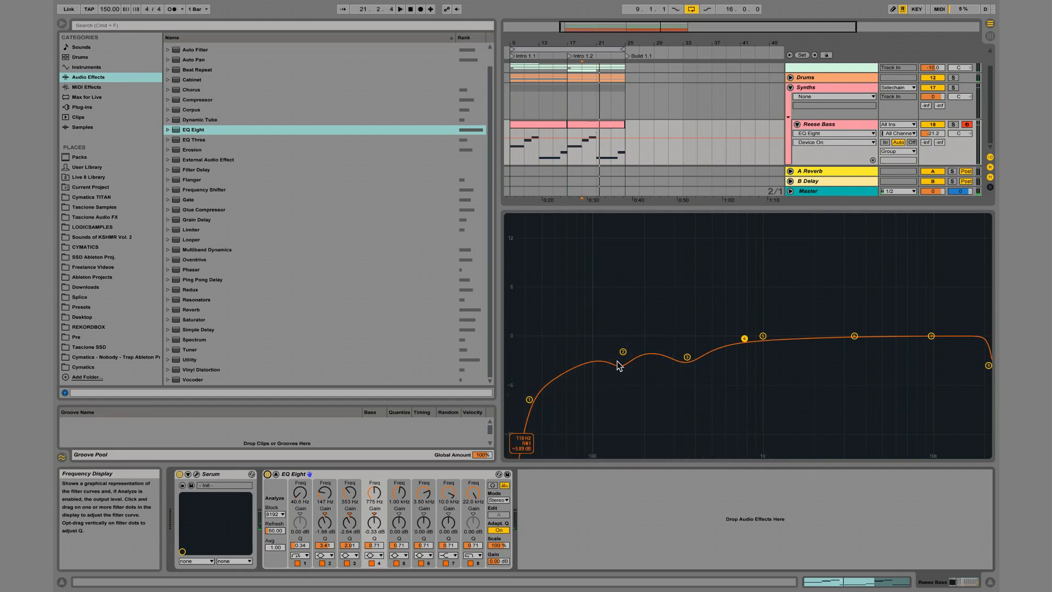
key(Escape)
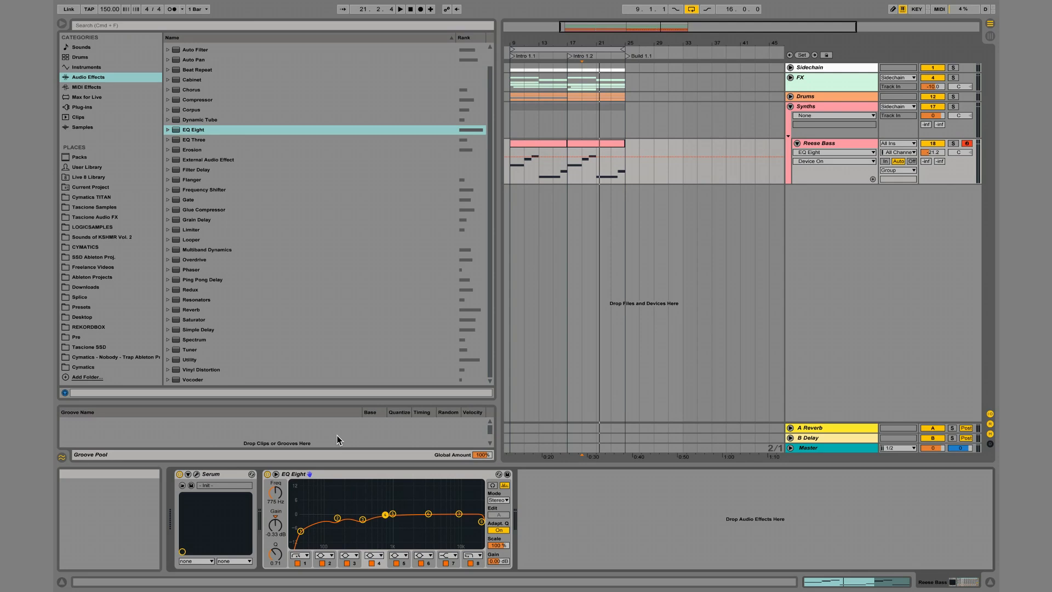
Automate Serum's filter cutoff on the Reese Bass track as an upward curve ending at bar 25.
key(space)
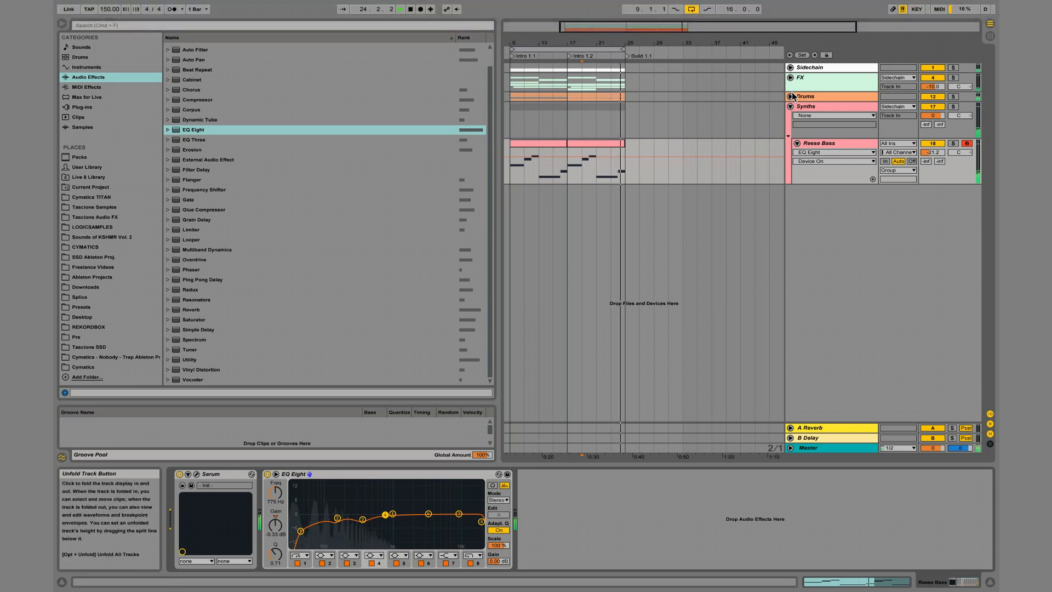
click(830, 143)
click(182, 485)
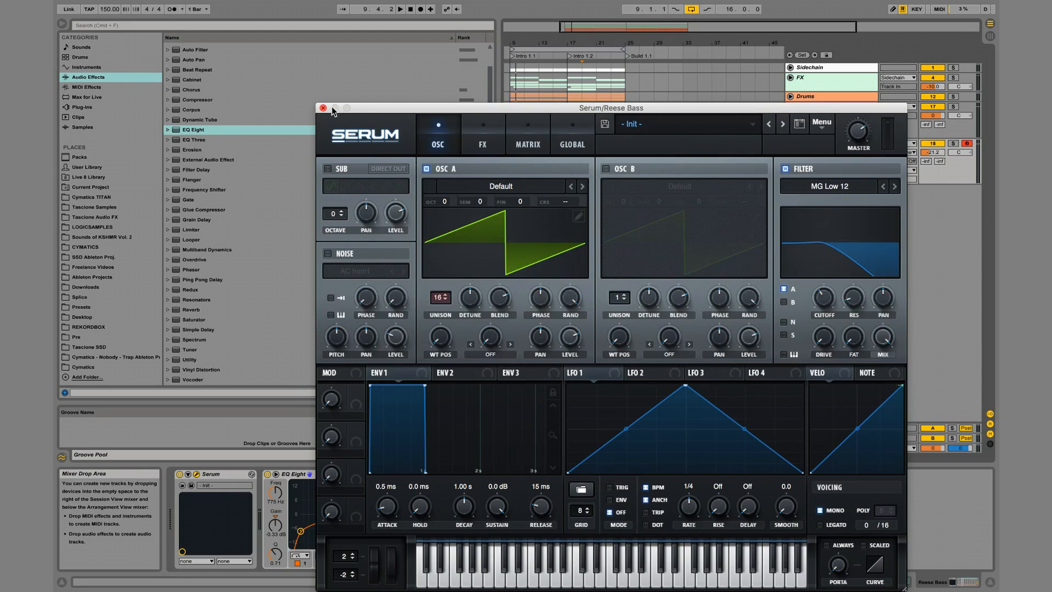
click(323, 107)
click(508, 172)
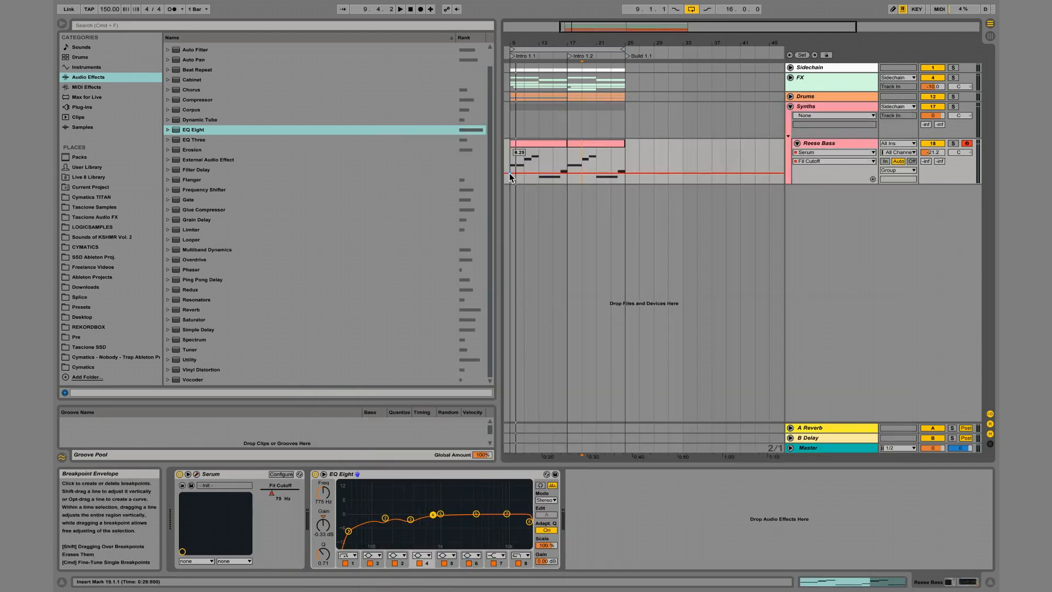
drag(624, 173, 625, 158)
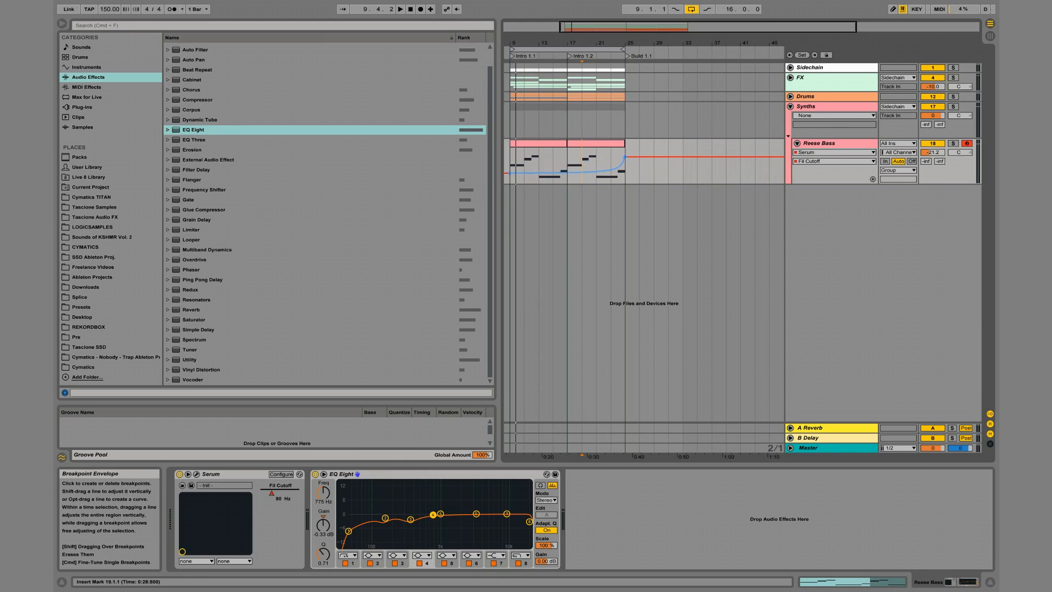
Enable Serum's EQ effect, set its low band to a high-pass shape and bring up the low frequency parameter for automation.
click(197, 474)
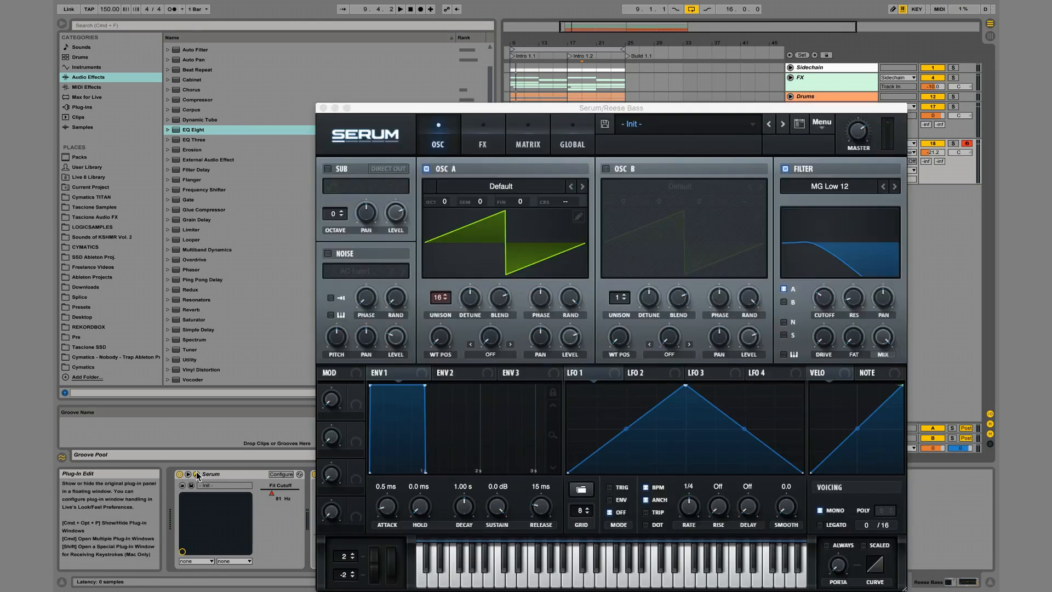
click(481, 126)
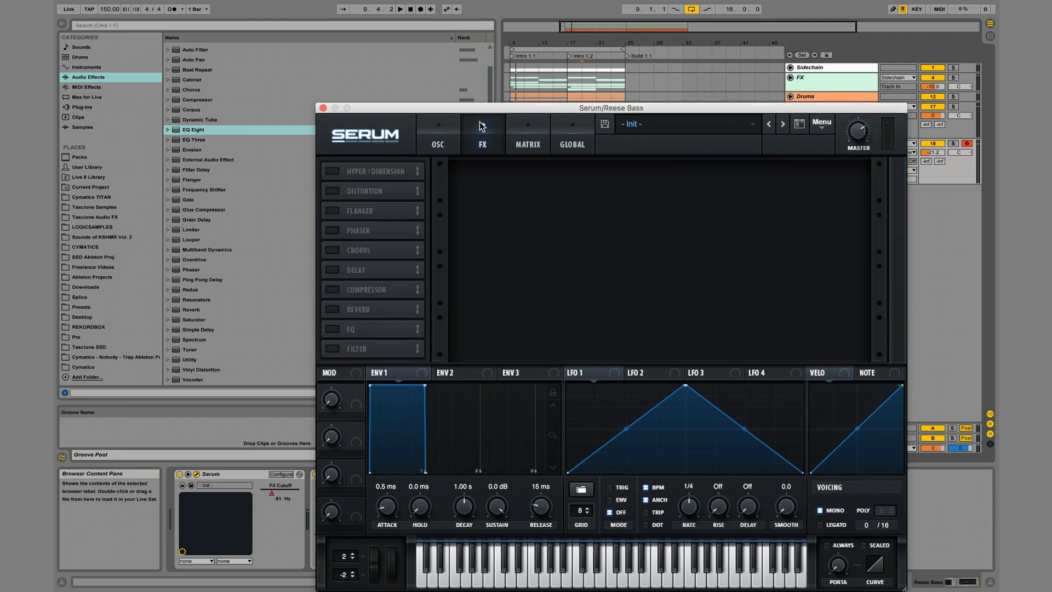
click(332, 328)
click(621, 195)
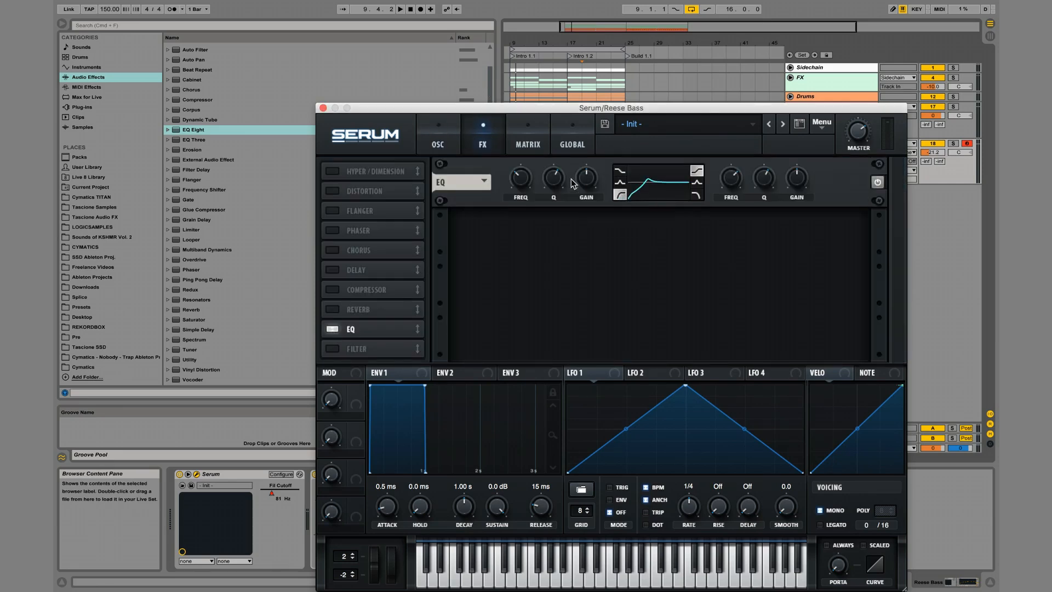
drag(559, 180, 560, 184)
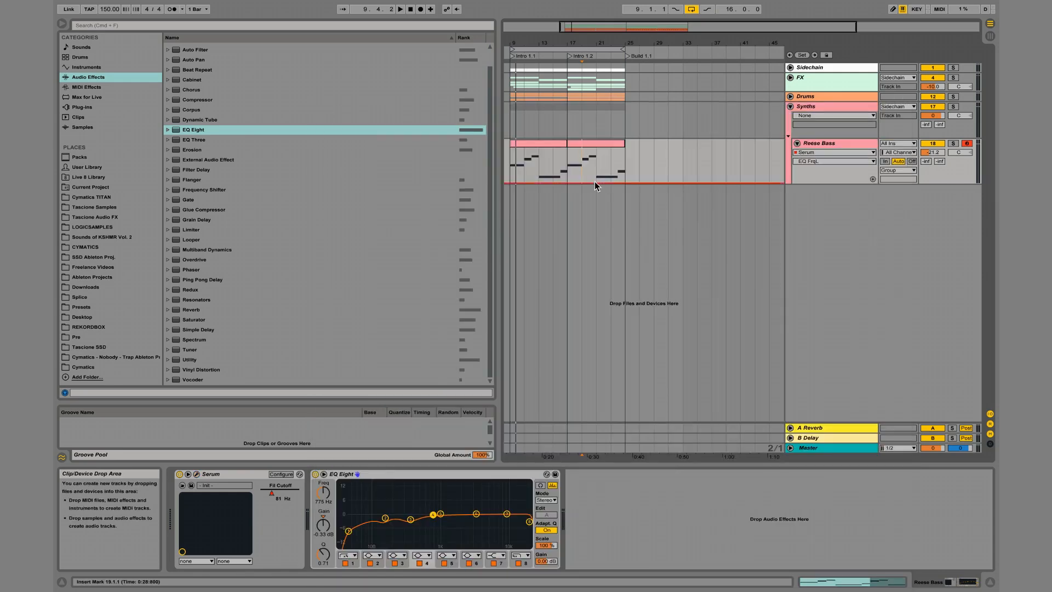
Draw EQ FrqL automation on the Reese Bass track, curving upward from about bar 21 to bar 25.
key(space)
click(568, 169)
click(602, 180)
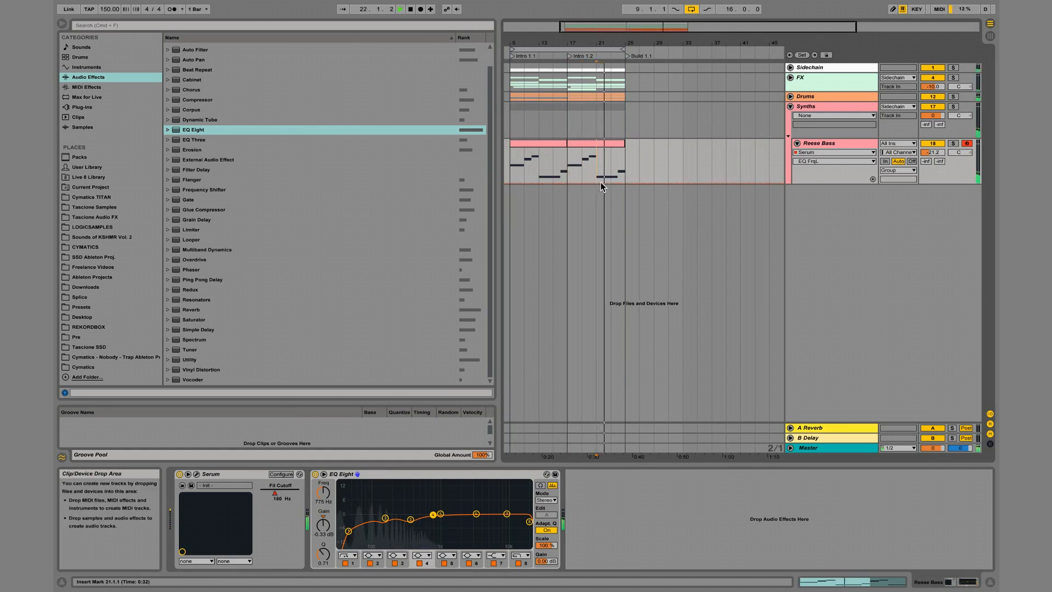
click(599, 182)
mouse_move(620, 183)
mouse_down()
mouse_move(626, 161)
mouse_move(614, 180)
mouse_up()
key(space)
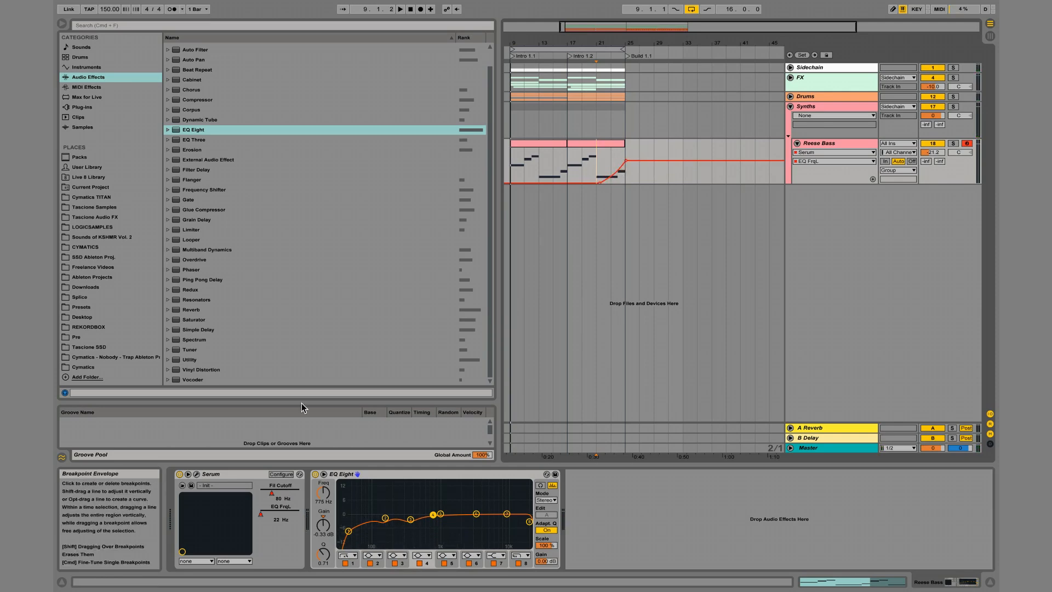
Automate Serum's EQ Q L parameter with a slight rise from about bar 22 to bar 25 and start playback.
click(196, 474)
click(484, 143)
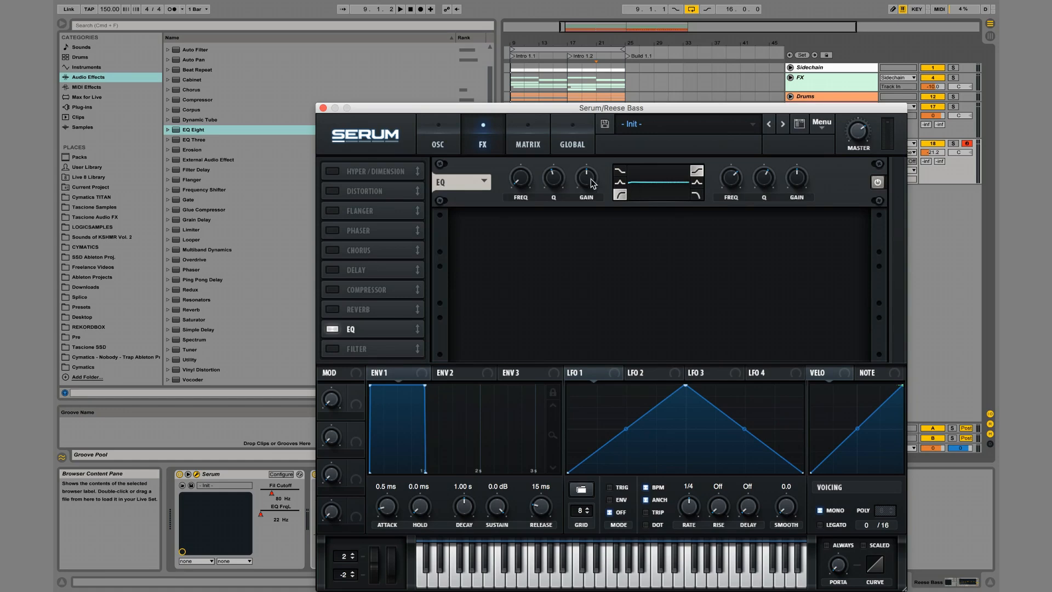
click(324, 108)
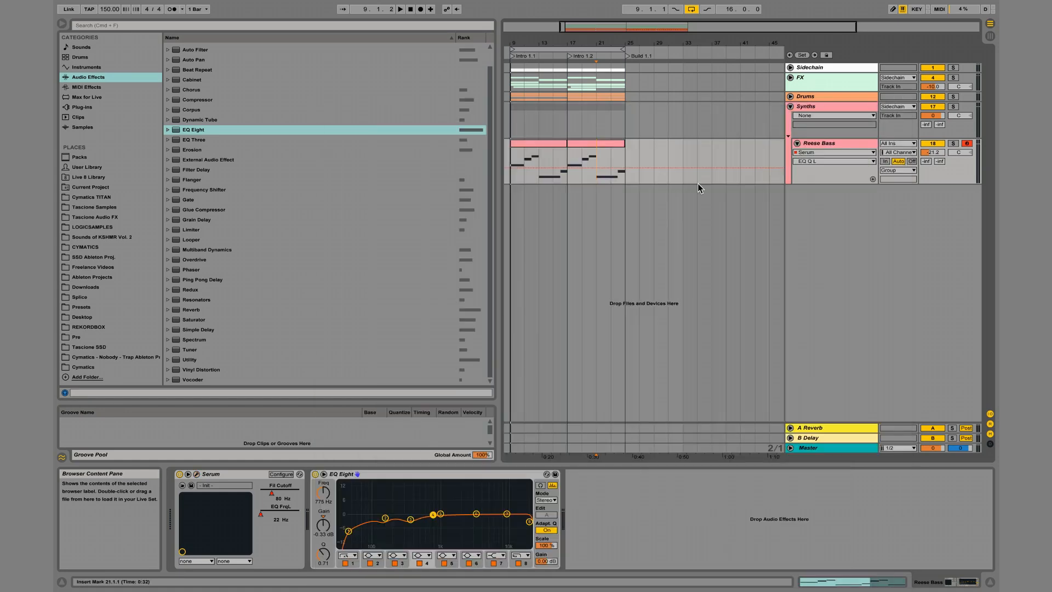
drag(625, 167, 627, 162)
key(space)
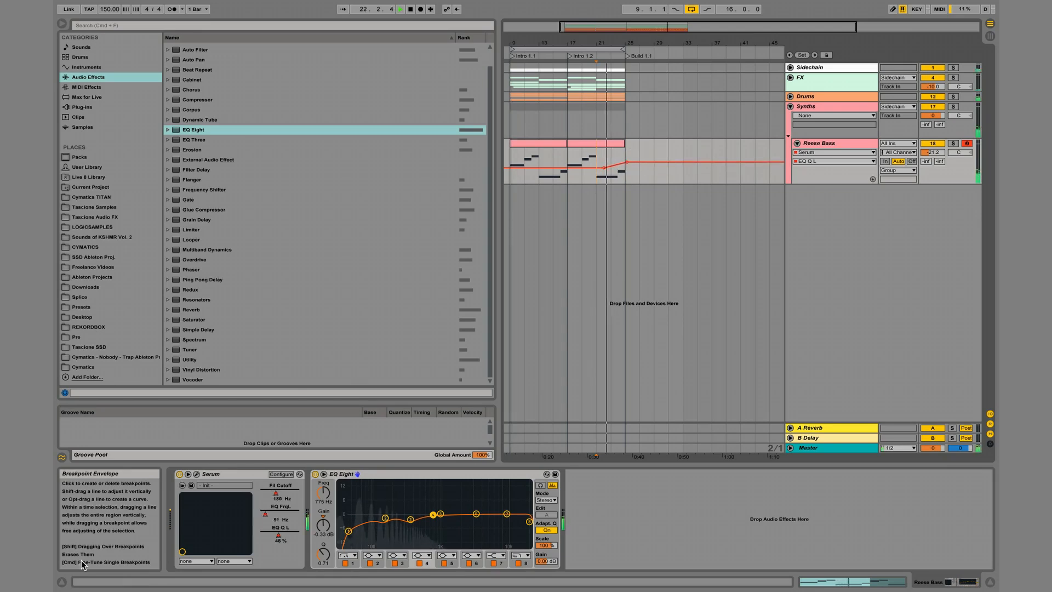
Check Serum's EQ curve during playback and lower the last EQ Q L automation point to 0.58.
click(197, 474)
click(483, 140)
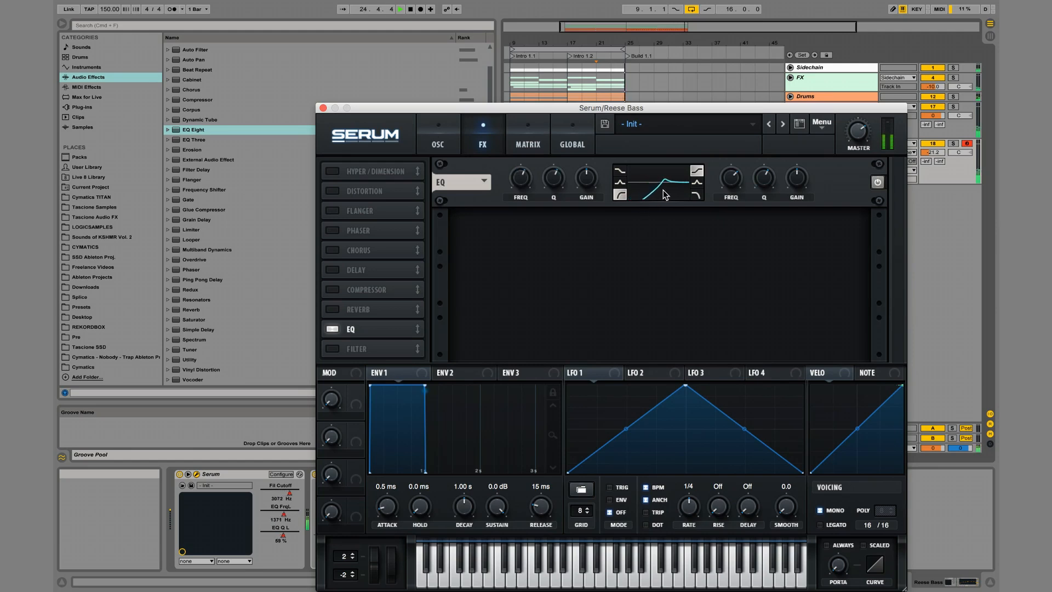
click(324, 108)
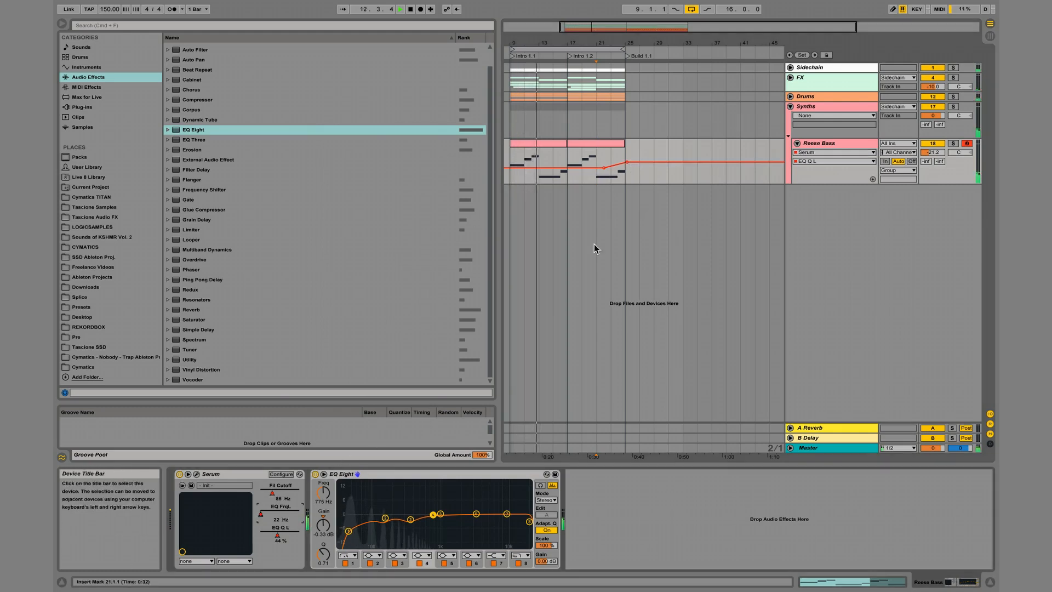
mouse_move(626, 161)
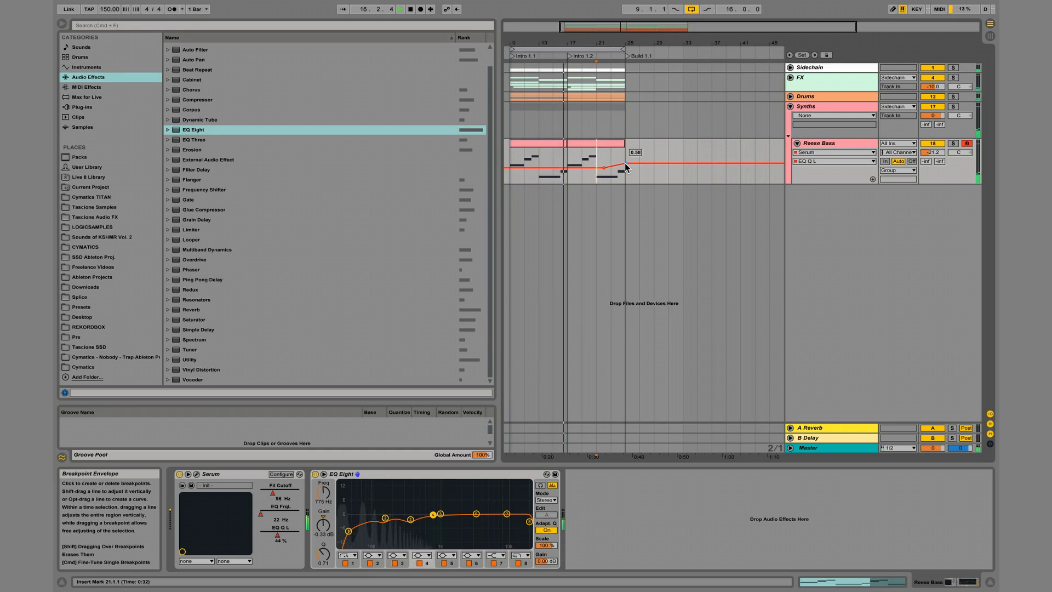
click(827, 142)
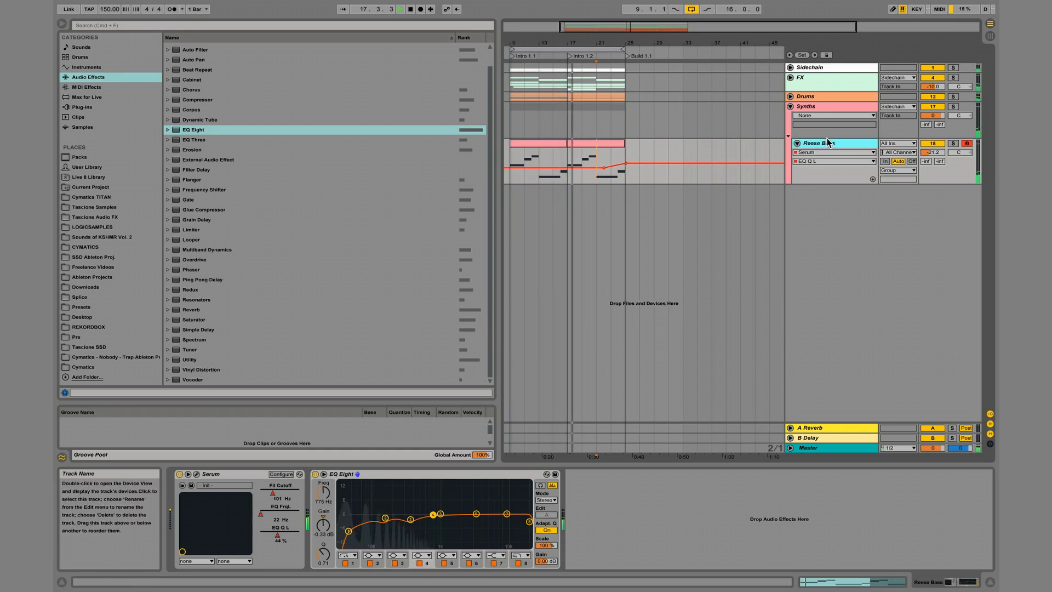
key(shift+super+t)
click(831, 188)
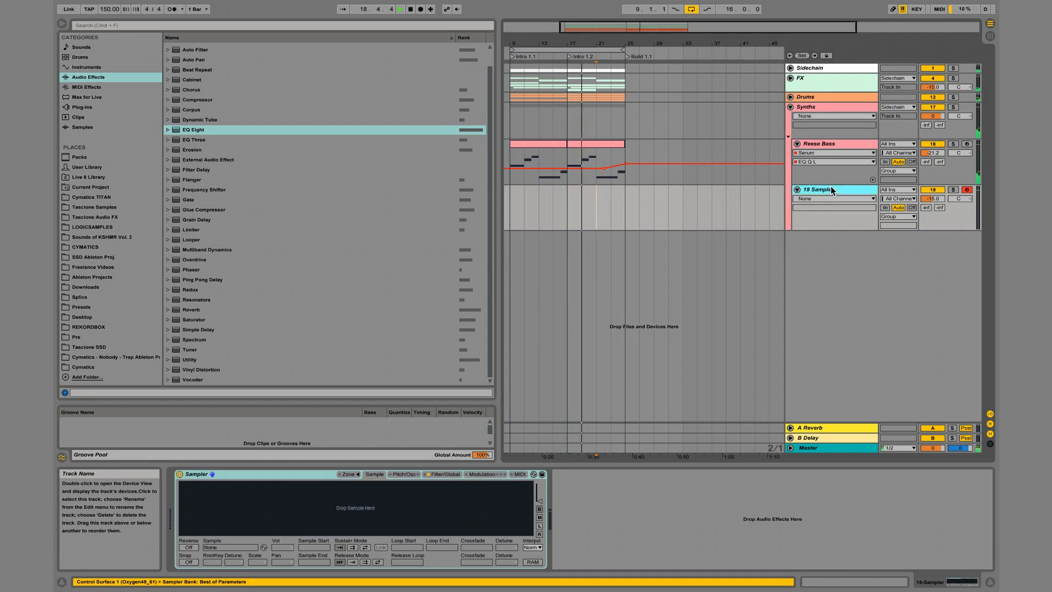
key(Delete)
Insert an audio track below Reese Bass in the Synths group and rename it "vocal chop".
key(super+t)
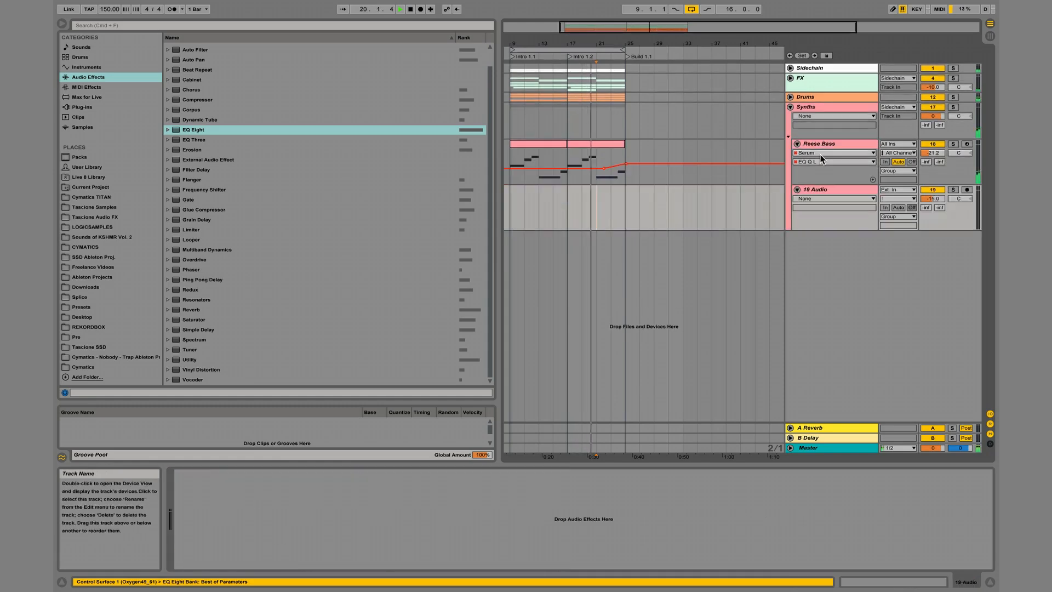
key(super+r)
text(vocal chop)
key(Return)
Search the CYMATICS folder for "vocal chop" and expand the Cymatics - Vocal Chops Vol 1 pack.
click(195, 25)
text(vocal chop)
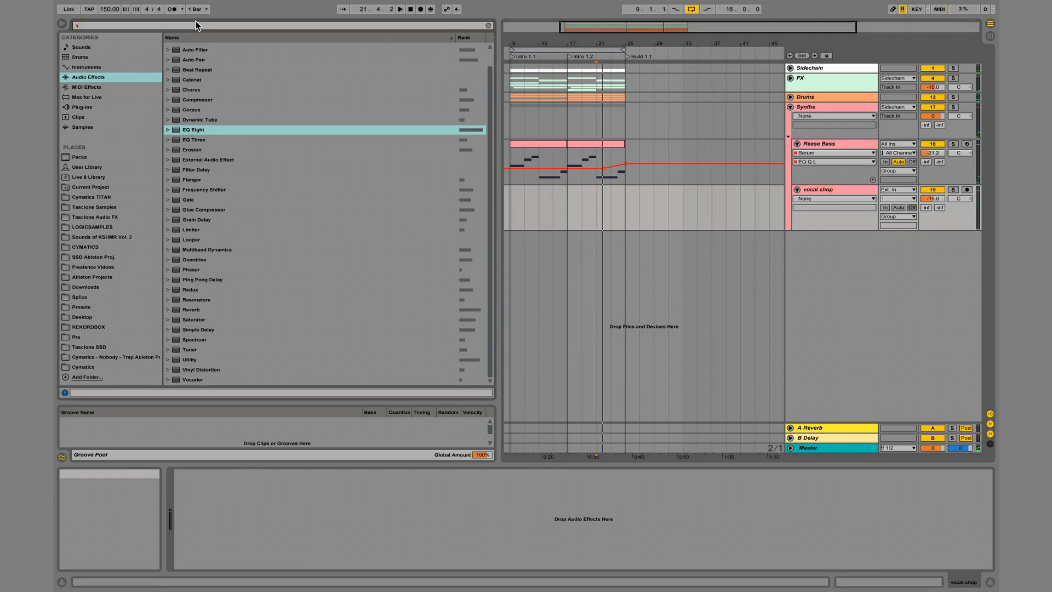
click(118, 257)
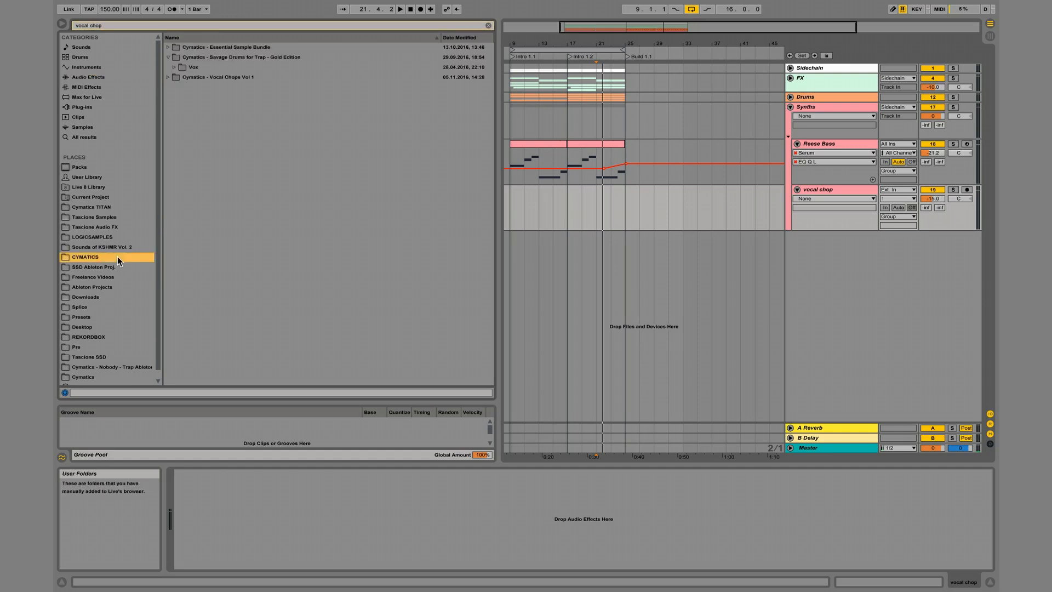
click(167, 74)
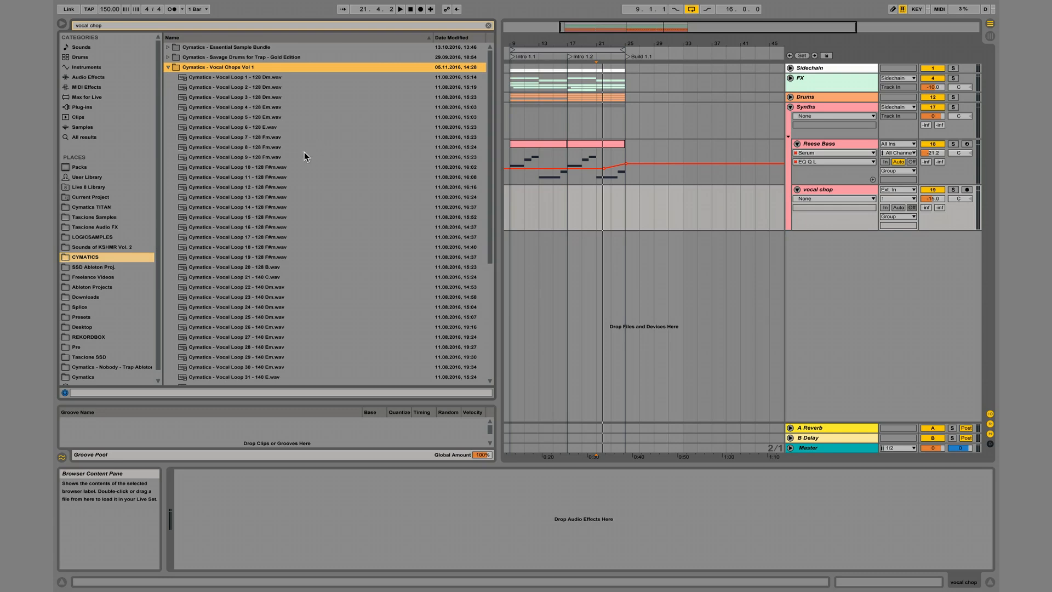
Audition a spread of 128 and 140 BPM vocal loops in Cymatics - Vocal Chops Vol 1, ending on Vocal Loop 27.
click(279, 228)
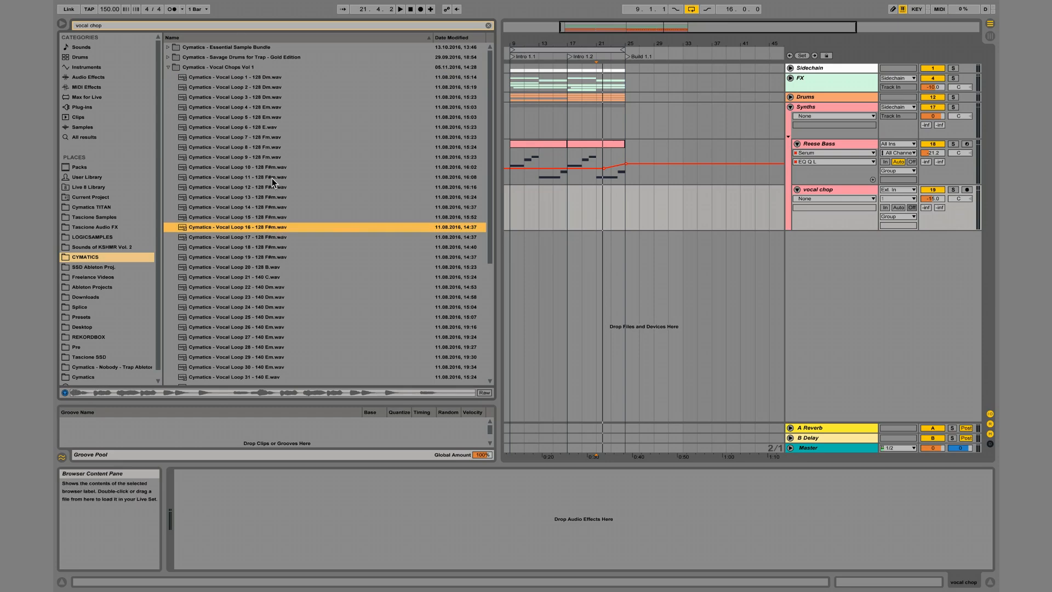
click(272, 117)
key(Up)
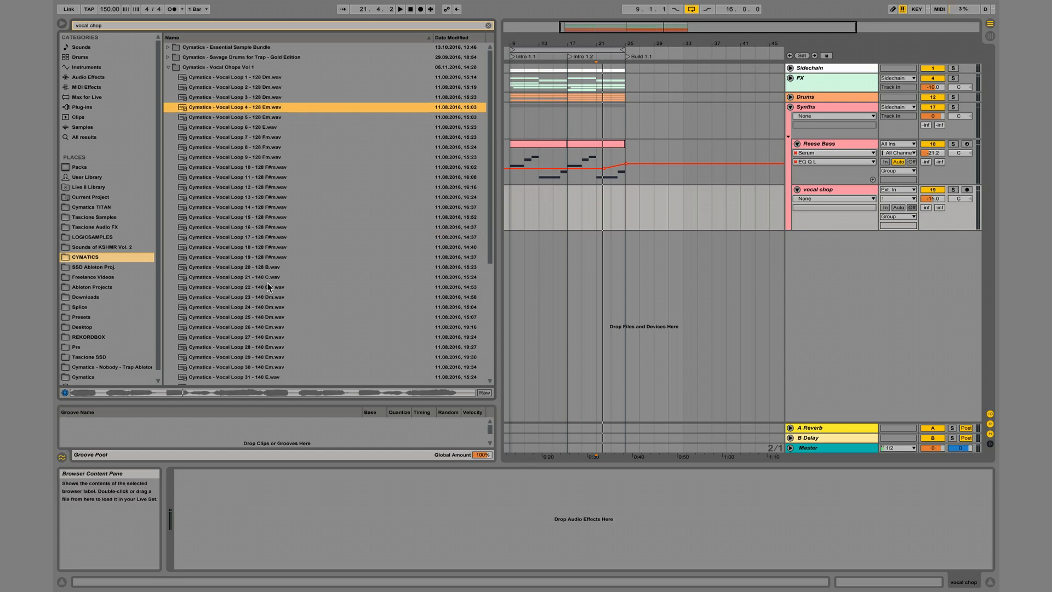
scroll(267, 282, down, 4)
click(277, 247)
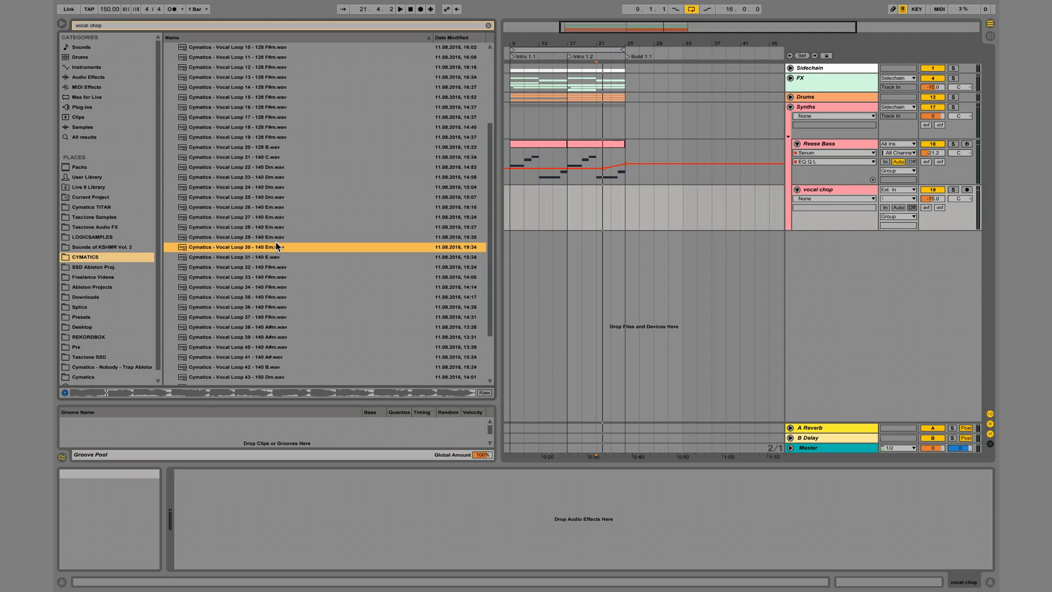
click(274, 258)
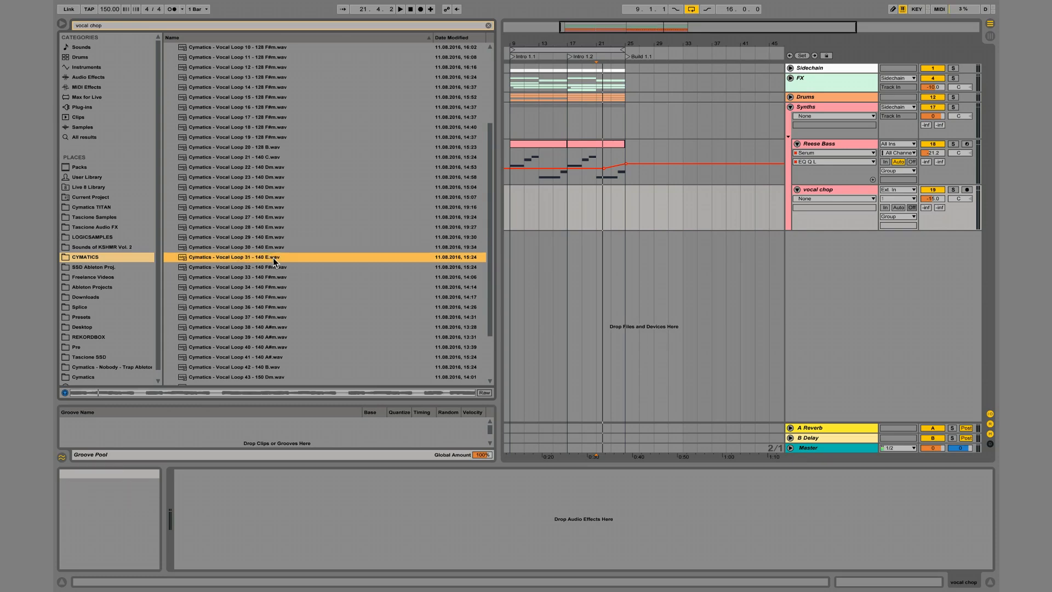
click(275, 226)
click(274, 210)
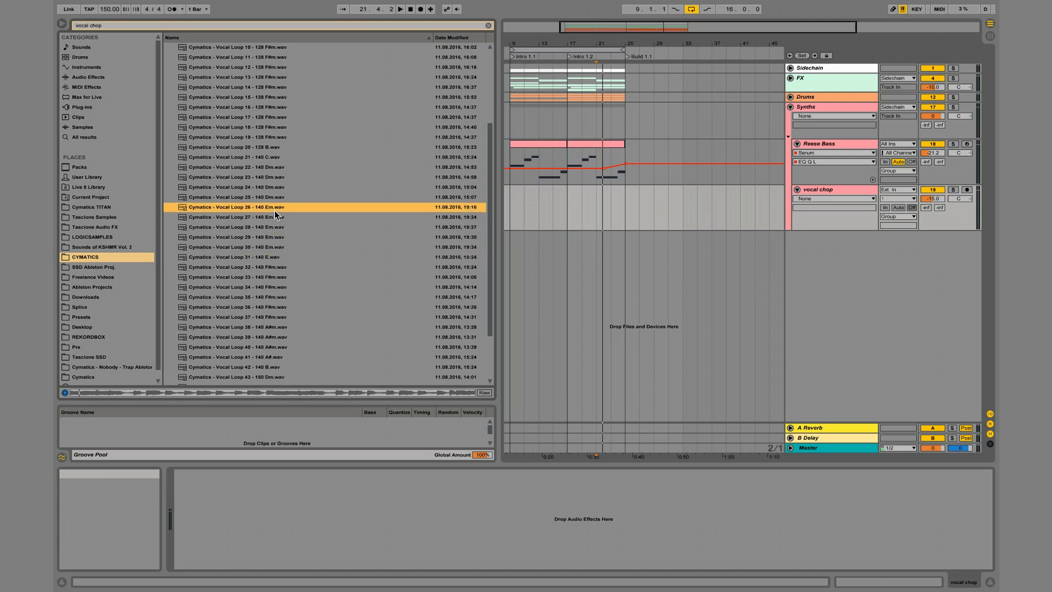
key(Down)
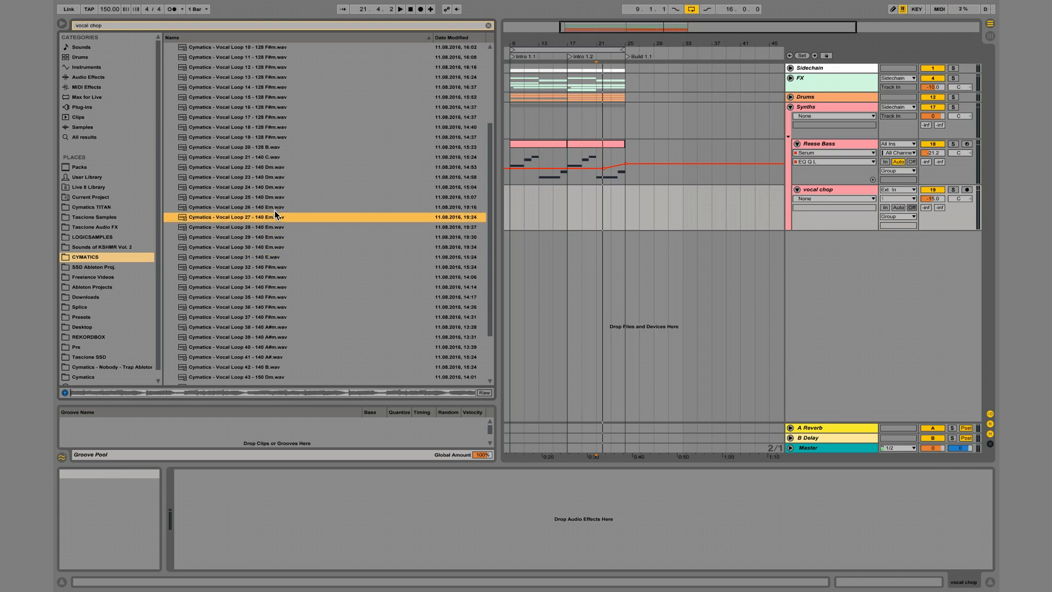
Audition the remaining Vocal Chops Vol 1 samples in sequence from Vocal Loop 31 to Vocal Loop 50.
scroll(291, 258, down, 4)
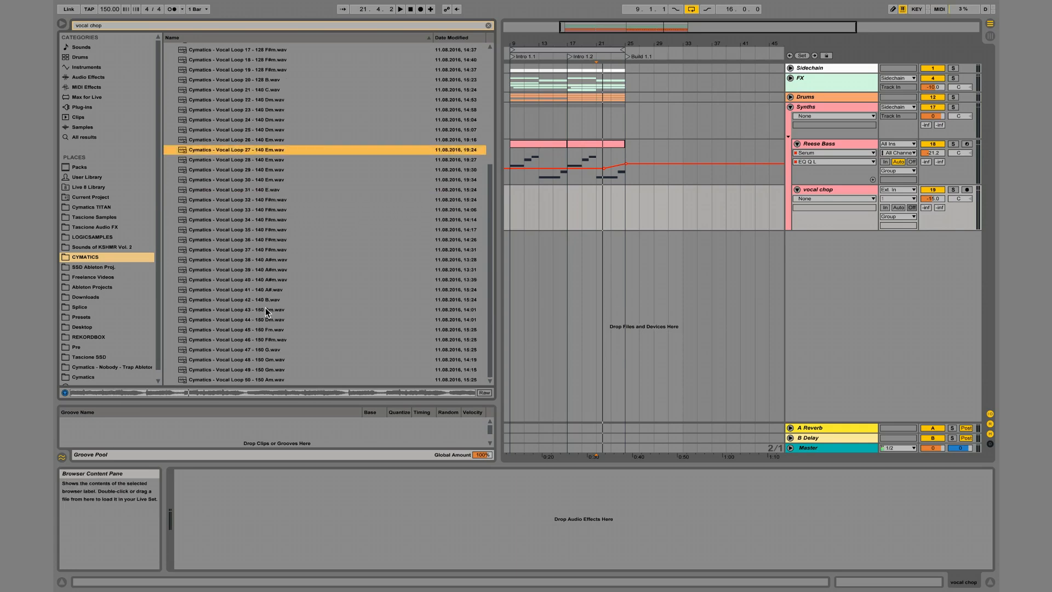
click(262, 190)
key(Down)
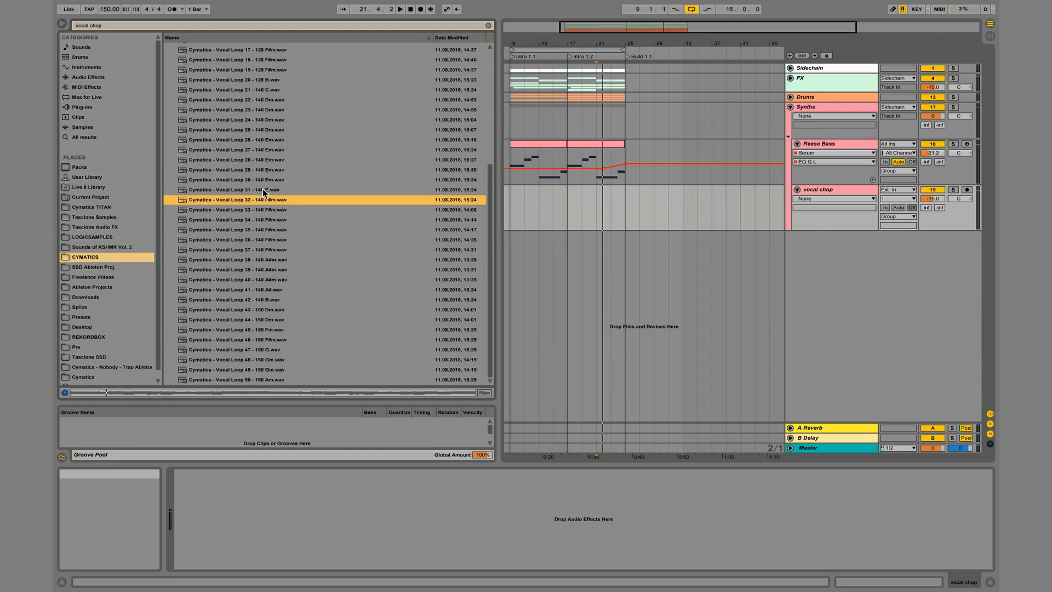
key(Down)
key(Down)
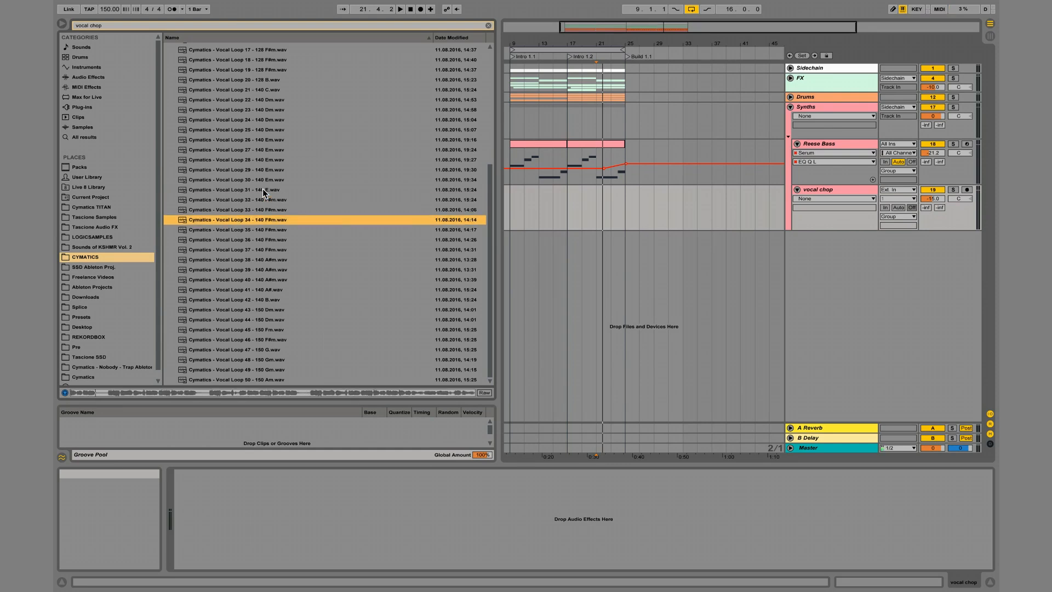
key(Down)
key(Down)
key(Down)
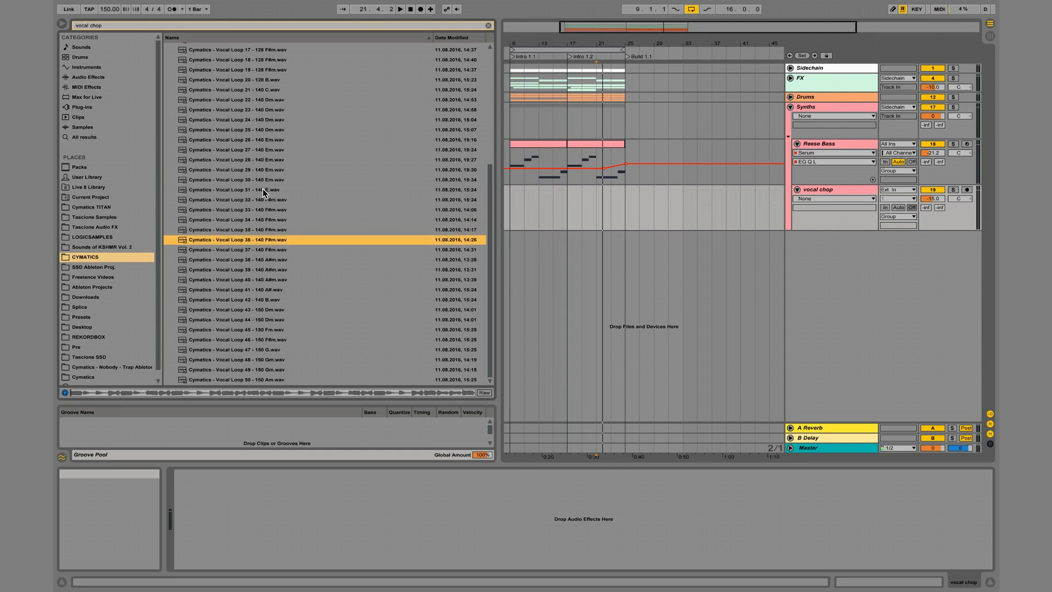
key(Down)
key(Down)
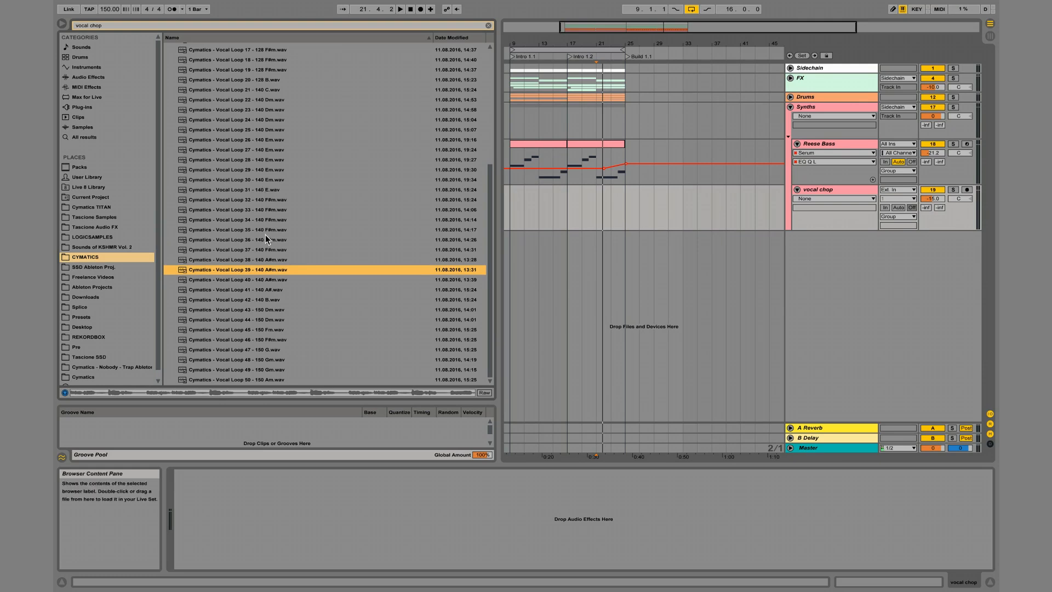
key(Down)
key(Down)
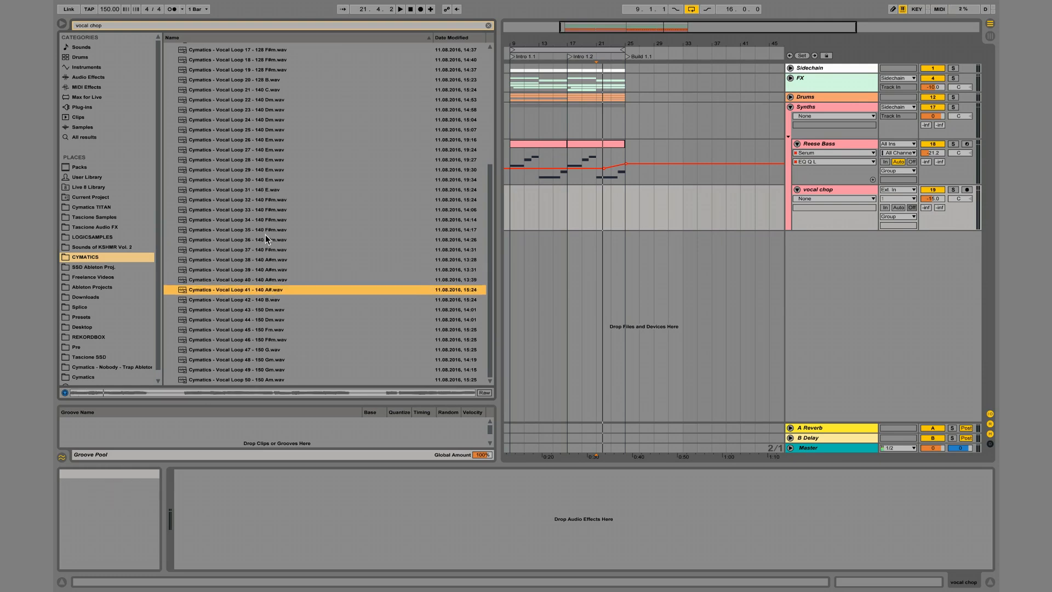
key(Down)
key(Down)
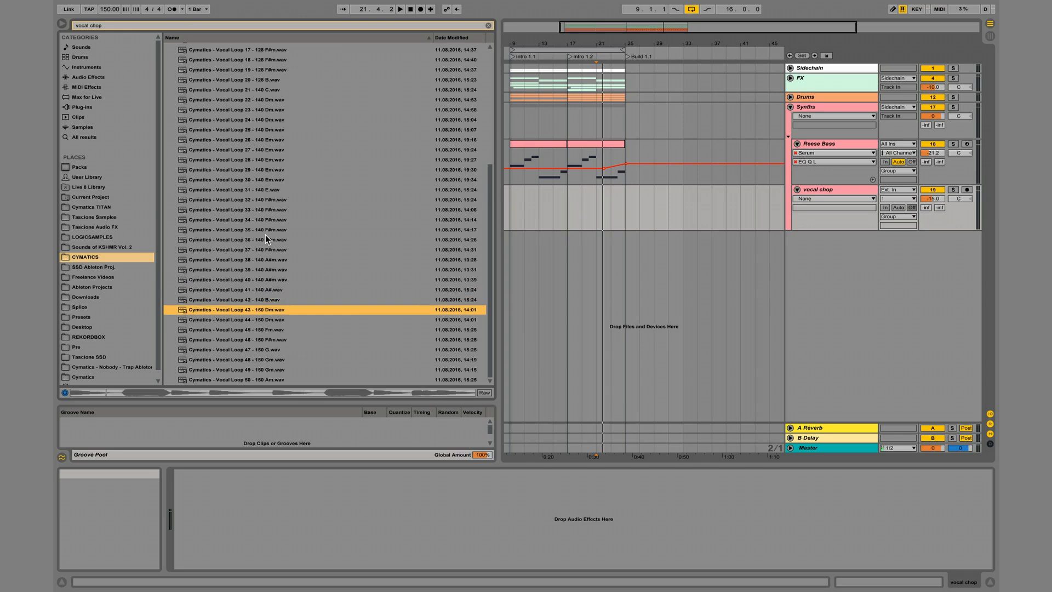
key(Down)
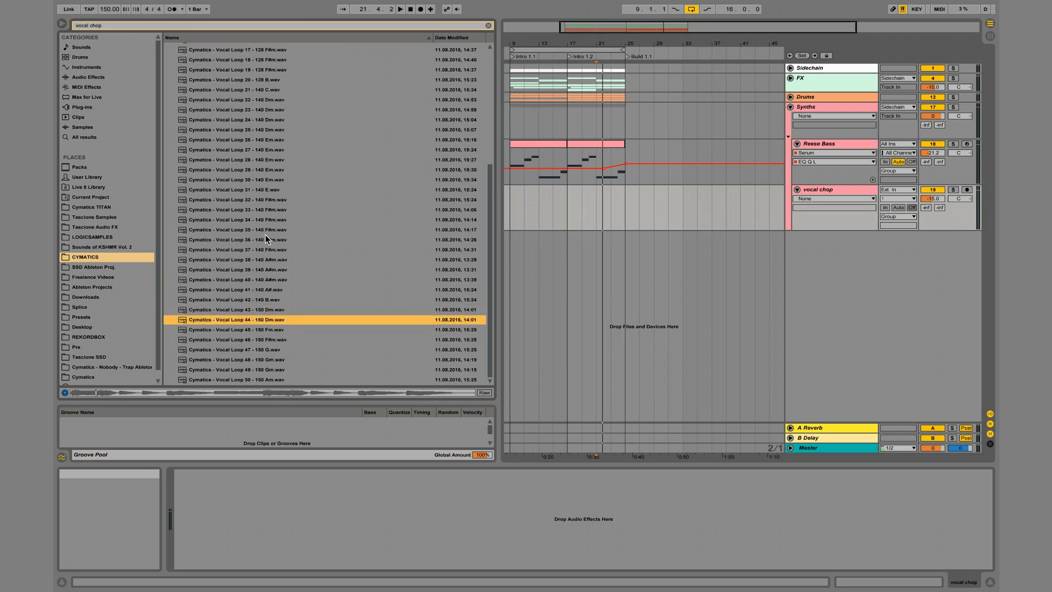
key(Down)
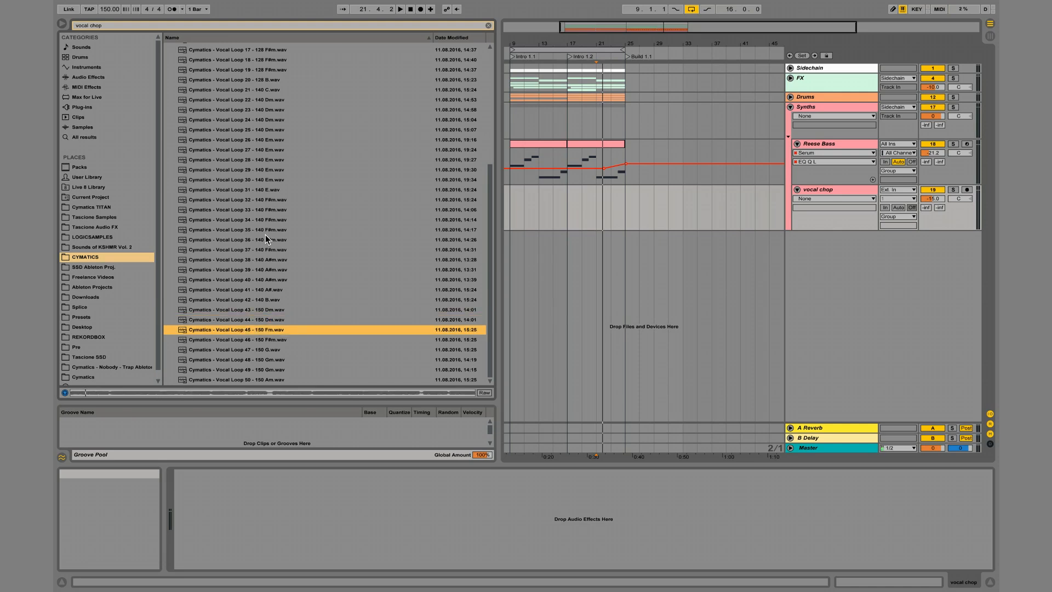
key(Down)
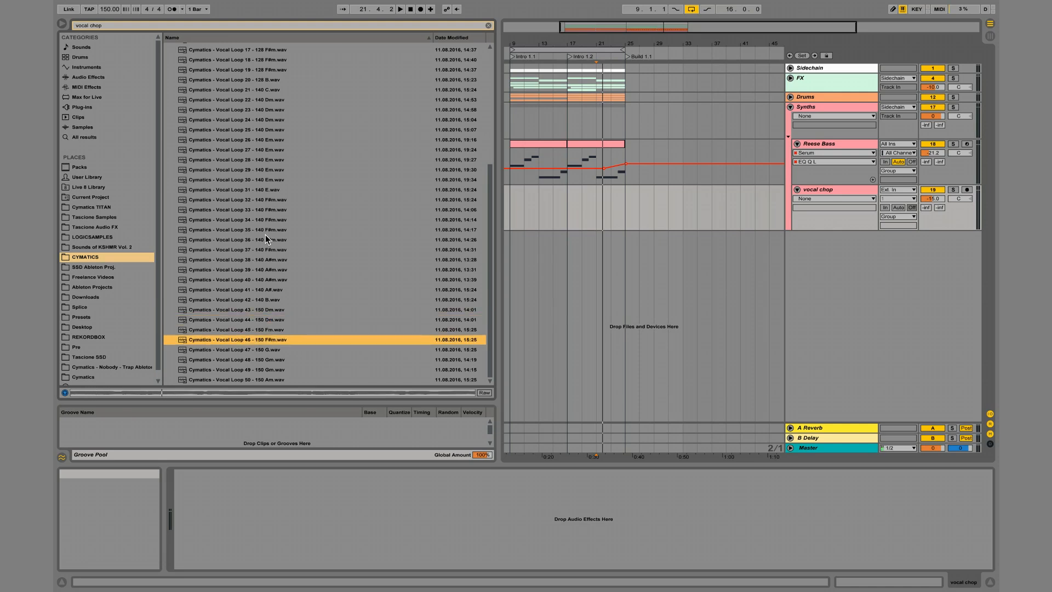
key(Down)
key(Down)
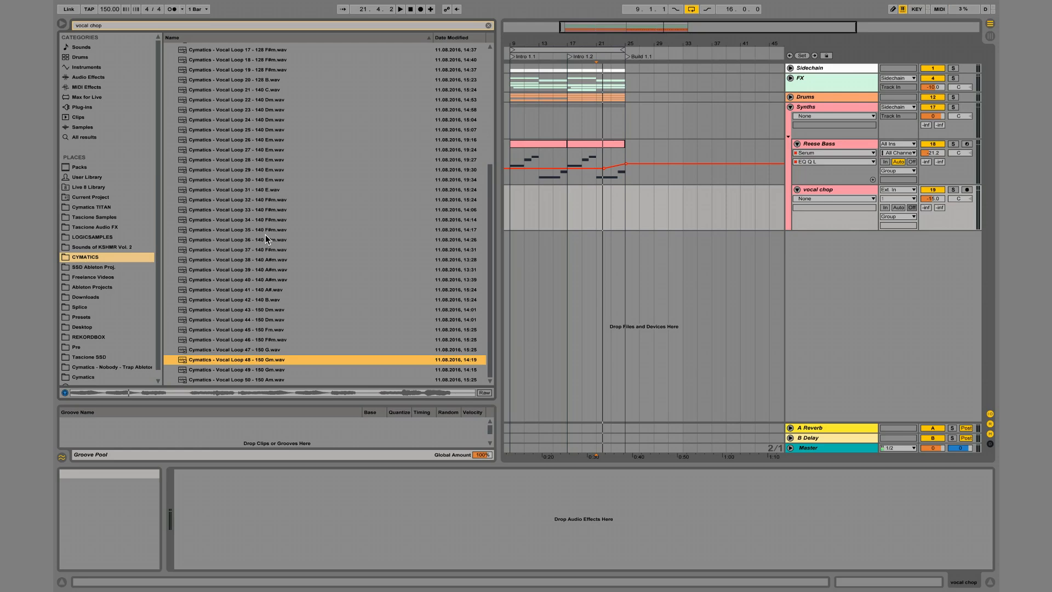
key(Down)
key(Down)
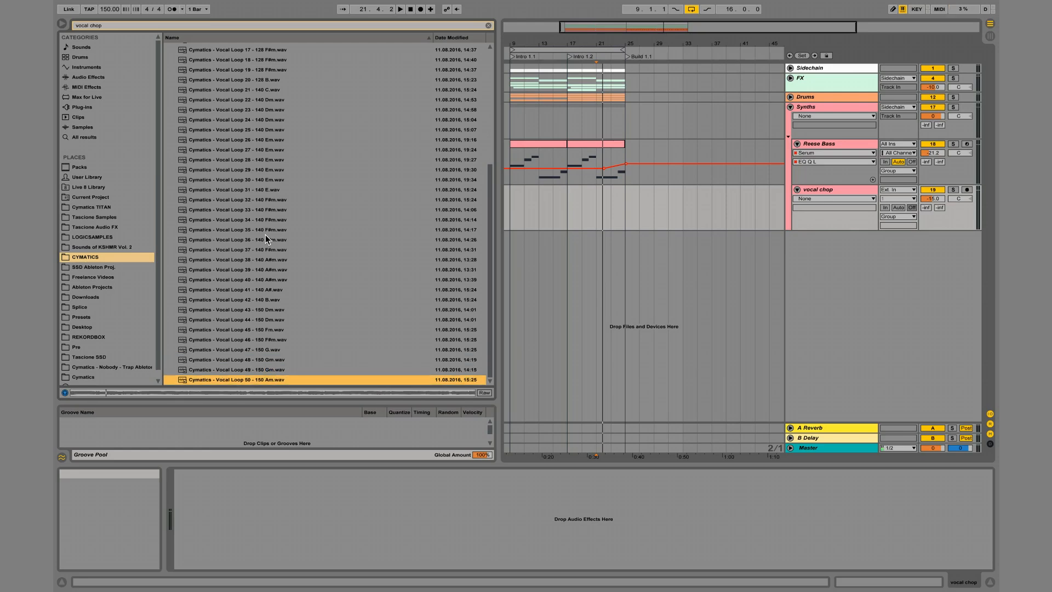
Collapse Vocal Chops Vol 1 and open the Vox > Vocals - Loops folder of Savage Drums for Trap - Gold Edition.
scroll(265, 235, up, 10)
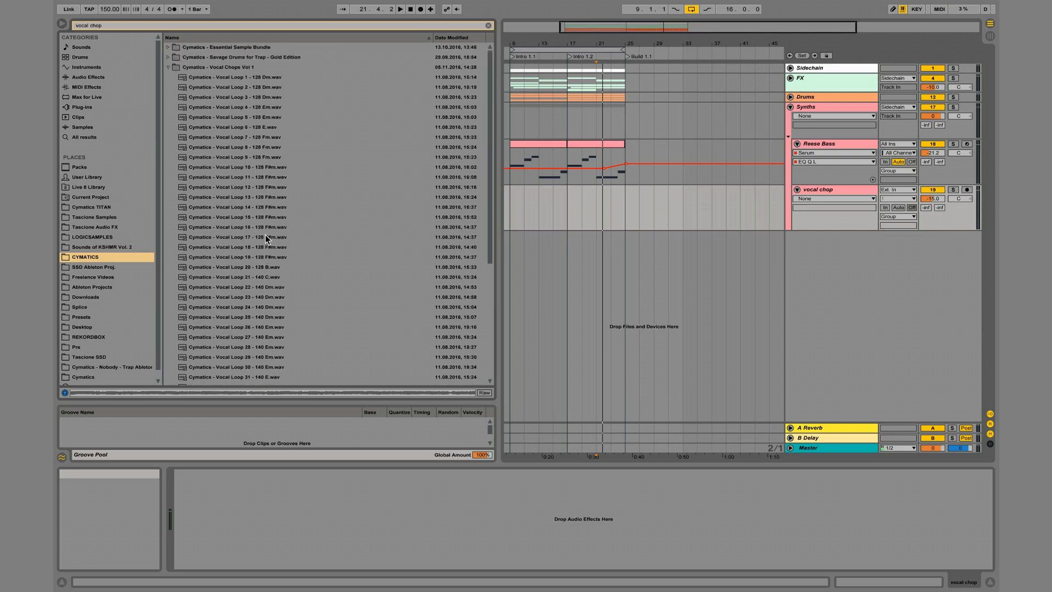
click(166, 57)
key(Down)
key(Right)
key(Down)
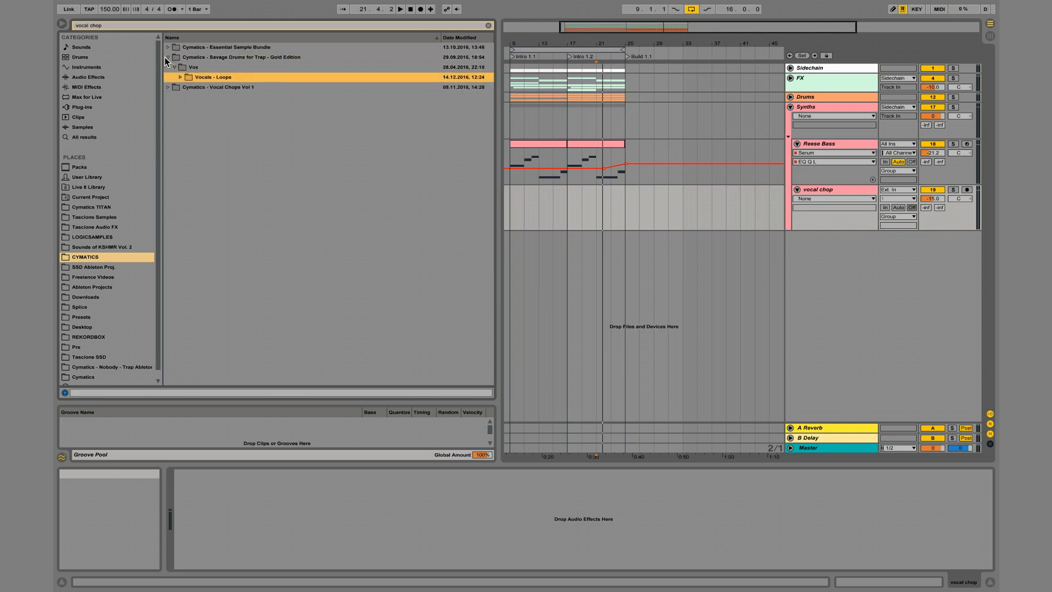
key(Right)
key(Down)
scroll(281, 347, down, 4)
Audition various vocal chop loops between Vocal Chop Loop 41 and Vocal Chop Loop 23 in the Vocals - Loops folder.
click(282, 347)
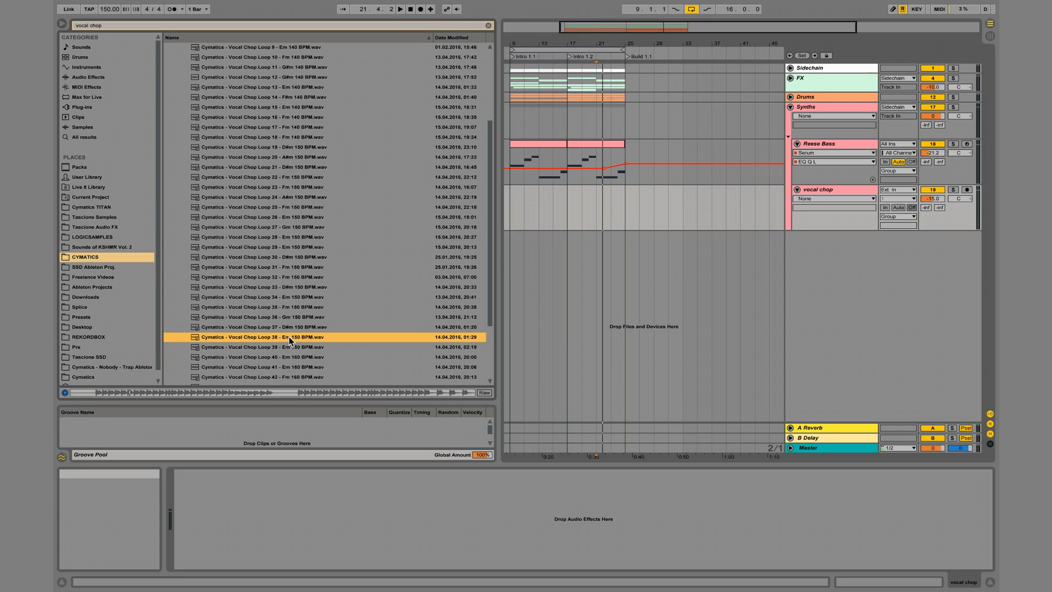
key(Down)
key(Down)
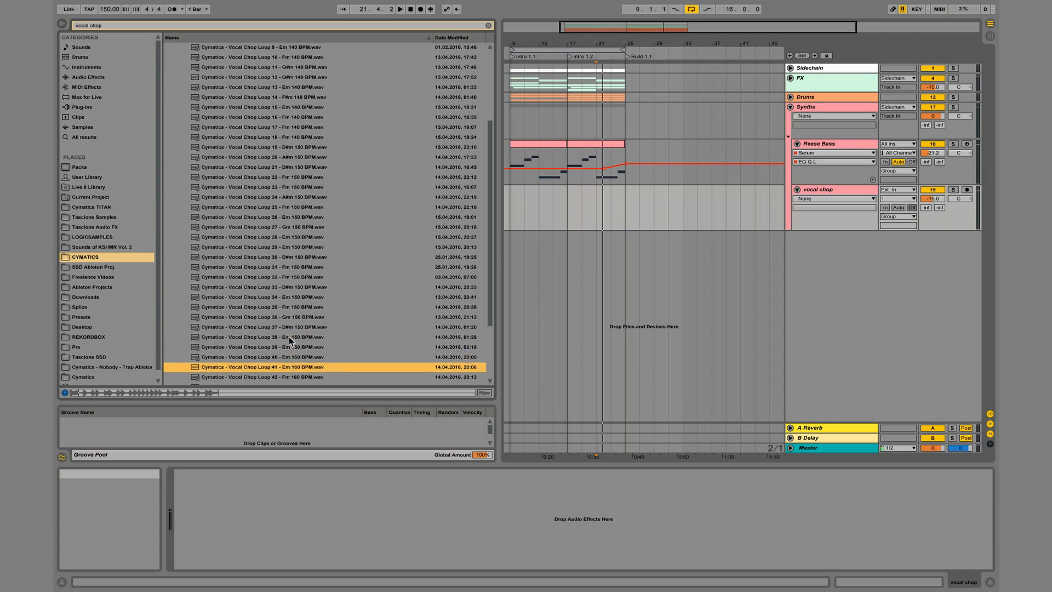
click(285, 308)
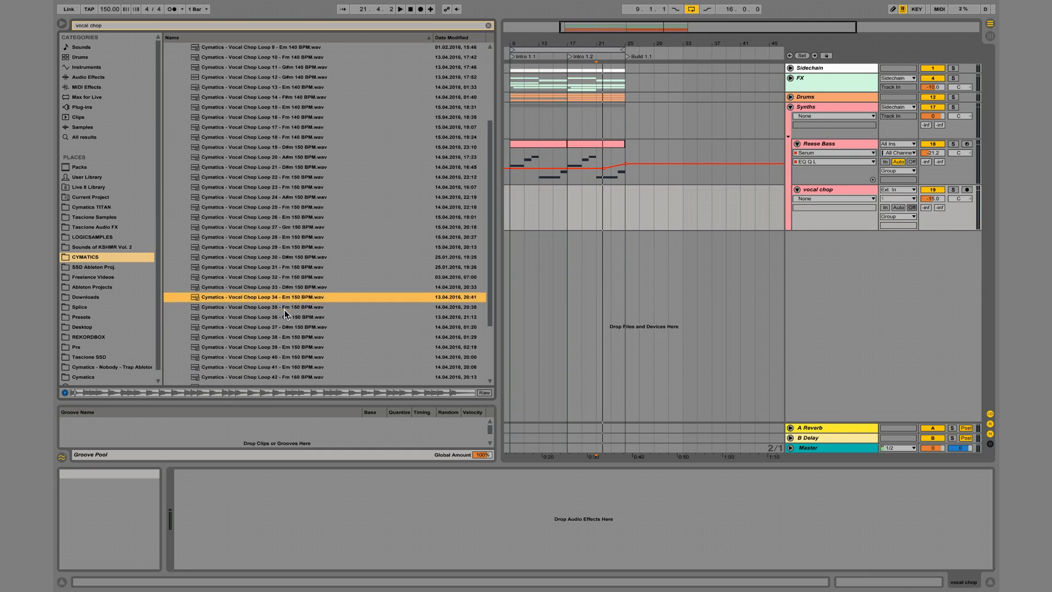
click(275, 239)
key(Up)
key(Up)
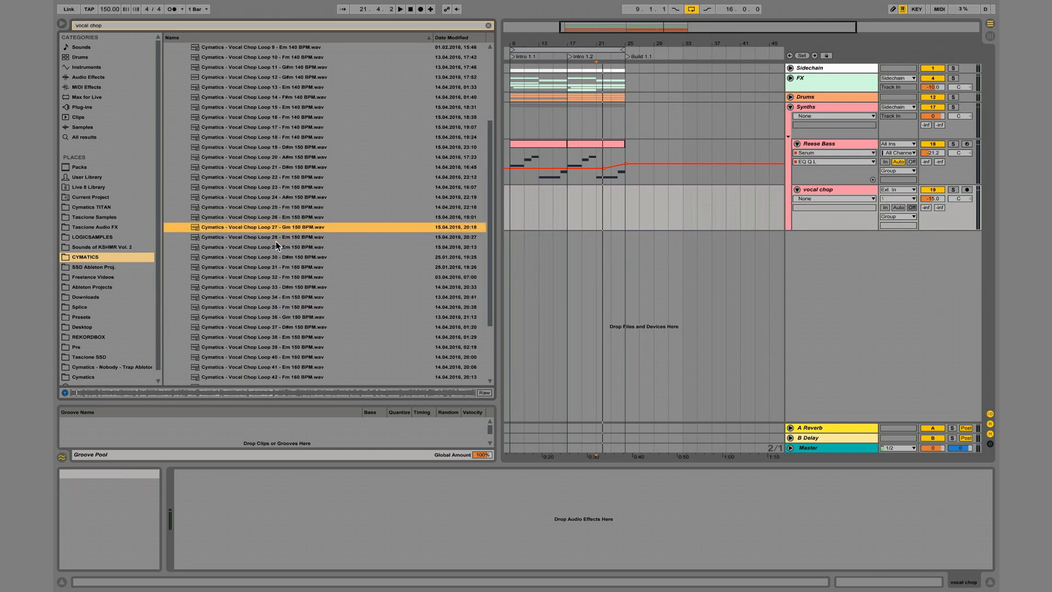
key(Down)
key(Up)
key(Up)
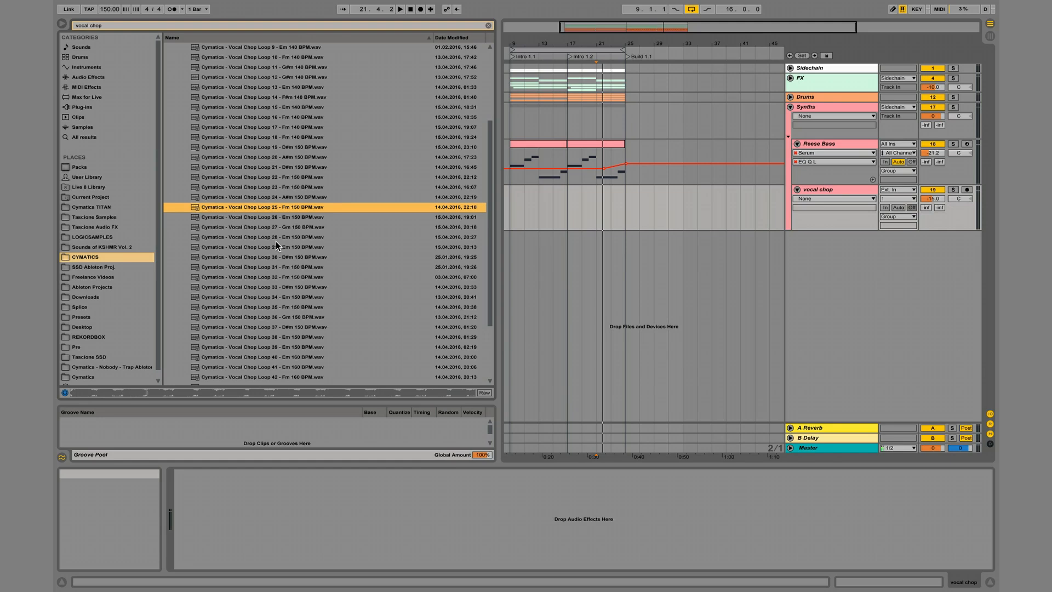
key(Up)
key(Up)
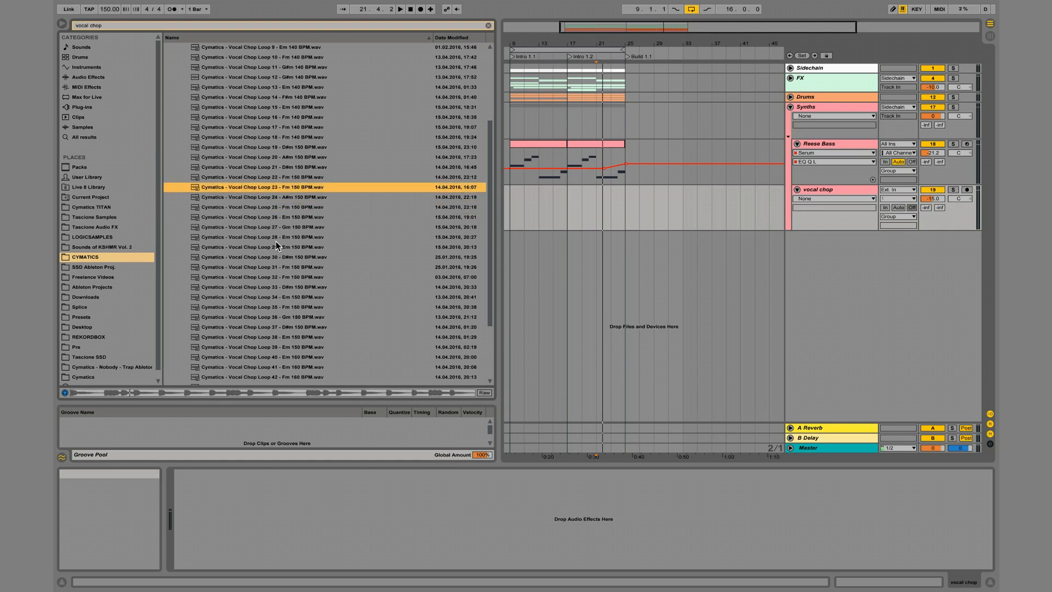
Collapse the Vocals - Loops folder and open Vocal Chops Vol 1 inside Cymatics - Essential Sample Bundle.
scroll(227, 229, up, 4)
click(179, 77)
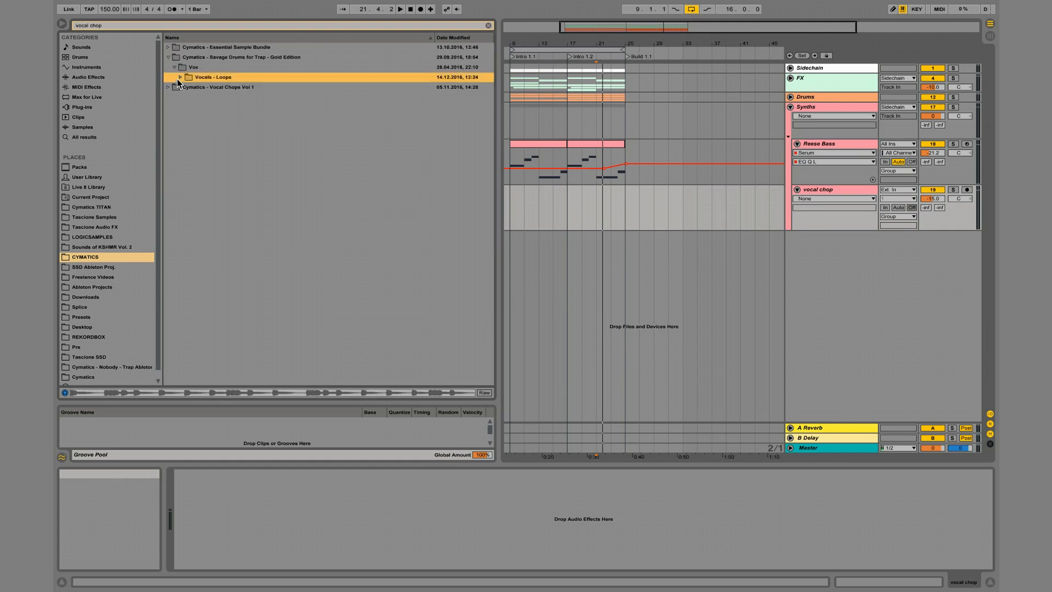
click(168, 47)
key(Down)
key(Right)
key(Down)
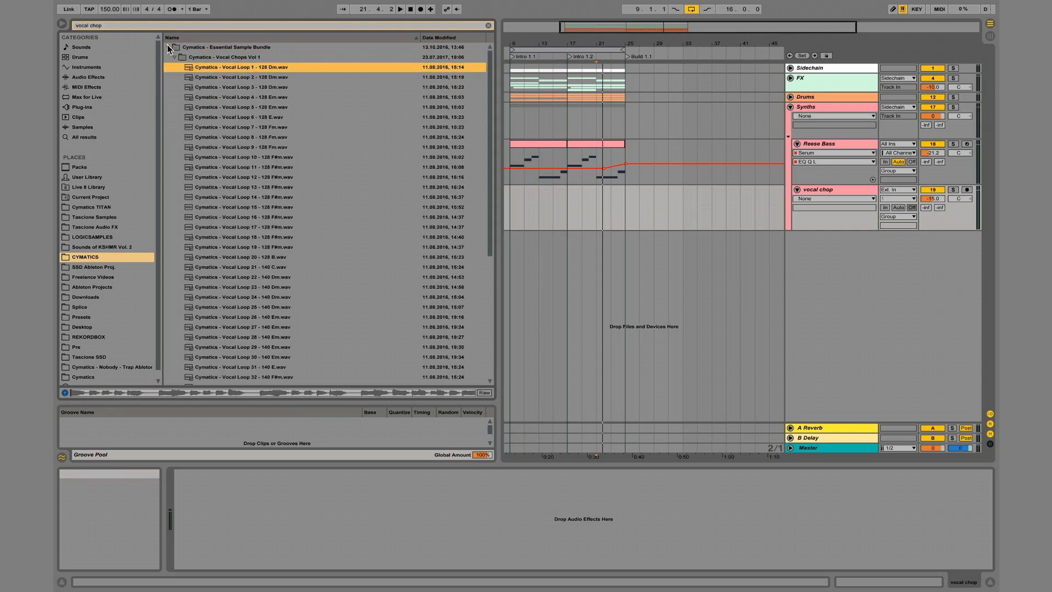
Audition the Essential Sample Bundle's 140 BPM vocal loops in sequence from Vocal Loop 24 past Vocal Loop 32.
click(242, 300)
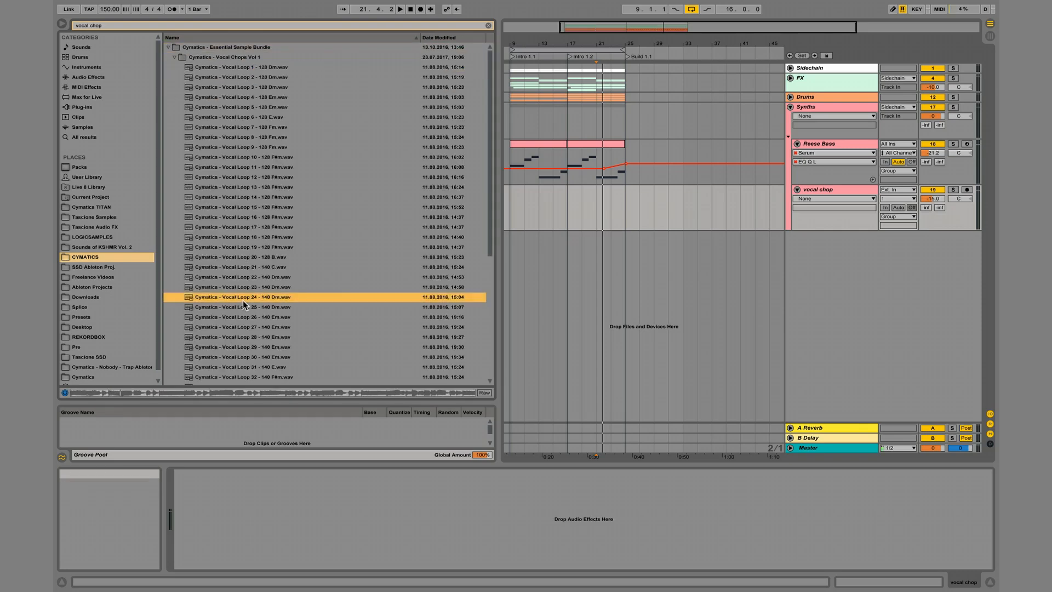
key(Down)
key(Down)
key(Down)
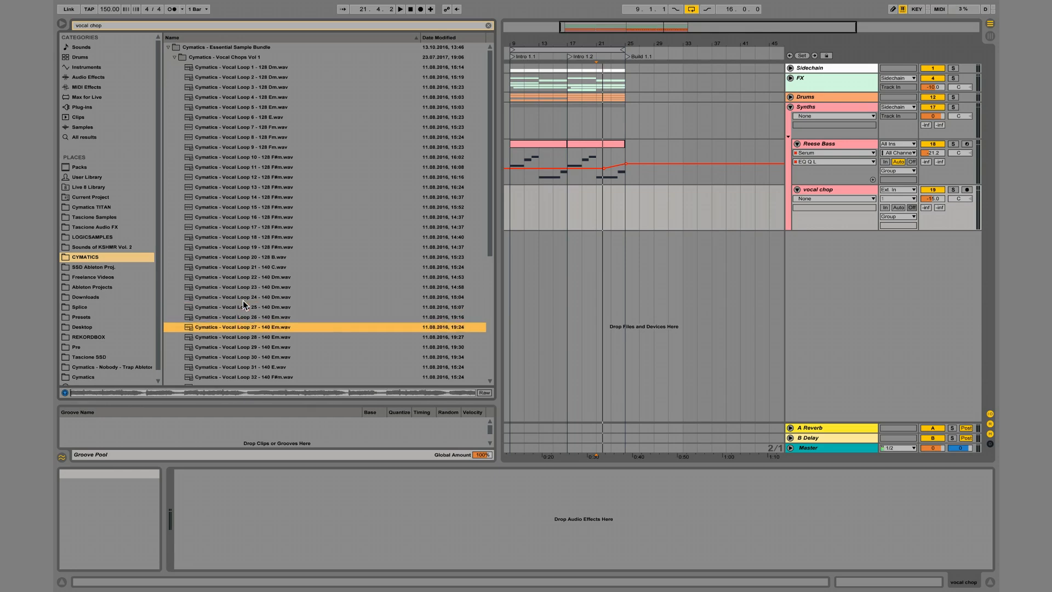
key(Down)
key(Down)
key(Down)
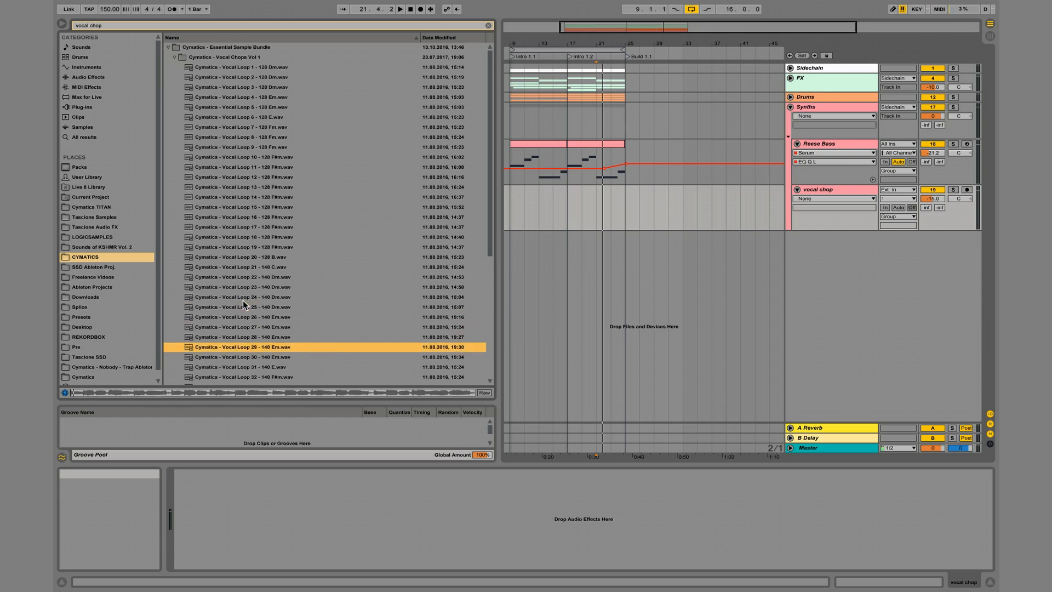
key(Down)
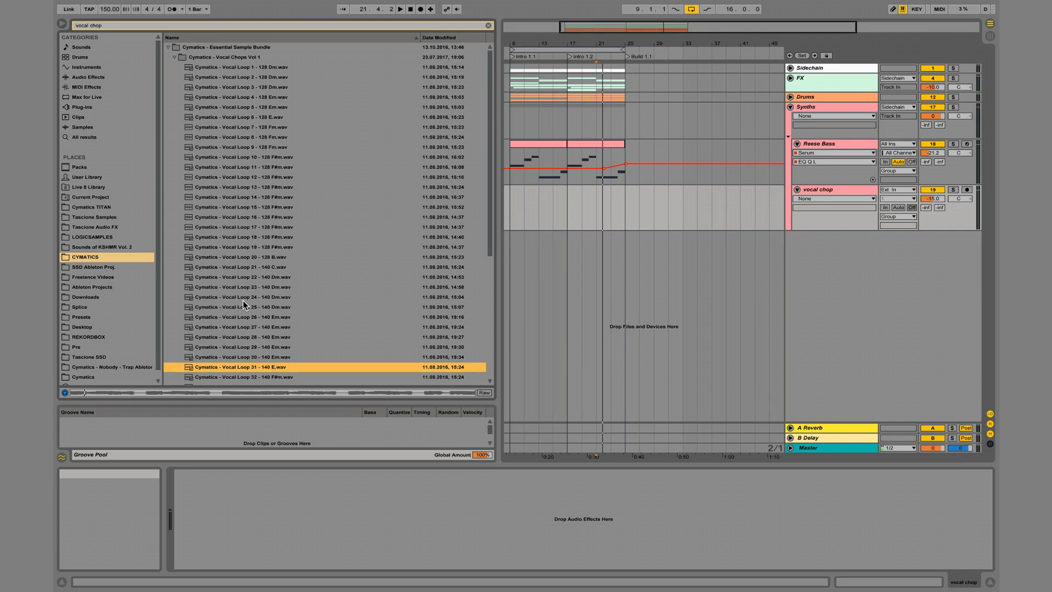
key(Down)
key(Down)
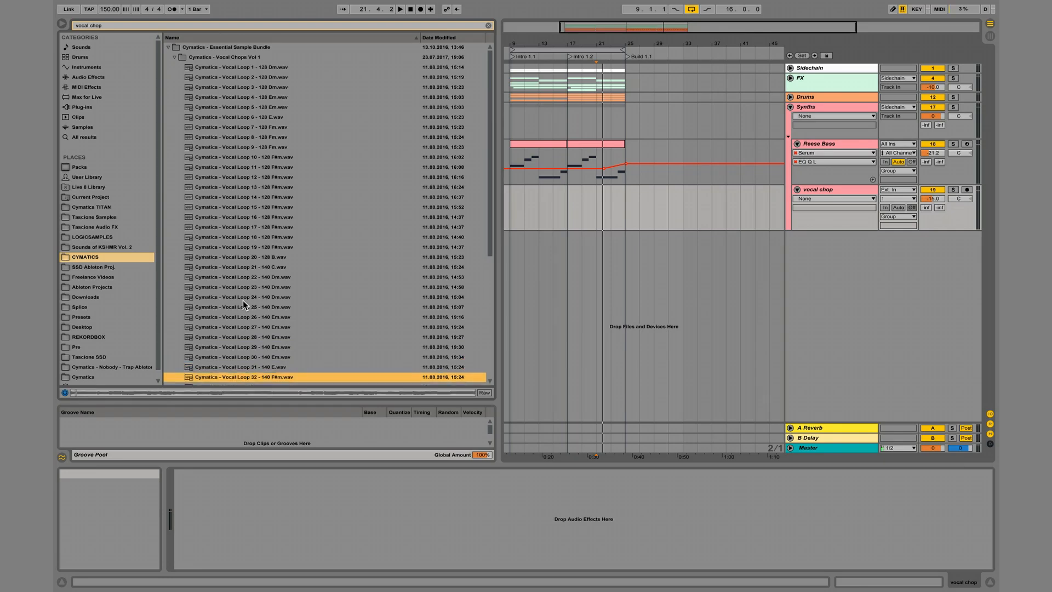
Collapse the bundle's Vocal Chops Vol 1, expand Vocal Chops Vol 2 and audition Vocal Loop 7 - 140 BPM Am.
scroll(222, 104, up, 1)
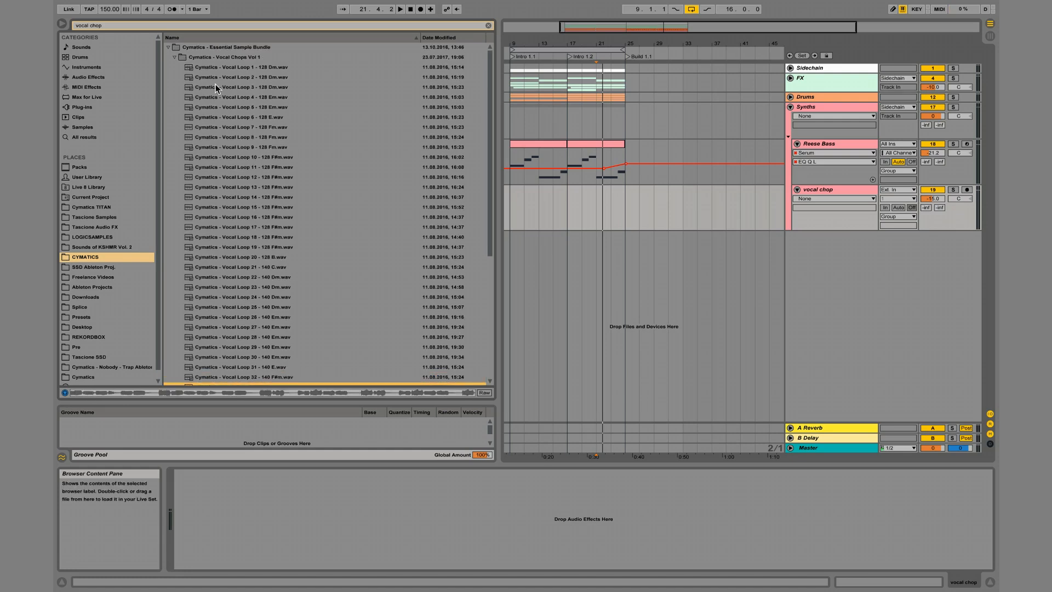
key(Left)
click(173, 67)
click(205, 140)
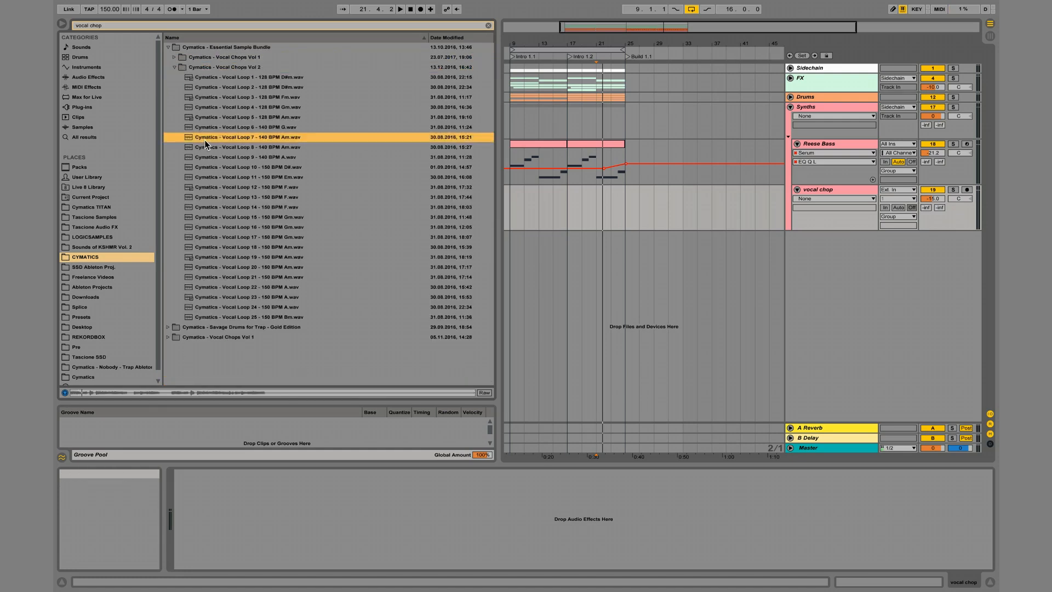
Audition the samples from Vocal Loop 8 to Vocal Loop 12 in the Vocal Chops Vol 2 folder.
key(Down)
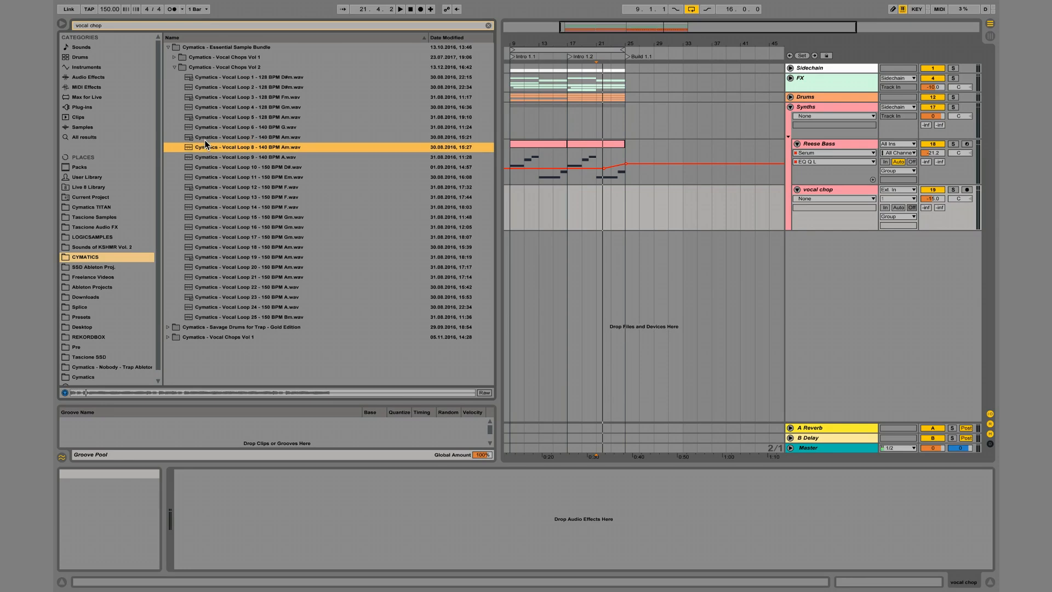
key(Down)
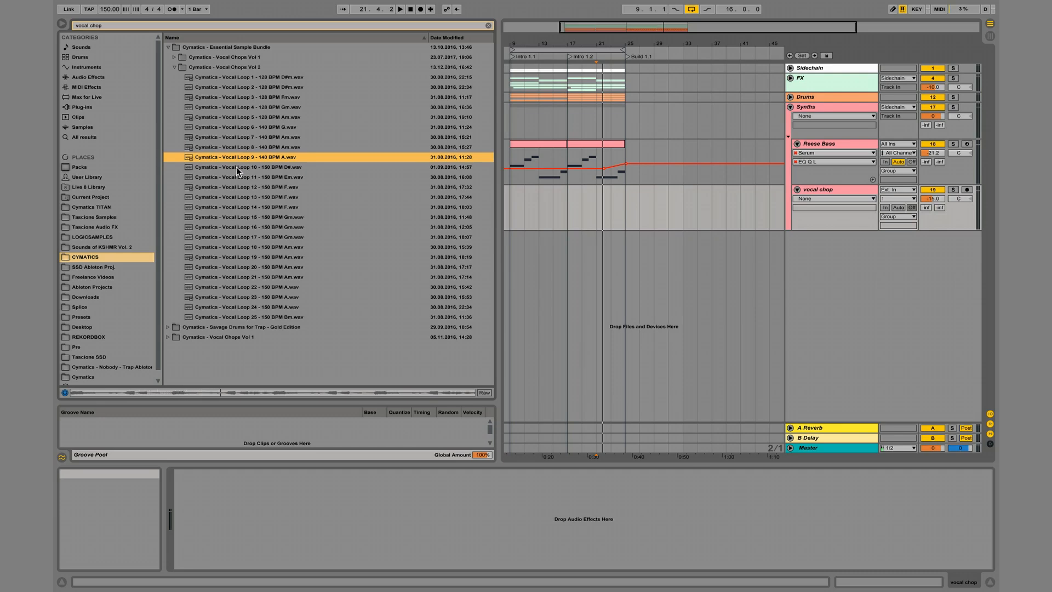
click(249, 166)
key(Up)
key(Down)
key(Down)
Audition the remaining 150 BPM samples from Vocal Loop 13 to Vocal Loop 24 in sequence.
key(Down)
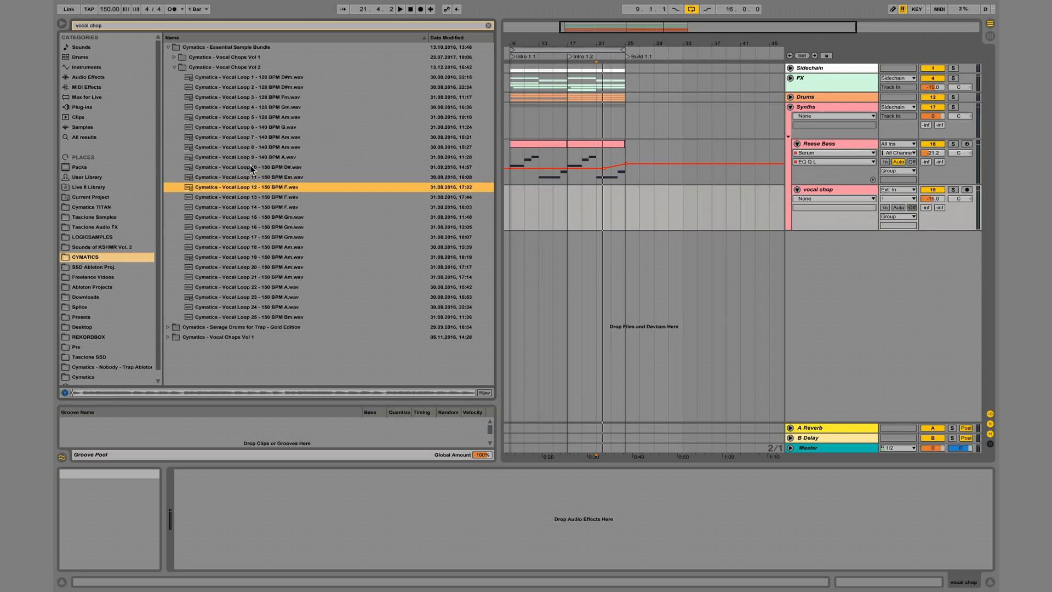
key(Down)
key(Down)
key(Down)
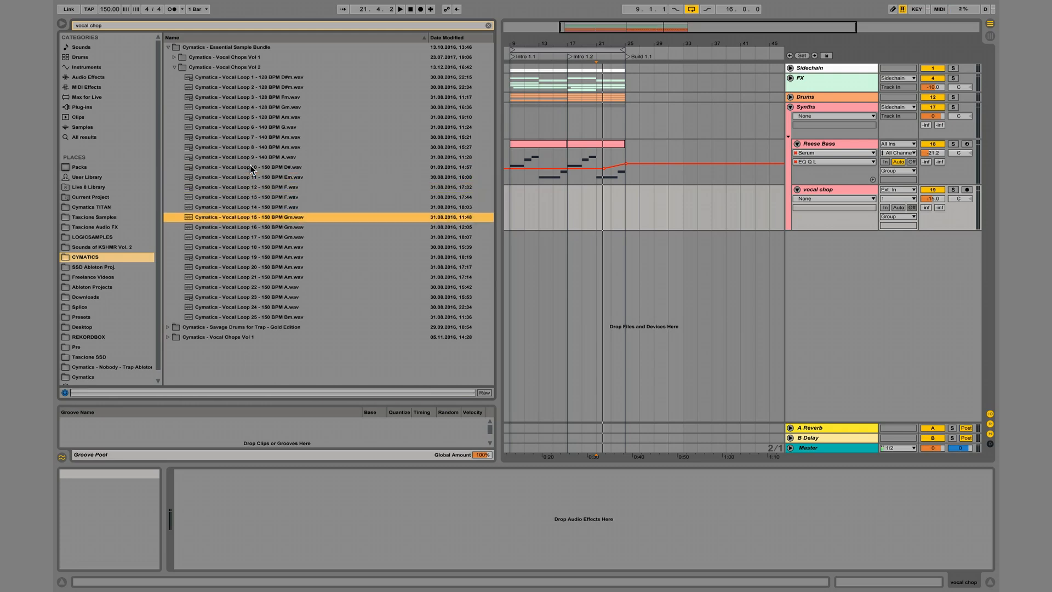
key(Down)
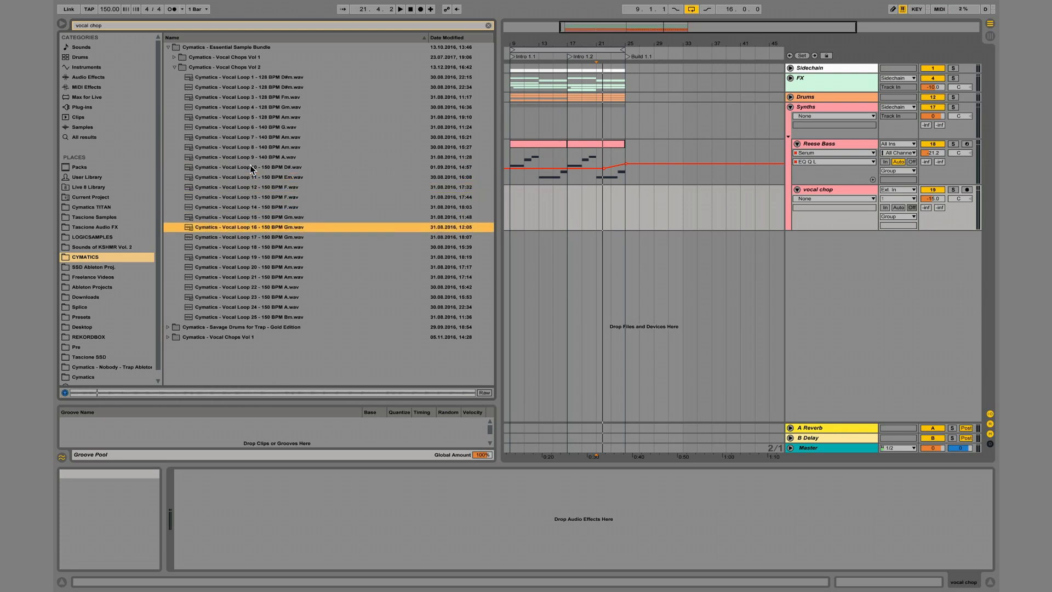
key(Down)
key(Down)
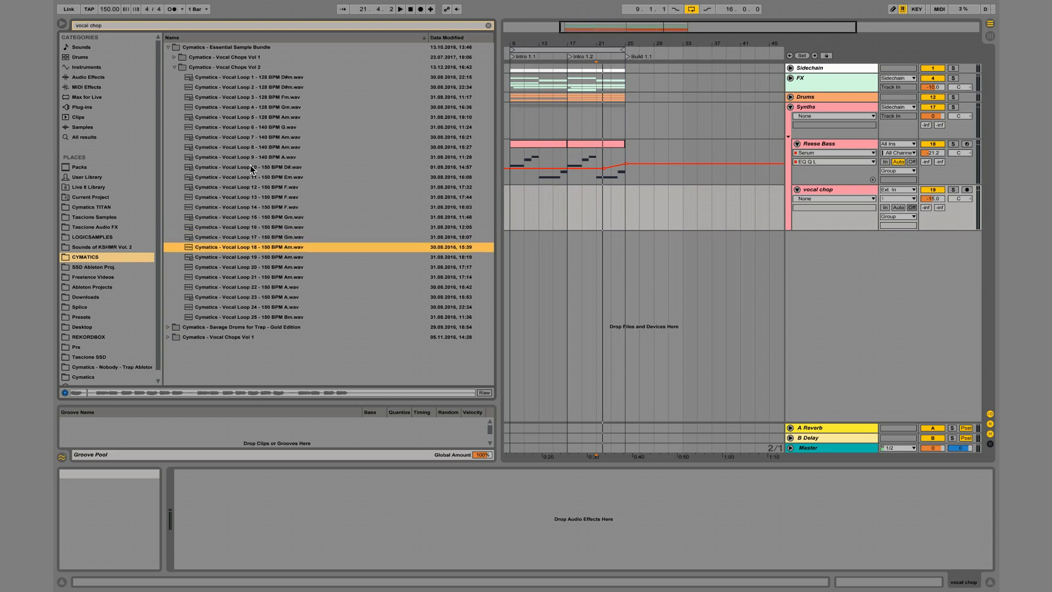
key(Down)
key(Down)
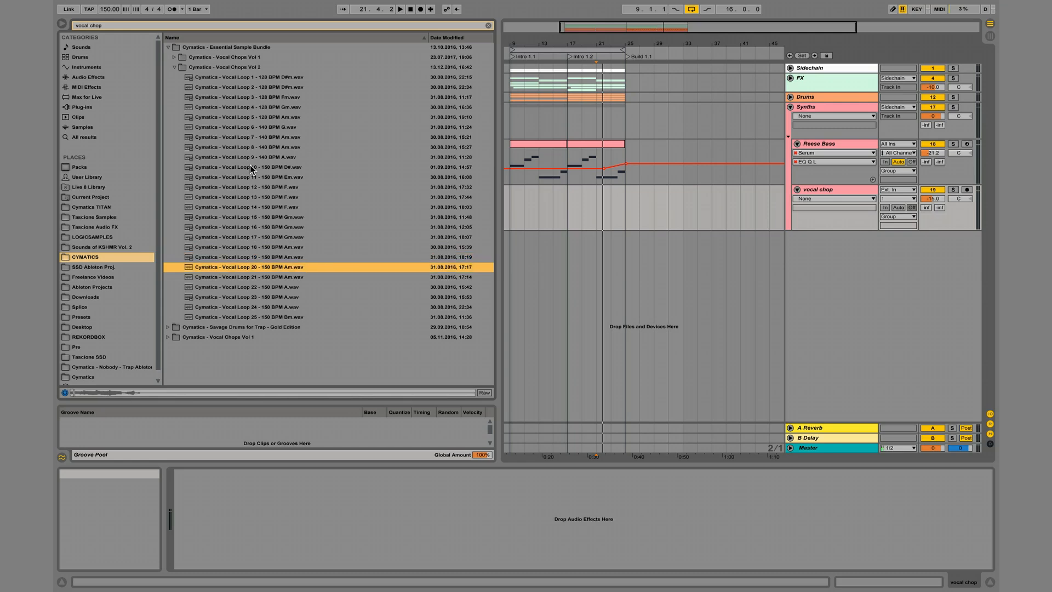
key(Down)
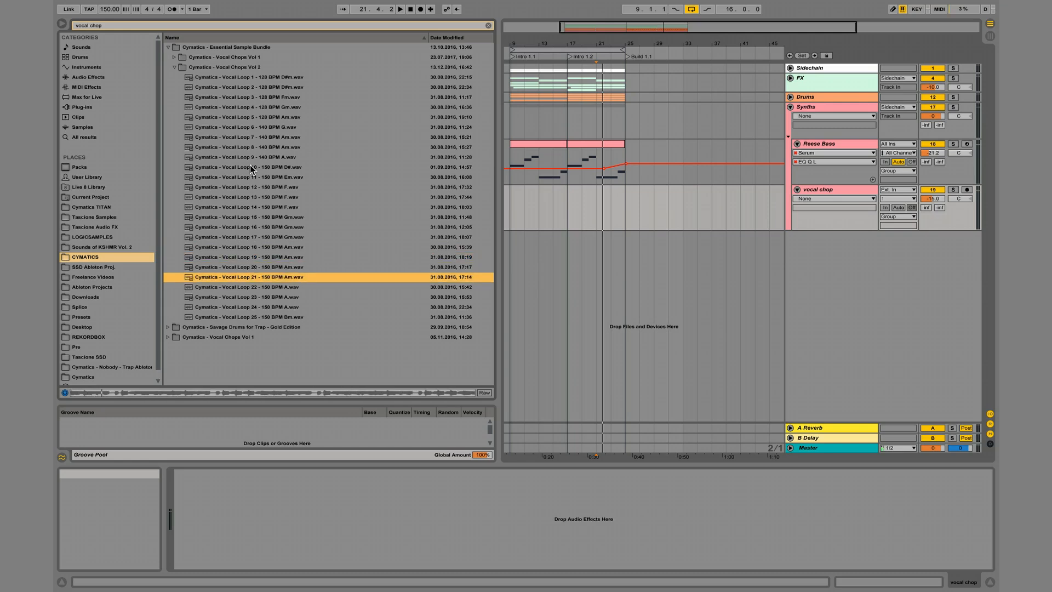
key(Down)
Replay the 140 BPM samples Vocal Loop 7, 8 and 9 to compare them.
key(Down)
key(Down)
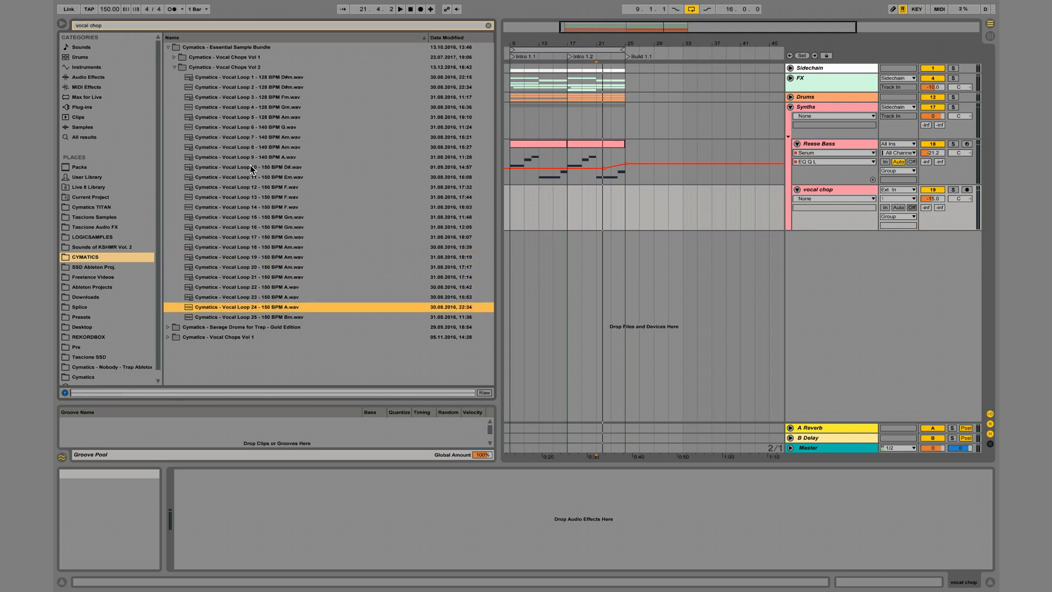
click(252, 138)
key(Down)
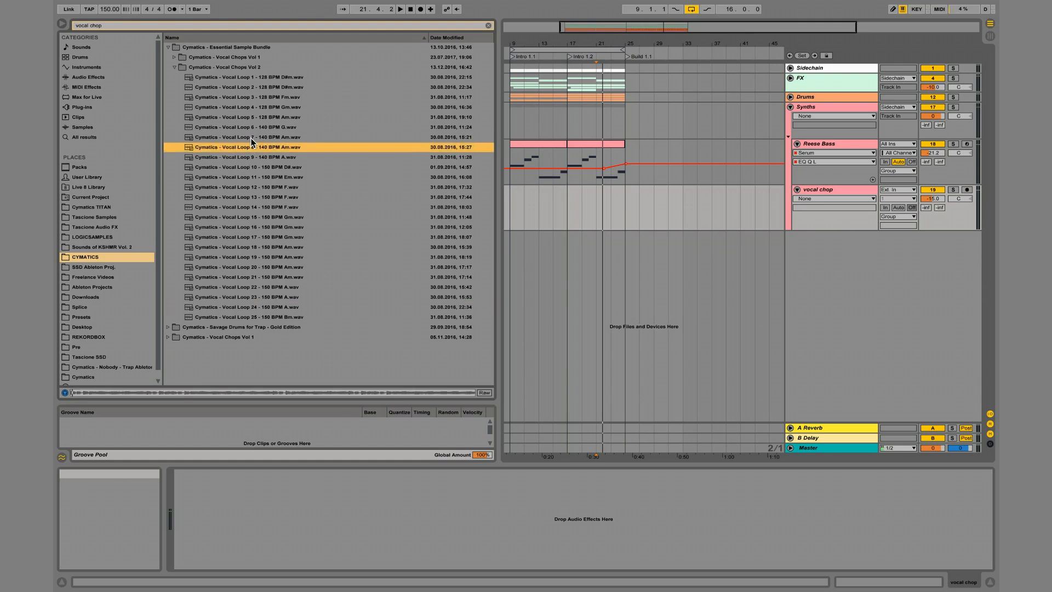
key(Down)
key(Up)
key(Down)
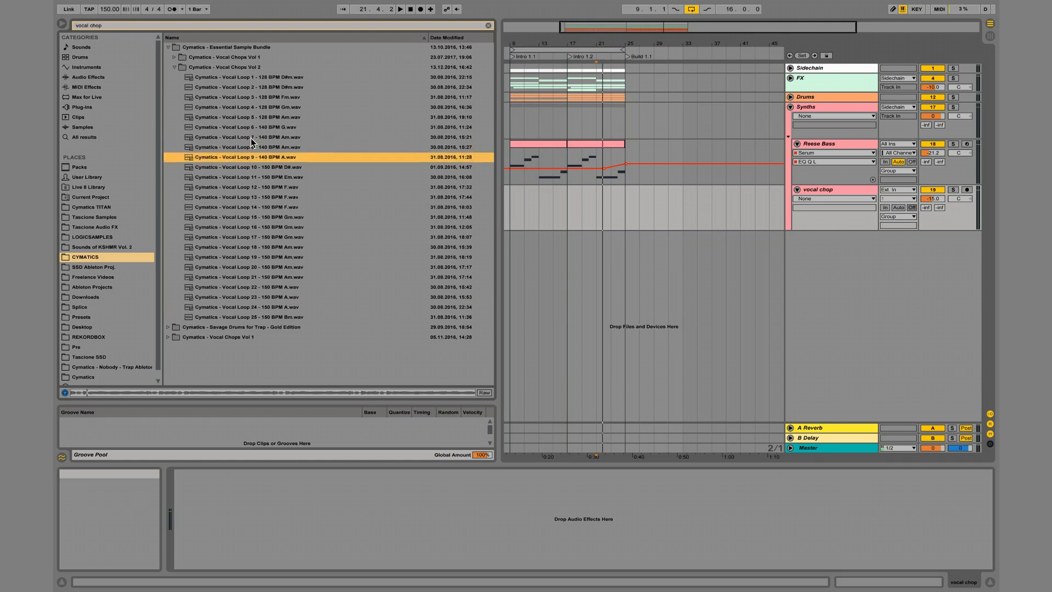
Try Vocal Loop 9 - 140 BPM A on the vocal chop track at bar 9, transposed to -5 st.
drag(266, 158, 537, 206)
double_click(541, 192)
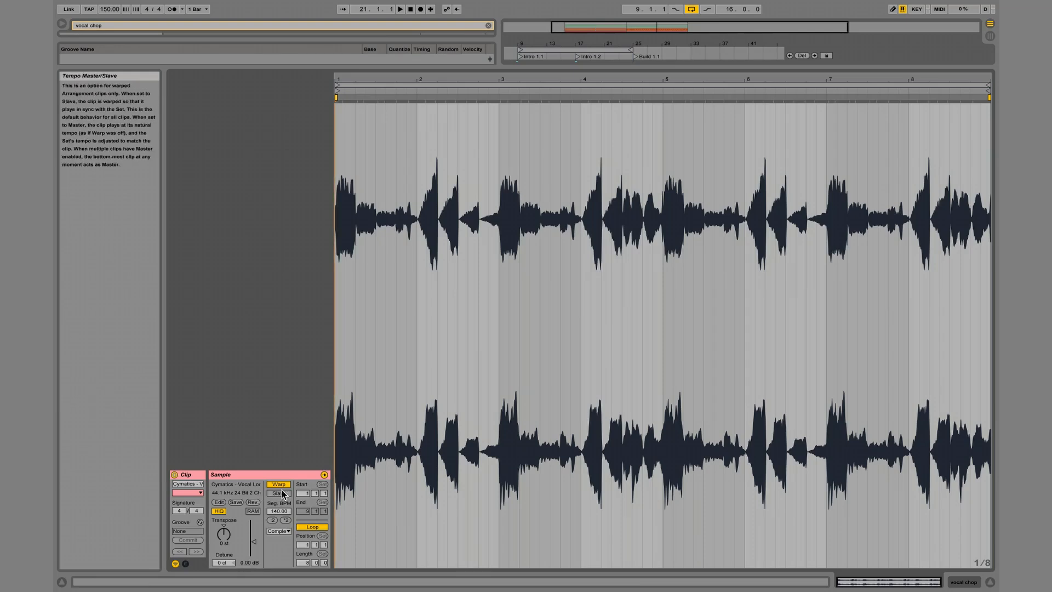
click(230, 530)
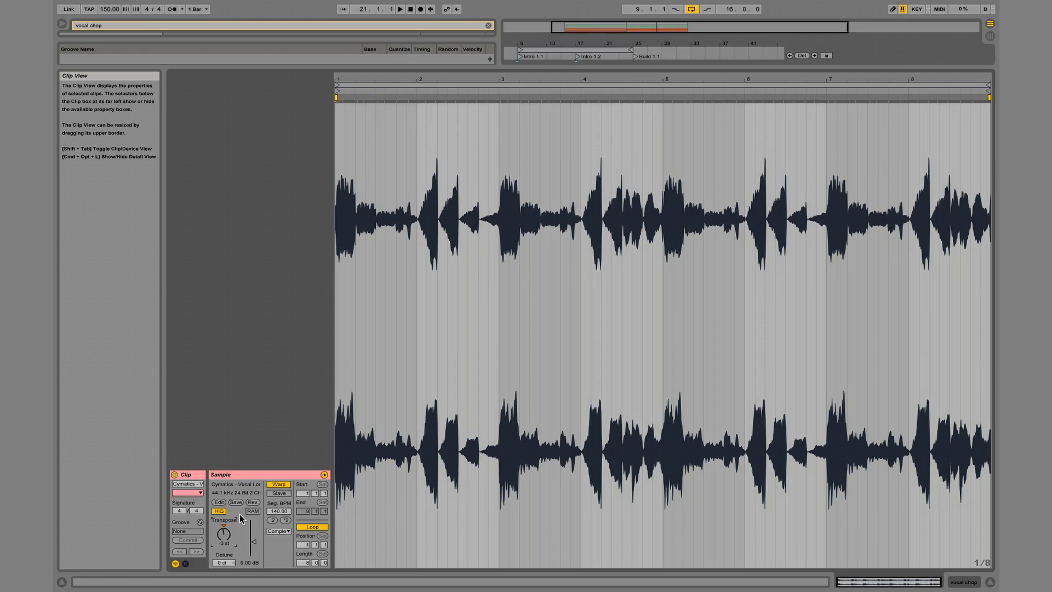
key(space)
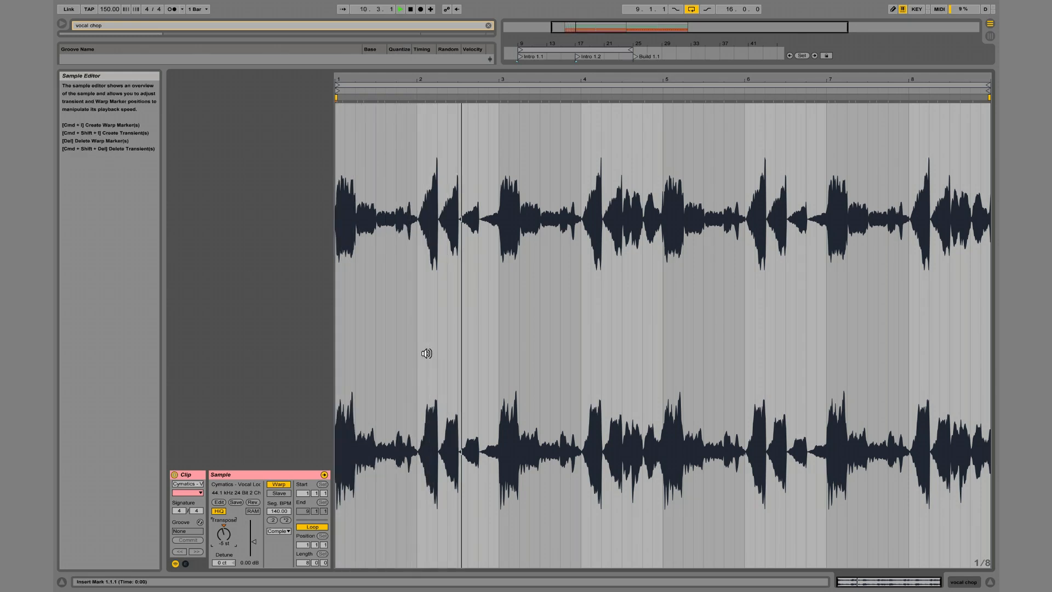
Lower the vocal chop track's volume to -19.3 and delete the Vocal Loop 9 clip.
key(shift+Tab)
mouse_move(933, 199)
mouse_down()
mouse_move(932, 232)
mouse_move(932, 200)
mouse_up()
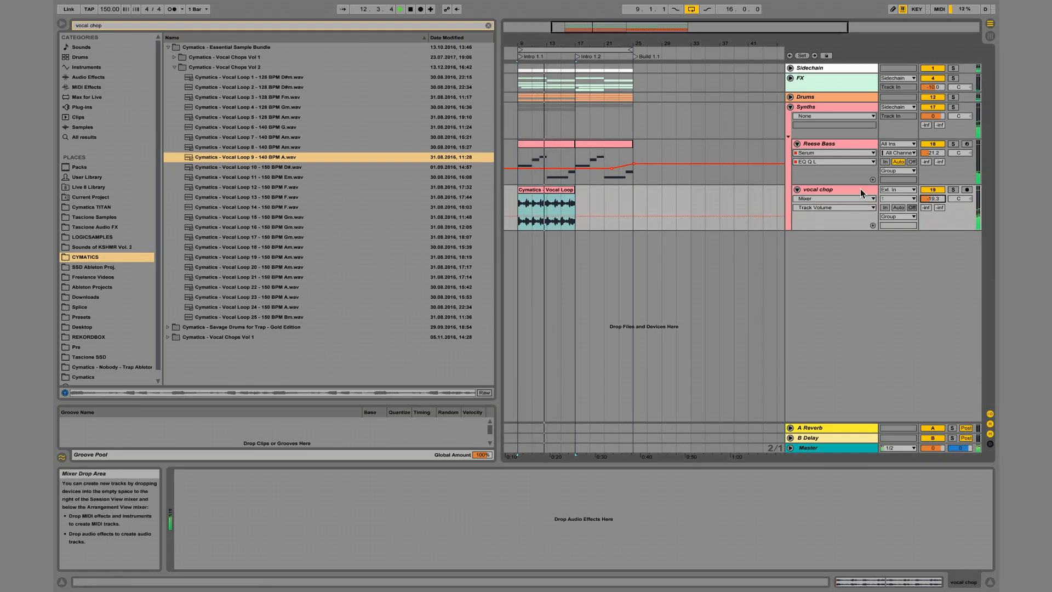
click(549, 194)
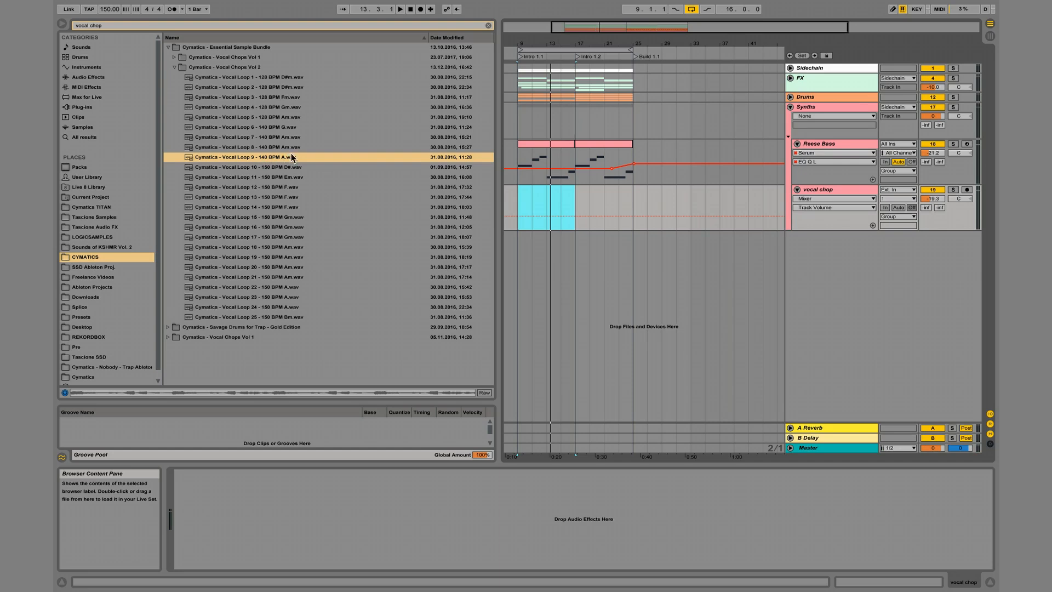
Place Vocal Loop 11 - 150 BPM Em on the vocal chop track at 9.1.1 and play it against the reese bass.
click(282, 115)
click(268, 178)
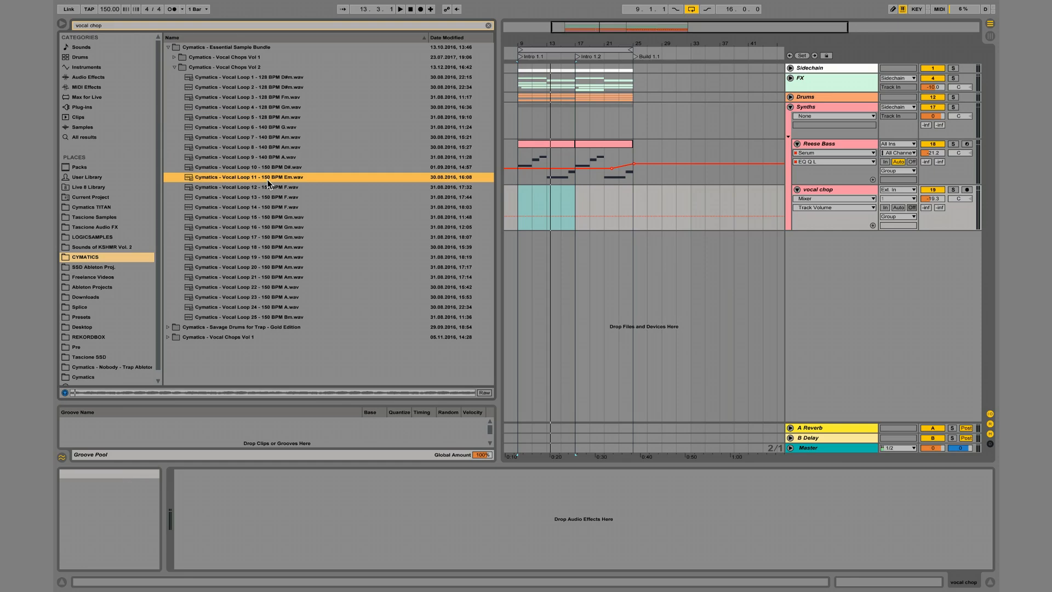
drag(267, 179, 519, 189)
key(space)
drag(531, 42, 531, 45)
key(space)
scroll(604, 225, left, 2)
key(space)
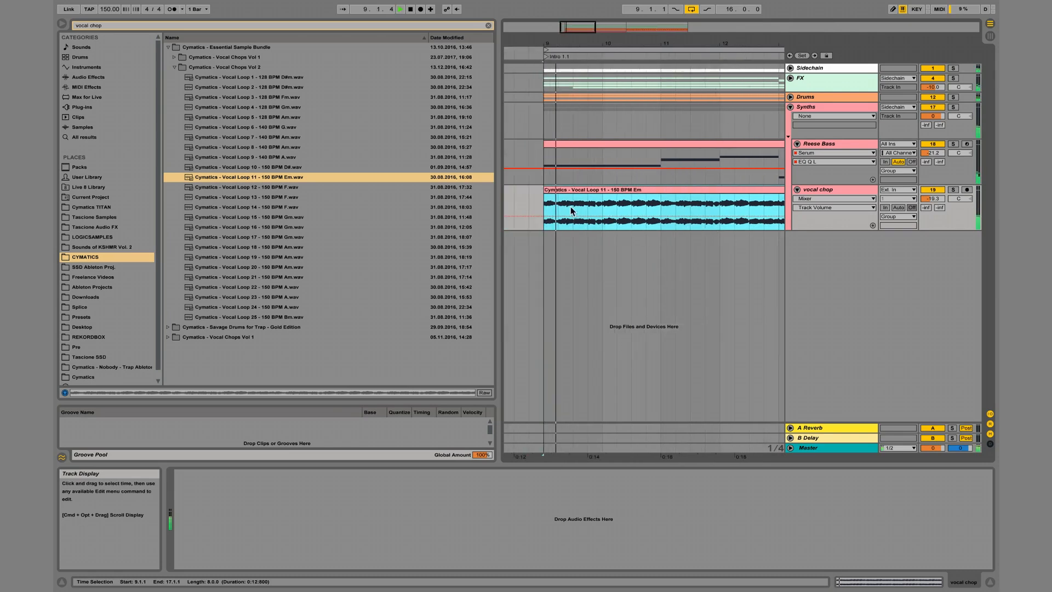
Cut out the second beat of the vocal loop, from 9.2.1 to 9.3.1, and play the result.
key(space)
click(561, 203)
drag(561, 202, 568, 201)
key(Delete)
click(541, 201)
key(space)
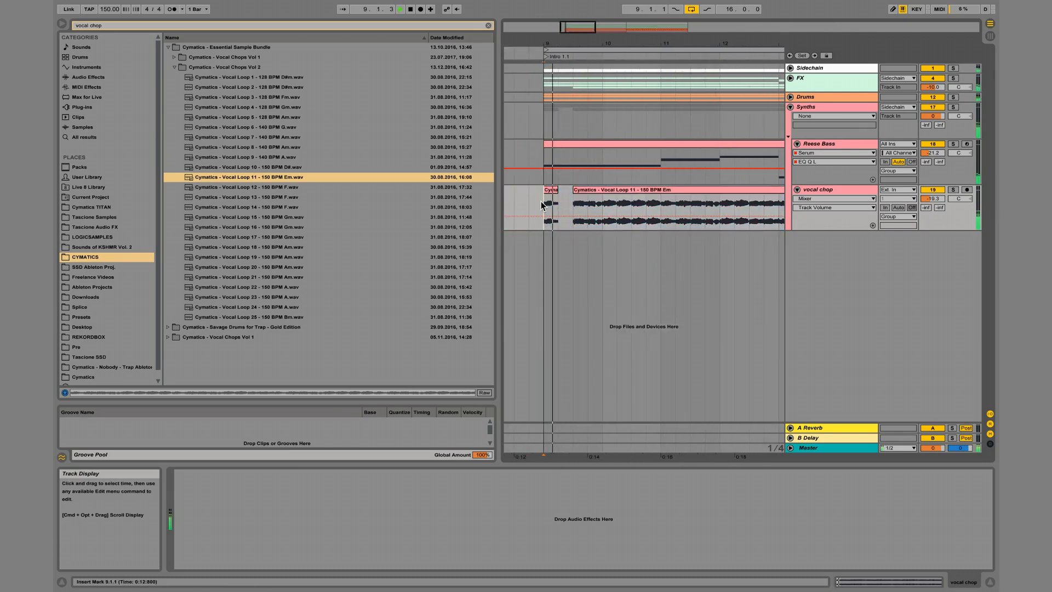
Listen through the start of the vocal loop and delete its section from 10.2.1 to 10.4.1.
key(space)
click(587, 205)
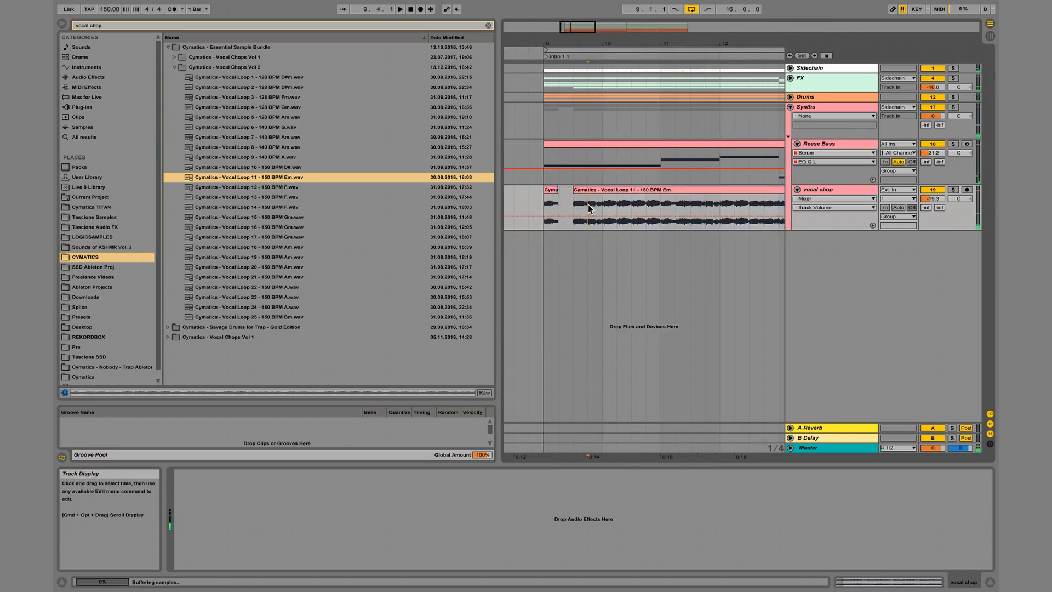
drag(606, 49, 599, 49)
key(space)
click(603, 203)
key(space)
key(space)
Play the rest of the vocal loop from bar 11 to hear what else it offers.
key(space)
click(616, 209)
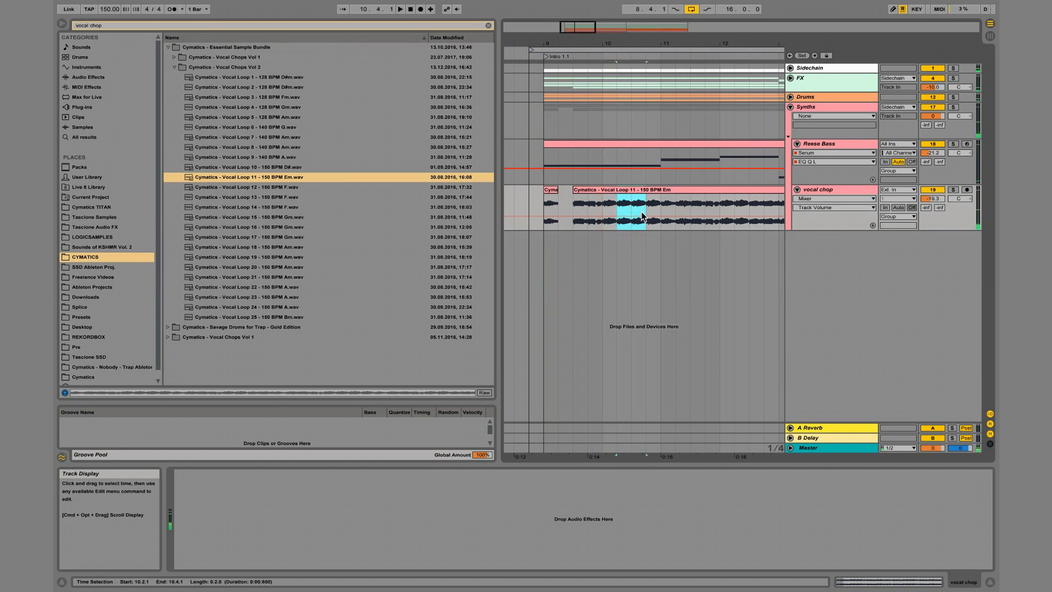
key(Delete)
click(666, 205)
key(space)
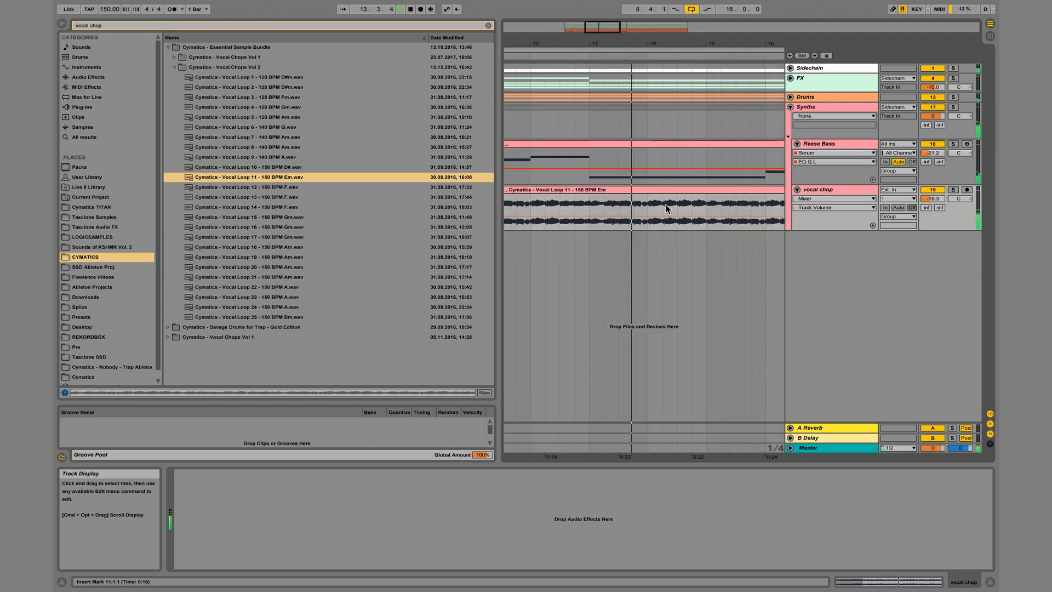
scroll(666, 205, right, 1)
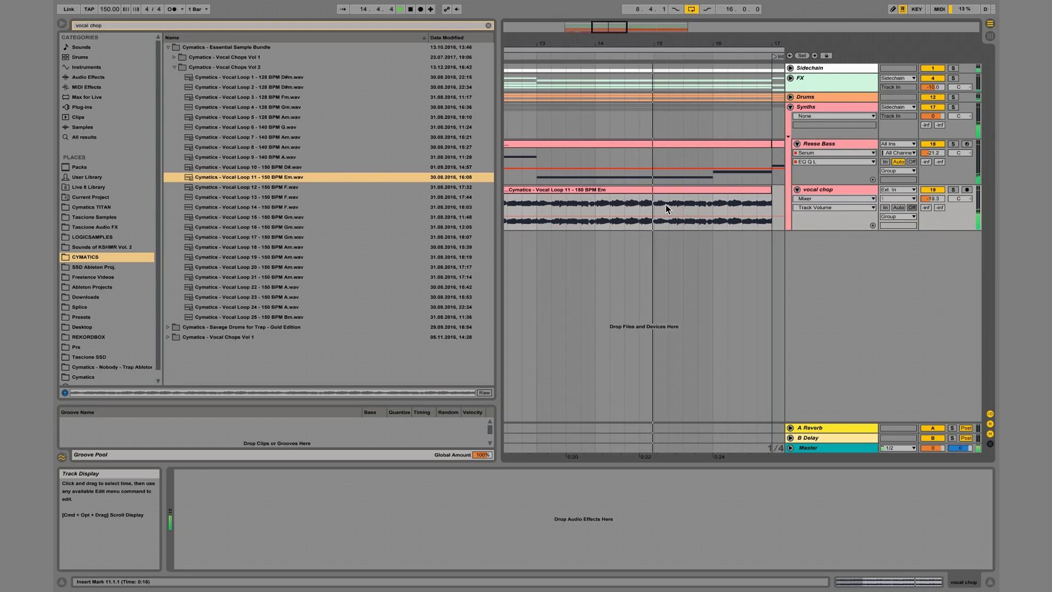
scroll(666, 204, left, 3)
key(space)
Delete the vocal audio between 9.4.3 and 10.1.1, and play the chops from 9.1.1.
click(561, 49)
drag(529, 43, 536, 93)
scroll(592, 220, left, 3)
key(space)
drag(614, 208, 629, 209)
scroll(630, 207, left, 1)
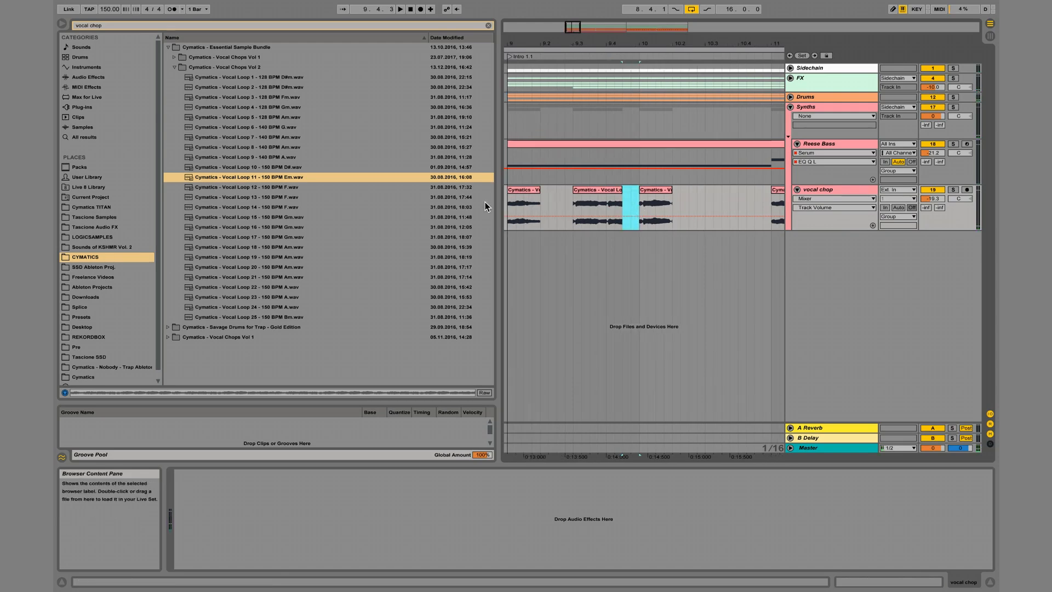
click(506, 207)
key(space)
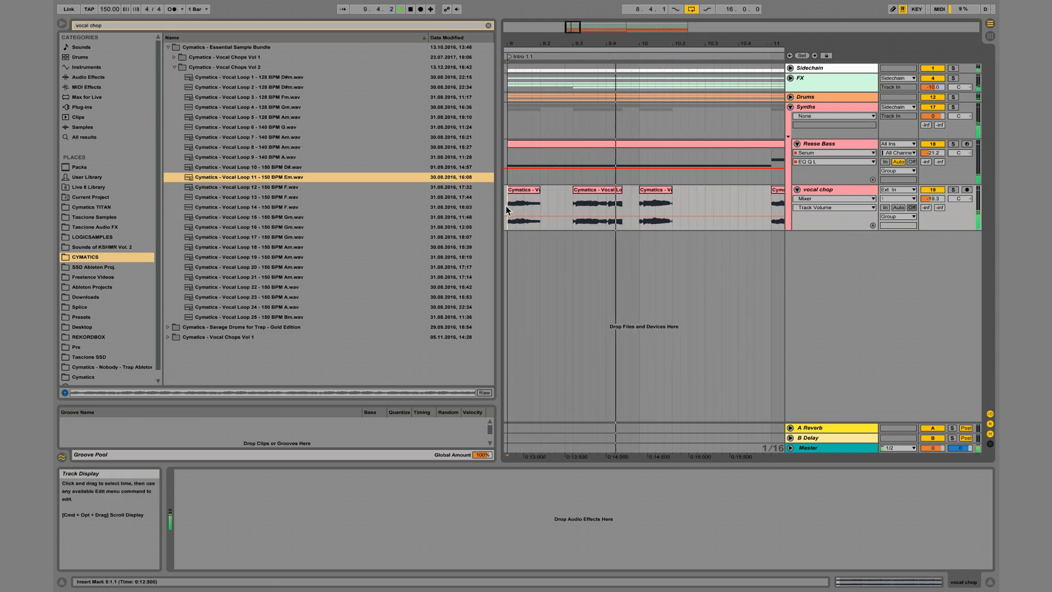
scroll(741, 225, right, 3)
key(space)
Delete the leftover vocal loop from bar 11 on and duplicate the two-bar chop pattern to bar 11.
drag(709, 43, 574, 4)
click(585, 188)
key(Delete)
drag(565, 189, 546, 192)
key(ctrl+d)
Set the arrangement loop to 16 bars from 9.1.1 and raise the vocal chop track's volume to -18.3.
click(570, 48)
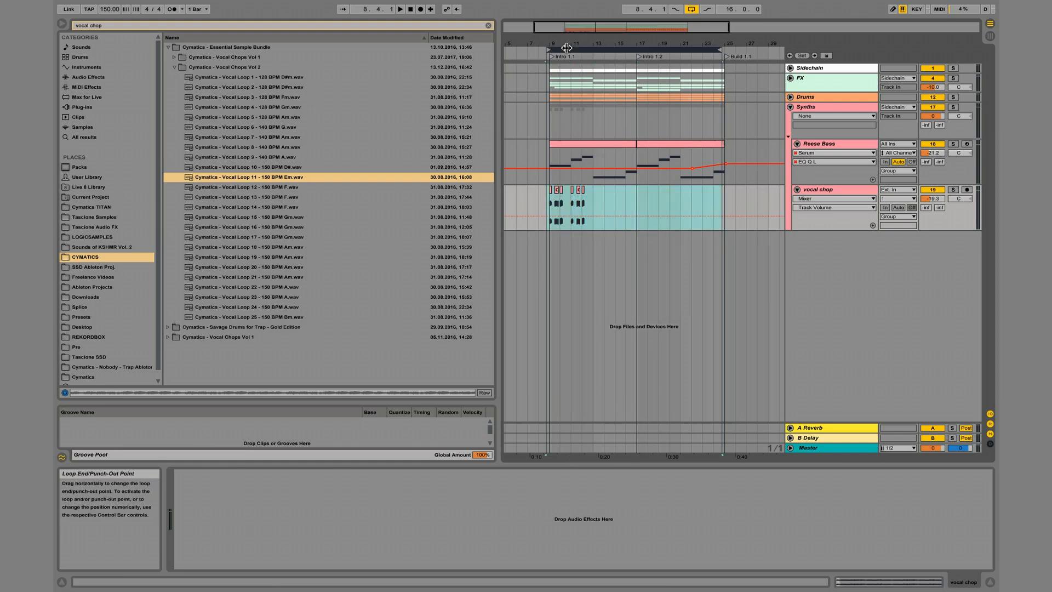
drag(572, 43, 574, 48)
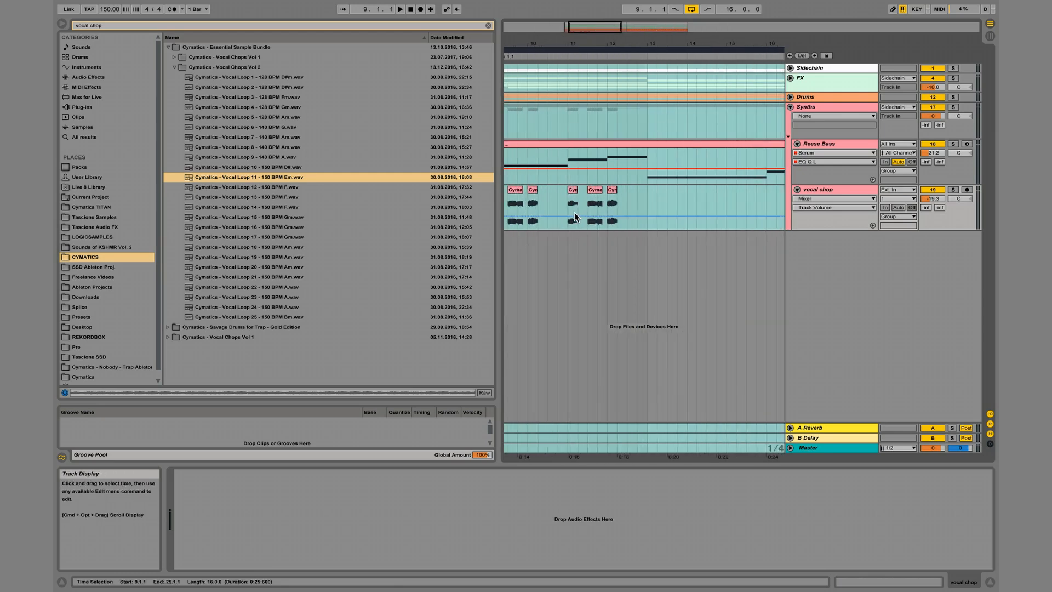
drag(573, 213, 572, 212)
Add another vocal chop at 12.3.1 and adjust its transposition.
click(592, 203)
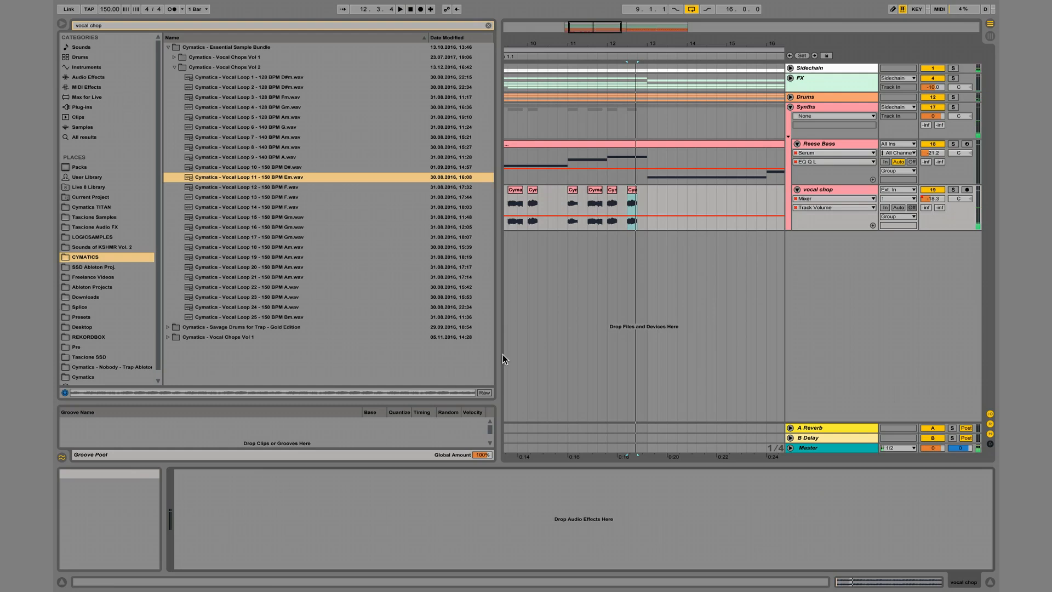
drag(595, 43, 593, 28)
click(540, 196)
Add a Ping Pong Delay to the vocal chop track with a beat division of 4 and 34% dry/wet.
click(94, 78)
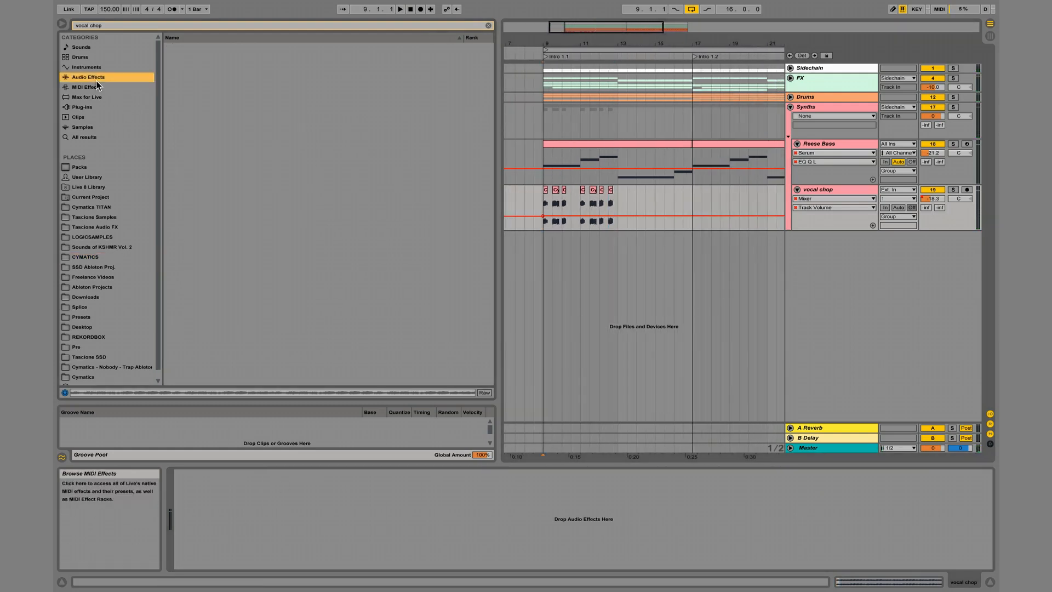
click(488, 25)
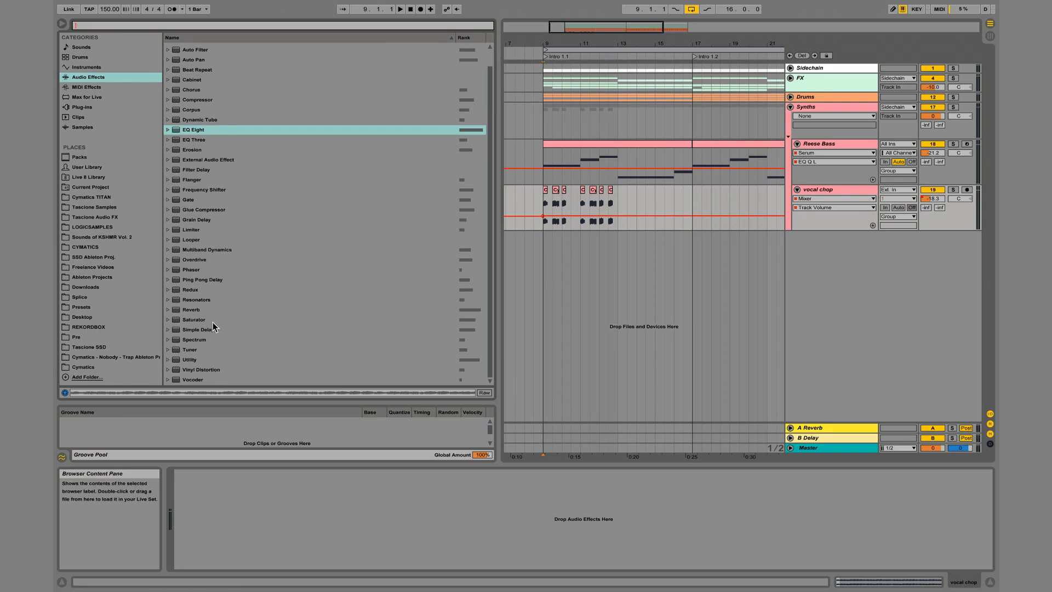
drag(202, 279, 258, 515)
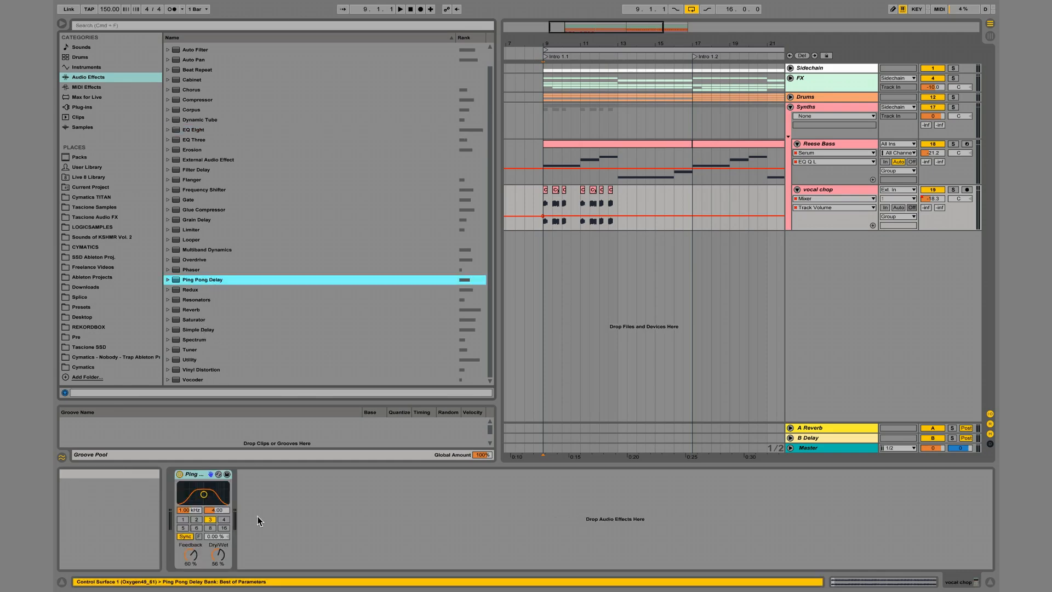
click(224, 520)
key(space)
drag(218, 555, 219, 559)
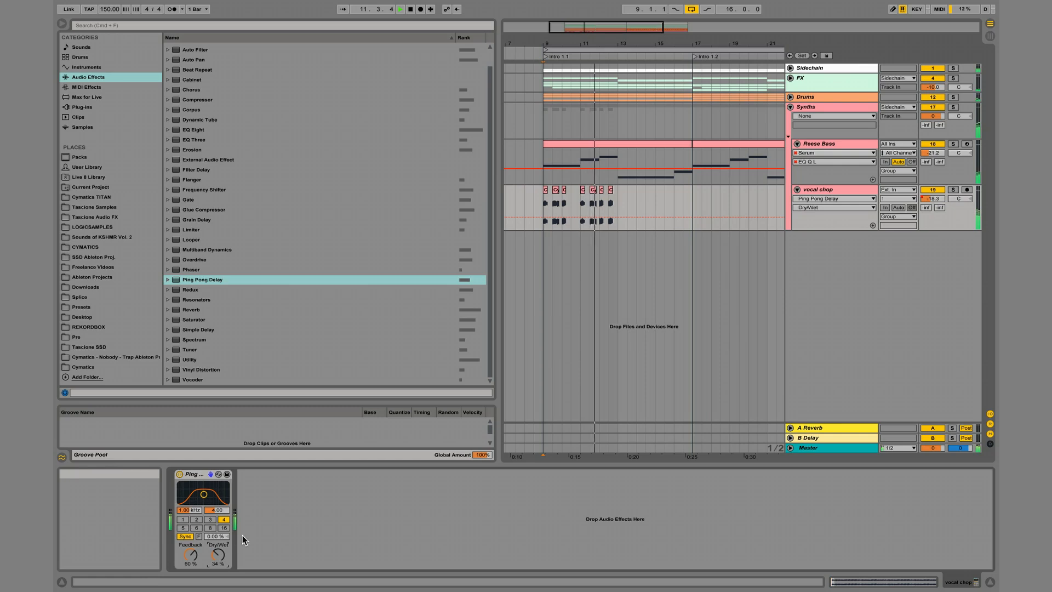
Set the transposition of the vocal chop at 12.3.1 to -3 st, checking it by ear.
key(space)
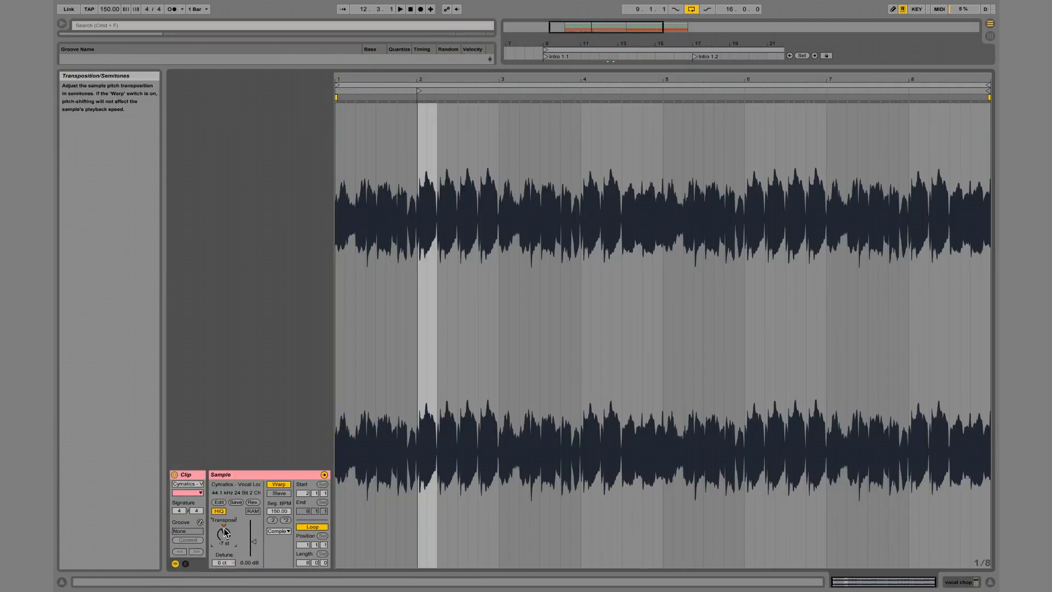
key(space)
key(space)
key(Up)
key(space)
key(space)
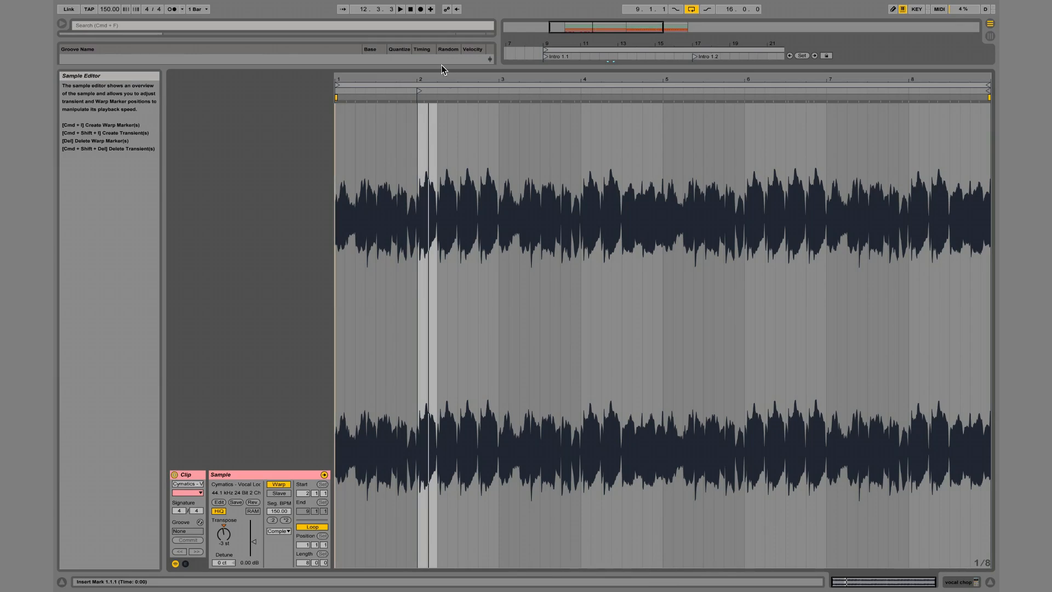
drag(422, 77, 422, 77)
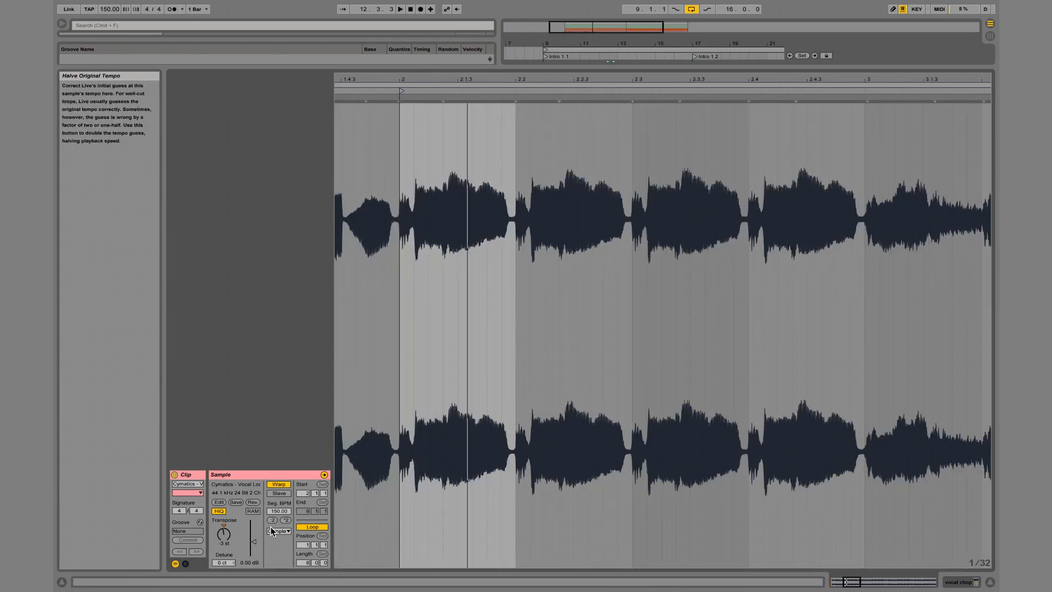
Give the vocal chop at 12.3.1 a transposition envelope that rises from its start to a breakpoint at +0.48 st.
click(186, 563)
click(364, 490)
click(361, 507)
click(479, 306)
key(space)
drag(549, 306, 550, 302)
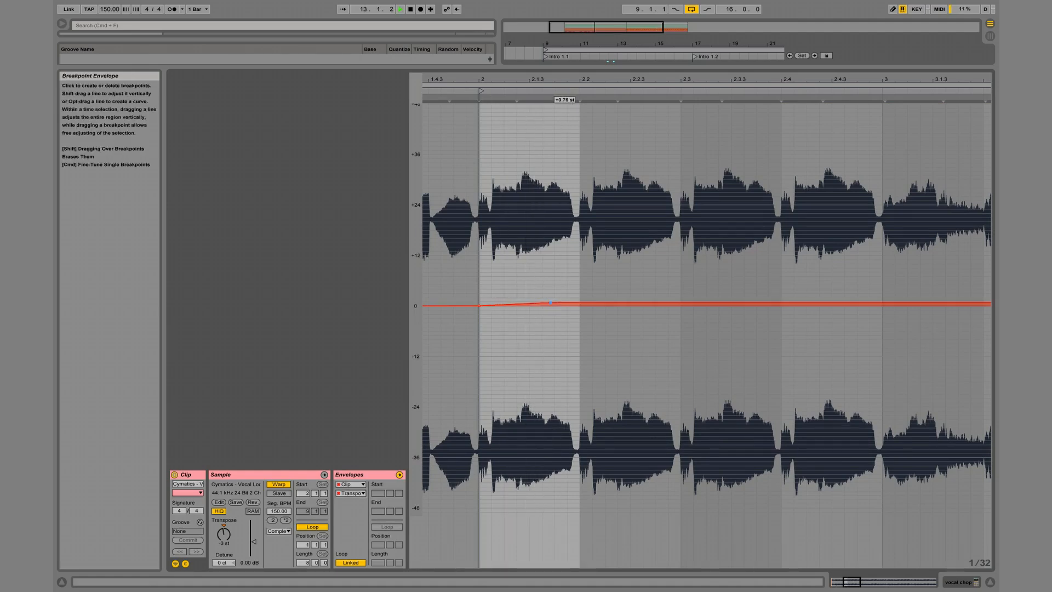
drag(551, 303, 550, 303)
key(space)
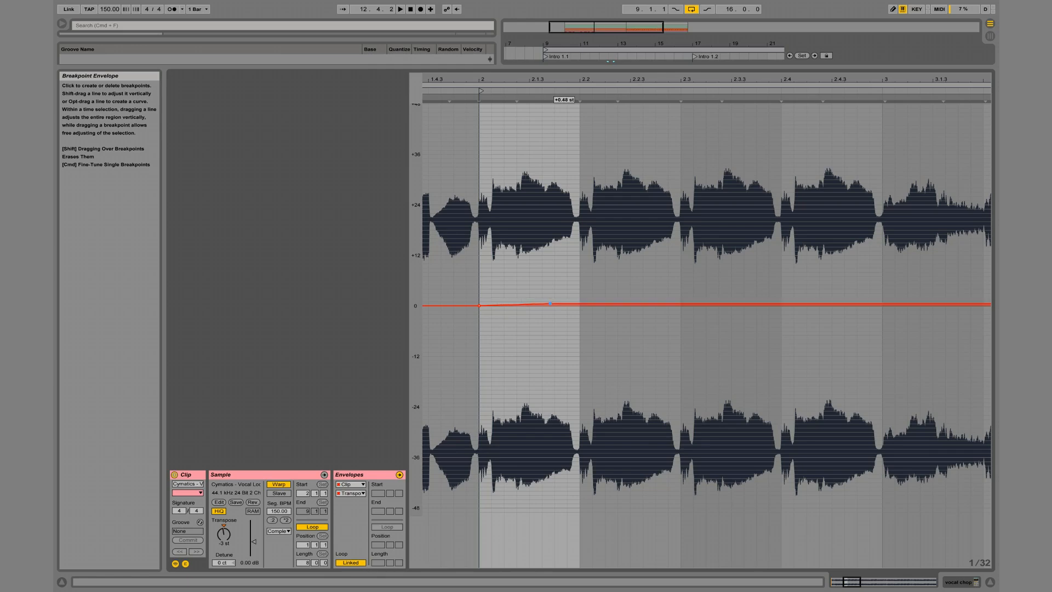
key(space)
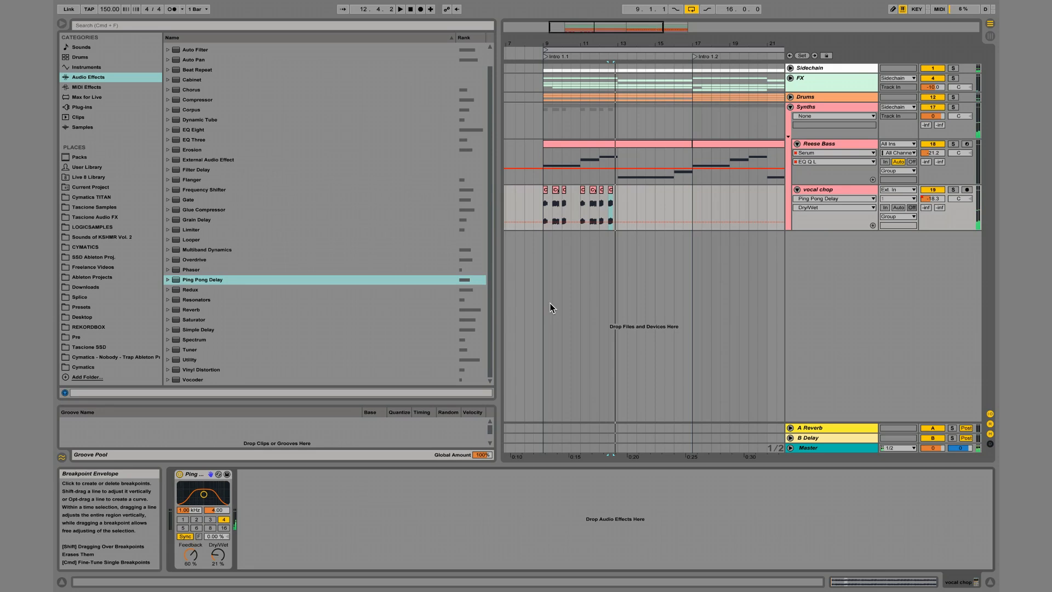
Duplicate the four-bar vocal chop phrase from 9.1.1 to 13.1.1 and play it from the start of the intro.
drag(543, 210, 619, 212)
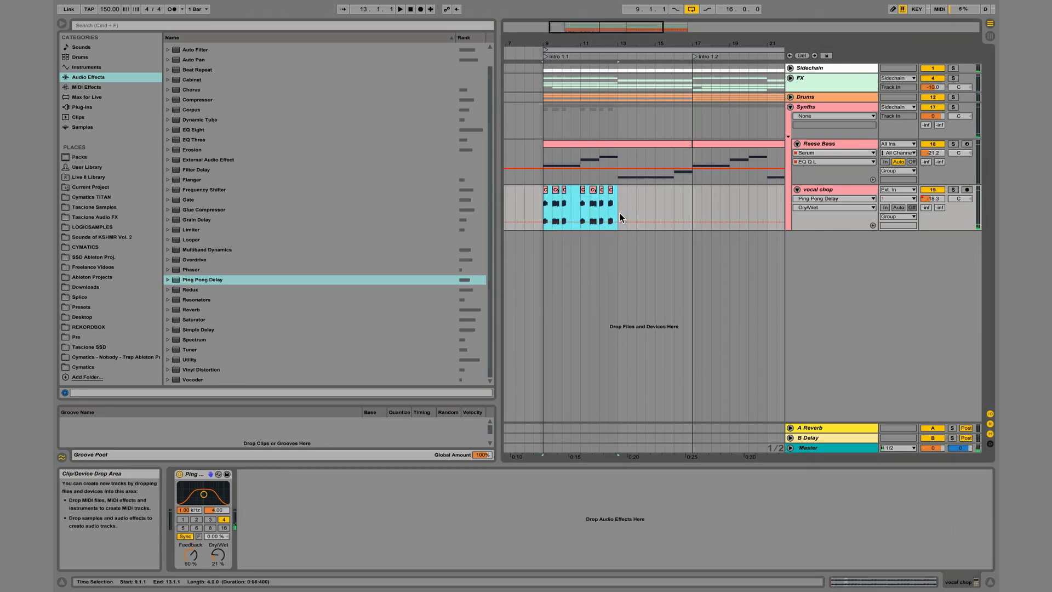
key(super+d)
click(541, 202)
key(space)
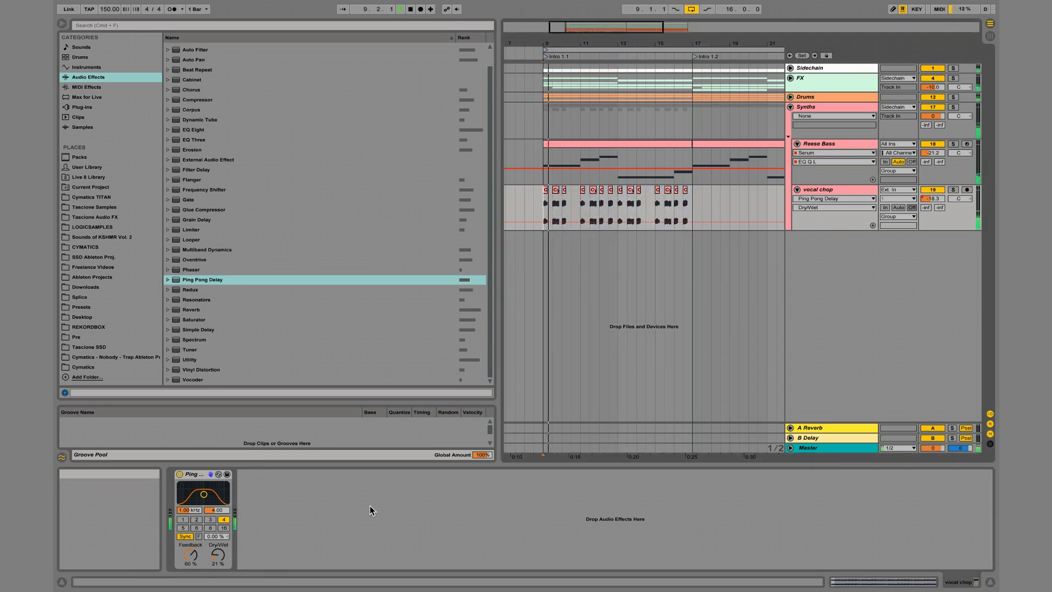
Replace the vocal chop track's Ping Pong Delay with a Simple Delay at 43% feedback and 28% dry/wet.
click(201, 475)
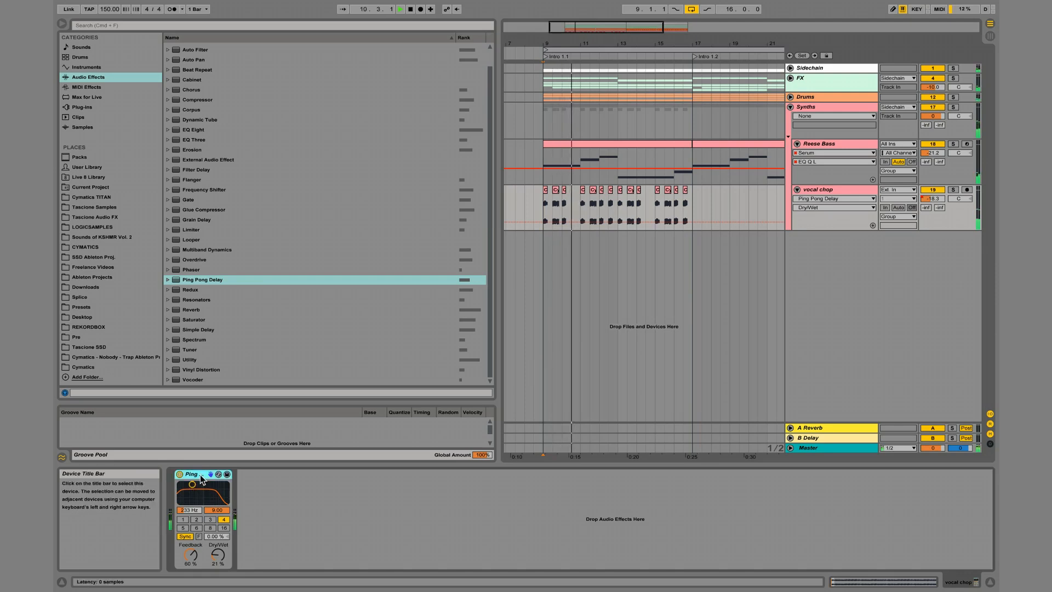
key(Delete)
drag(204, 329, 231, 509)
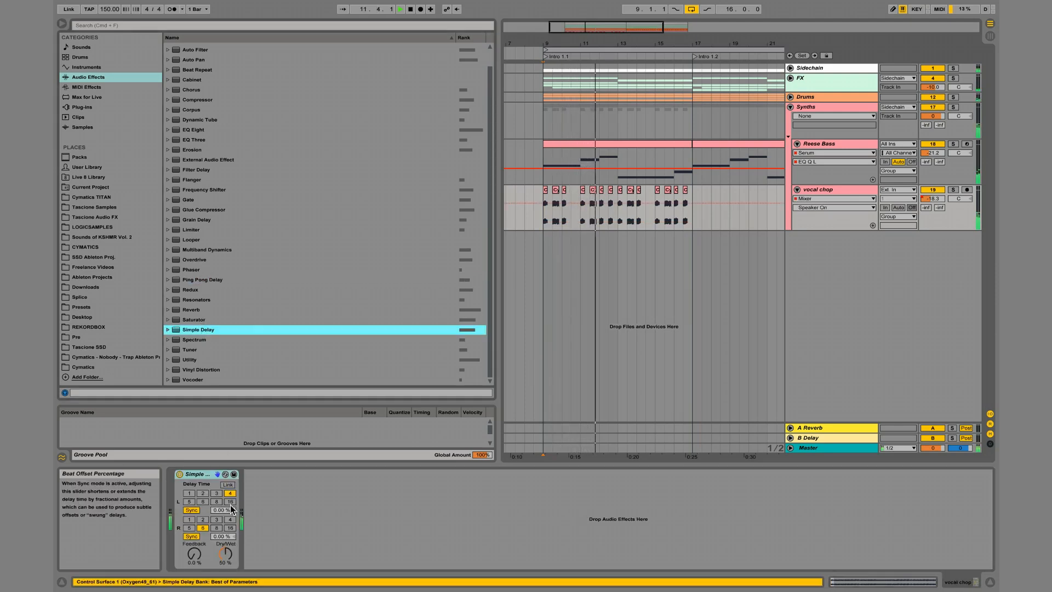
mouse_move(194, 555)
mouse_down()
mouse_move(225, 566)
mouse_move(195, 553)
mouse_up()
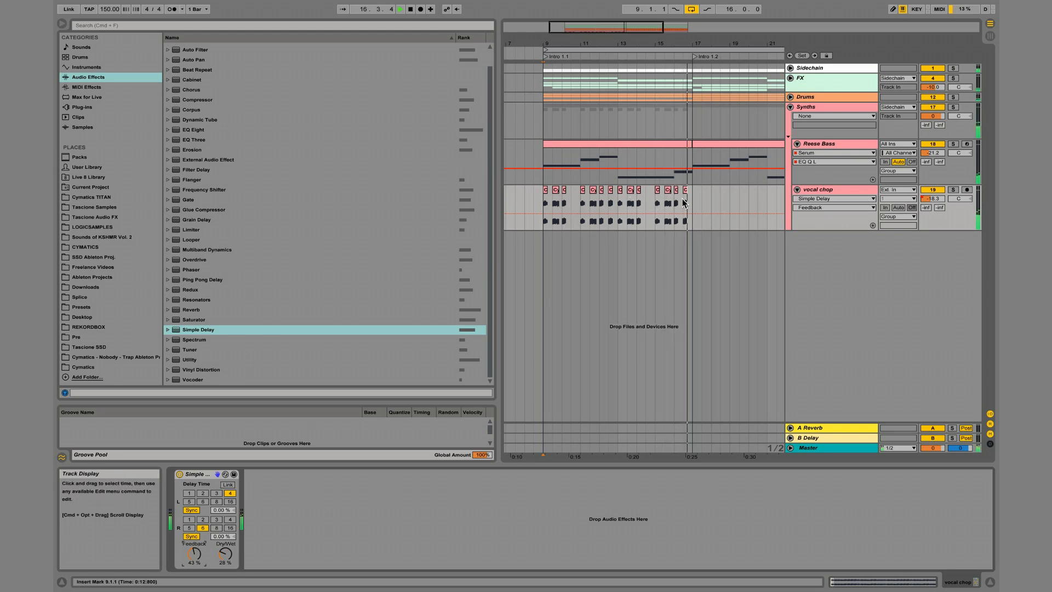
Delete the last vocal chop at 16.3.1.
key(space)
drag(683, 200, 690, 200)
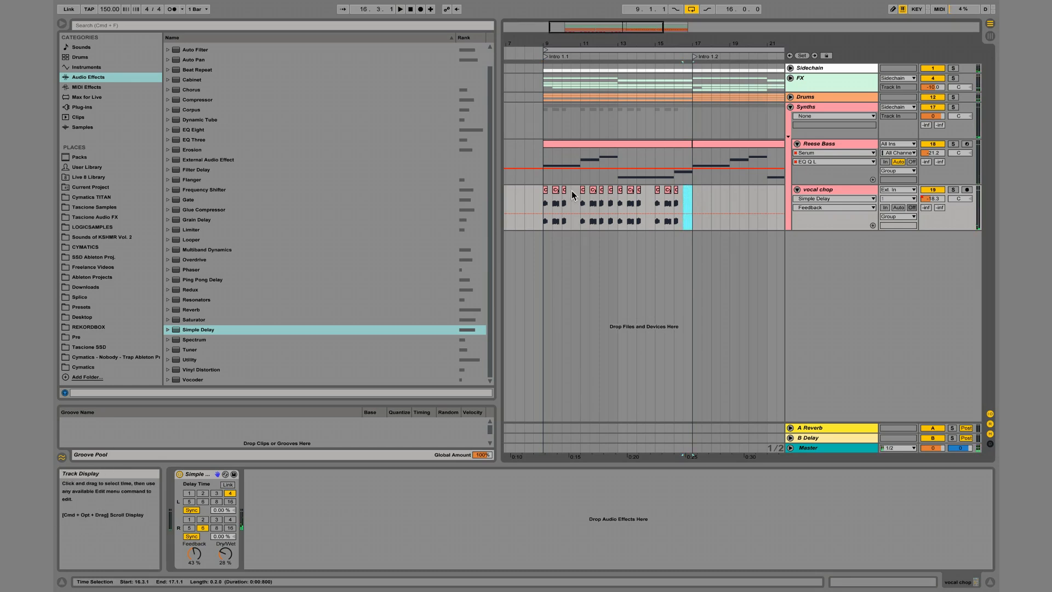
click(581, 199)
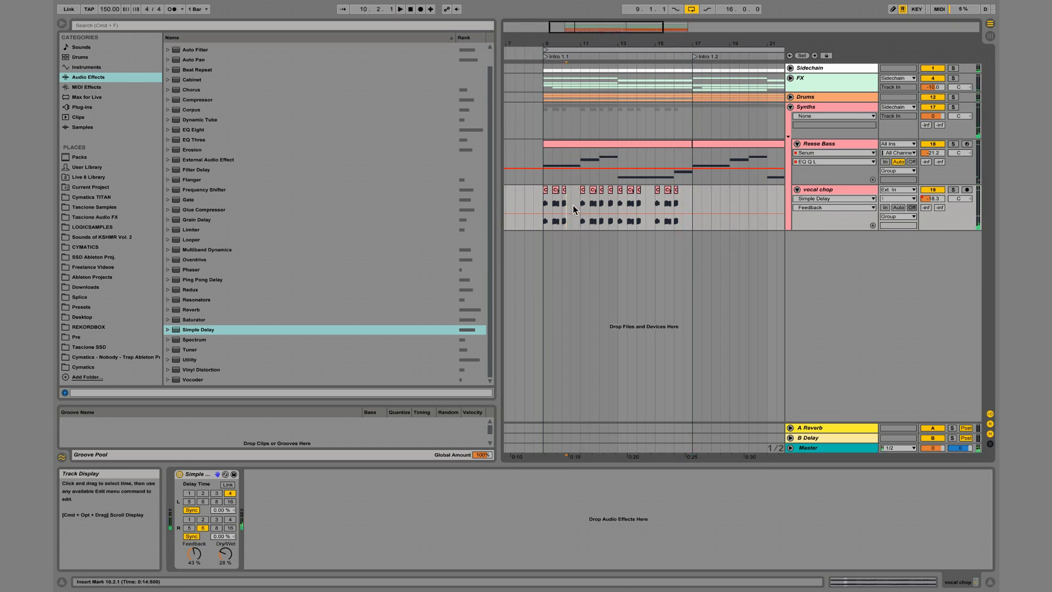
In the vocal chop at 12.3.1, add a warp marker near its end and stretch the earlier transient back to about 1.4.4.
click(609, 193)
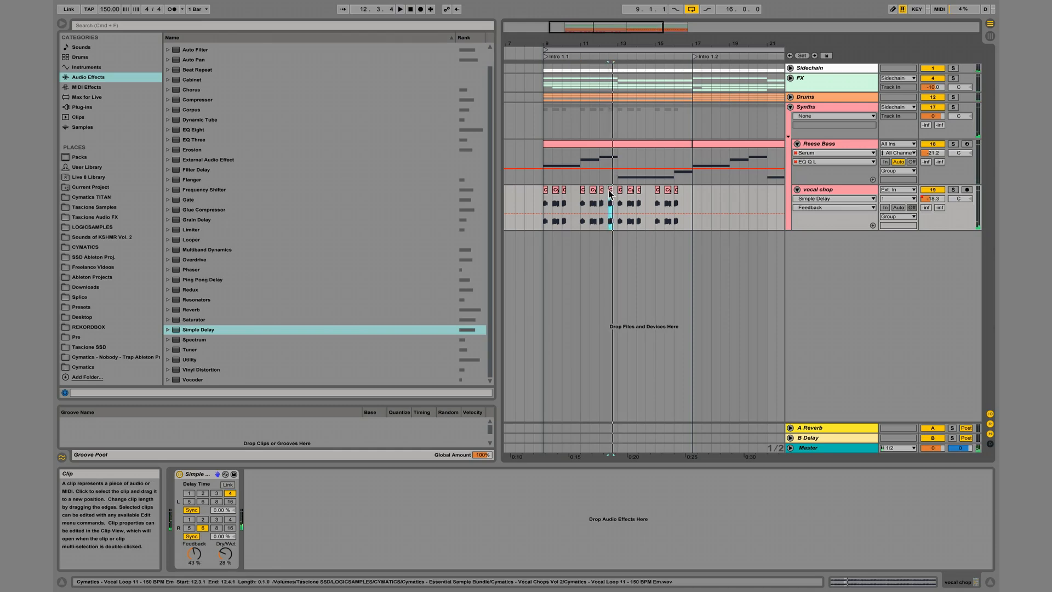
double_click(609, 193)
mouse_move(515, 102)
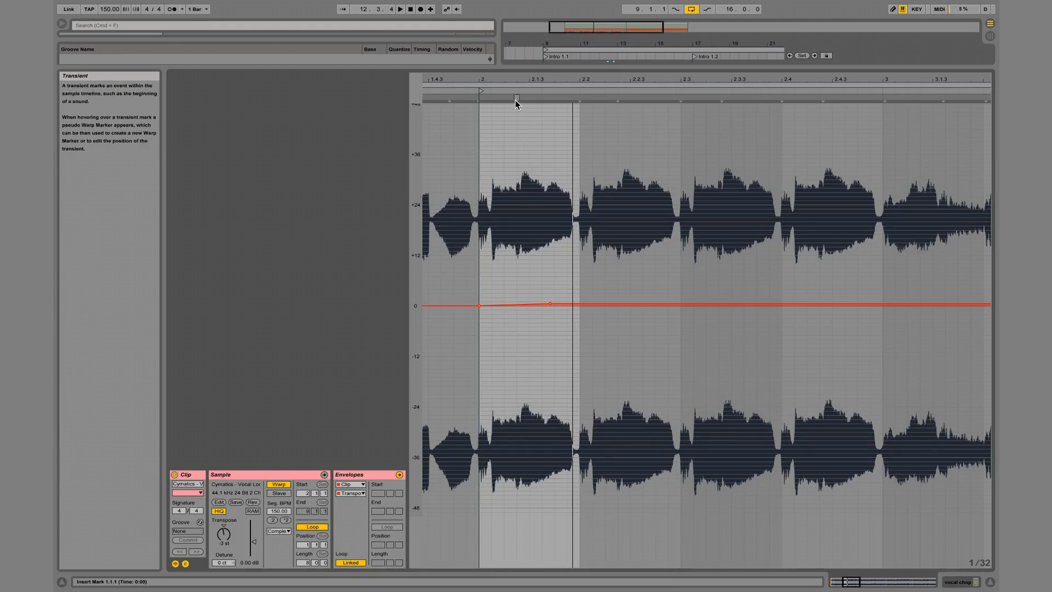
double_click(562, 100)
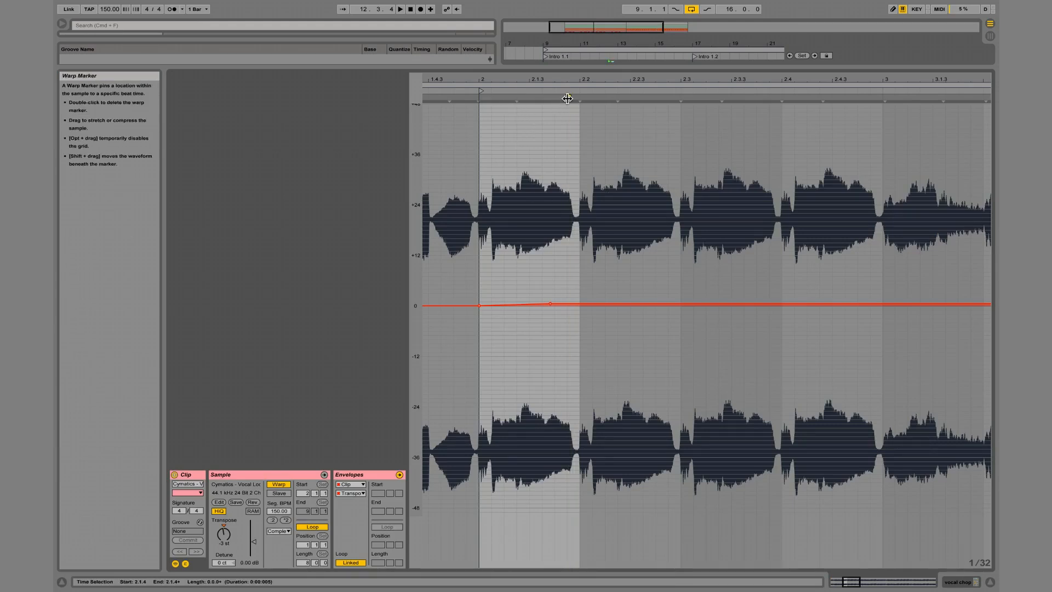
drag(517, 99, 454, 101)
key(space)
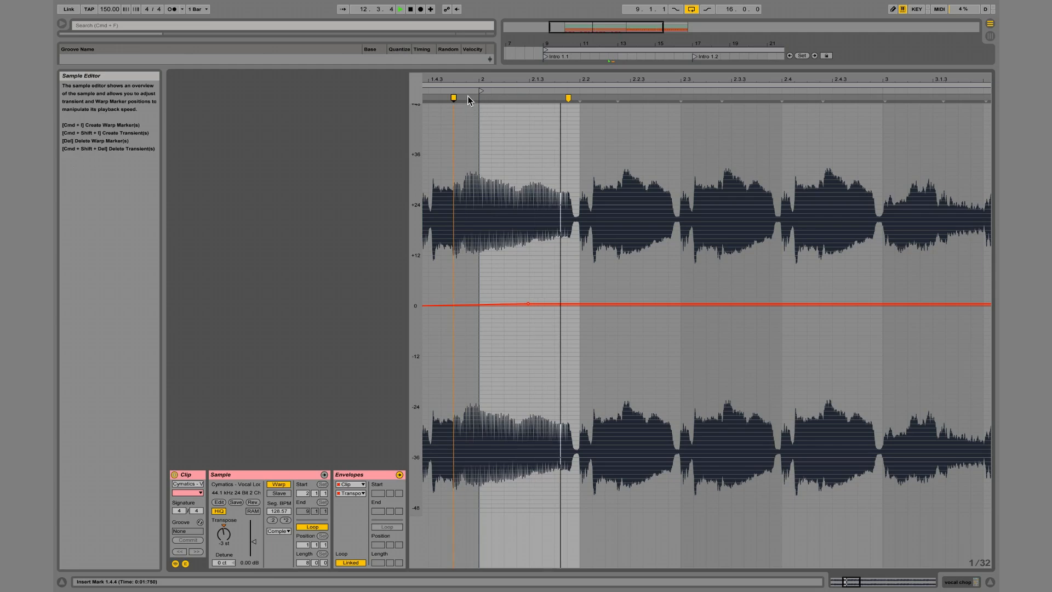
key(space)
click(458, 97)
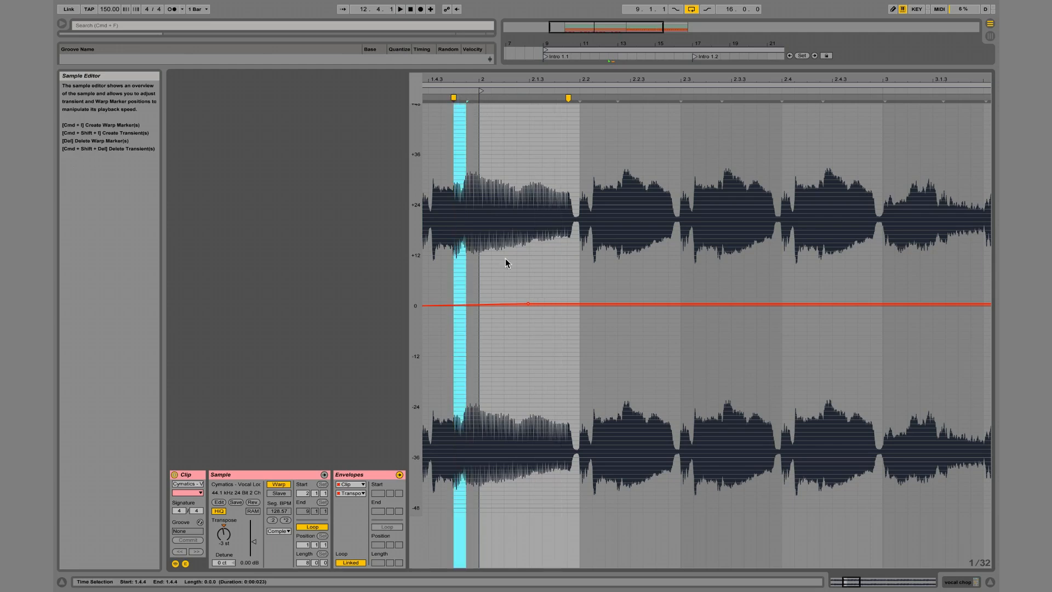
Reshape the chop's transposition envelope with a peak near the clip start, a dip after it and a breakpoint at the clip end.
click(512, 303)
mouse_move(482, 304)
mouse_down()
mouse_move(481, 266)
mouse_move(483, 299)
mouse_up()
key(space)
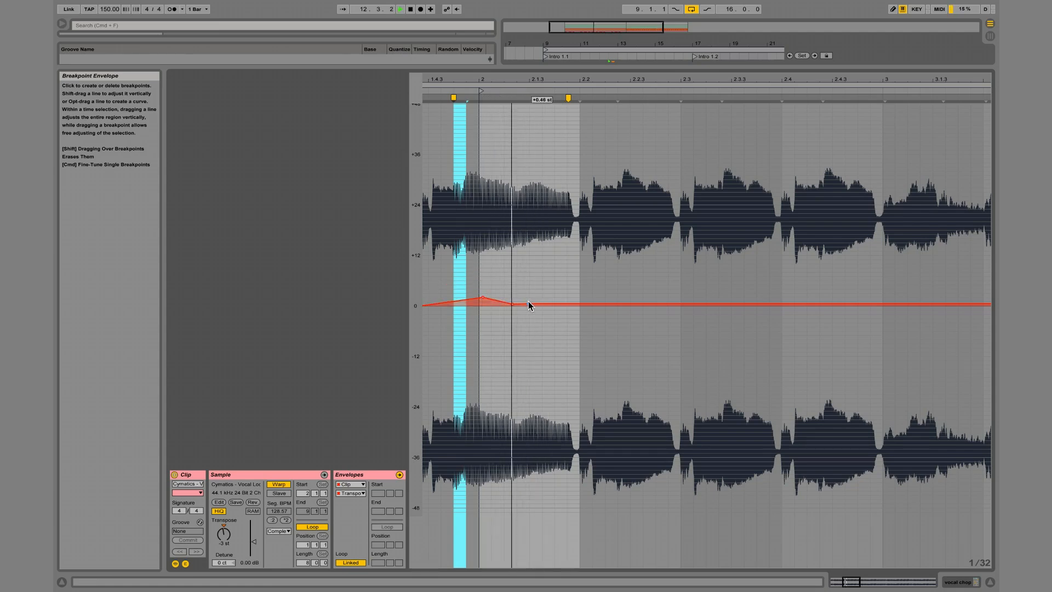
click(586, 302)
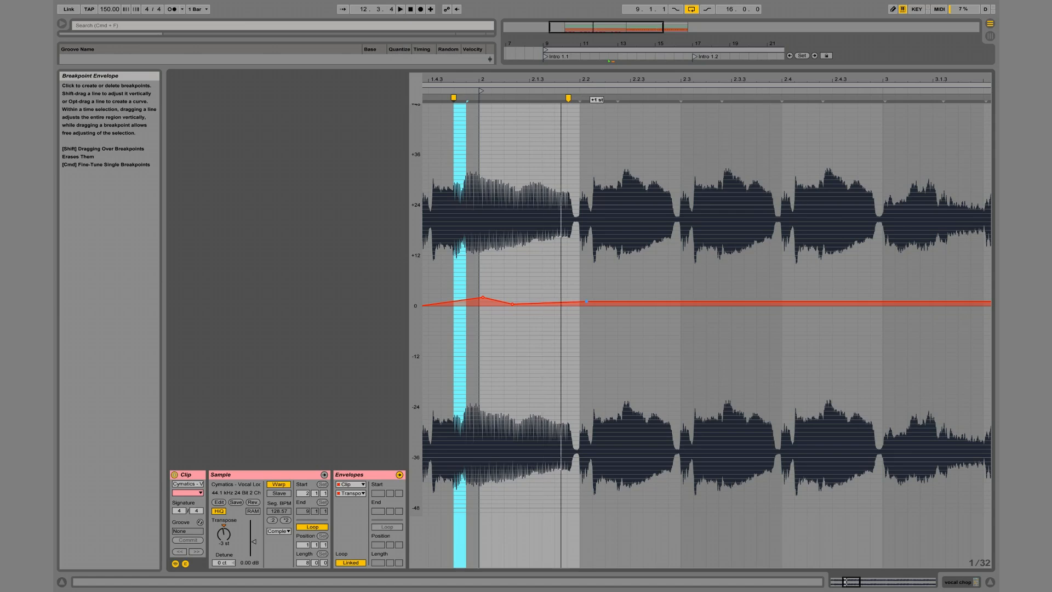
drag(586, 302, 580, 300)
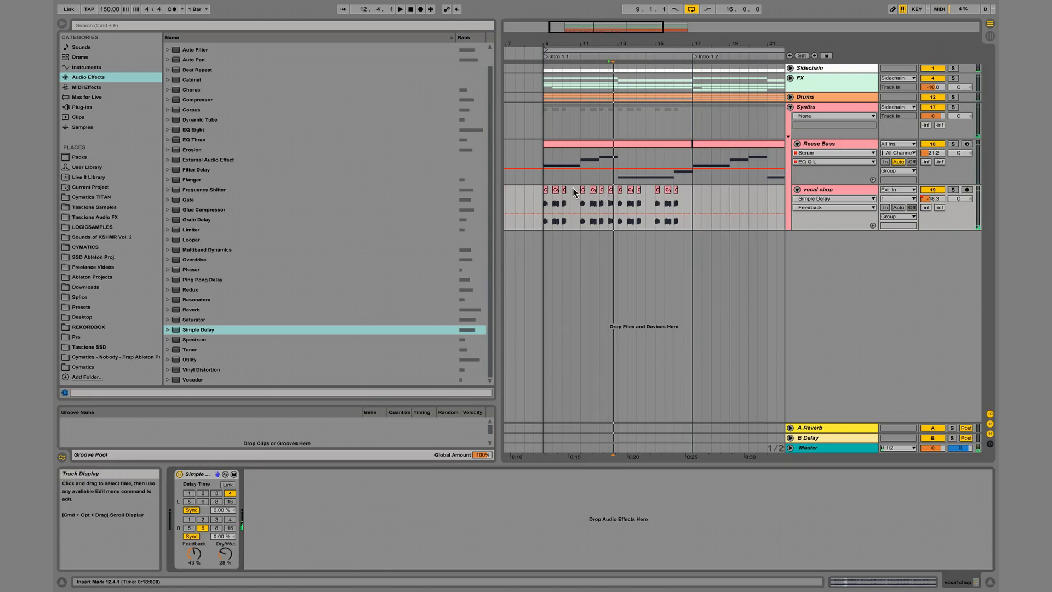
Play the section around the vocal chop at 12.3.1 to check its warping and pitch bend.
click(610, 190)
click(609, 198)
drag(611, 44, 581, 110)
key(space)
drag(582, 196, 610, 198)
key(space)
key(space)
click(606, 190)
key(space)
key(space)
Fine-tune the end breakpoint of the transposition envelope in the vocal chop at 12.3.1 by ear.
double_click(606, 191)
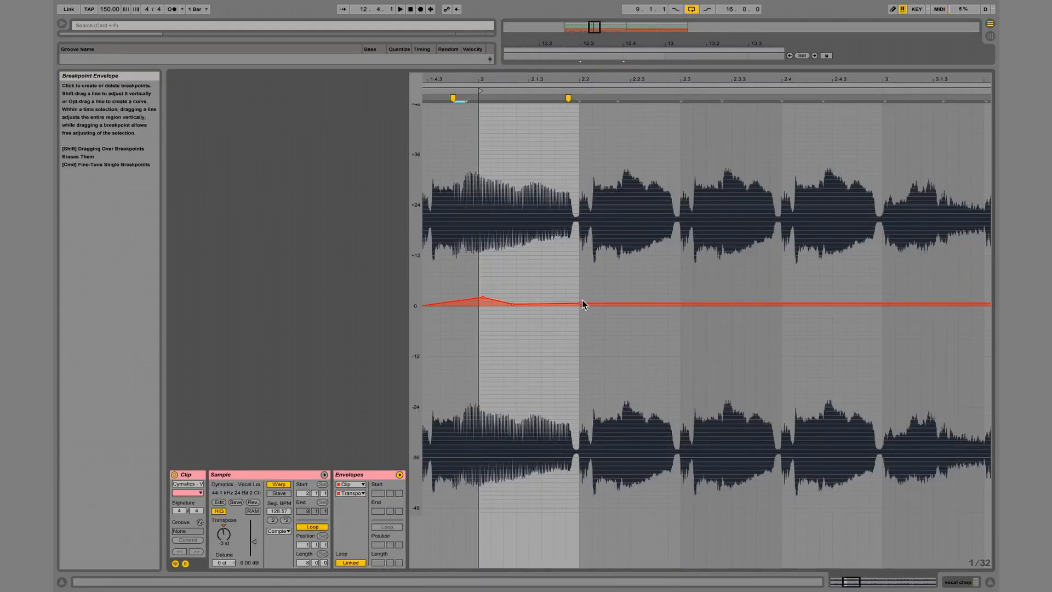
key(space)
drag(580, 303, 580, 305)
key(space)
key(space)
key(space)
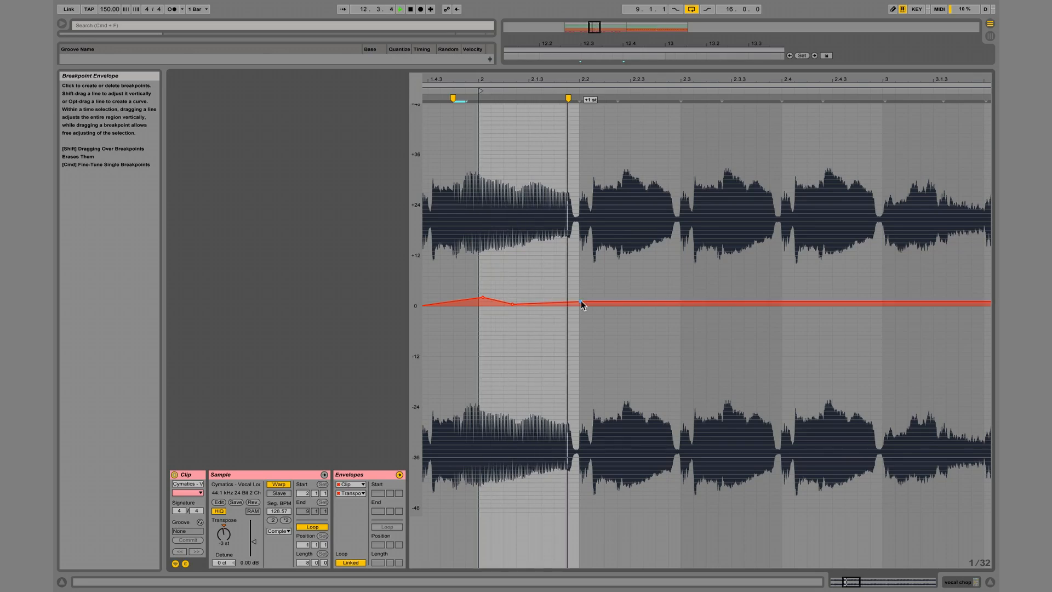
drag(581, 300, 581, 300)
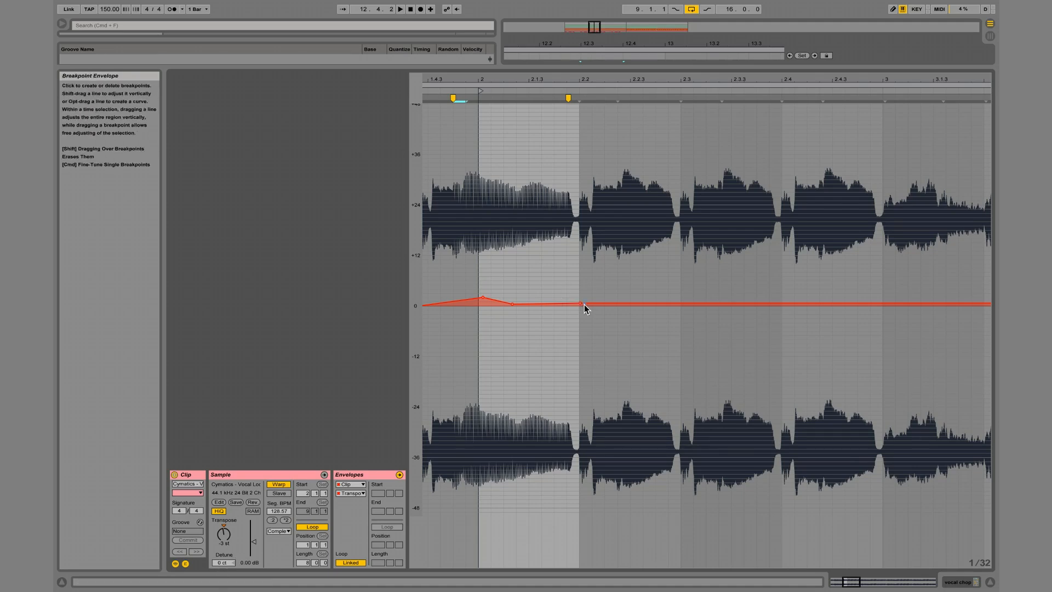
Set the detune of the vocal chop at 12.3.1 to 9 ct, comparing it by ear.
drag(223, 562, 223, 575)
key(space)
key(space)
key(Delete)
key(space)
key(space)
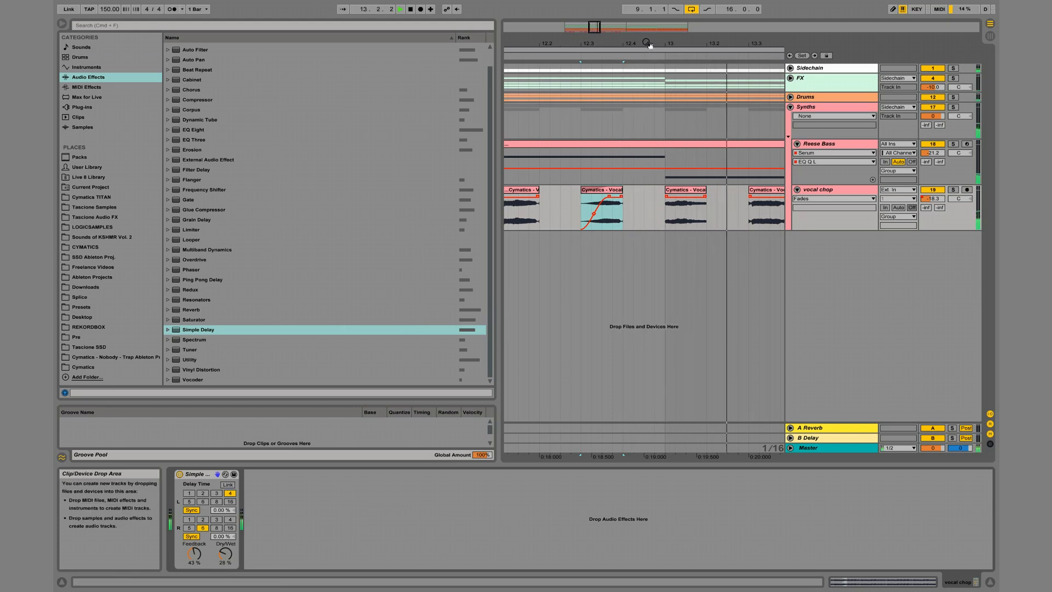
Add a fade-in to the start of the vocal chop at 12.3.1.
drag(647, 42, 556, 41)
click(554, 227)
mouse_move(555, 226)
mouse_down()
mouse_move(511, 216)
mouse_move(564, 222)
mouse_up()
Duplicate the four-bar vocal chop phrase three times to fill the intro up to 25.1.1.
key(super+d)
key(super+z)
key(super+d)
key(super+d)
key(super+d)
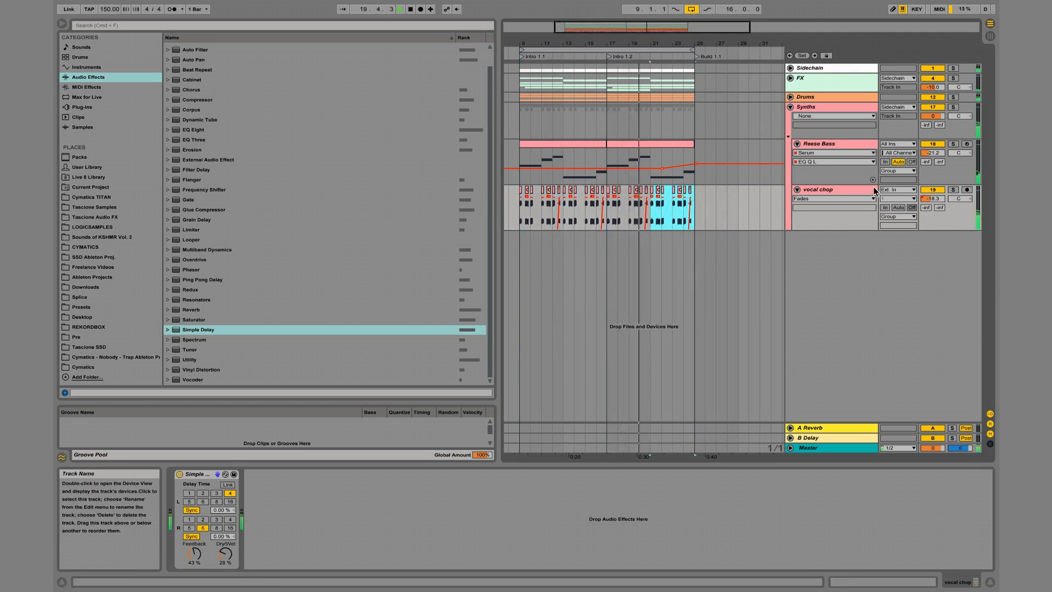
Lower the vocal chop track's volume to -19.3 and delete its volume automation.
click(933, 199)
right_click(932, 199)
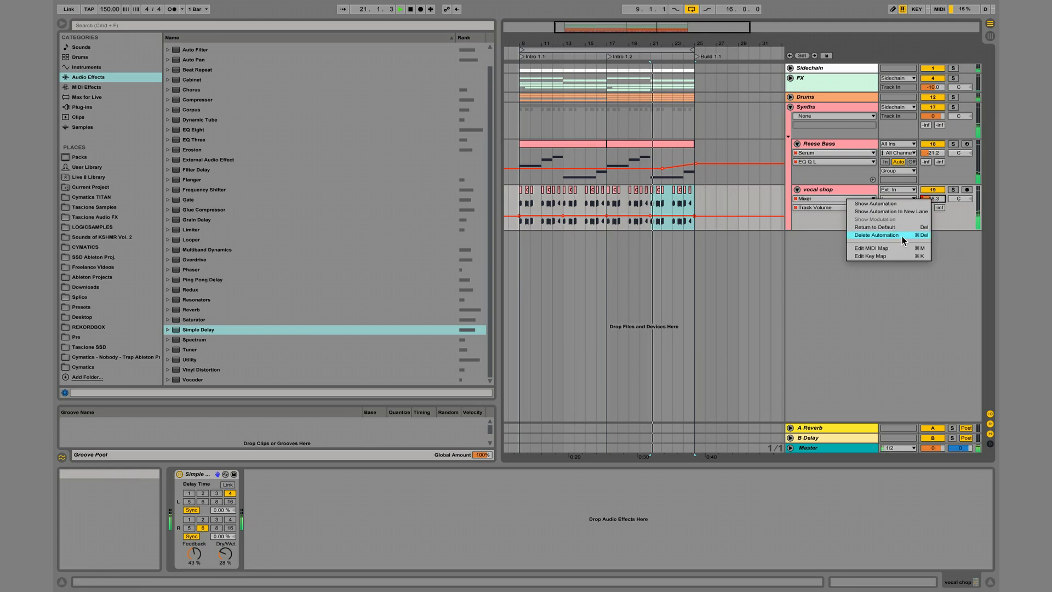
click(876, 235)
Raise the transposition of the vocal chop at 12.3.1 and play the passage from 12.1.1 to check it.
click(572, 189)
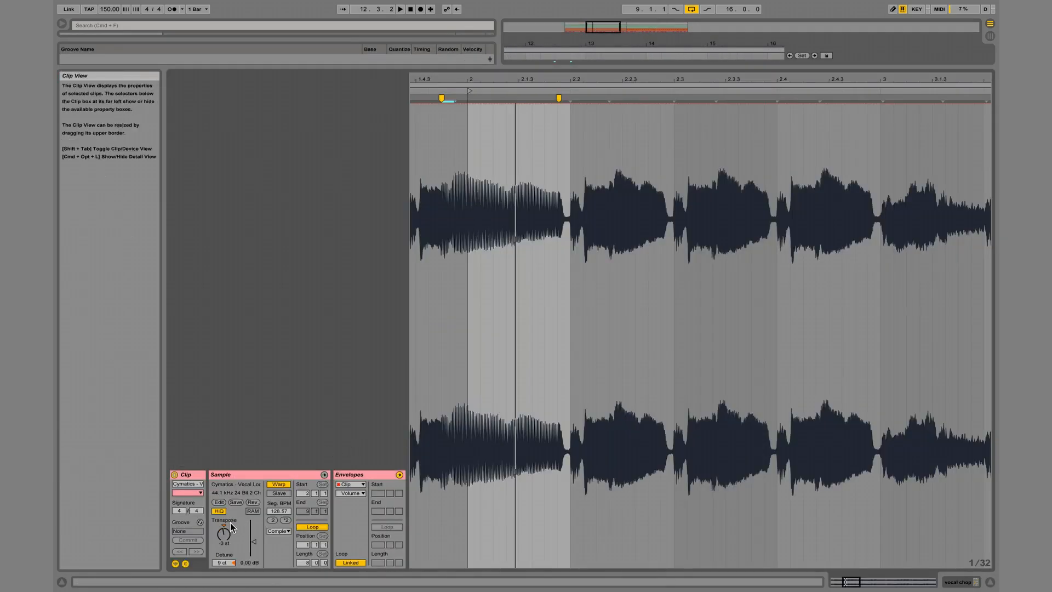
click(226, 531)
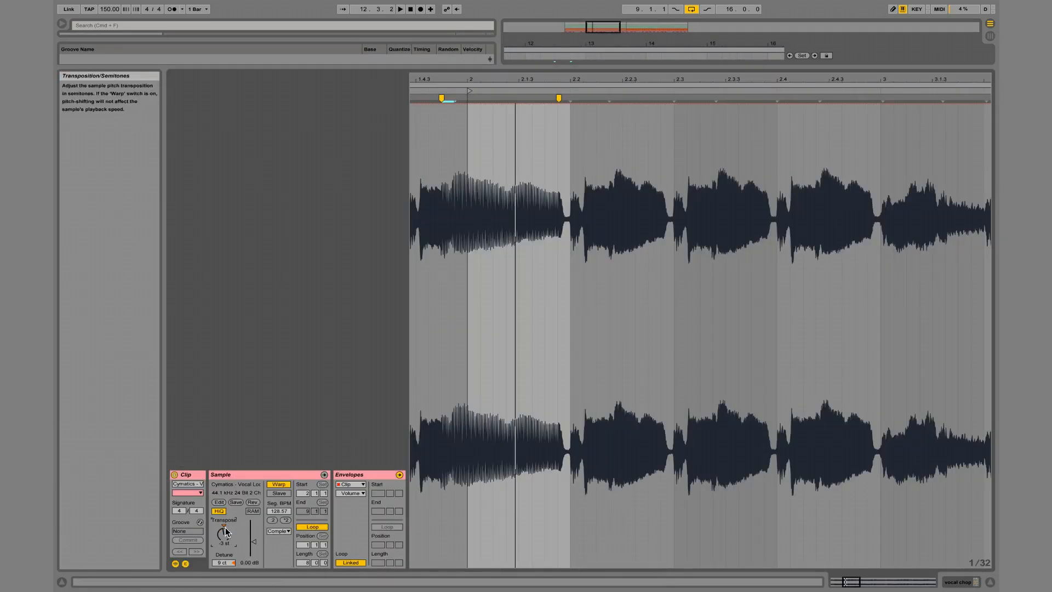
key(Up)
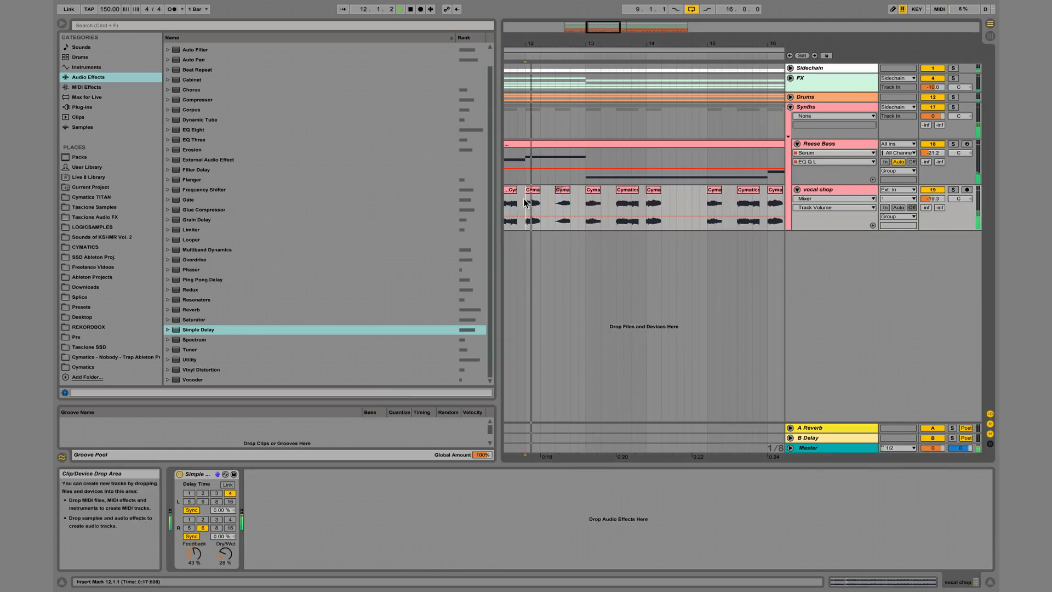
key(space)
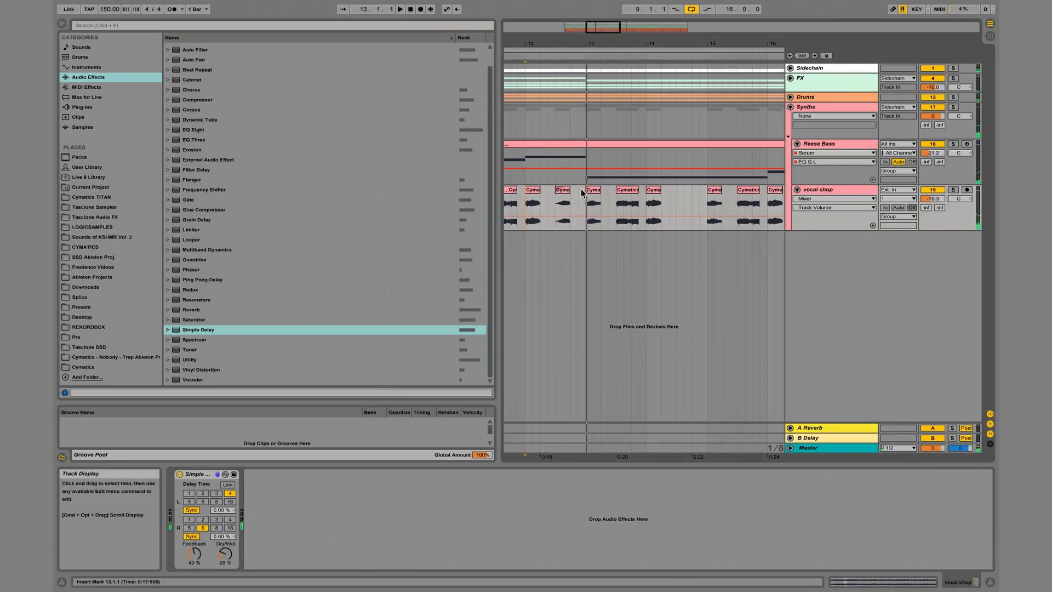
Duplicate the revised phrase from 9.1.1 to 13.1.1 over the rest of the intro and play it from the start.
drag(575, 48, 576, 41)
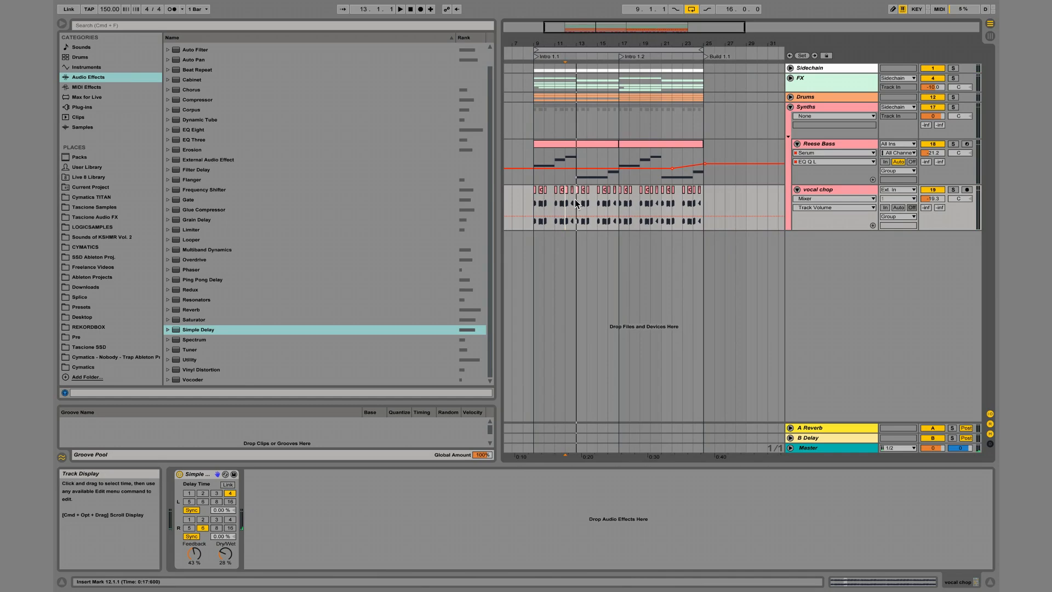
drag(535, 199, 528, 198)
key(super+d)
key(super+d)
key(super+d)
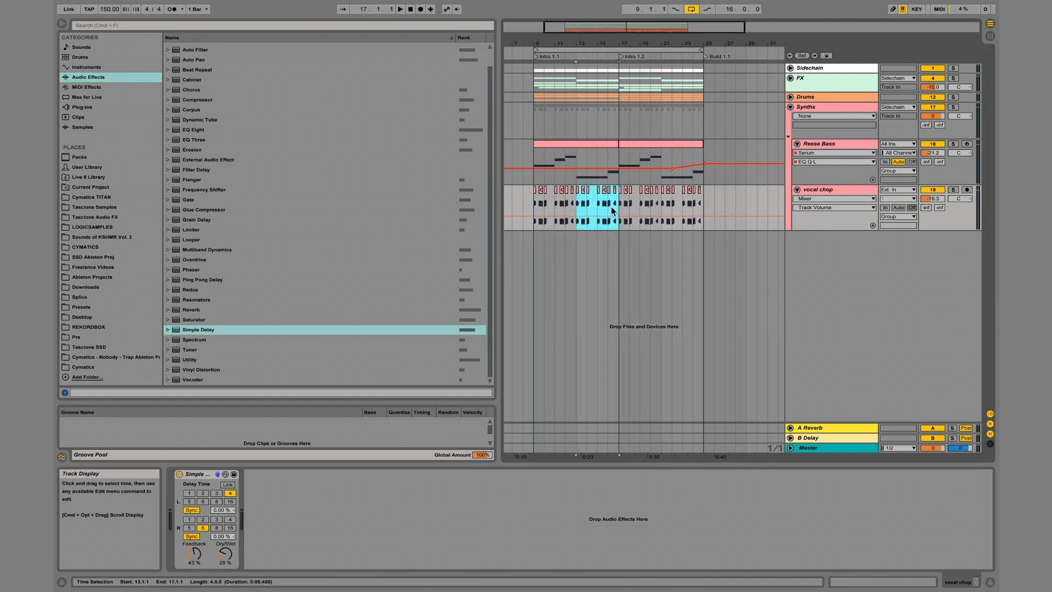
click(533, 201)
key(space)
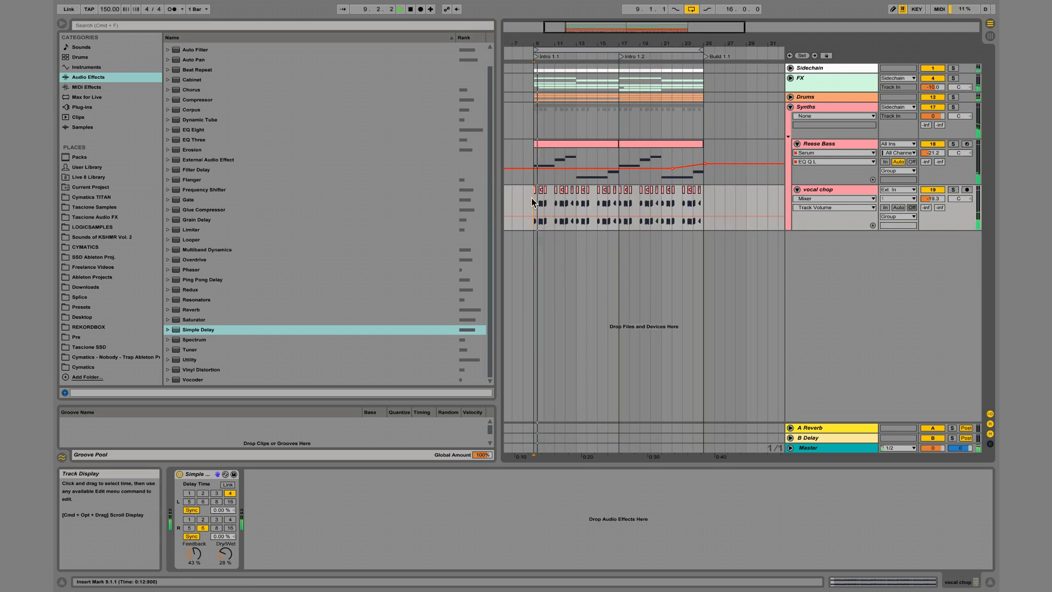
Add an EQ Eight to the vocal chop track and set its high cut to about 7.7 kHz with a Q of 0.26.
double_click(190, 129)
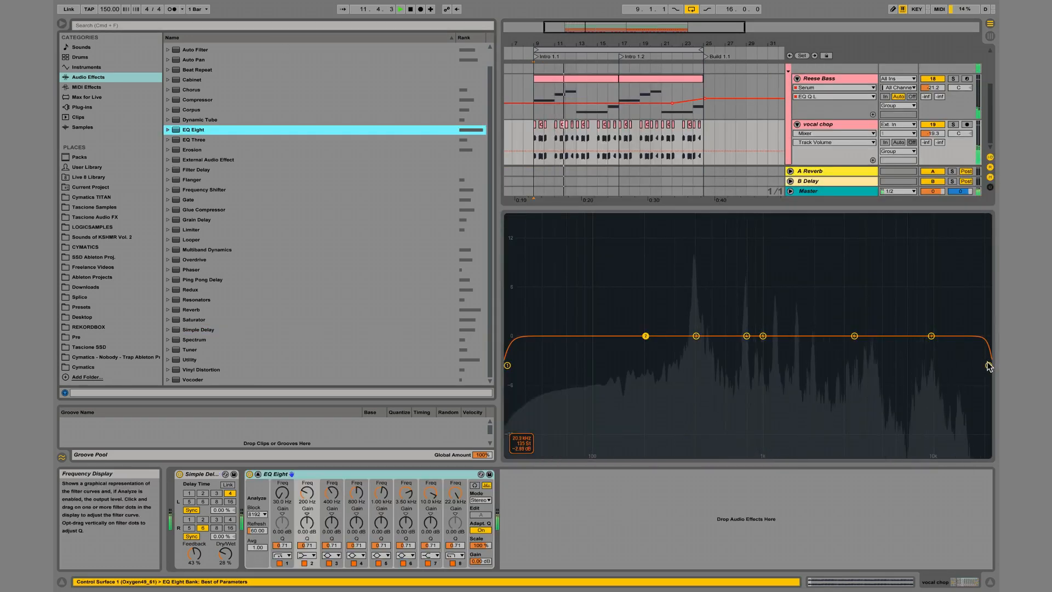
drag(986, 362, 983, 365)
drag(918, 405, 911, 412)
click(258, 474)
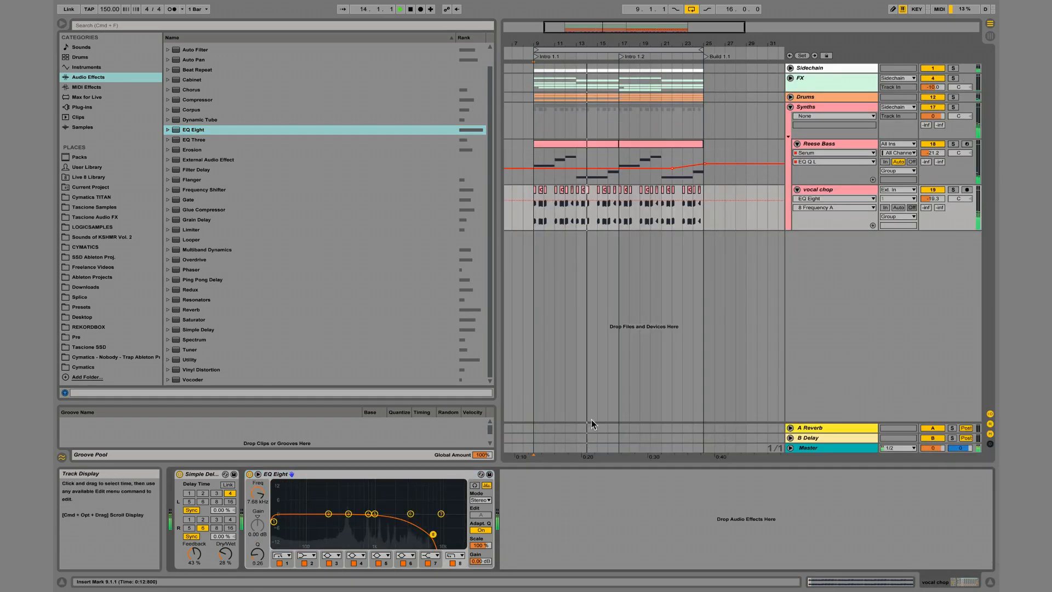
Lower the transposition of the vocal chop at 16.3.1, checking it by ear.
click(621, 201)
click(620, 200)
drag(598, 201, 529, 221)
drag(620, 200, 620, 195)
click(615, 191)
key(space)
double_click(614, 193)
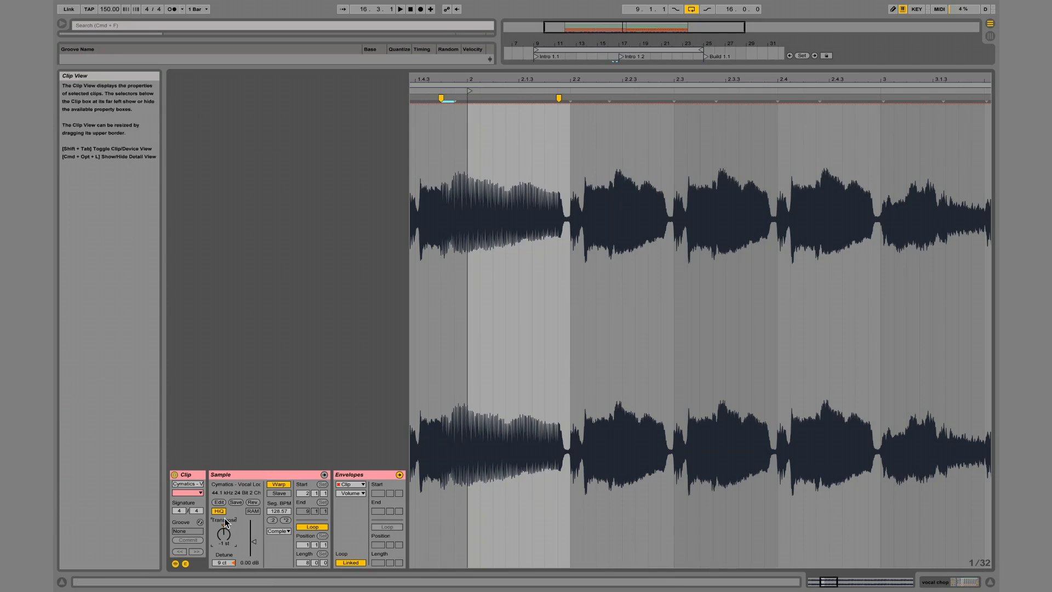
key(space)
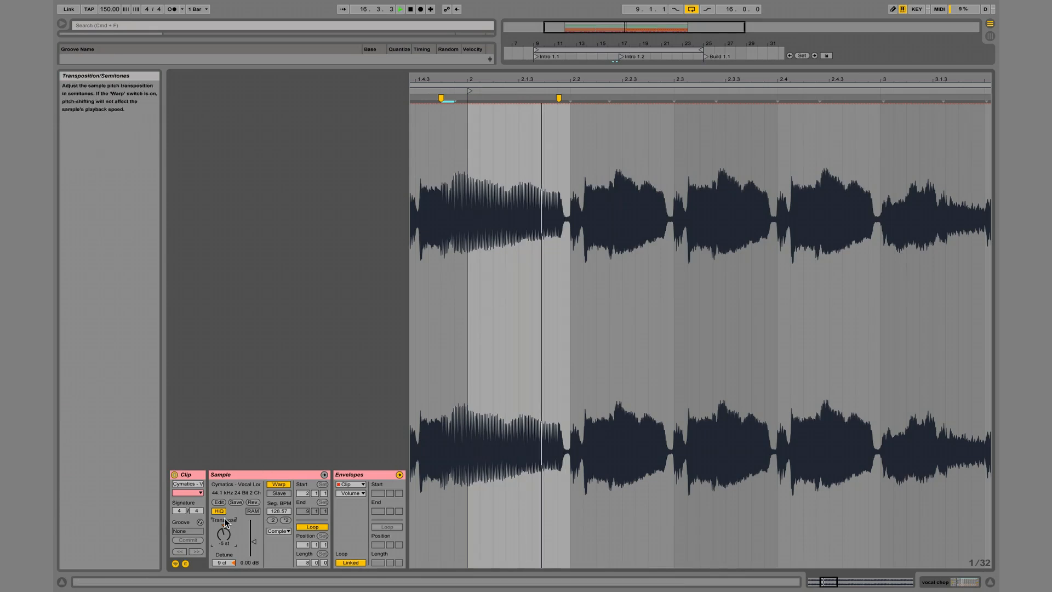
key(shift+Tab)
key(space)
key(shift+Tab)
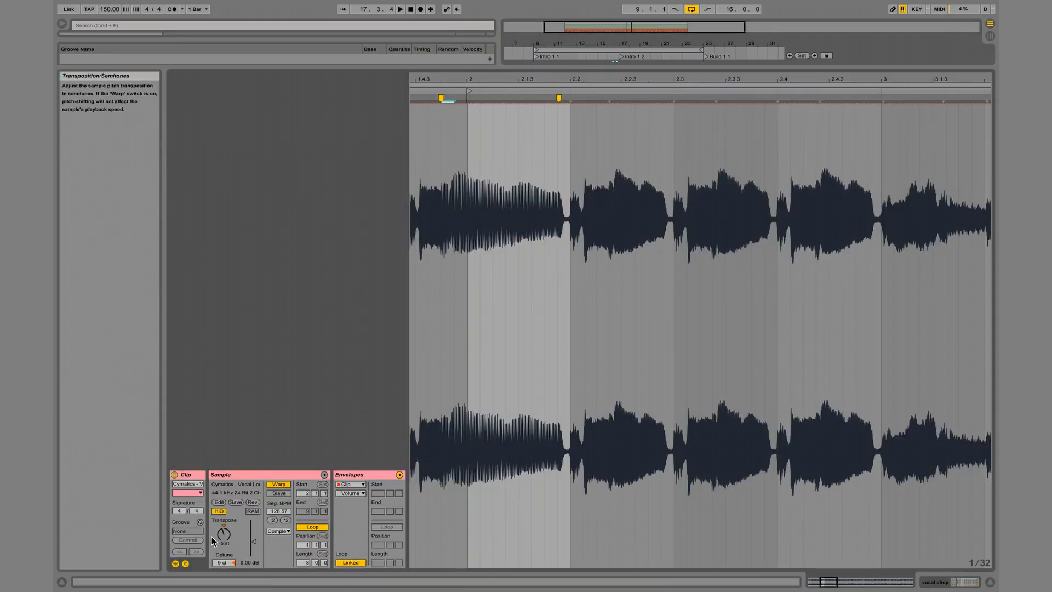
Delete the extra vocal chop closing each four-bar phrase, including those at 12.3.1, 16.3.1 and 24.3.1, while playing the intro.
key(space)
key(shift+Tab)
key(space)
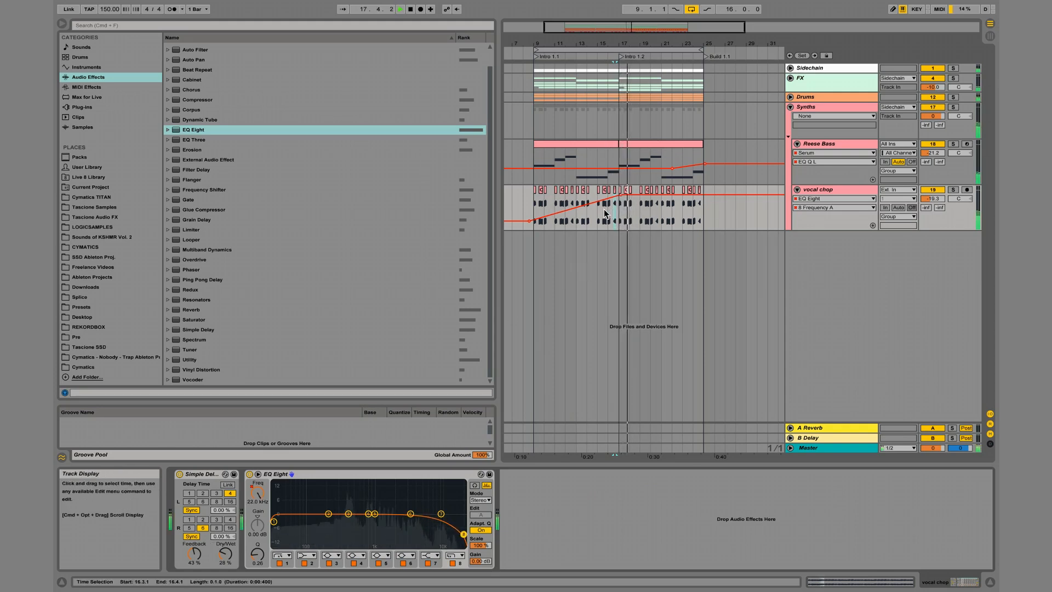
click(616, 193)
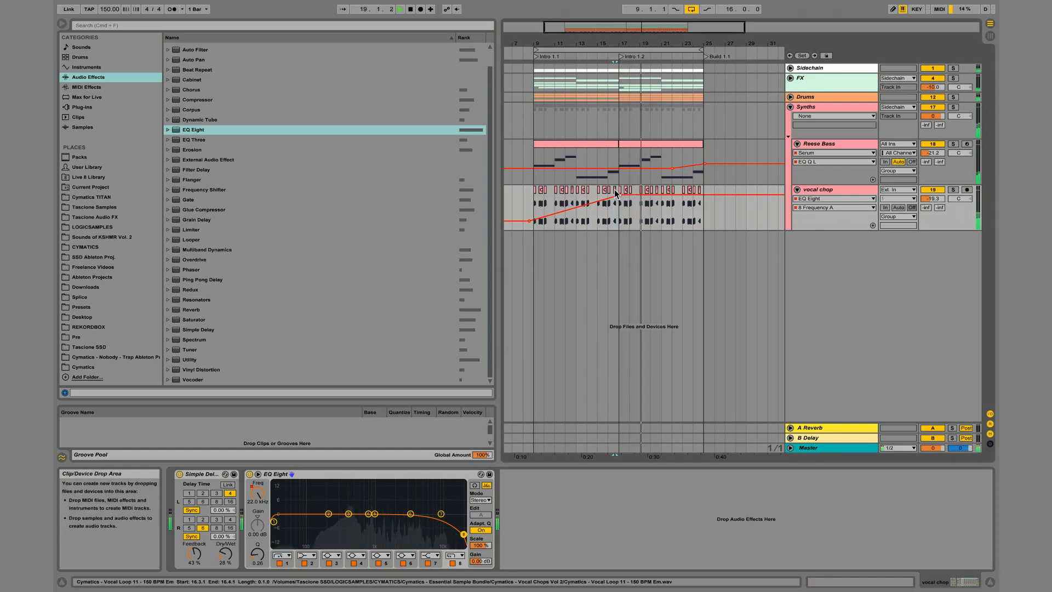
click(656, 190)
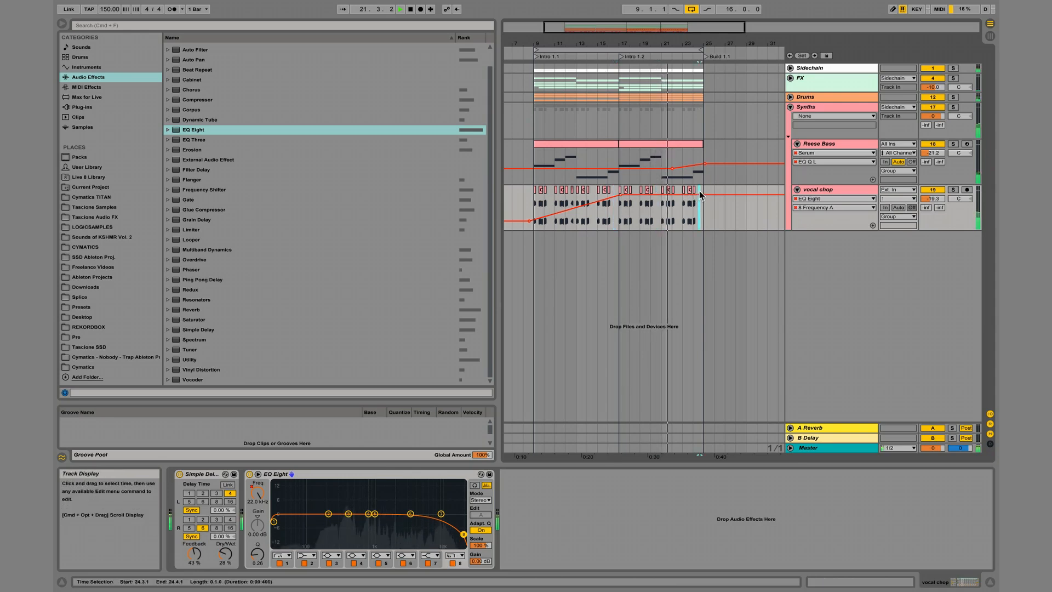
click(571, 191)
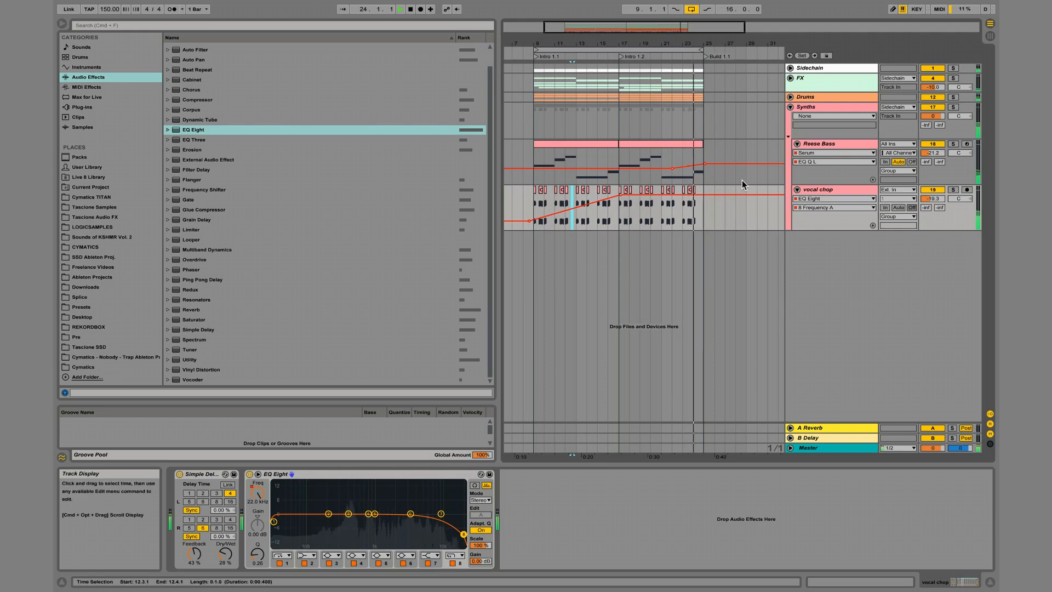
Add a Reverb after the EQ Eight on the vocal chop track, raise its decay time and set Dry/Wet to 44%, playing from 9.1.1.
click(533, 205)
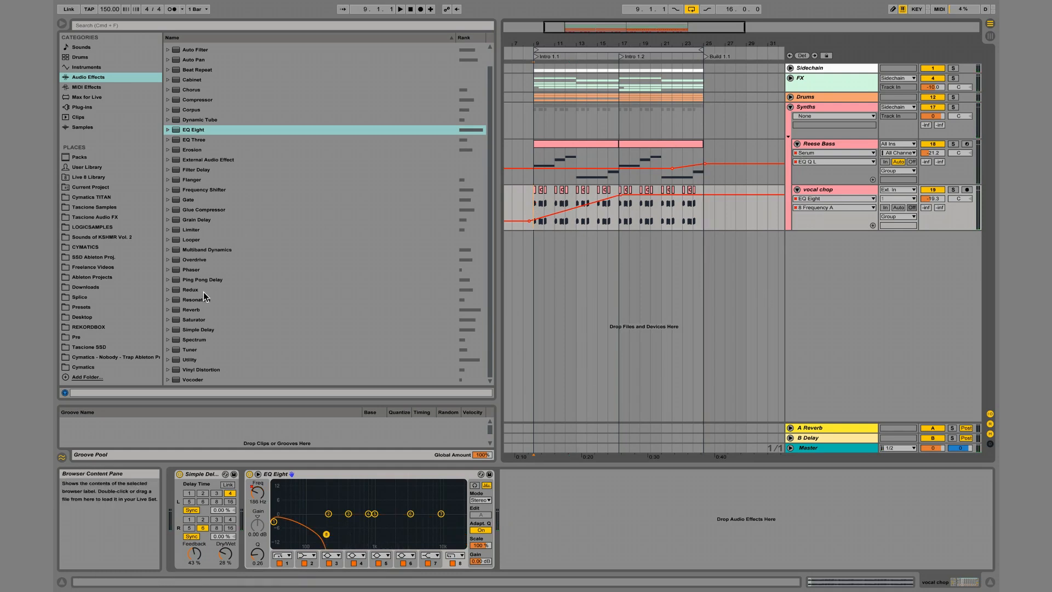
click(198, 309)
key(space)
drag(198, 309, 251, 490)
drag(381, 556, 381, 536)
drag(485, 556, 485, 541)
drag(427, 475, 788, 527)
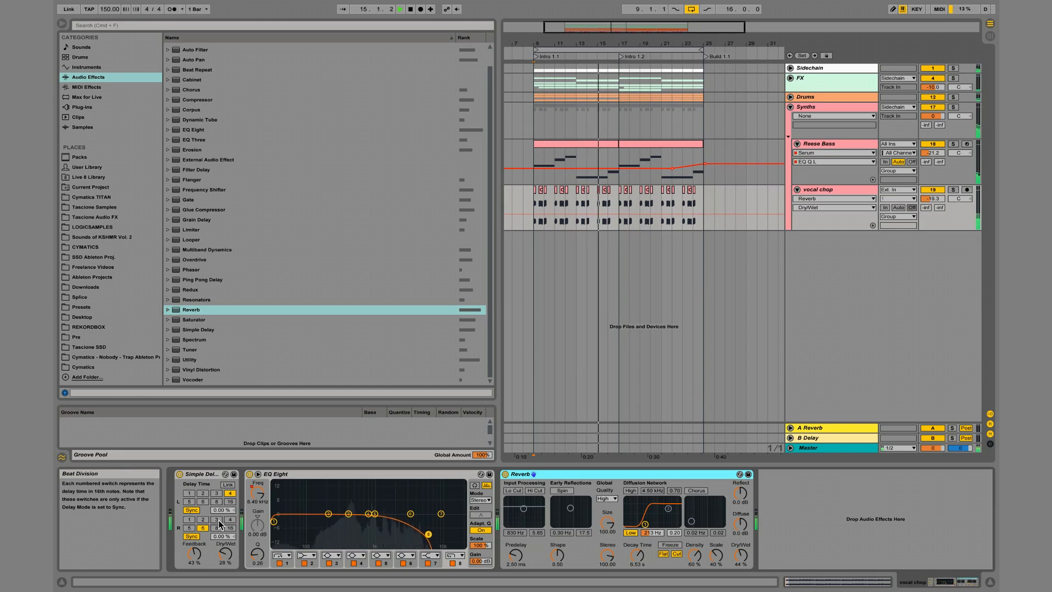
Set Dry/Wet on the vocal chop track to 29% for the Simple Delay and 28% for the Reverb.
click(222, 560)
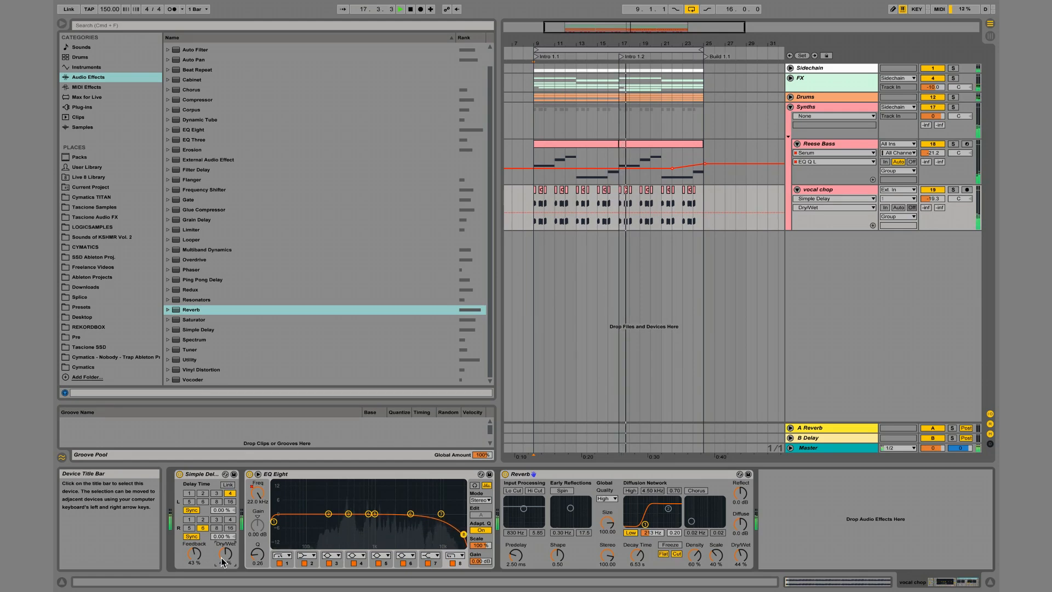
drag(225, 555, 225, 569)
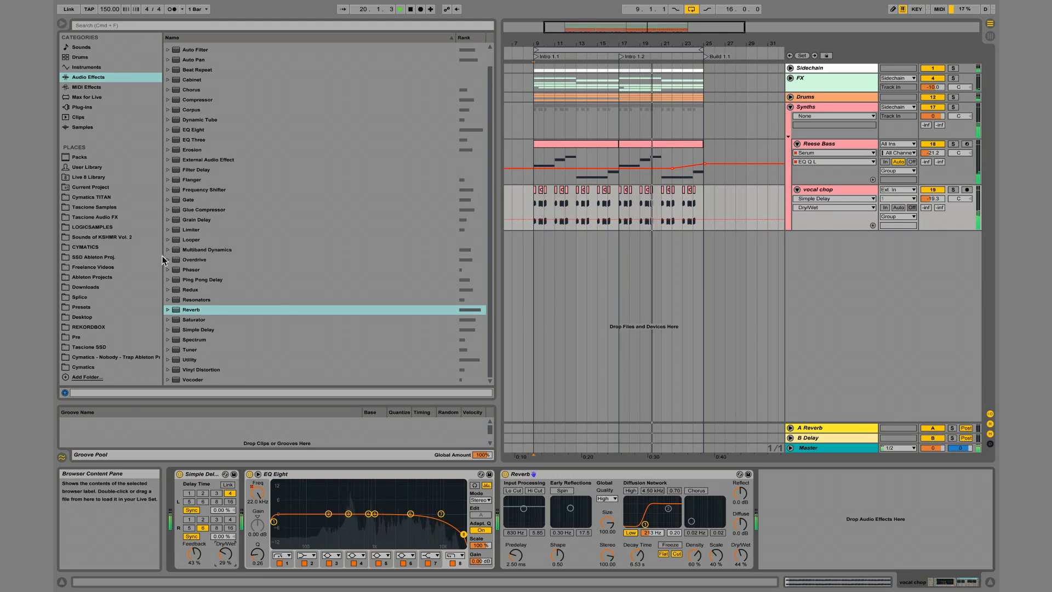
drag(741, 555, 741, 570)
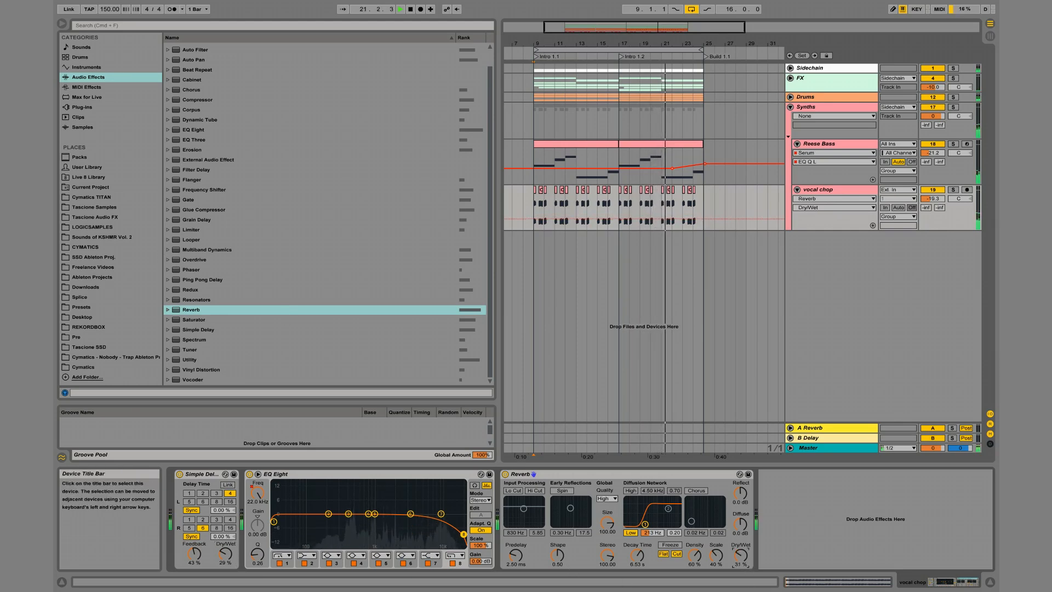
Add the Multiband Dynamics preset B.E.E.F. to the vocal chop track and place it between the EQ Eight and the Reverb.
click(176, 251)
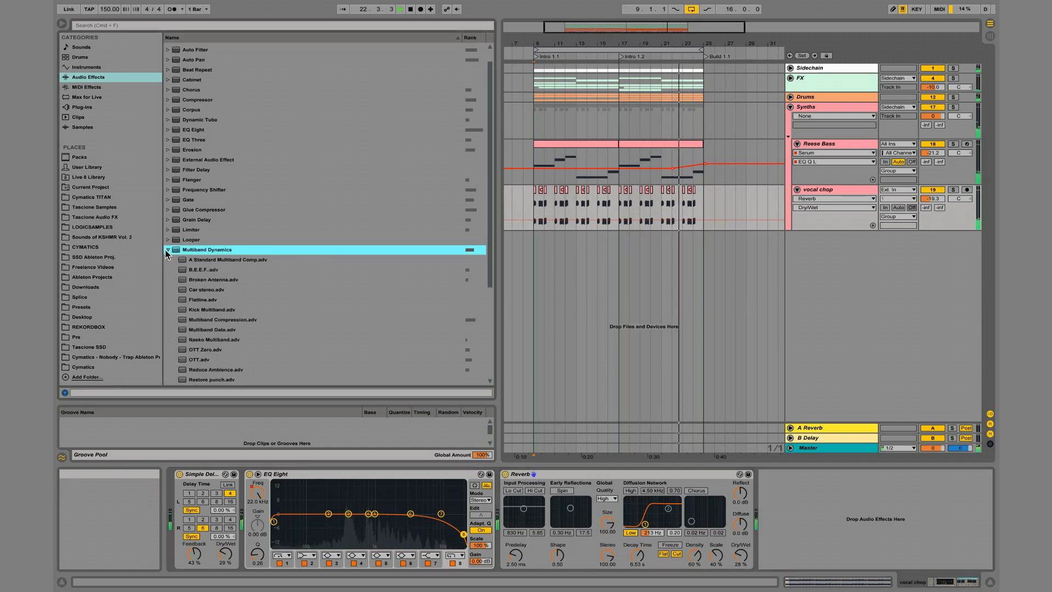
double_click(200, 270)
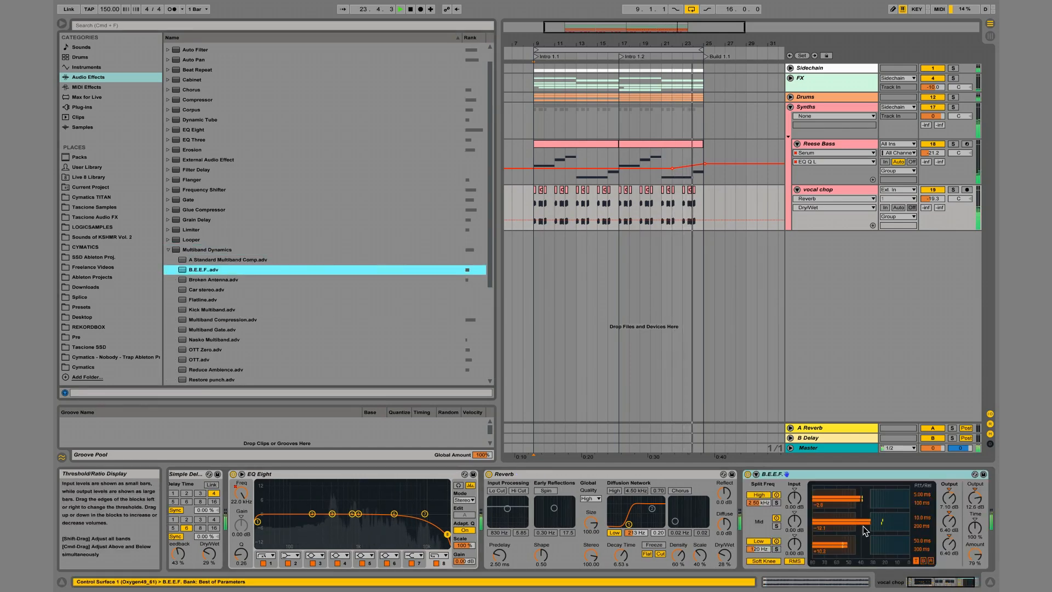
drag(830, 476, 533, 516)
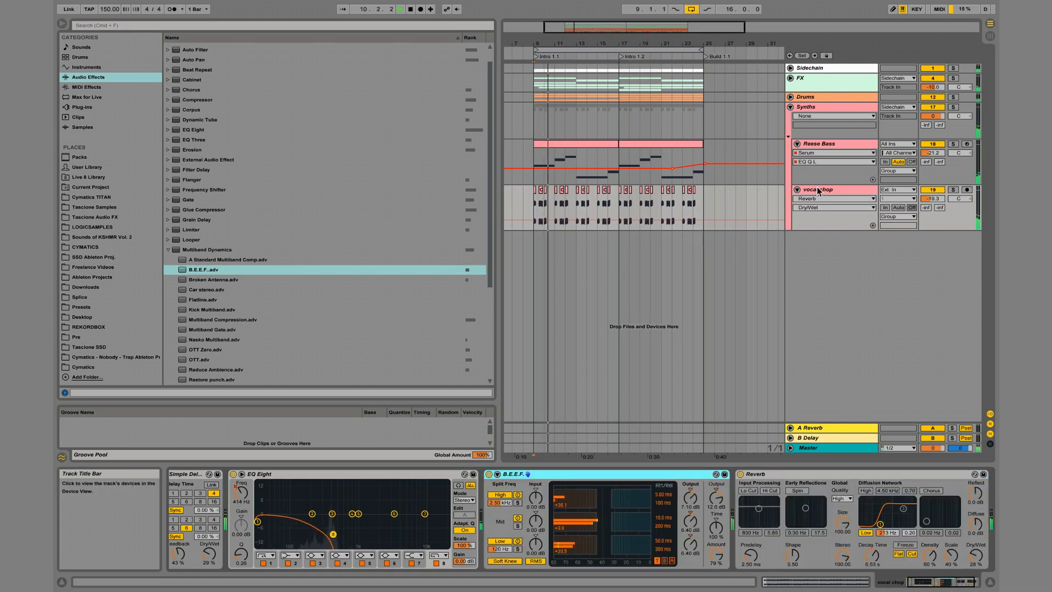
Insert a MIDI track below Reese Bass and load Serum on it.
click(839, 142)
key(super+shift+t)
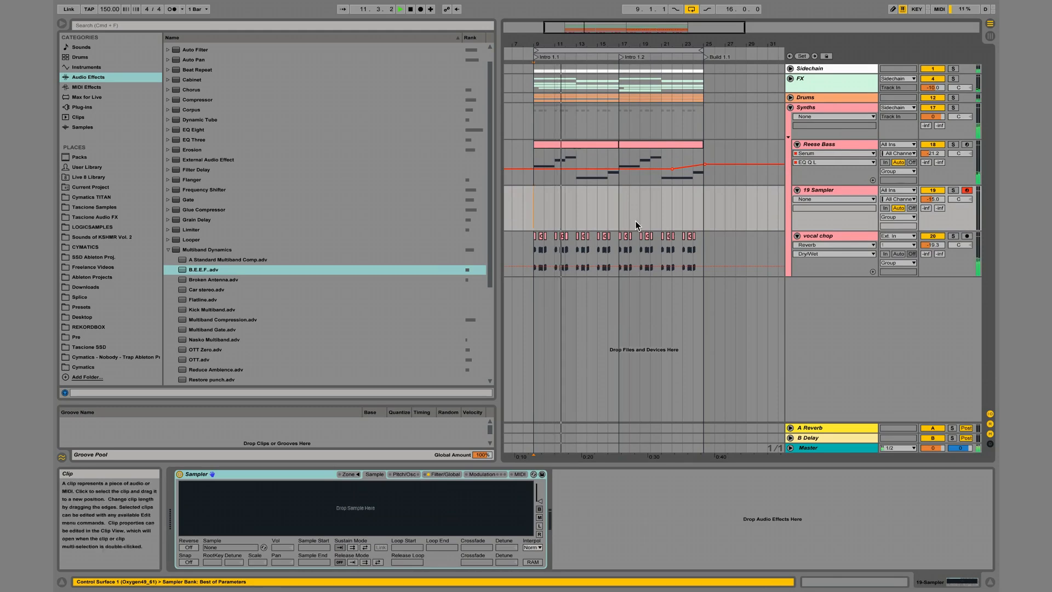
click(101, 107)
click(202, 240)
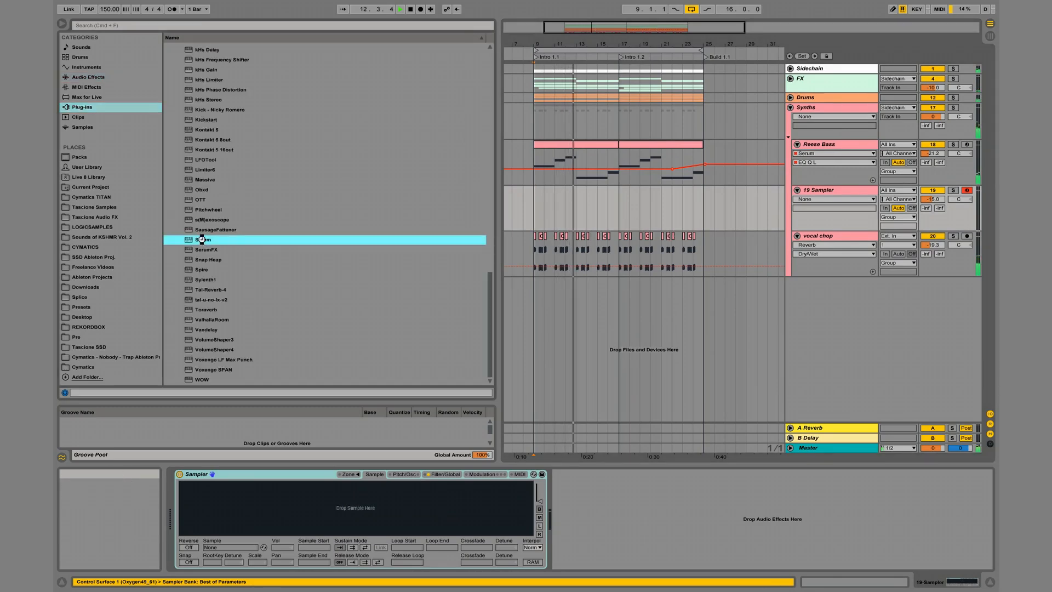
double_click(201, 239)
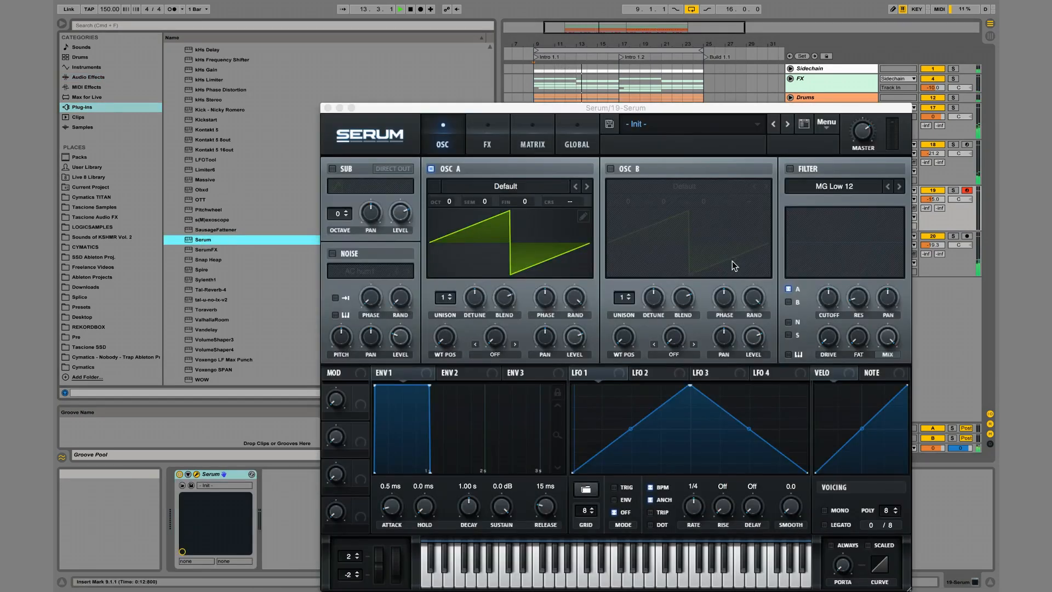
click(327, 107)
Lower the detune of the vocal chop at 12.1.1 and play the passage to check it.
key(space)
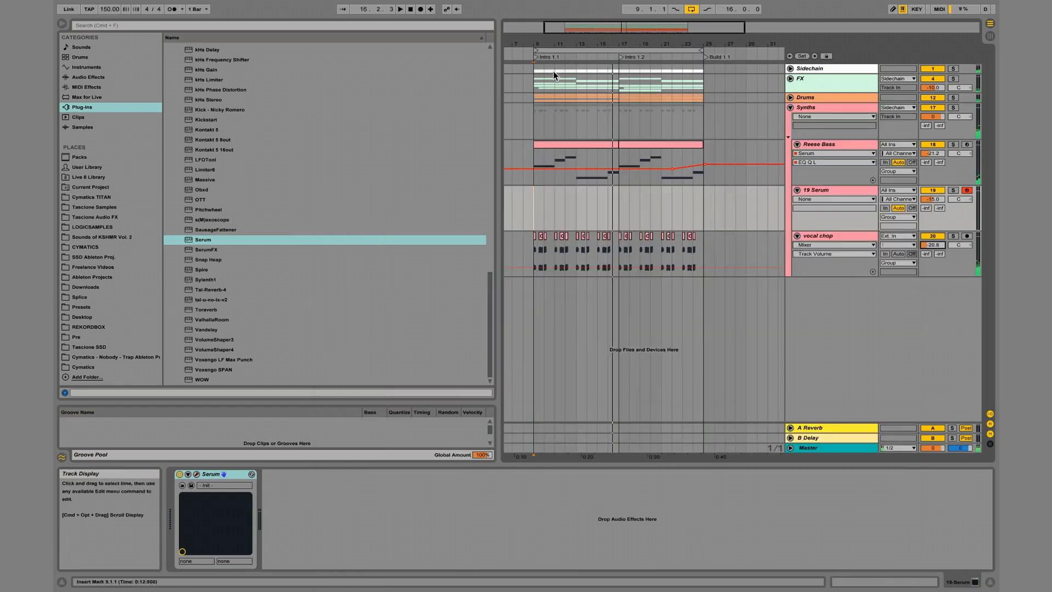
drag(554, 44, 556, 46)
drag(623, 244, 629, 243)
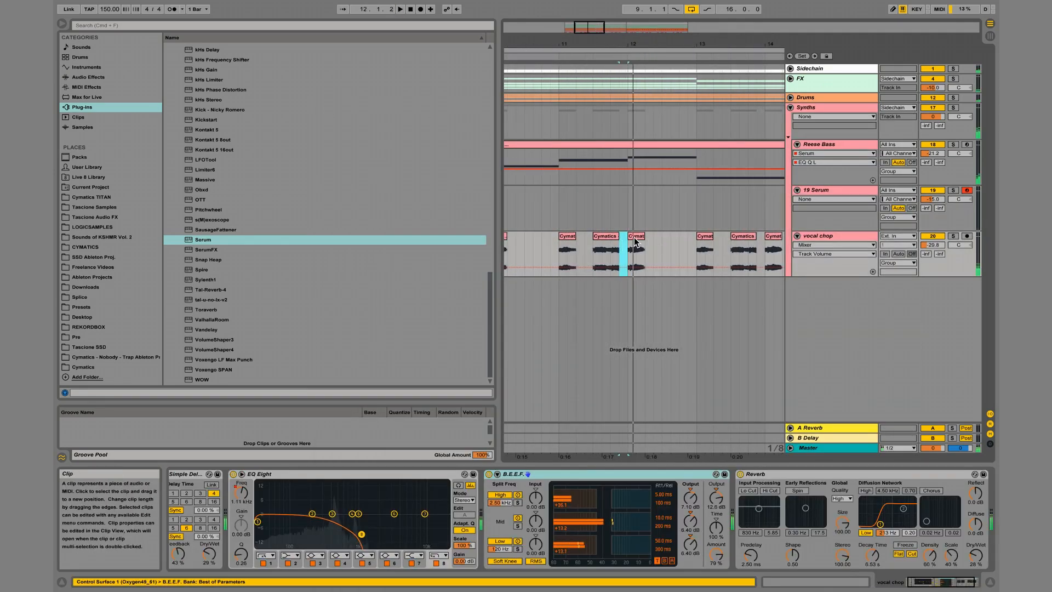
double_click(635, 238)
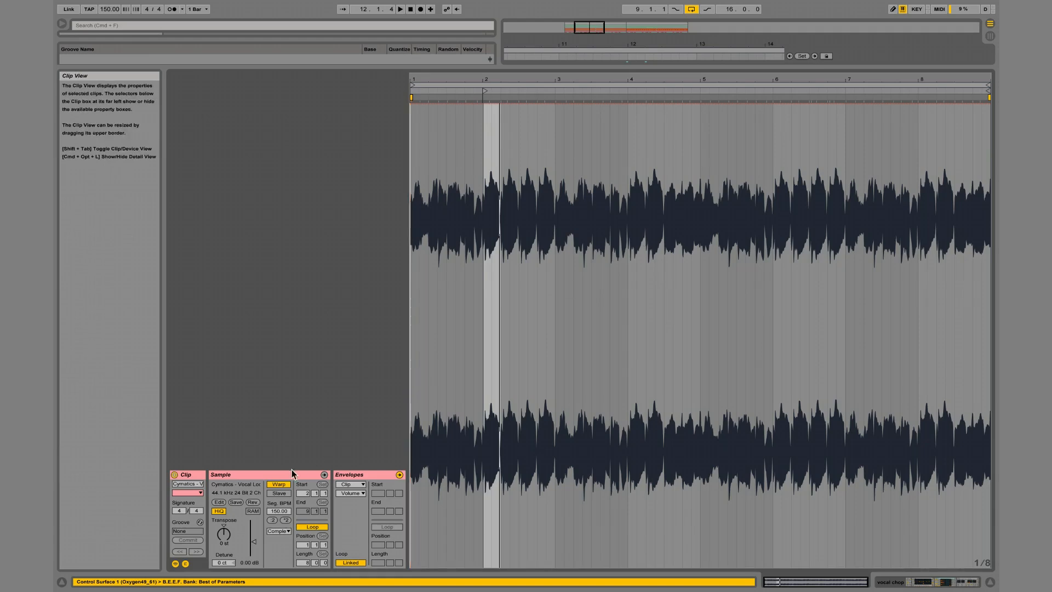
drag(229, 562, 229, 583)
key(space)
key(shift+Tab)
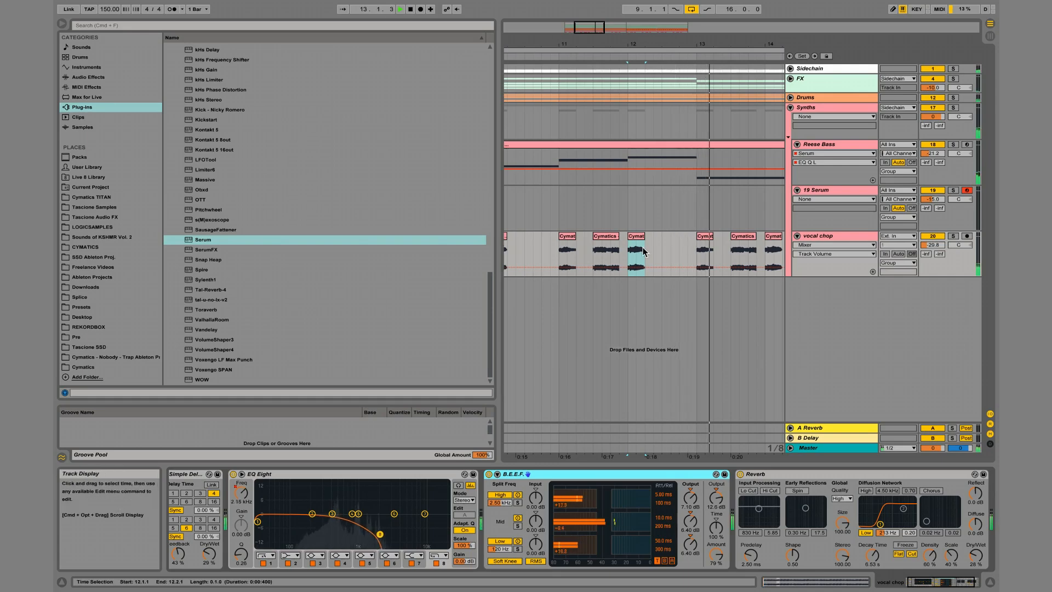
Paste the retuned vocal chop over the chops at 14.1.1, 16.1.1 and 18.1.1.
scroll(638, 241, right, 5)
scroll(641, 243, right, 3)
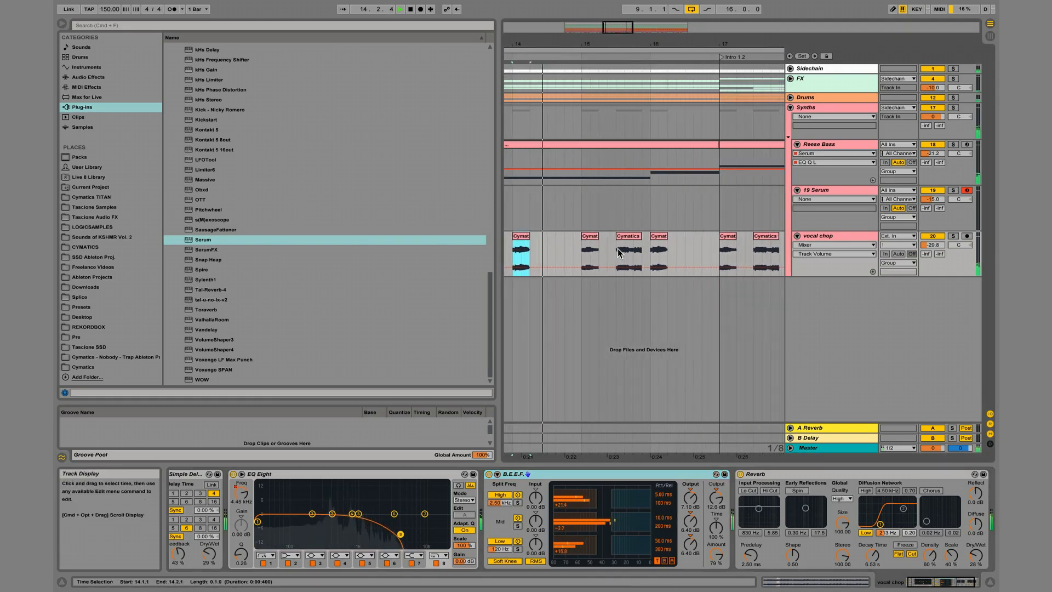
click(652, 253)
scroll(652, 250, right, 3)
click(683, 251)
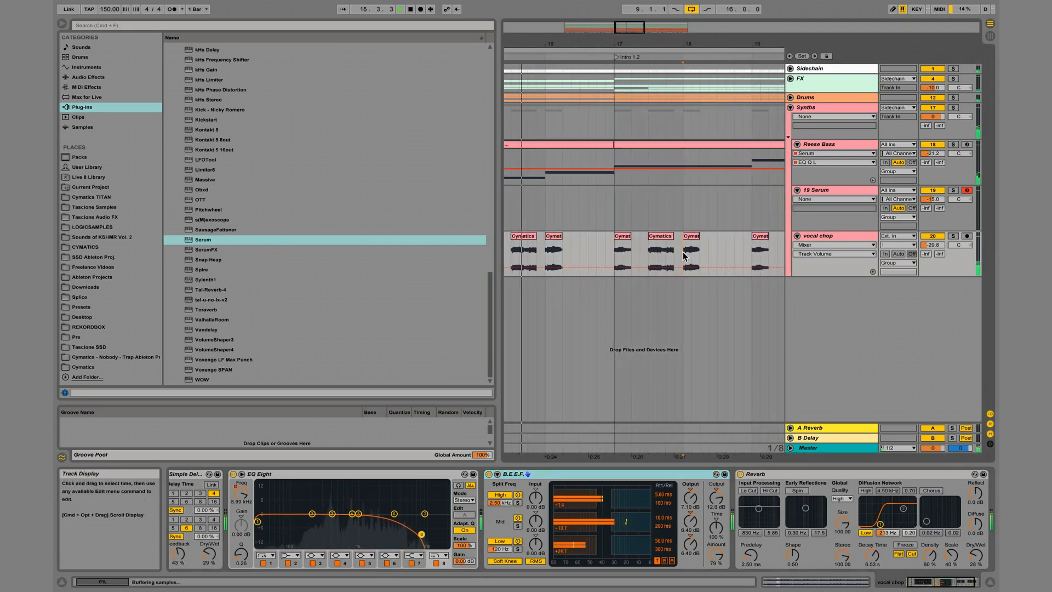
key(super+v)
scroll(682, 251, right, 3)
scroll(685, 255, right, 2)
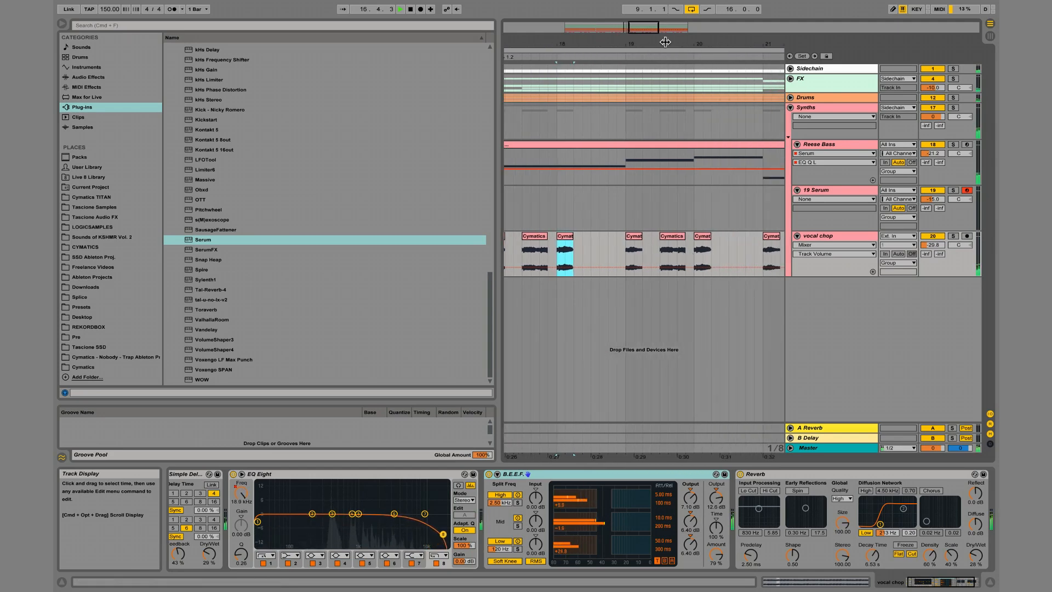
Stop playback and display the EQ Eight 8 Frequency A automation on the vocal chop track.
click(648, 49)
drag(650, 47, 650, 44)
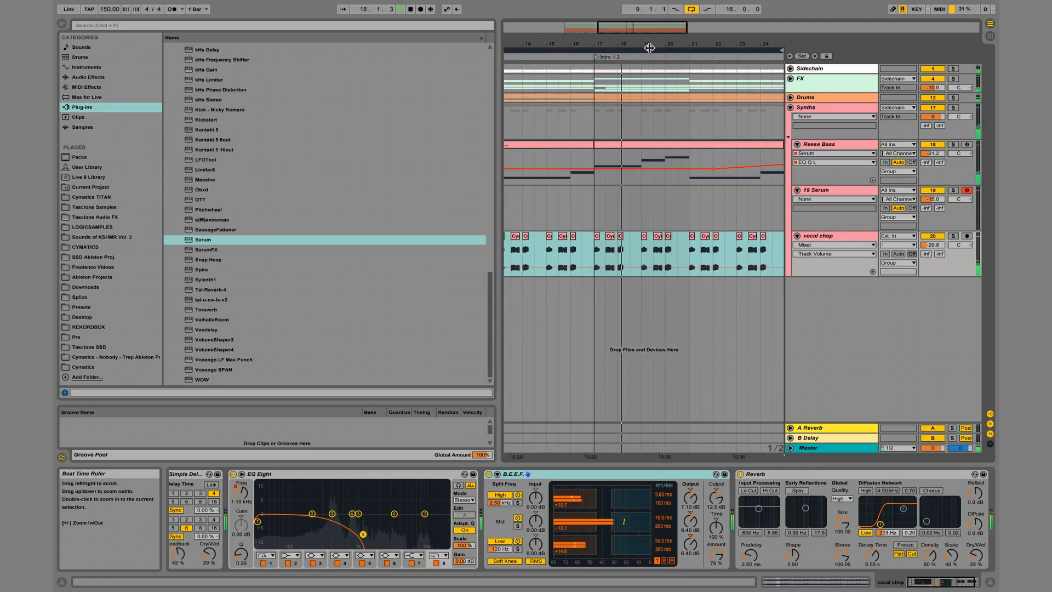
scroll(670, 258, left, 5)
key(space)
click(623, 255)
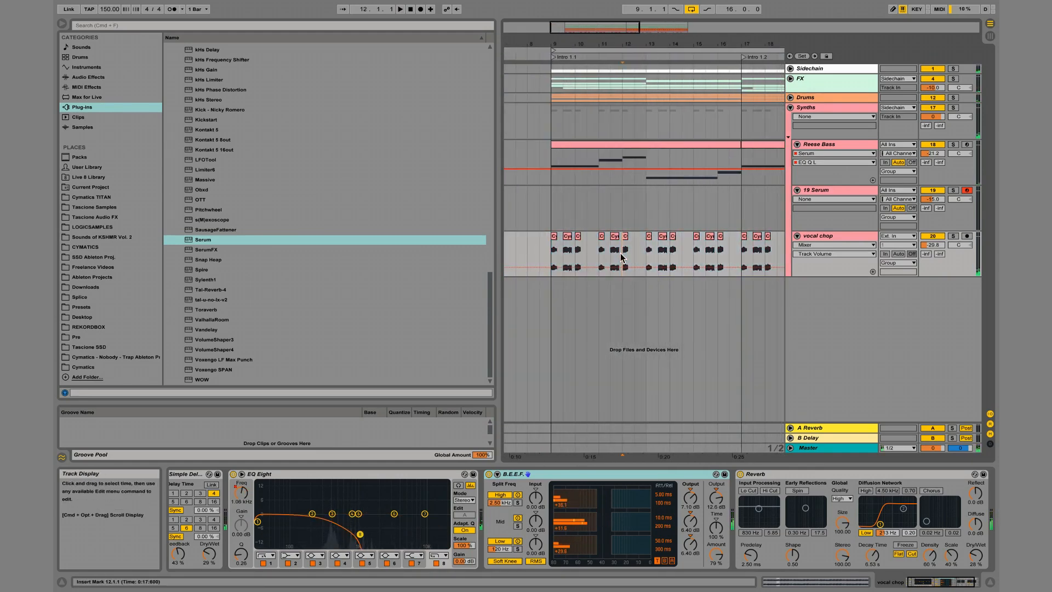
click(856, 245)
click(829, 271)
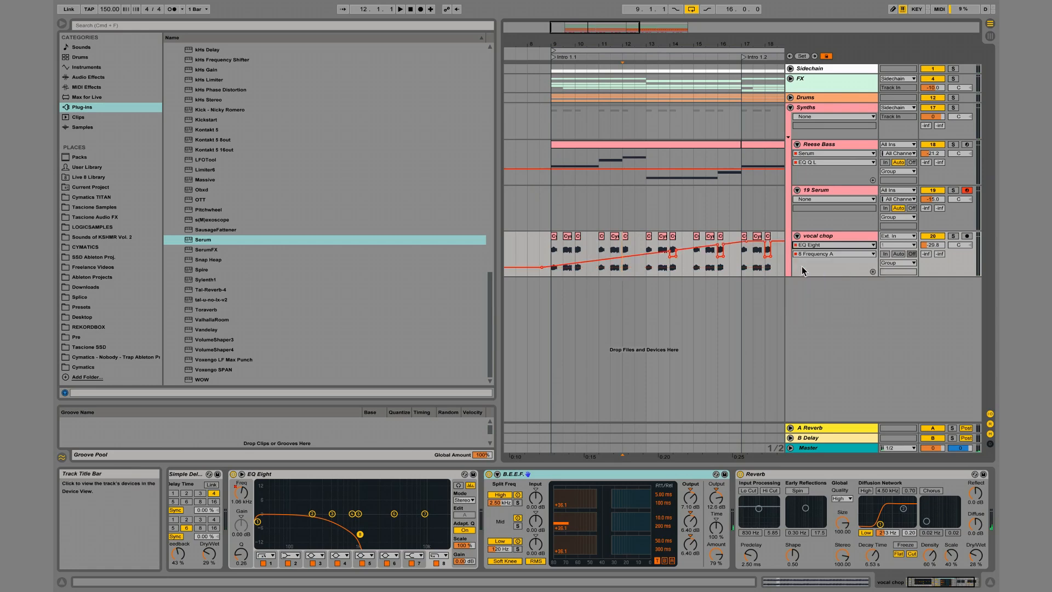
With envelopes locked, remove the stray 8 Frequency A automation breakpoints around 16.1.1 and 18.1.1 on the vocal chop track.
click(674, 245)
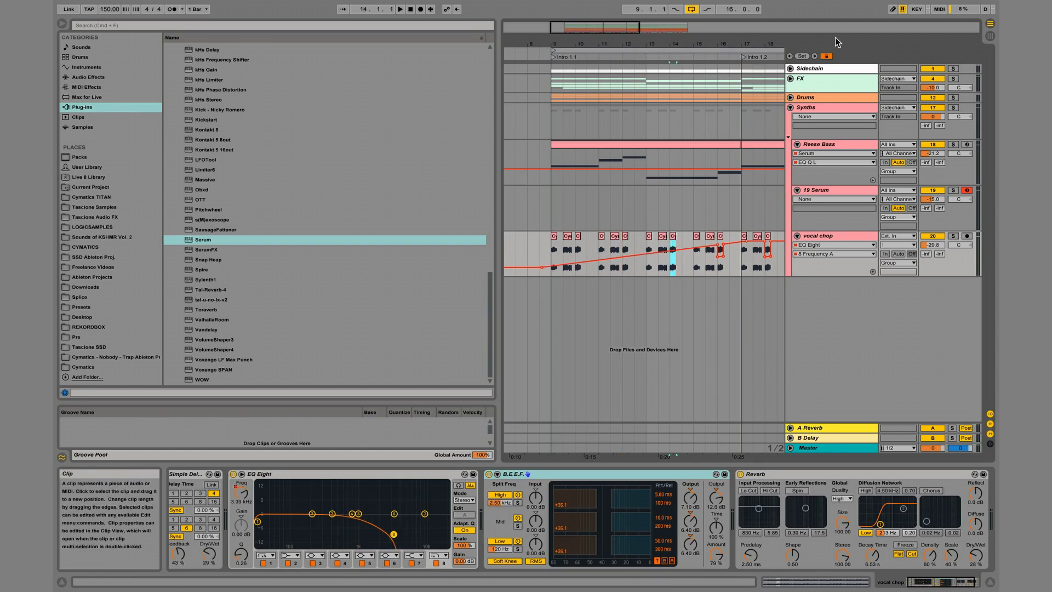
click(826, 56)
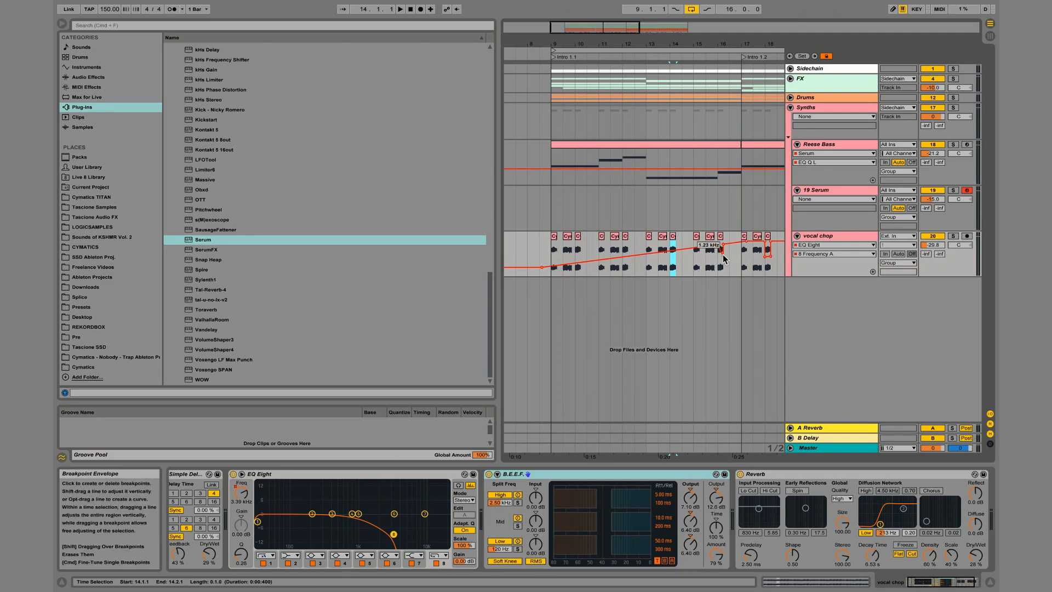
click(716, 267)
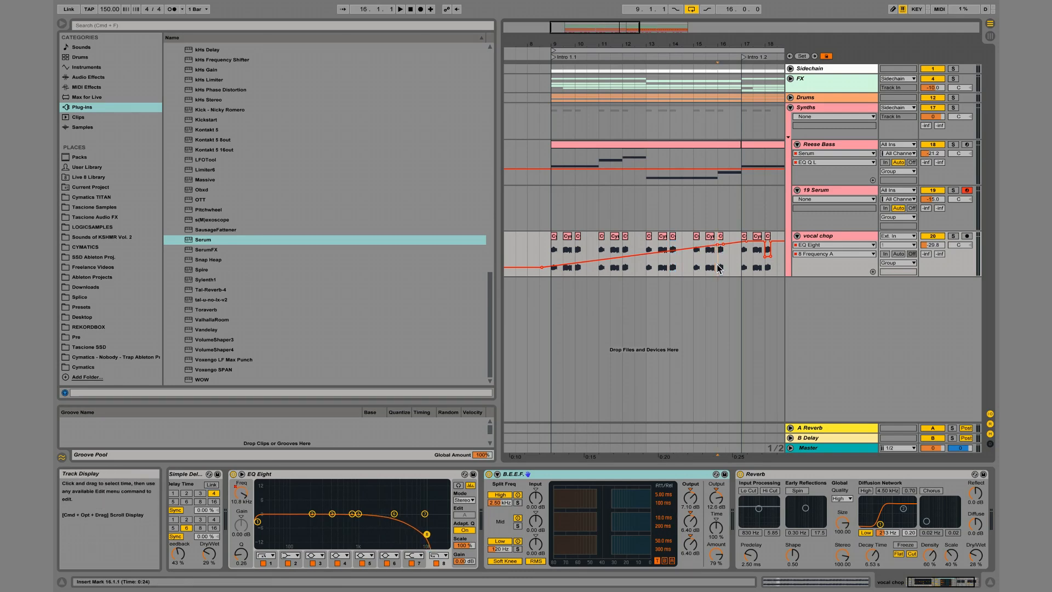
click(765, 256)
click(771, 256)
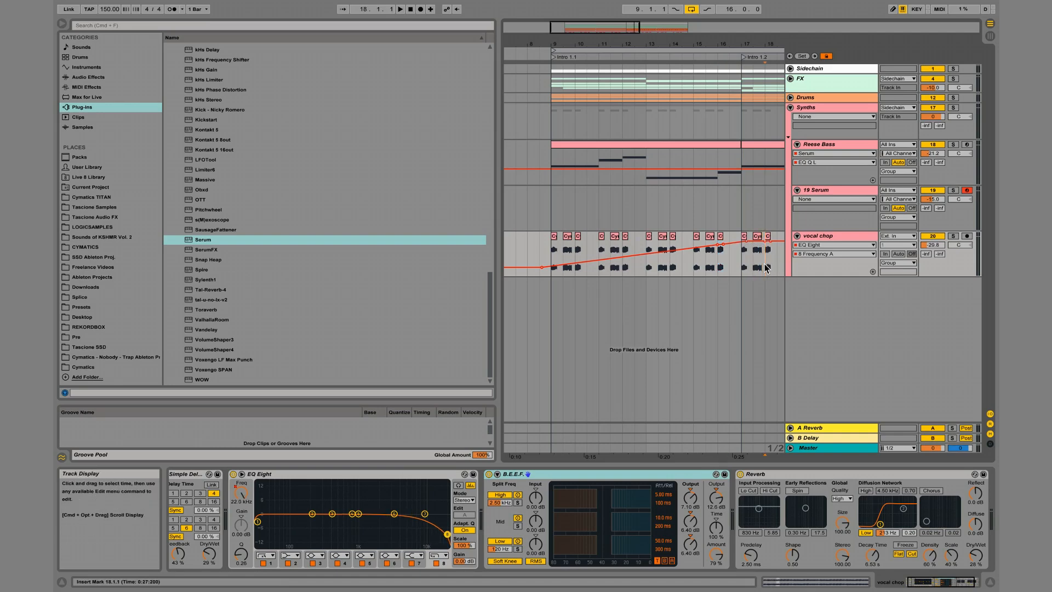
Paste the retuned vocal chop at 24.1.1 and unlock the envelopes.
key(shift+Right)
click(728, 263)
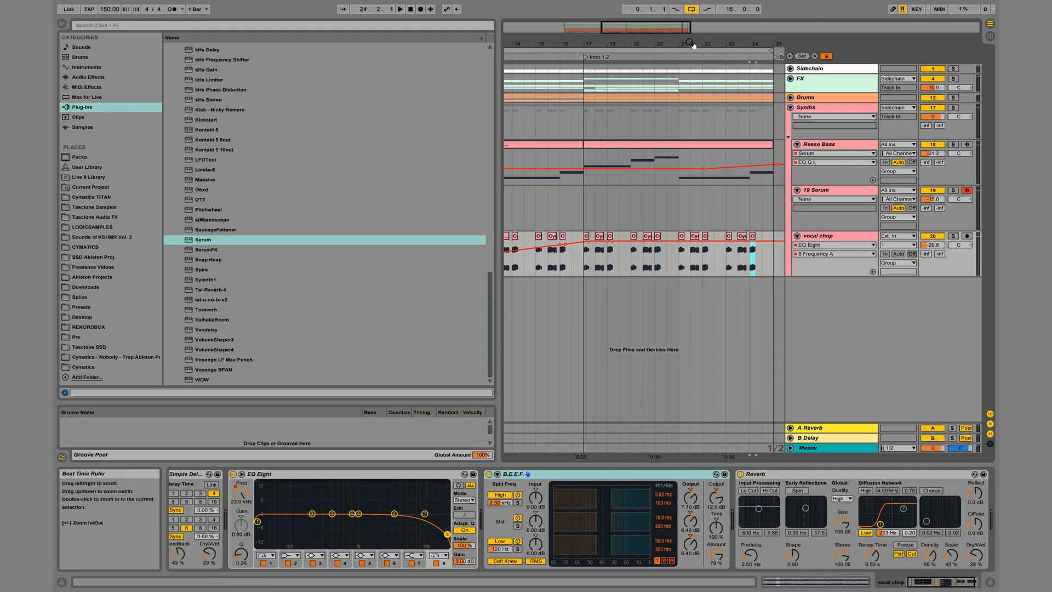
drag(691, 44, 687, 44)
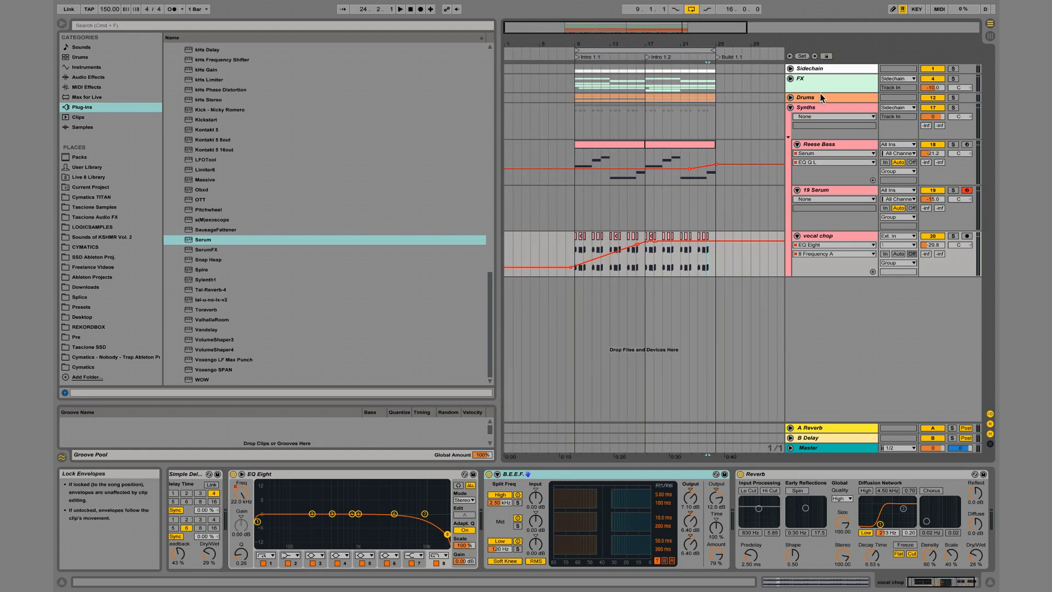
Load the Lavender Hills wavetable into OSC A of the 19 Serum track's synth and set its unison to 15 voices.
click(823, 189)
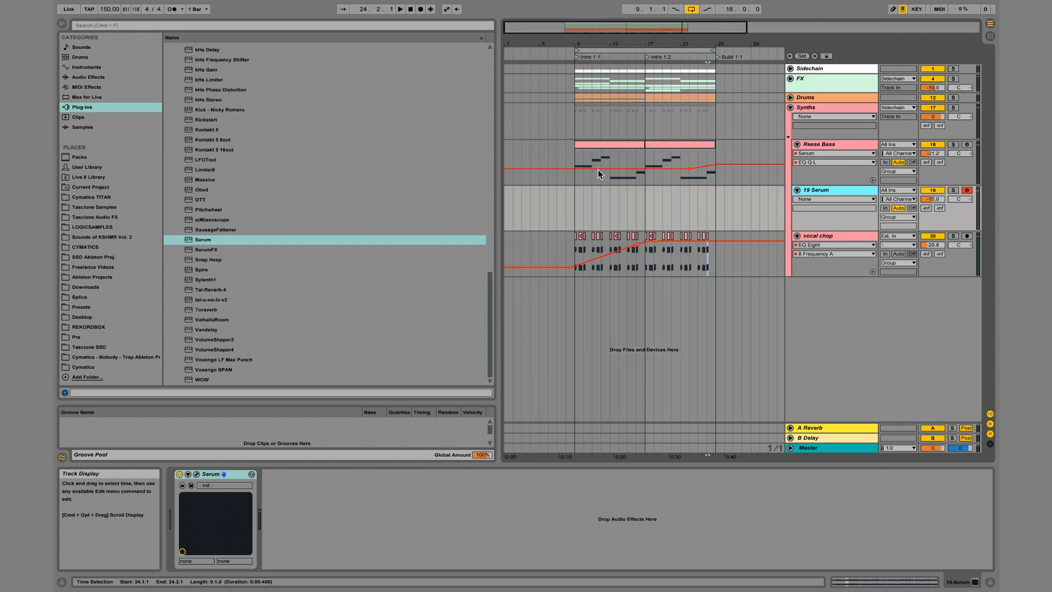
click(196, 474)
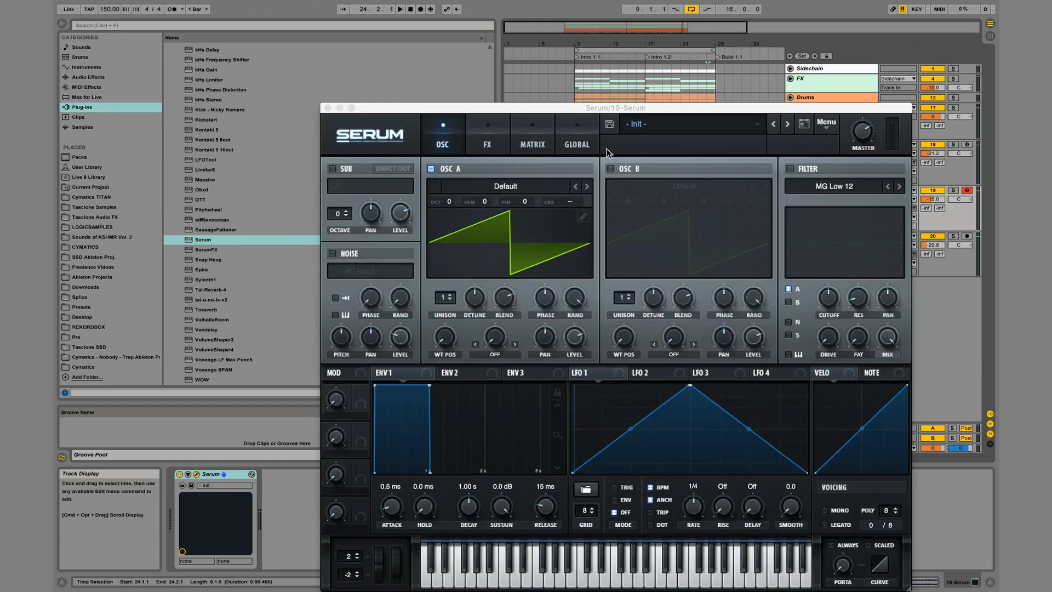
click(522, 189)
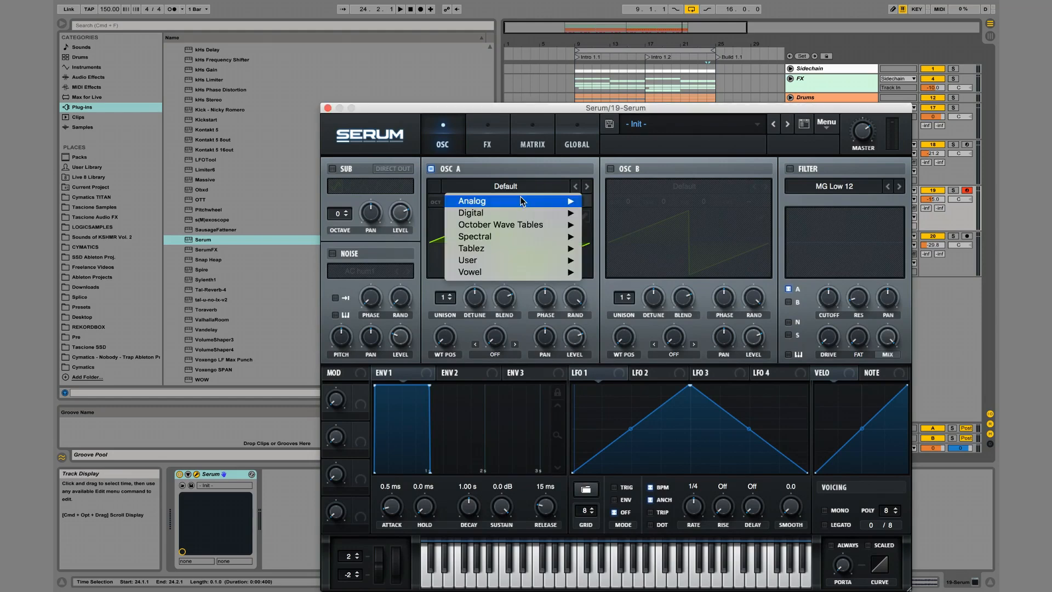
mouse_move(525, 261)
mouse_move(673, 310)
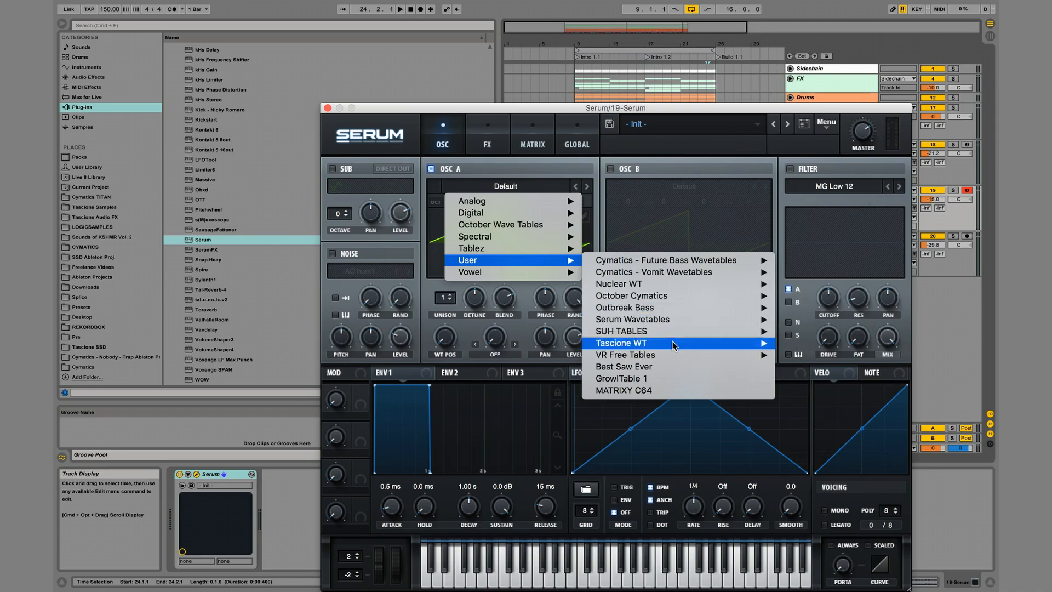
mouse_move(689, 344)
mouse_move(809, 344)
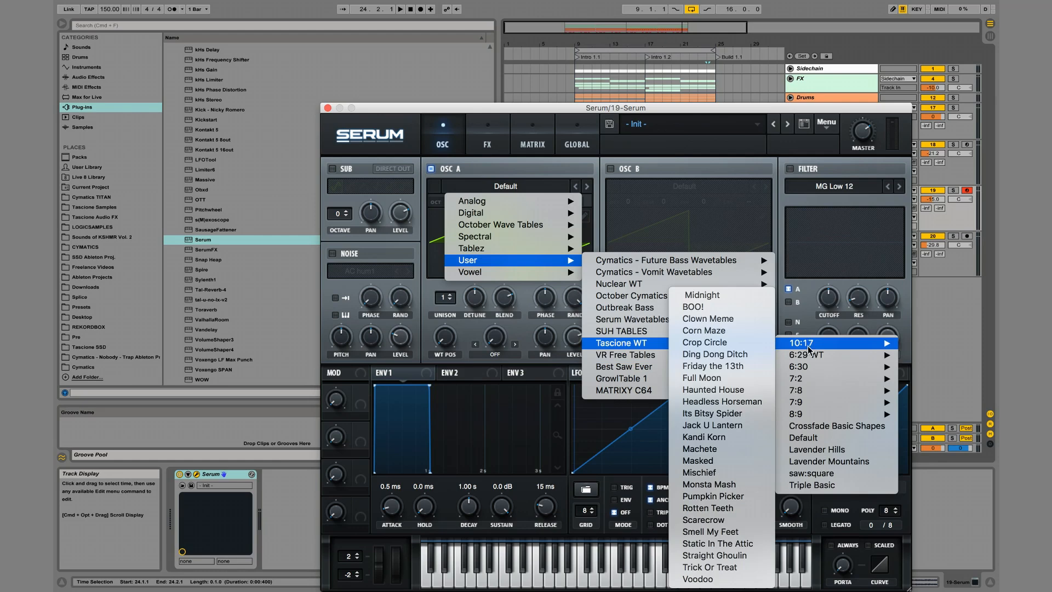
click(861, 450)
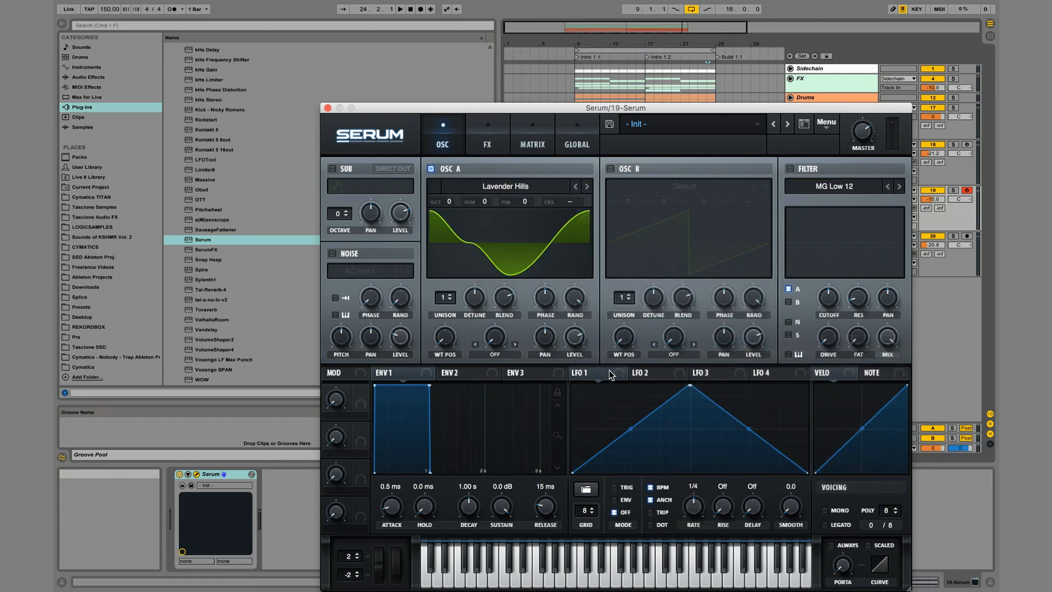
drag(454, 292, 453, 258)
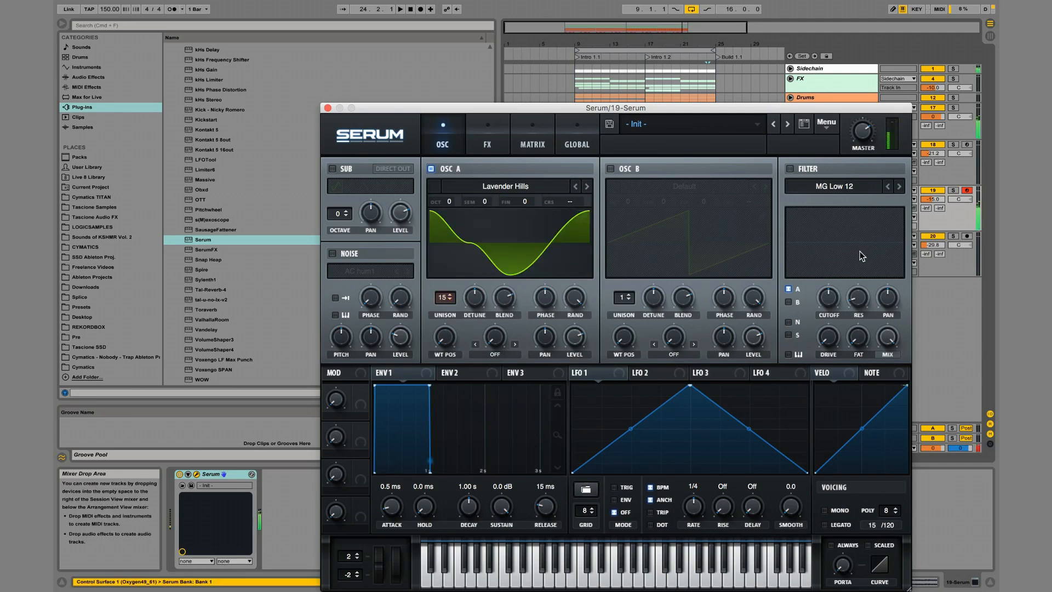
key(x)
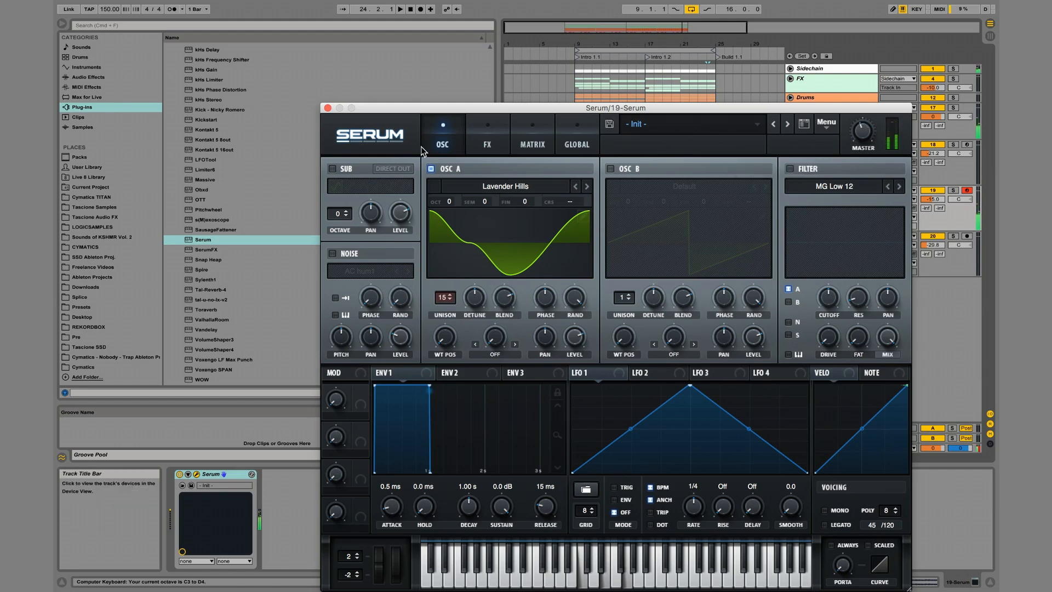
Enable Serum's MG Low 12 filter and modulate its cutoff with LFO 1 at a 4 bar rate.
click(790, 169)
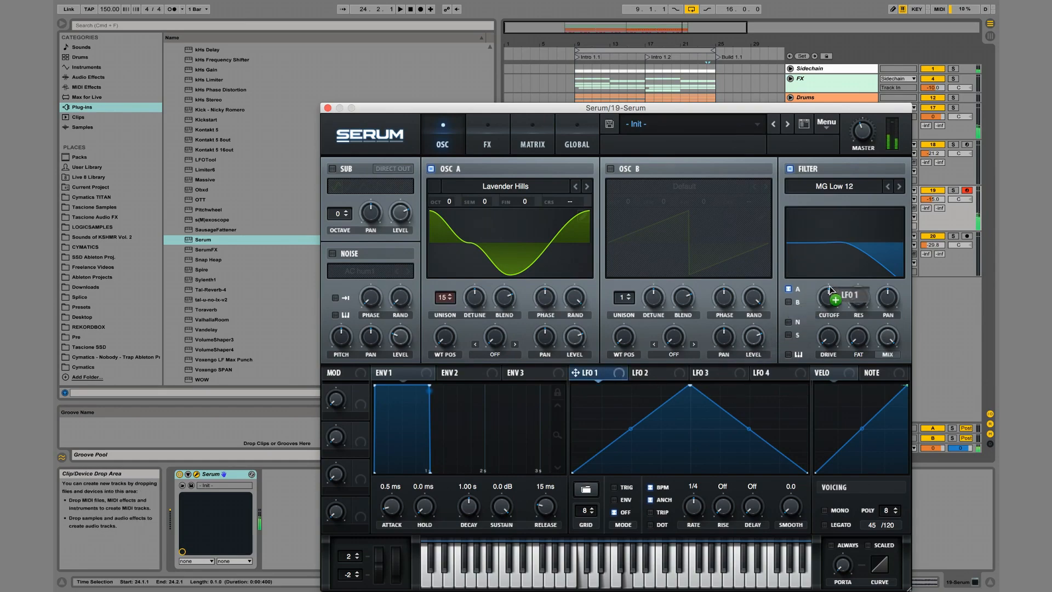
drag(829, 291, 828, 296)
click(614, 487)
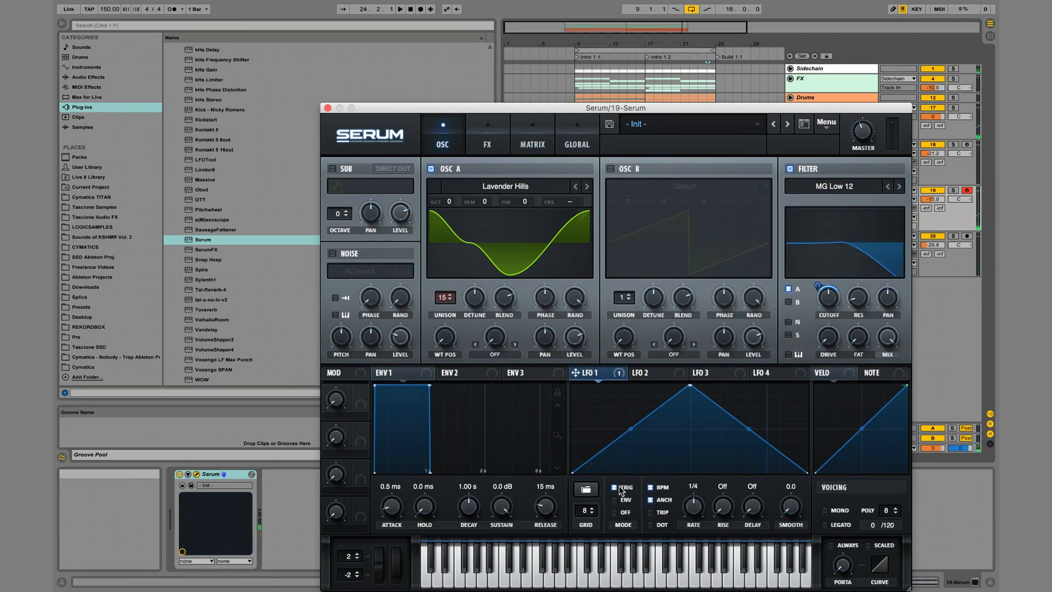
drag(693, 505, 694, 541)
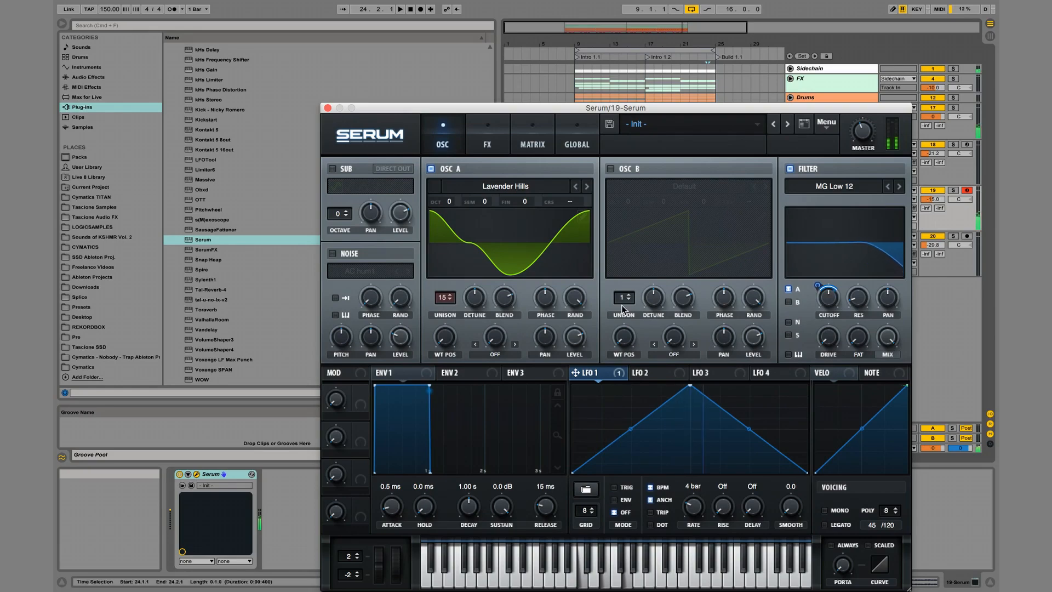
Enable the EQ effect in Serum, cutting the low band's gain with its Q at about 54%, and close the synth window.
click(487, 137)
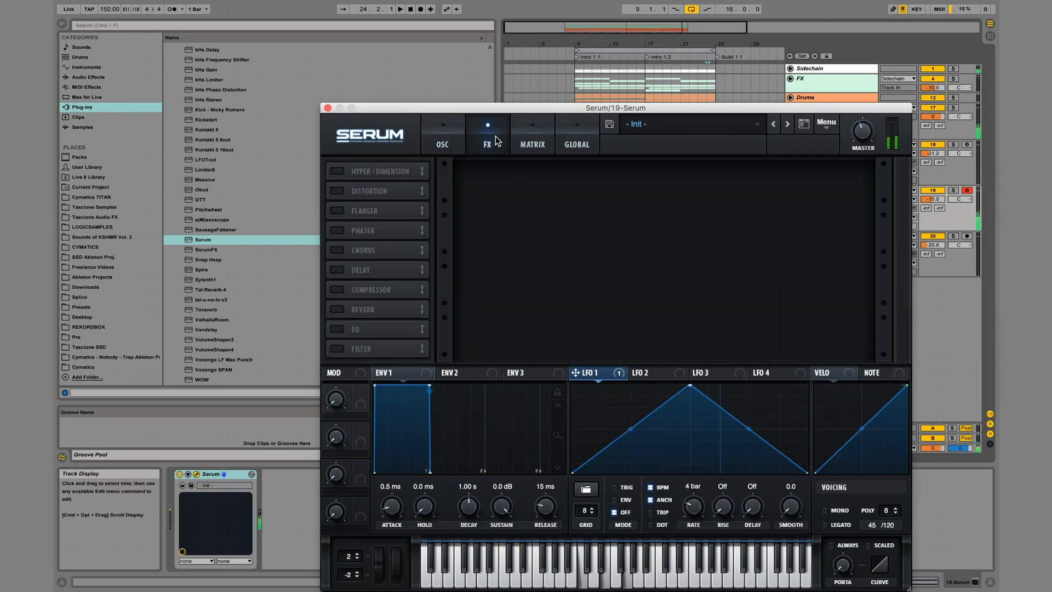
click(337, 329)
drag(583, 183, 570, 219)
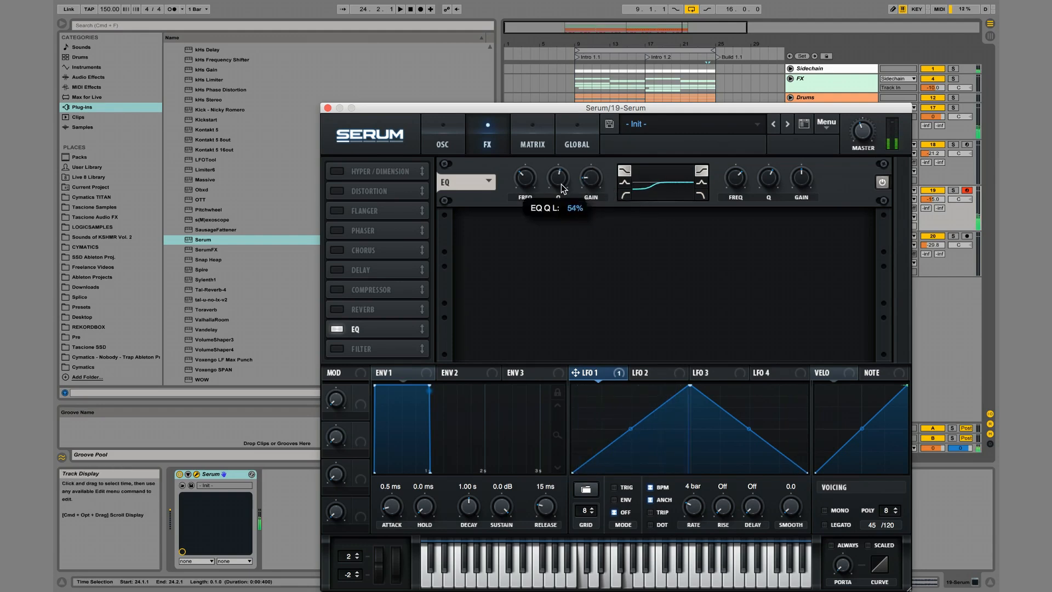
click(328, 107)
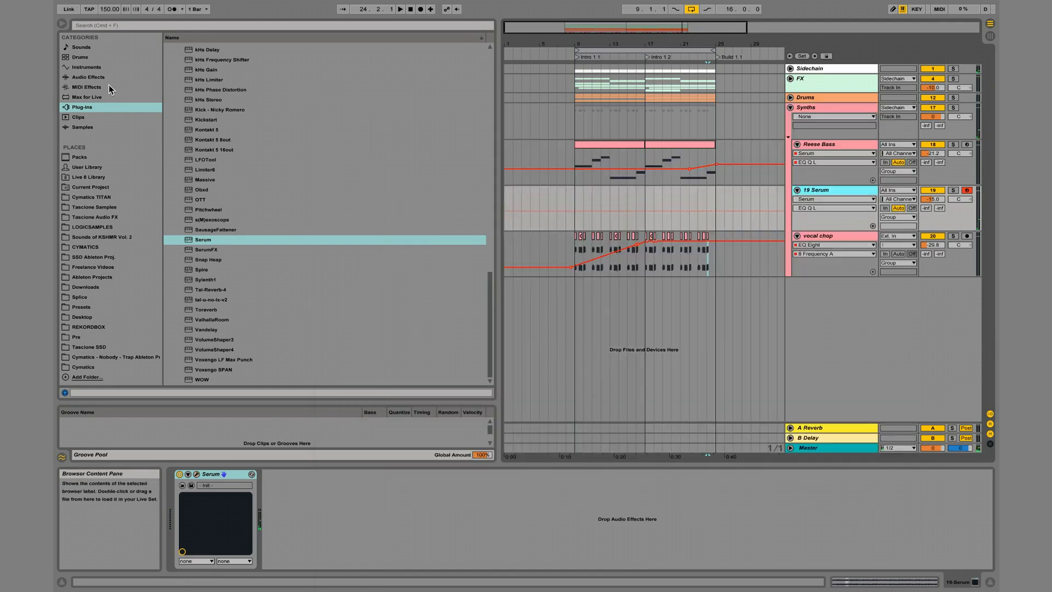
Add an EQ Eight after Serum and lower its second band to about -4 dB near 331 Hz.
click(92, 77)
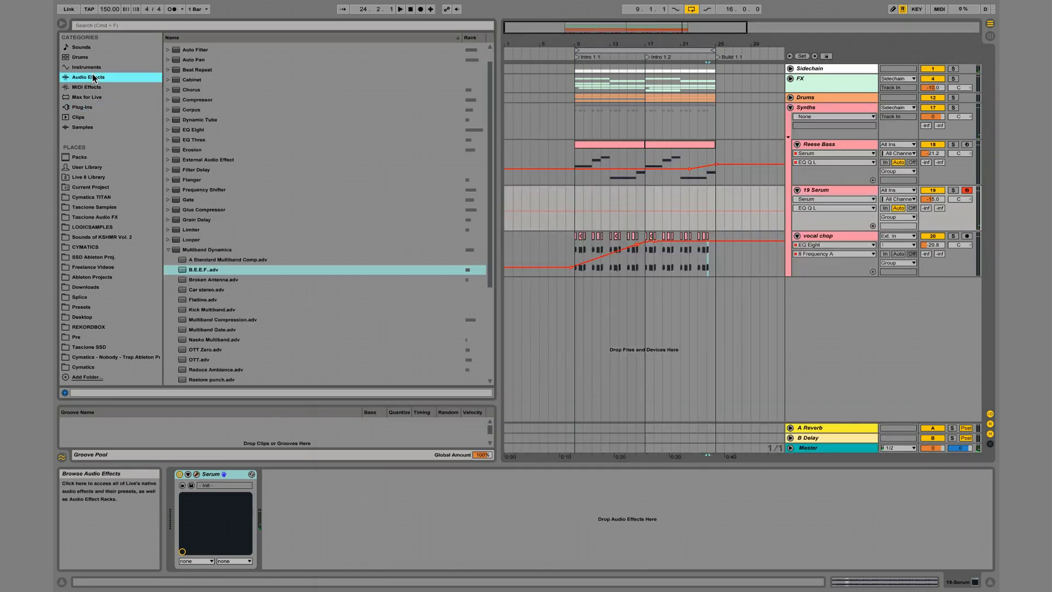
double_click(193, 130)
drag(653, 340, 681, 368)
double_click(643, 308)
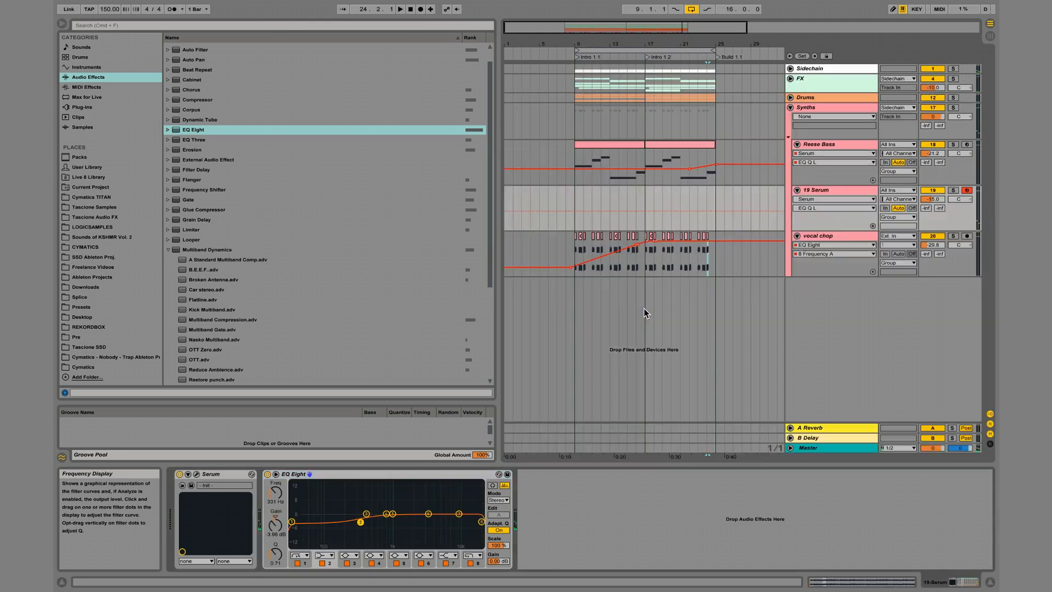
Enable Serum's reverb in Hall mode with a higher mix, and add its delay effect at 1/4.
click(196, 474)
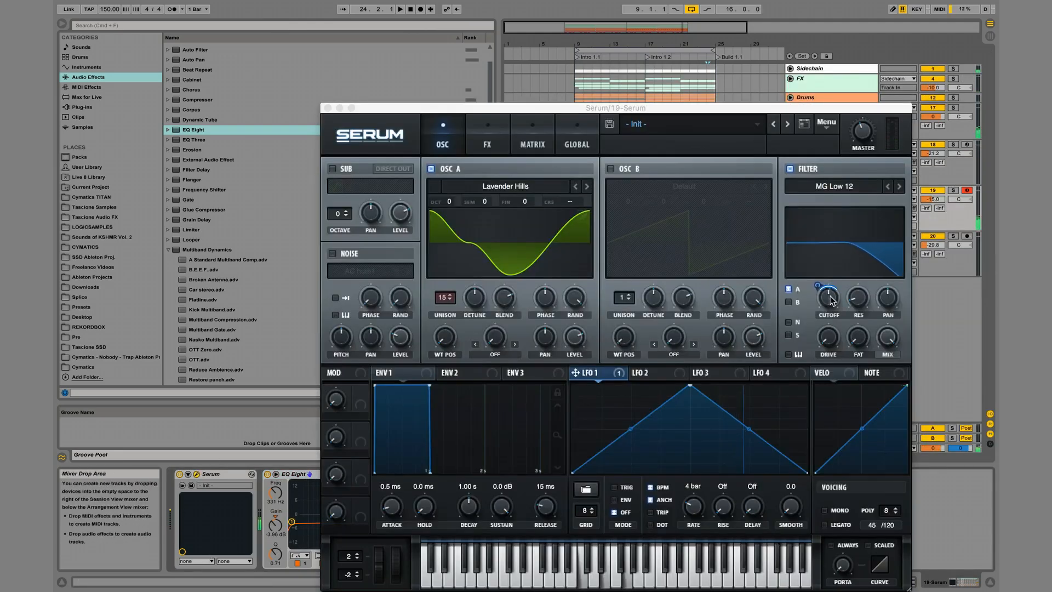
click(487, 142)
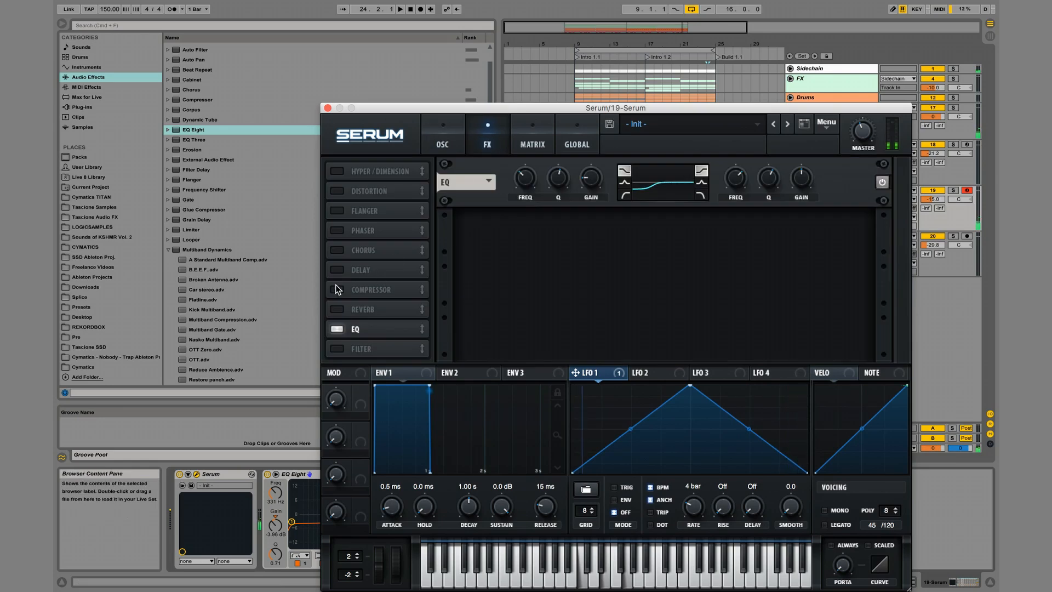
click(336, 309)
mouse_move(848, 176)
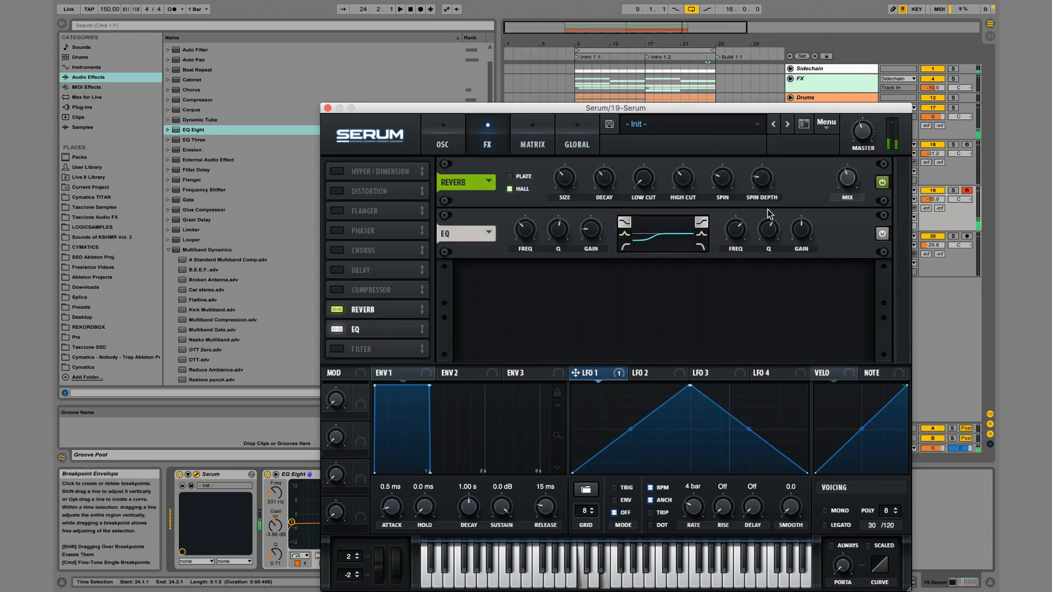
drag(843, 178, 839, 157)
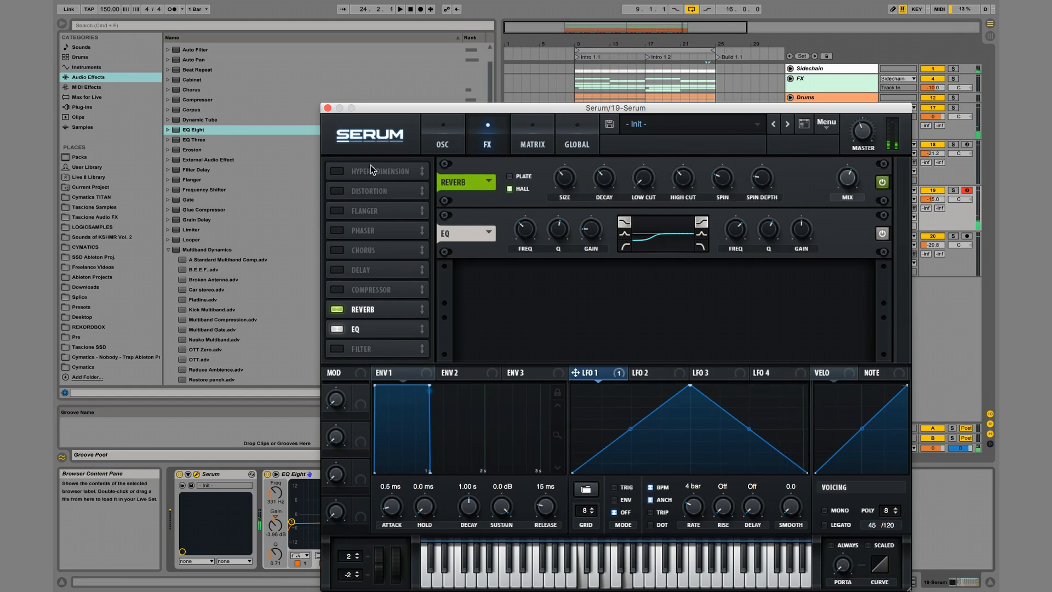
click(336, 270)
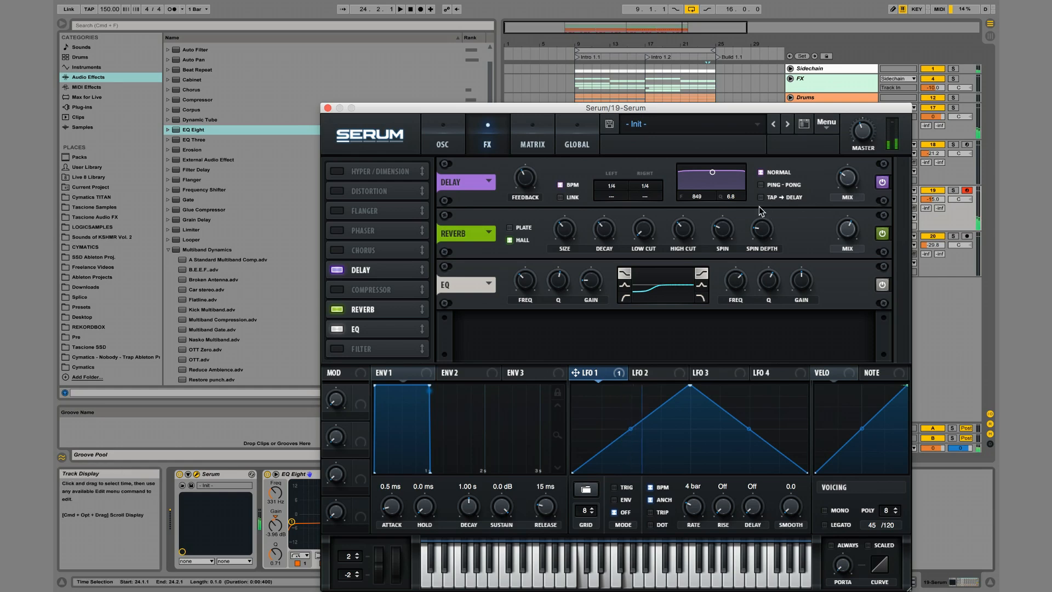
mouse_move(844, 192)
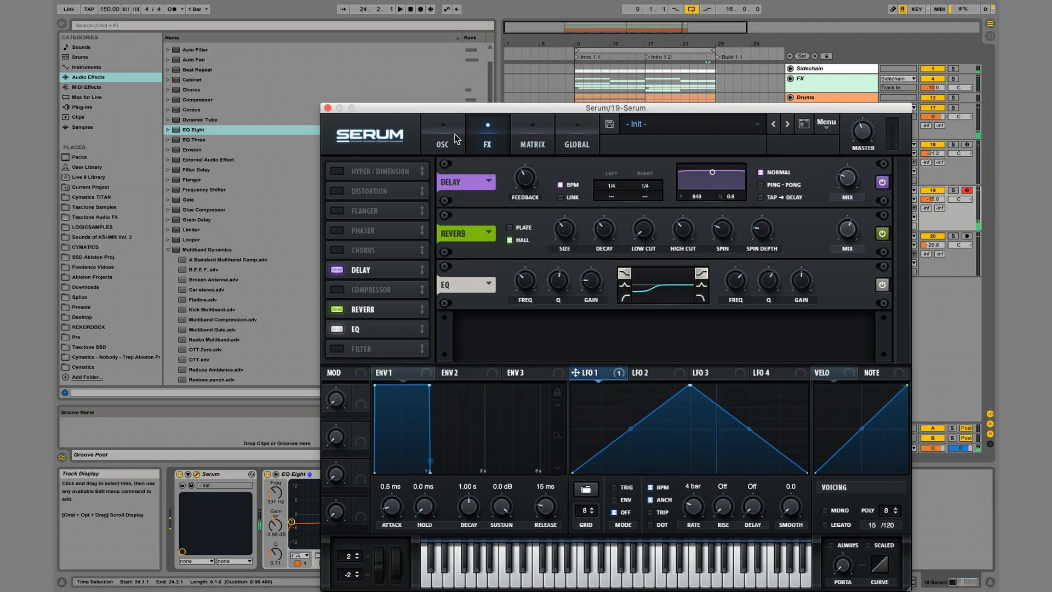
mouse_move(586, 279)
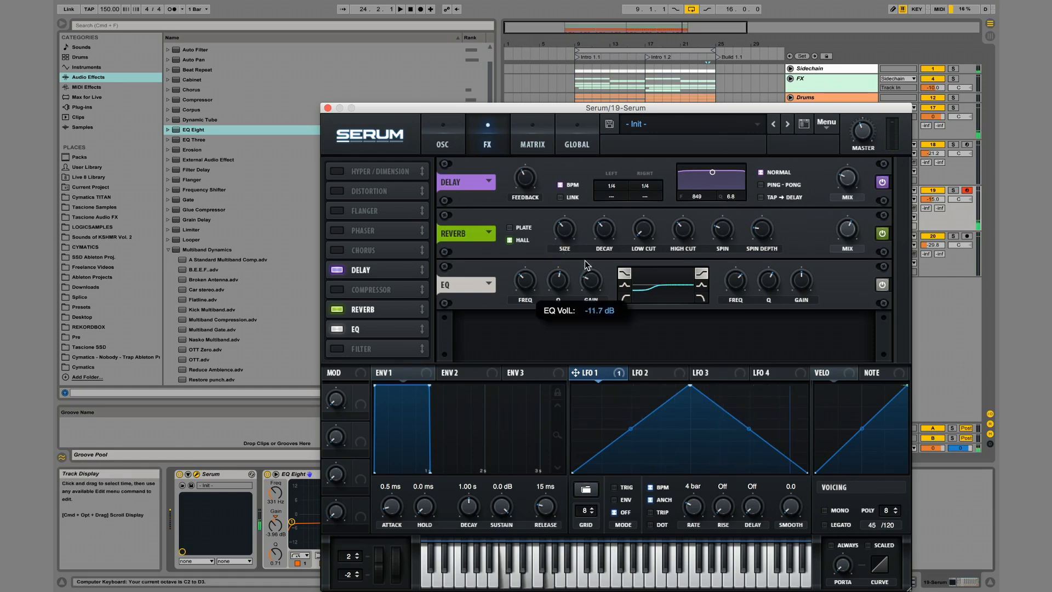
Display the OSC A wavetable in 3D and assign LFO 1 to its WT Pos.
click(455, 127)
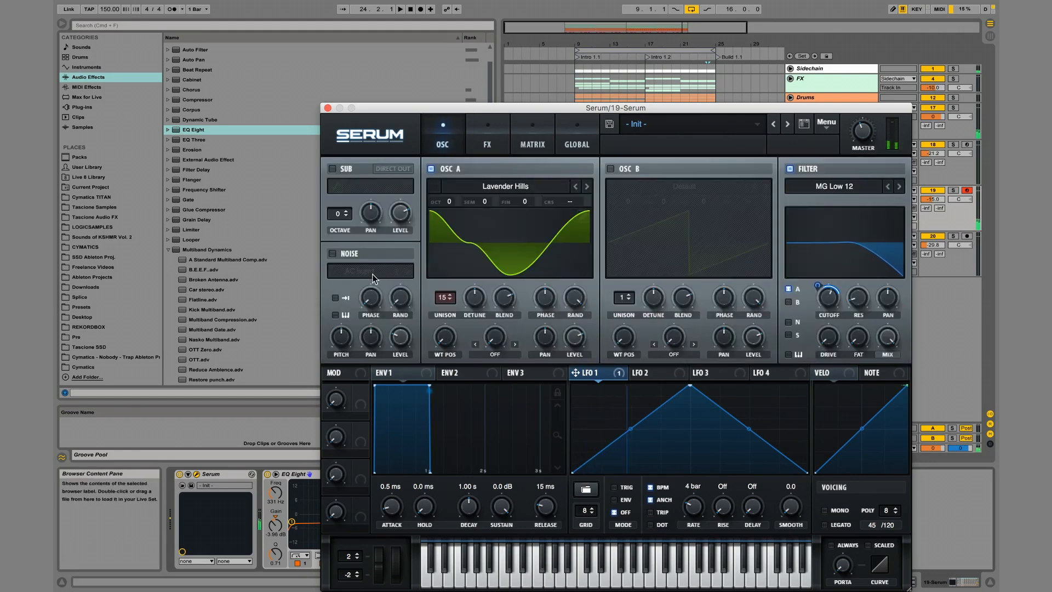
click(539, 245)
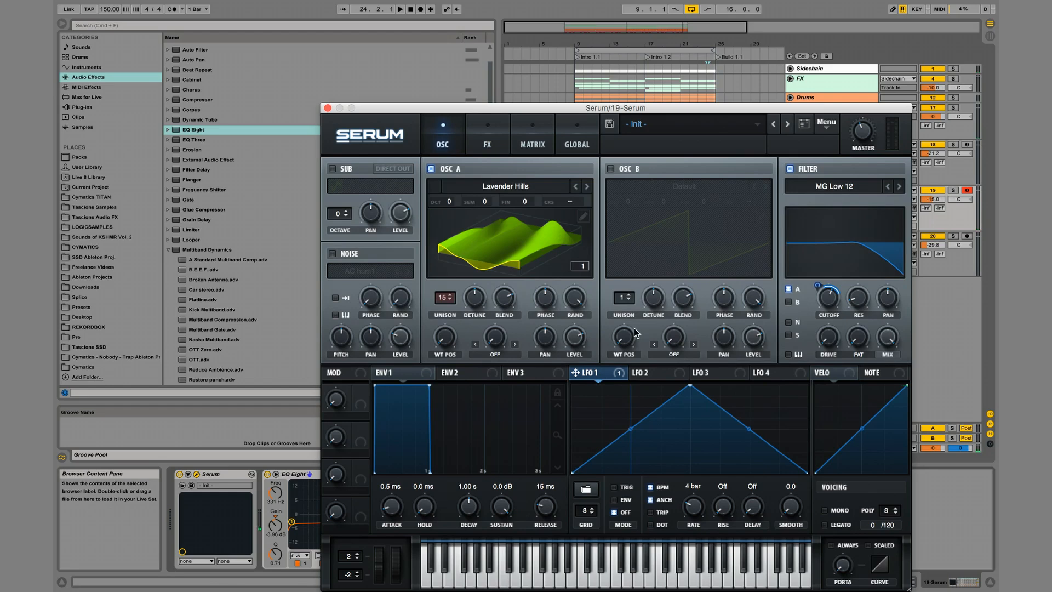
drag(606, 374, 438, 341)
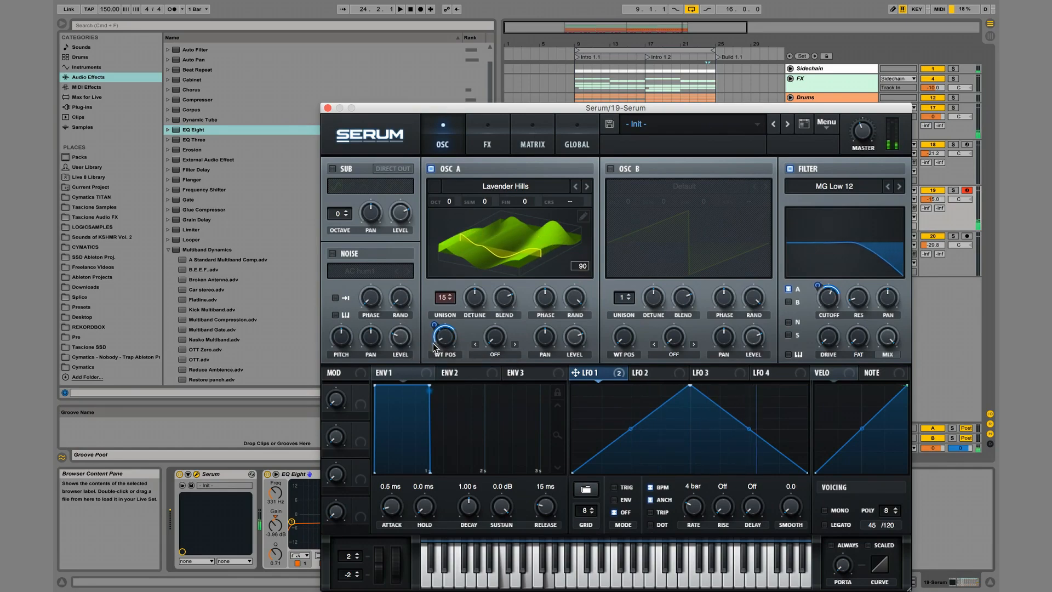
Load the Organics noise WindChimes into Serum's noise oscillator, lower its level, and close the synth window.
click(356, 271)
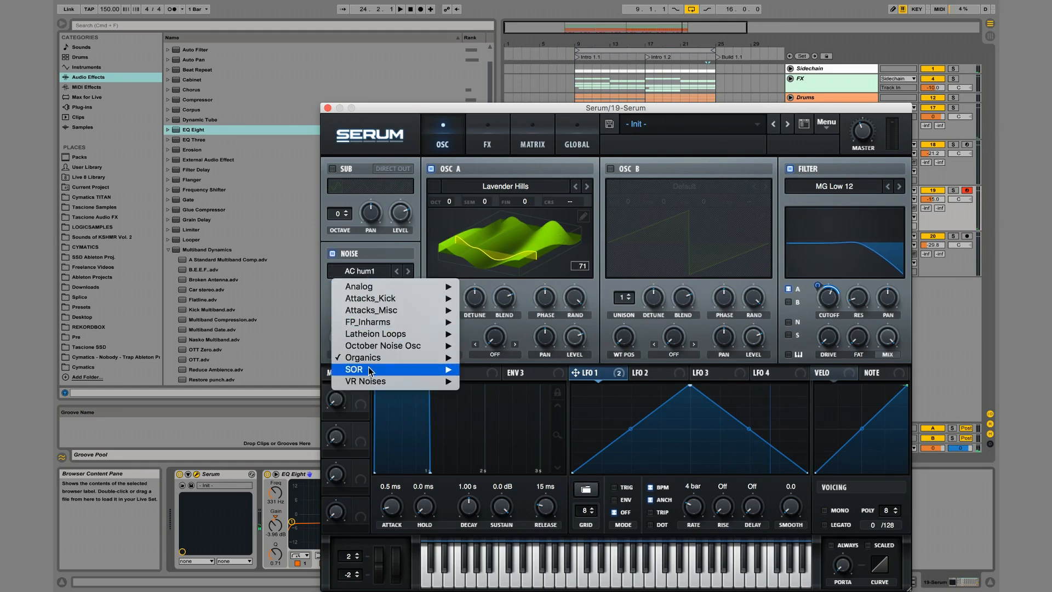
mouse_move(383, 357)
click(509, 535)
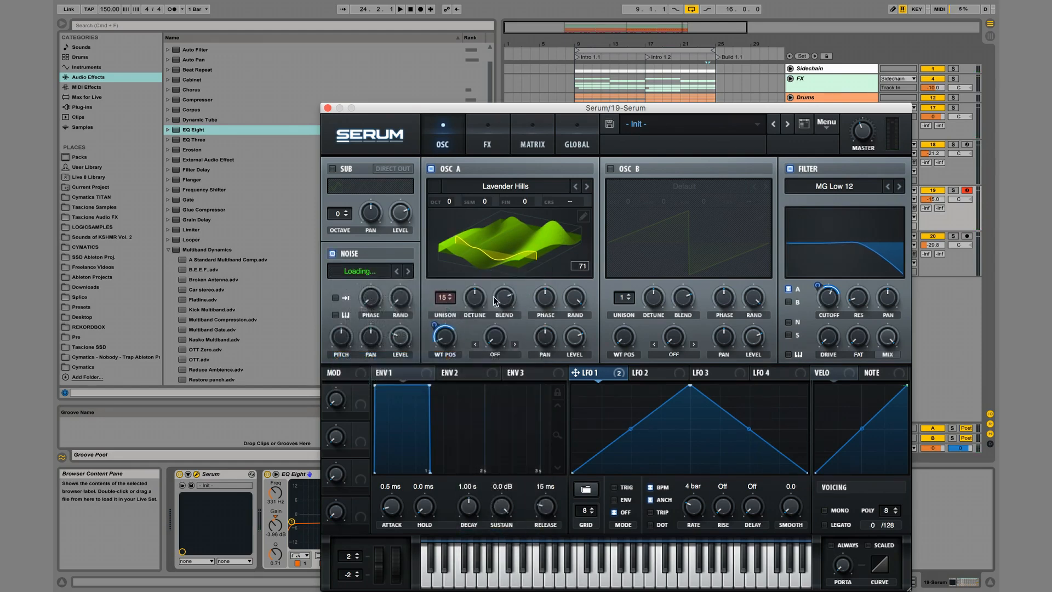
mouse_move(392, 342)
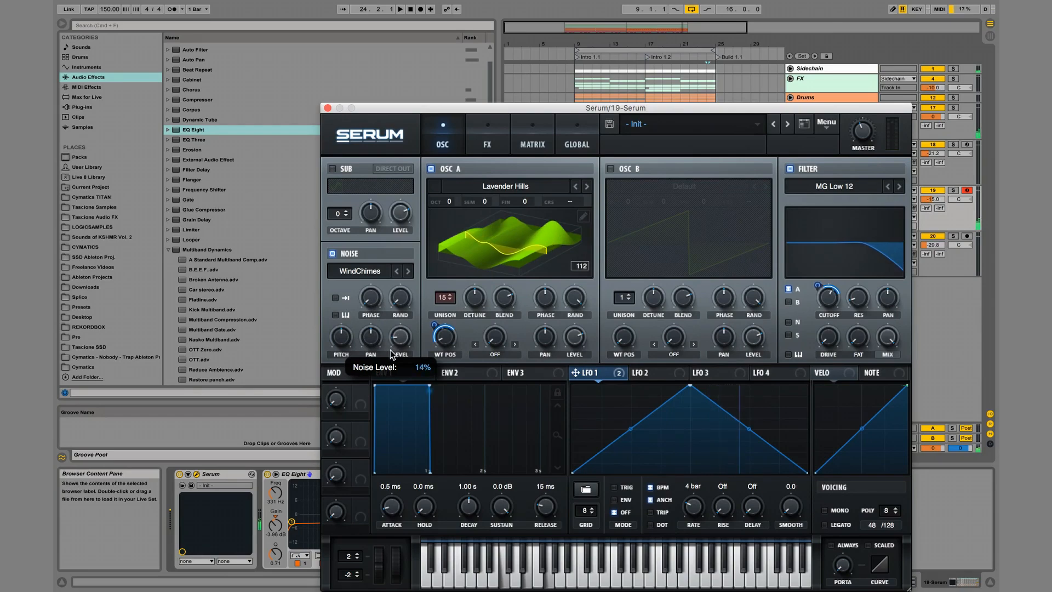
click(328, 107)
Copy the Reese Bass clip of Intro 1.1 to the 19 Serum track at 9.1.1.
click(620, 146)
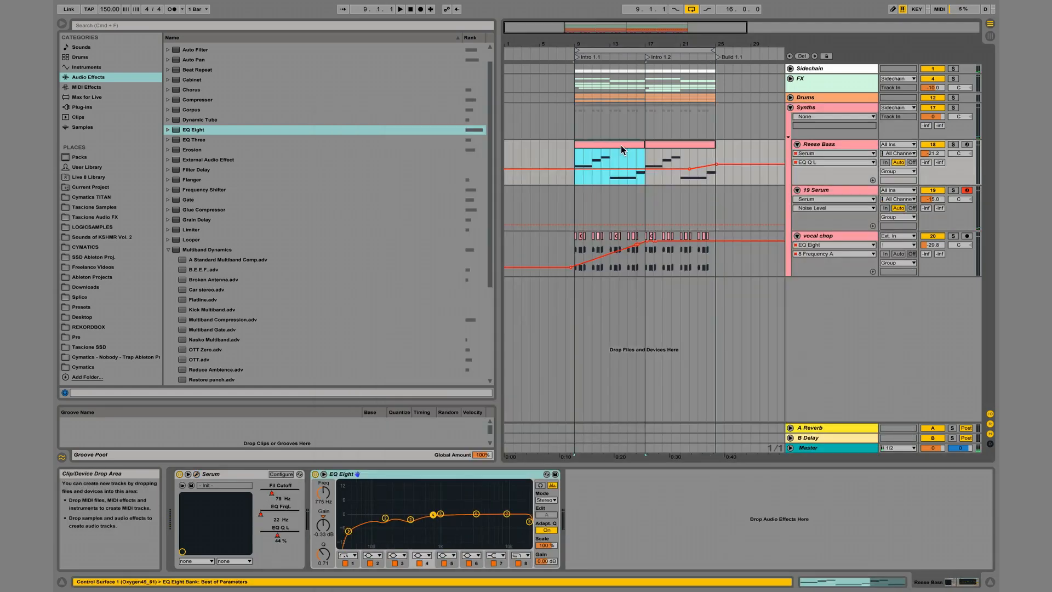
click(574, 210)
key(super+v)
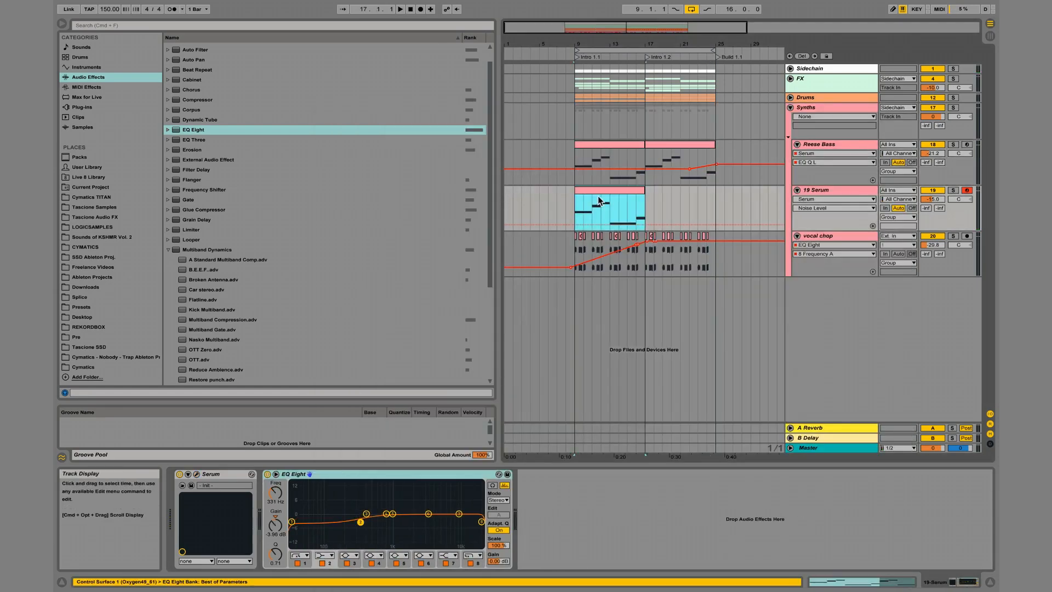
Open the copied clip on the 19 Serum track and duplicate its first note two octaves higher, at E2.
double_click(602, 192)
drag(421, 390, 842, 542)
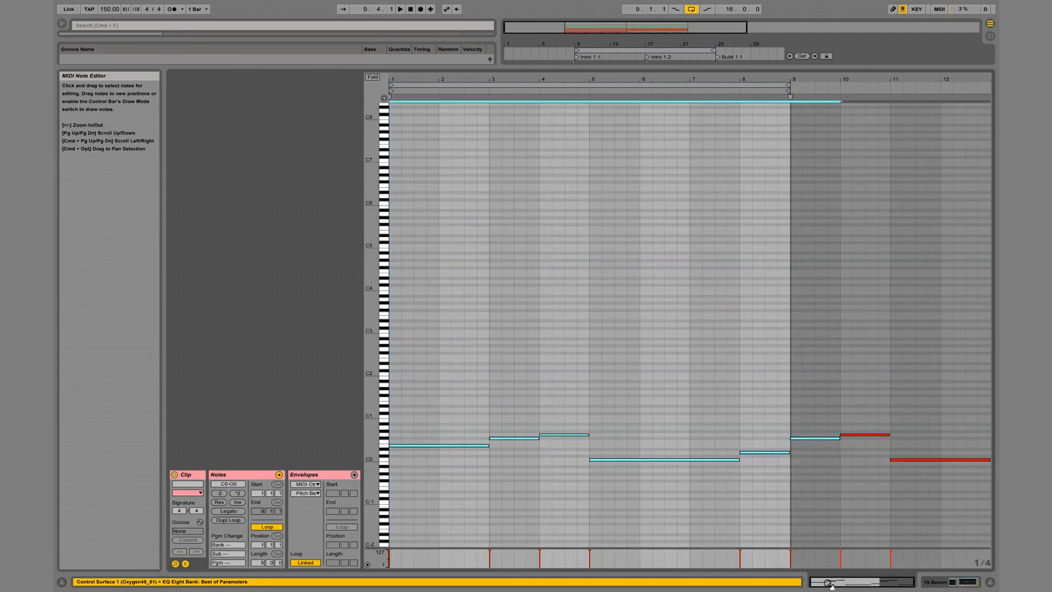
drag(478, 420, 453, 495)
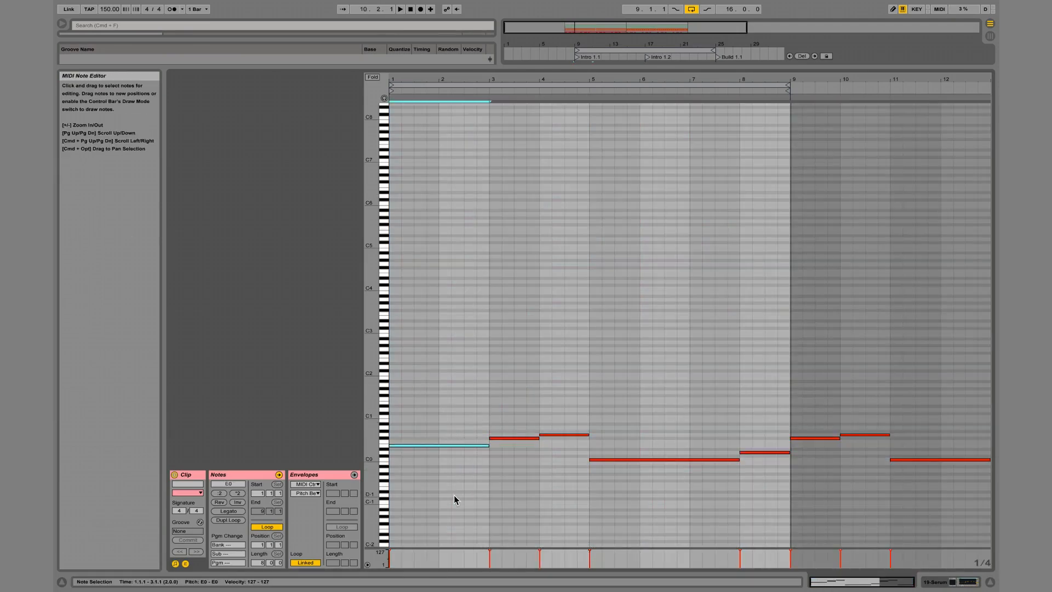
key(shift+Up)
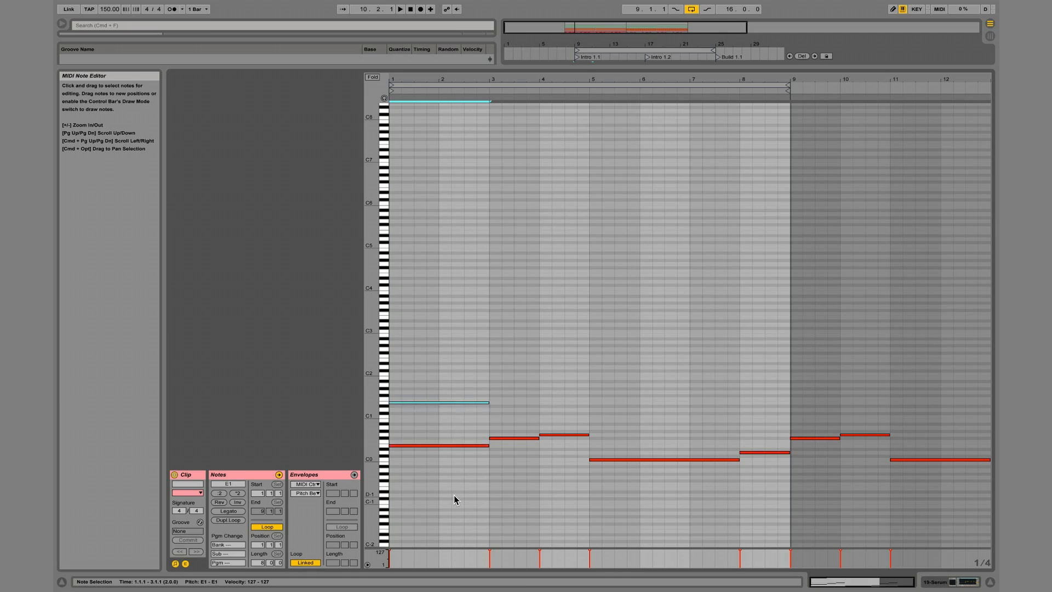
key(Up)
key(Down)
key(shift+Up)
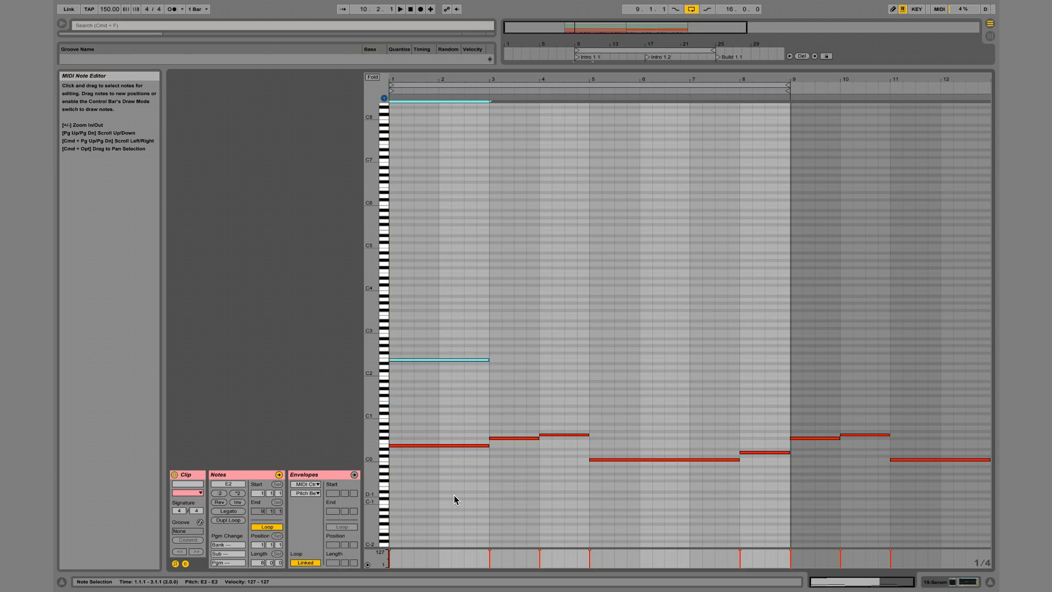
Stack G2 and B2 above the E2 note to complete the first chord, and play it back.
key(super+c)
key(super+v)
key(Up)
key(Up)
key(Up)
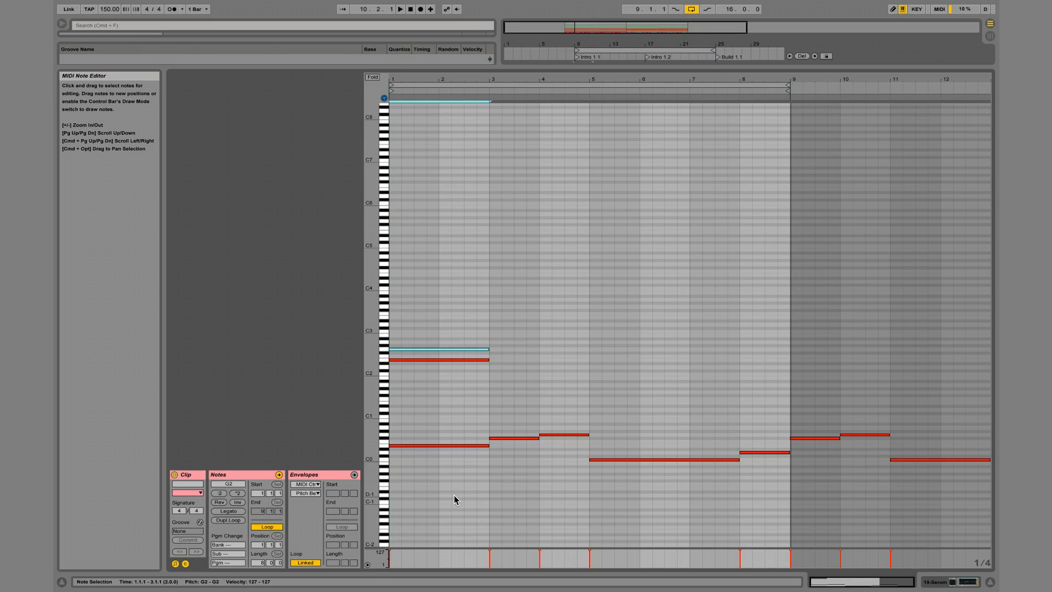
key(Up)
key(Up)
key(Up)
key(Up)
key(space)
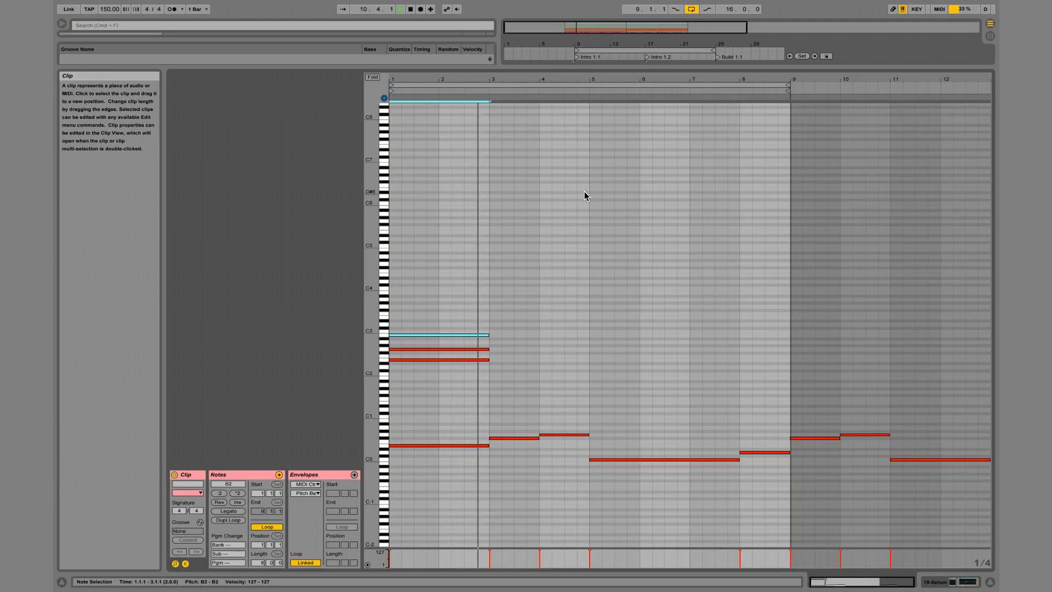
key(space)
Try building a chord of F#2, A2 and C#3 above the bar 3 bass note and play it.
click(523, 438)
key(shift+Up)
key(shift+Up)
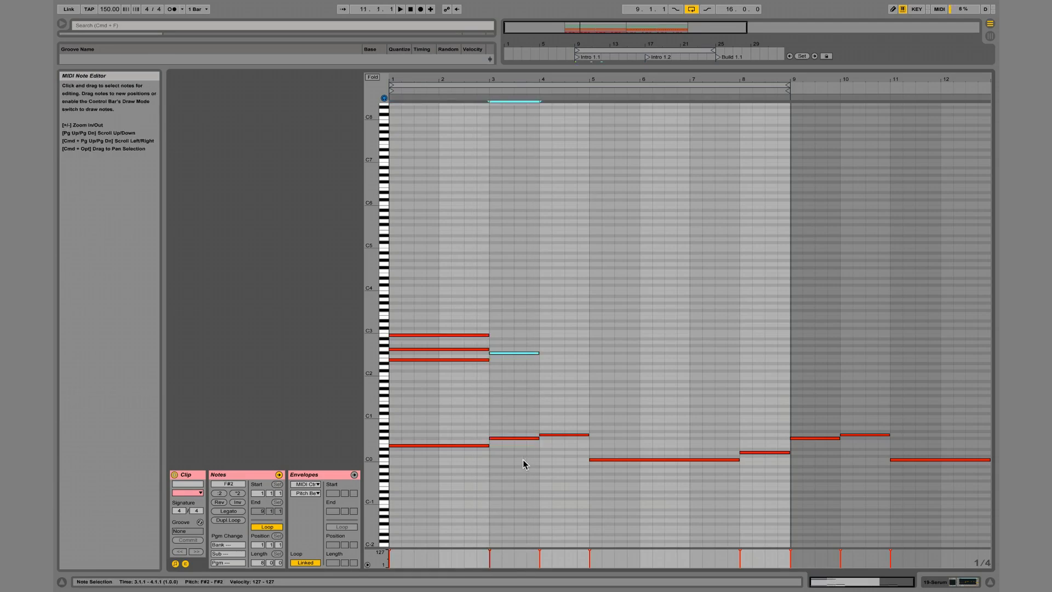
key(Up)
key(Up)
key(Up)
key(Up)
key(Up)
key(Up)
key(Up)
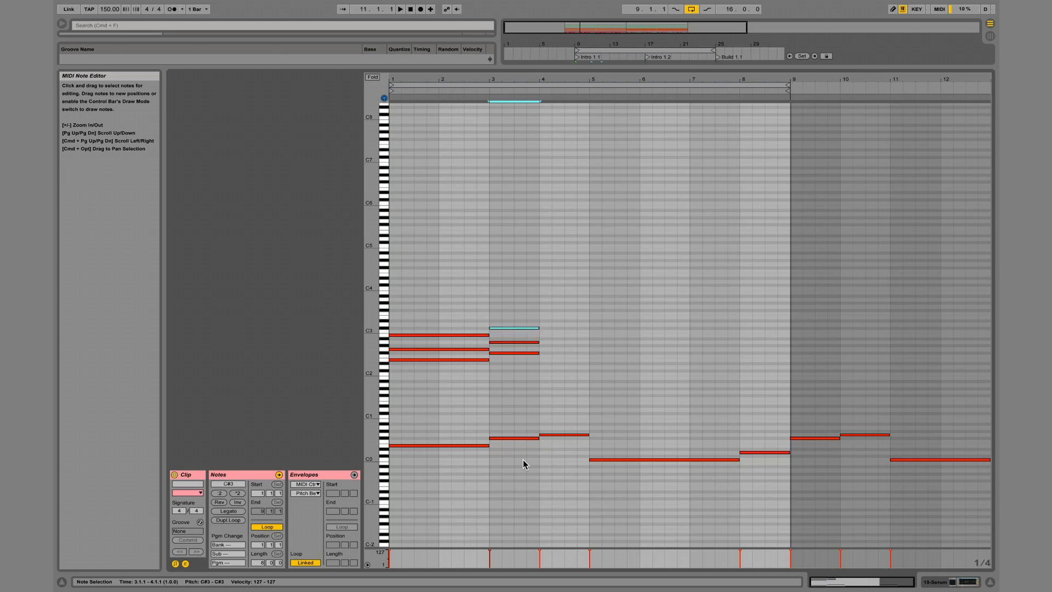
key(space)
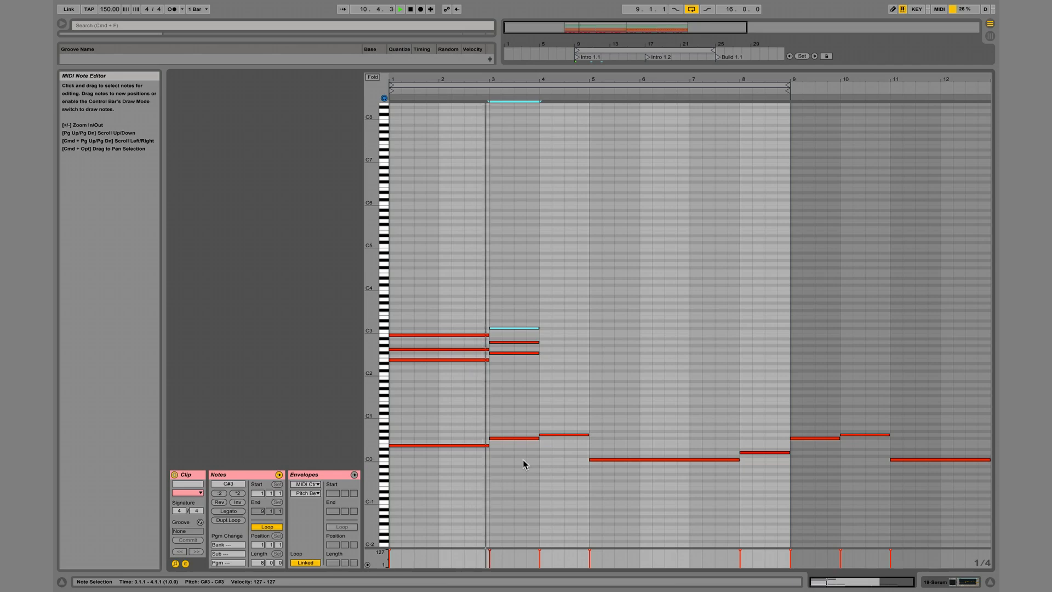
key(space)
Try the bar 3 chord with its middle note raised to A#2, then delete the chord above the bass note.
click(528, 343)
key(space)
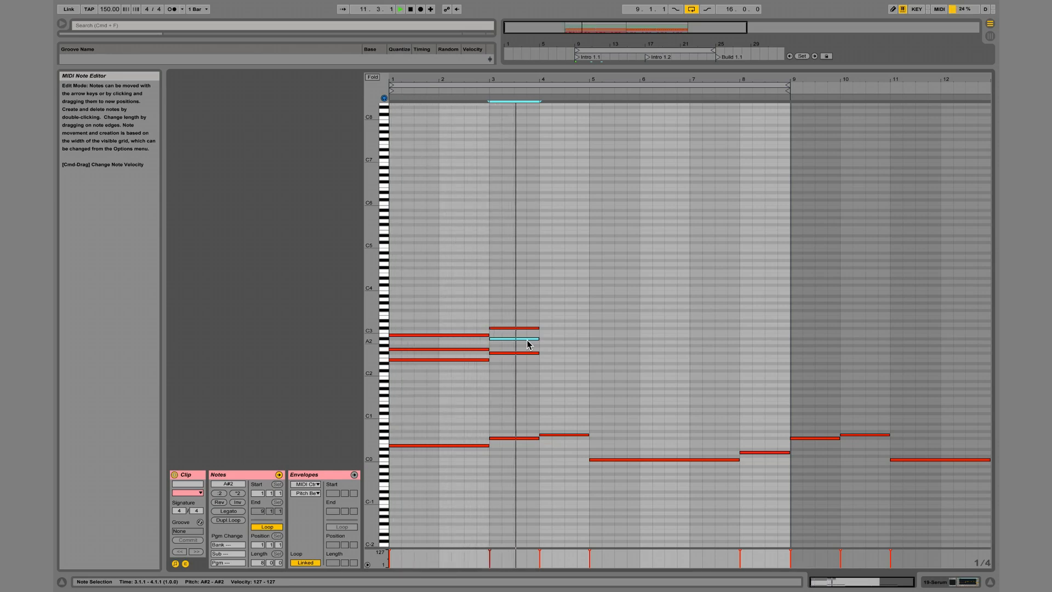
drag(527, 310, 516, 455)
key(Delete)
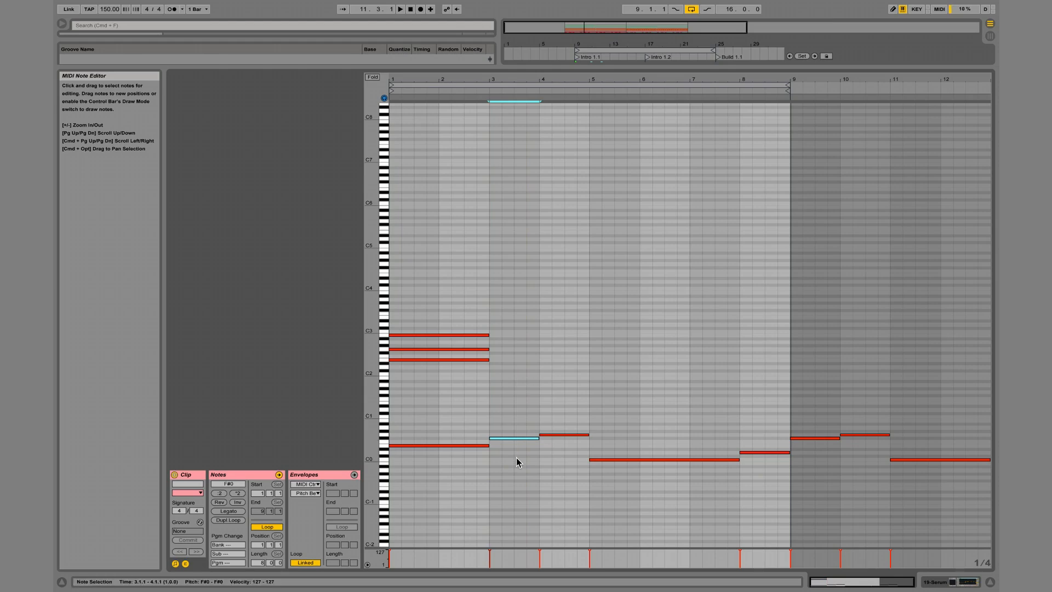
Build a chord over the bar 3 bass note from F#2, A2 and C#2, and play it back.
key(shift+Up)
key(shift+Up)
key(Up)
key(Up)
key(Up)
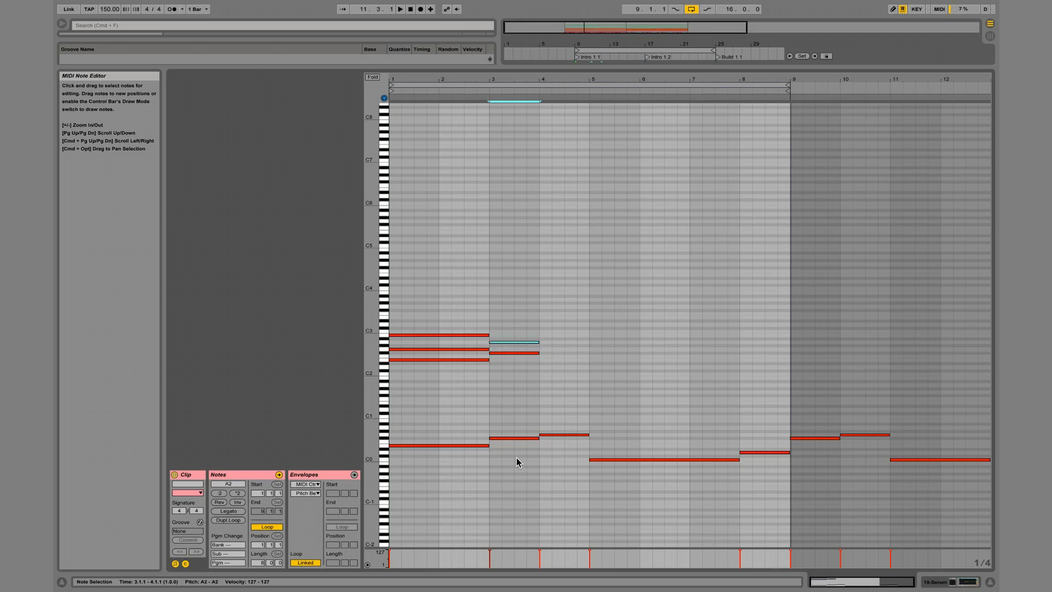
key(Up)
key(Up)
key(Up)
key(Up)
key(shift+Down)
key(space)
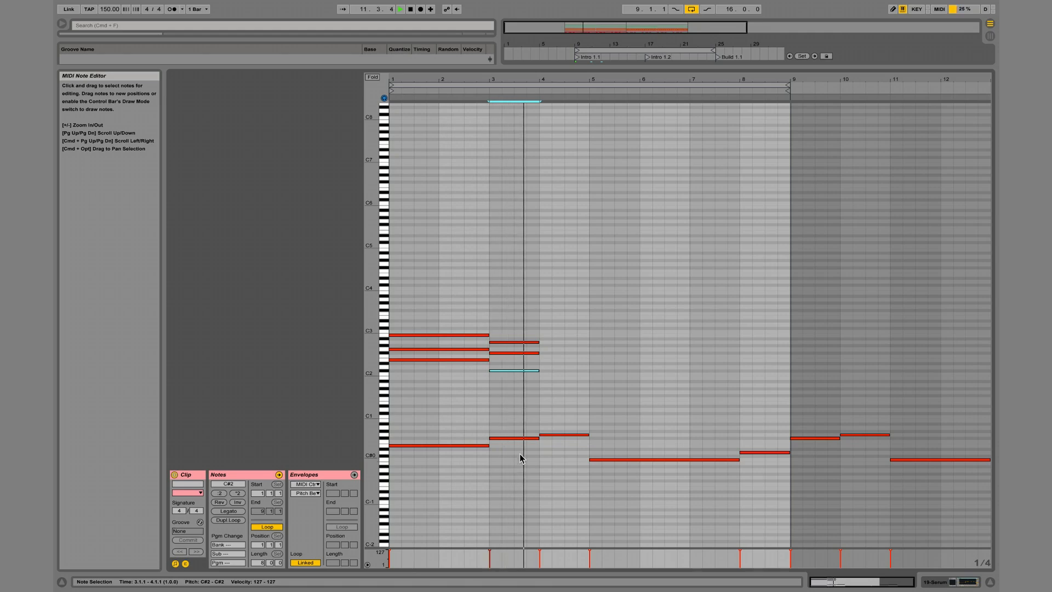
key(space)
Duplicate the bar 4 bass note two octaves higher, at G2.
click(567, 435)
key(super+c)
key(super+v)
key(shift+Up)
key(shift+Up)
Stack B2 and D3 above the G2 note in bar 4 and play the chord.
key(super+c)
key(super+v)
key(Up)
key(Up)
key(Up)
key(Up)
key(super+c)
key(super+v)
key(Up)
key(Up)
key(Up)
key(space)
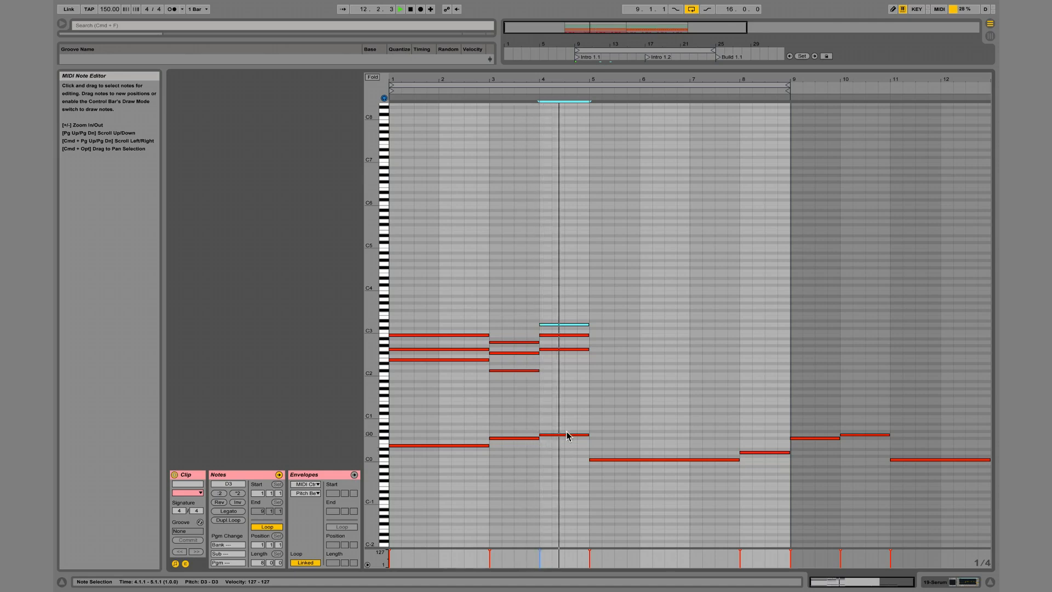
key(space)
Duplicate the long bass note starting at bar 5 two octaves higher, at C2.
drag(635, 450, 634, 481)
key(super+c)
key(super+v)
key(shift+Up)
key(shift+Up)
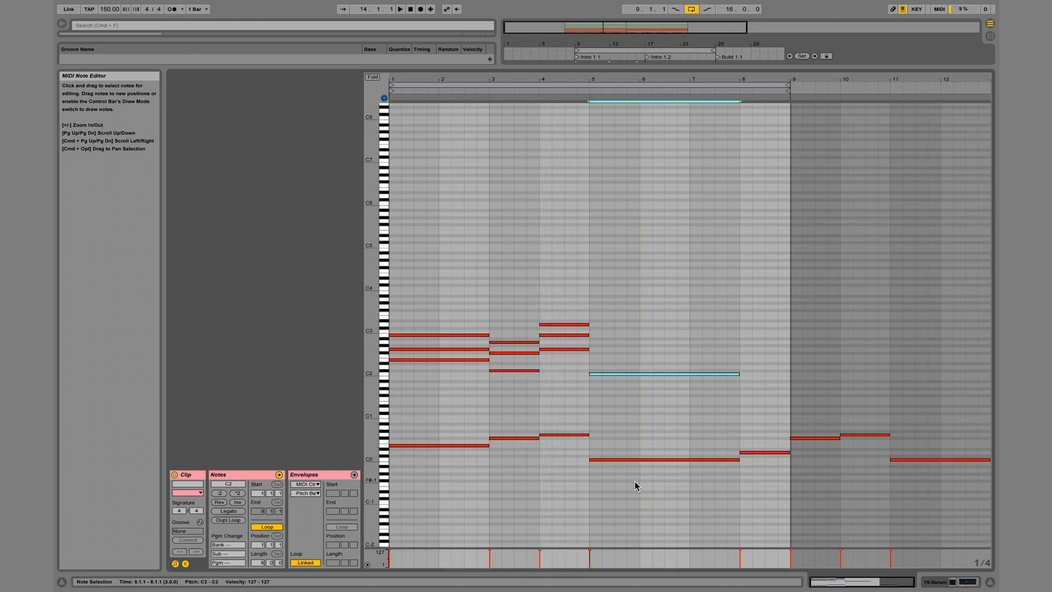
Stack E2, G2 and C3 above the long C2 note to complete the bar 5 chord.
key(super+c)
key(super+v)
key(Up)
key(Up)
key(Up)
key(Up)
key(super+c)
key(super+v)
key(Up)
key(Up)
key(Up)
key(super+c)
key(super+v)
key(Up)
key(Up)
key(Up)
key(Up)
key(Up)
Duplicate the first chord's E2 note one octave higher, at E3.
click(519, 365)
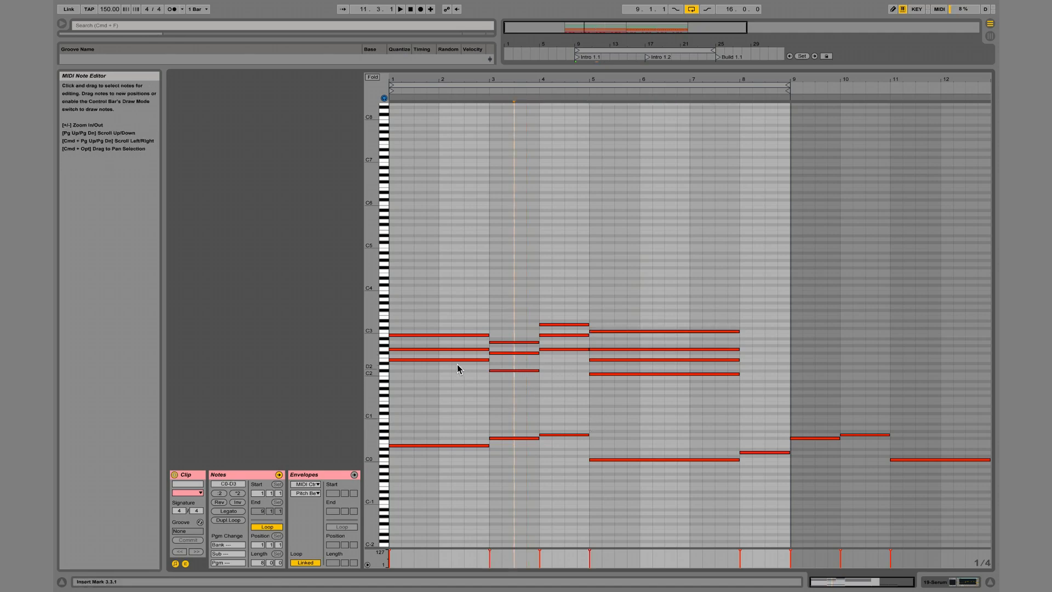
click(457, 359)
key(super+c)
key(super+v)
key(shift+Up)
Try adding an octave copy of the bar 3 chord's F#2 and lowering it to C3.
click(517, 364)
click(516, 354)
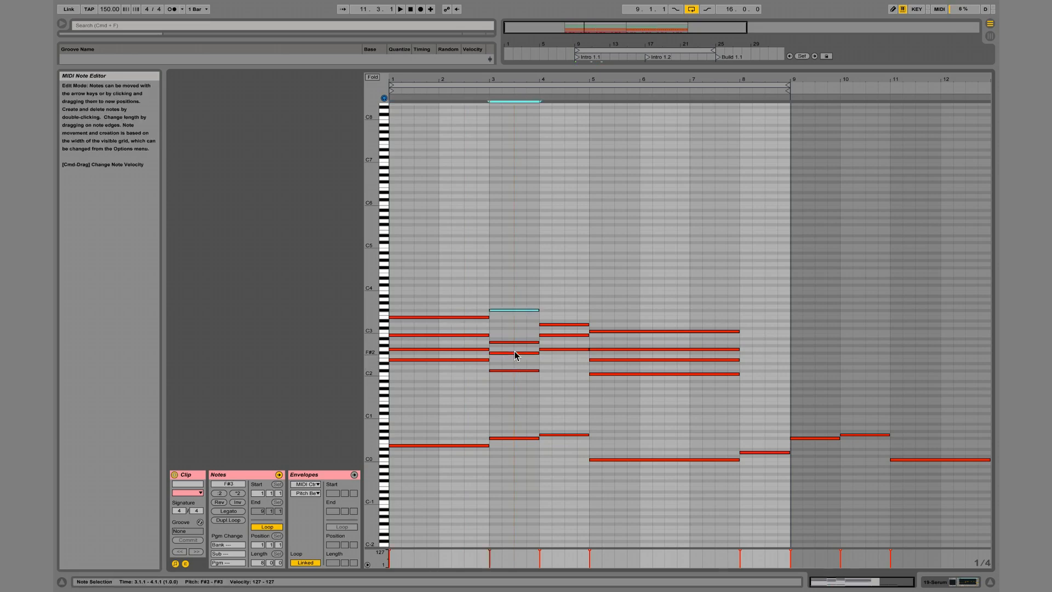
key(Down)
key(Down)
key(Down)
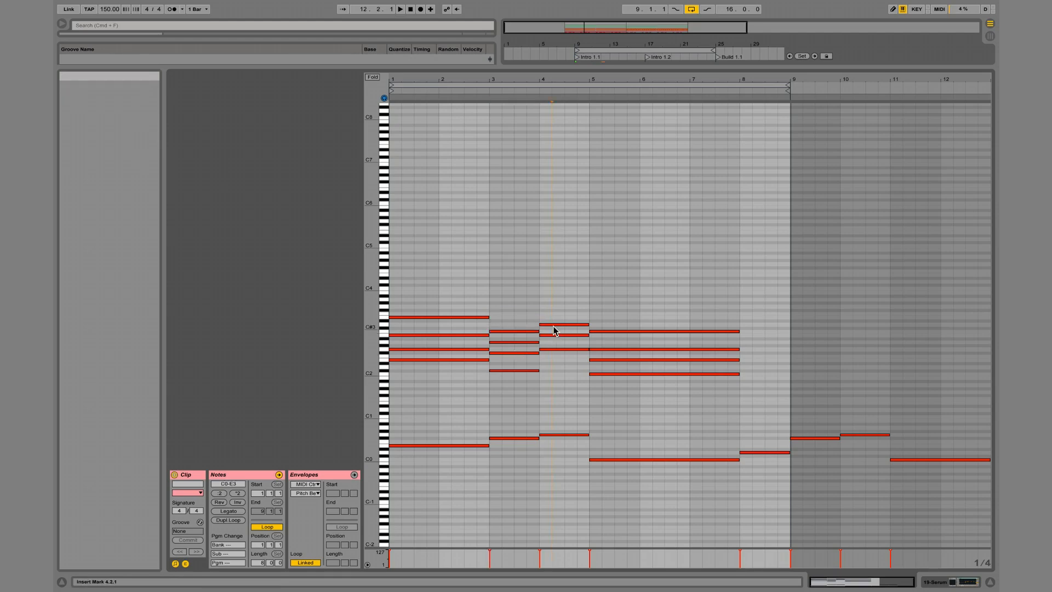
Duplicate the bar 4 chord's G2 at G3 and play the chords with the 19 Serum track soloed.
click(559, 350)
key(space)
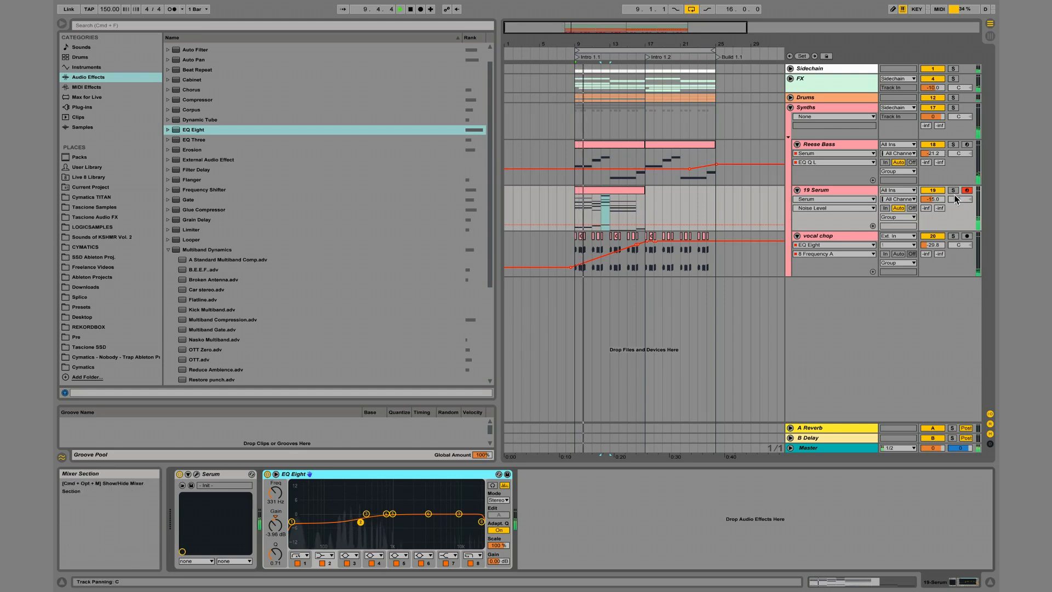
click(954, 191)
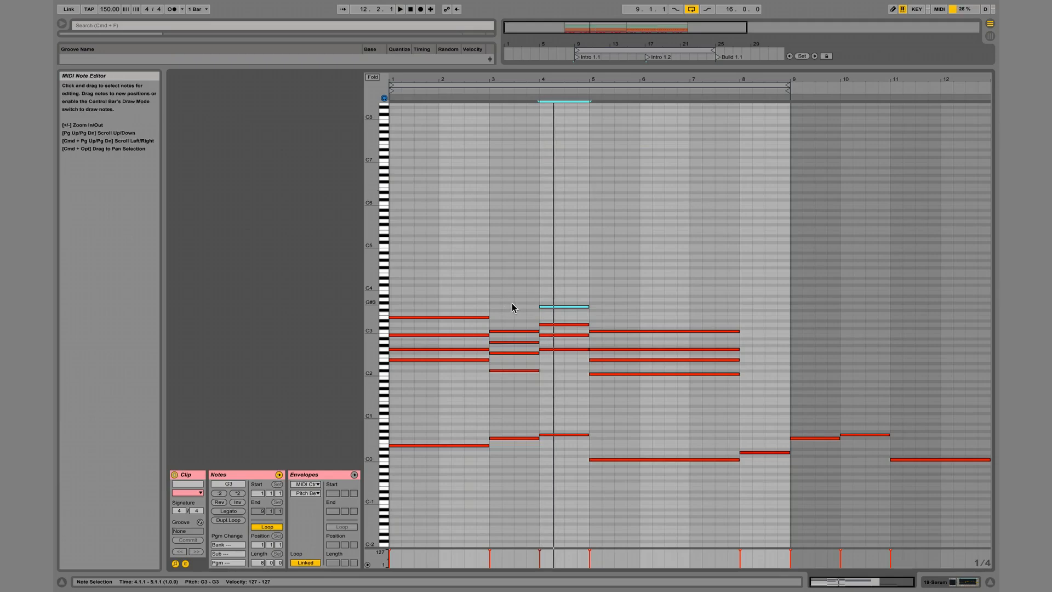
Delete the C3 note from the bar 3 chord and stop playback.
click(512, 307)
click(512, 331)
key(Delete)
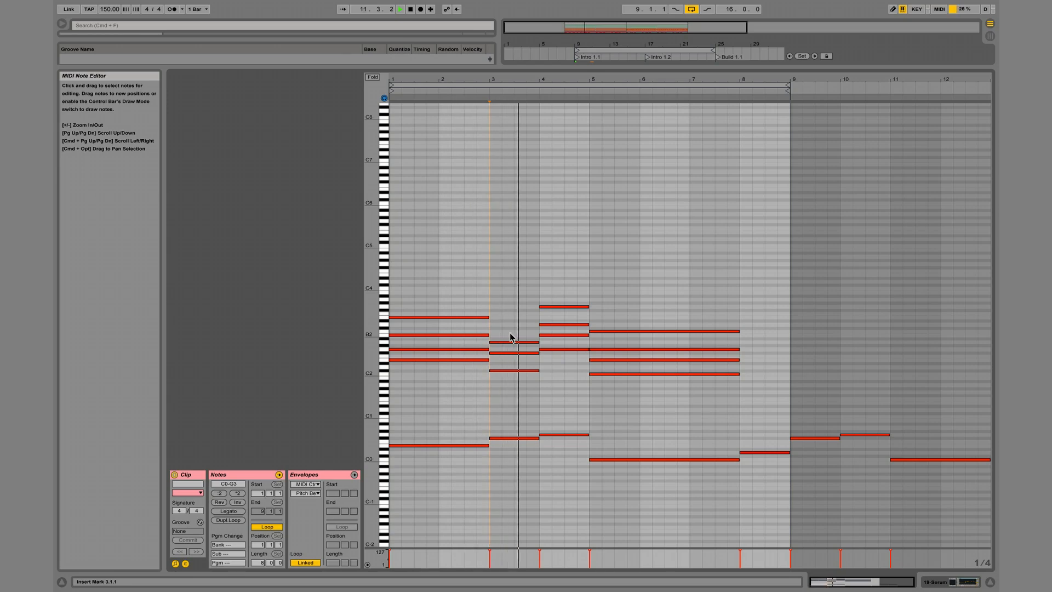
key(space)
Try doubling the bar 3 chord's C#2 note one octave higher, at C#3.
click(516, 371)
key(super+c)
key(super+v)
key(shift+Up)
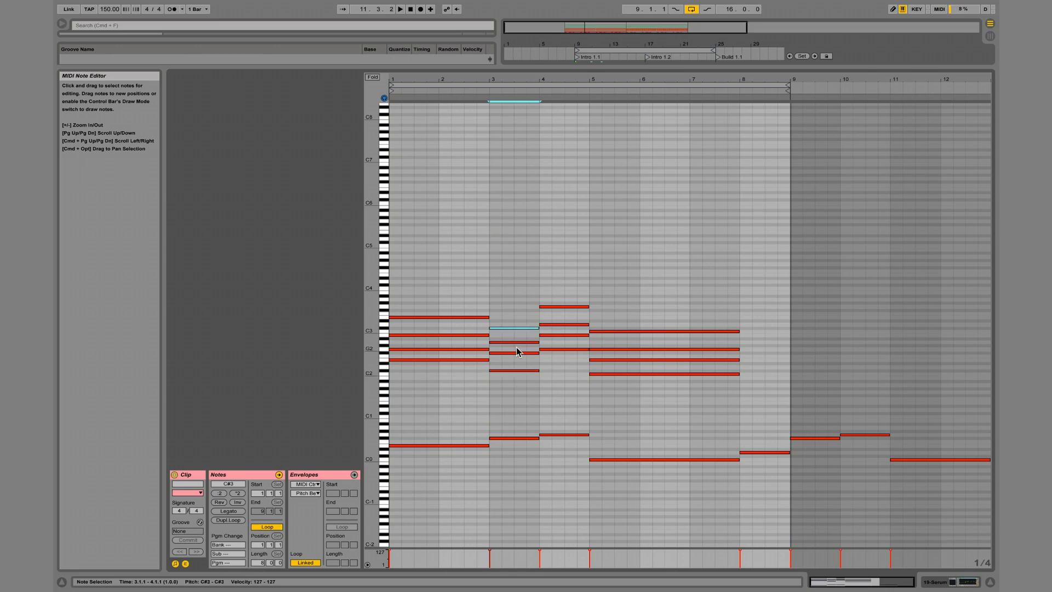
click(515, 353)
click(515, 328)
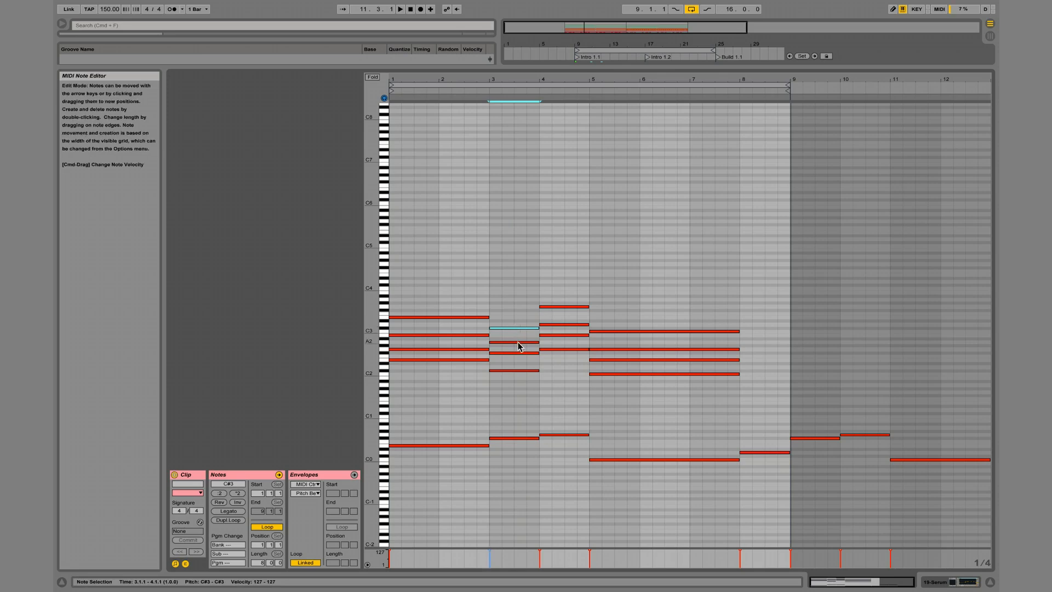
Try removing the bar 3 chord and extending the first chord's upper notes to bar 4, then play it.
drag(511, 418, 507, 324)
key(Delete)
drag(452, 291, 438, 466)
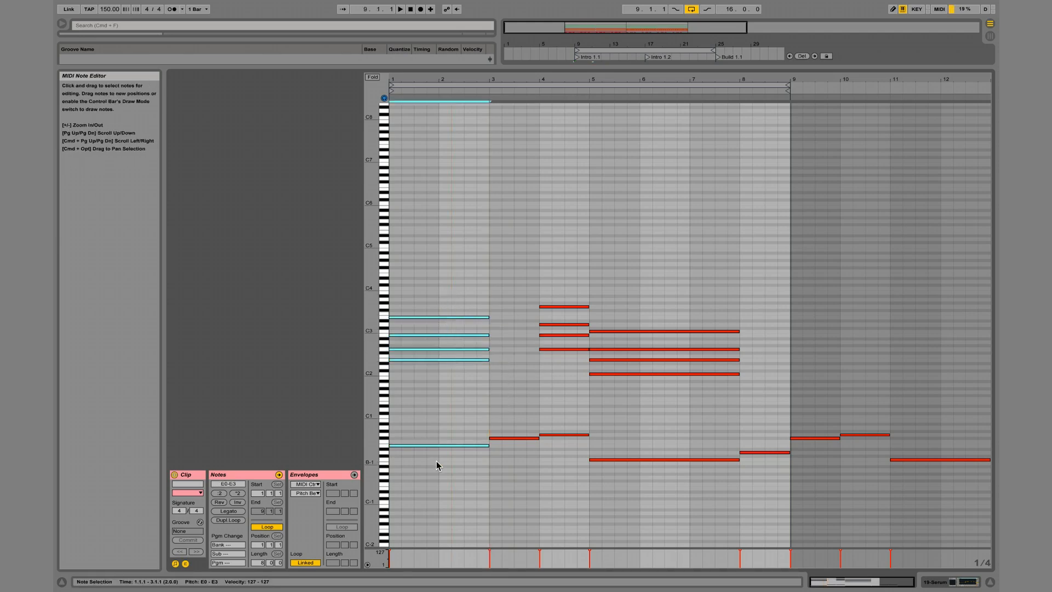
drag(445, 426, 464, 302)
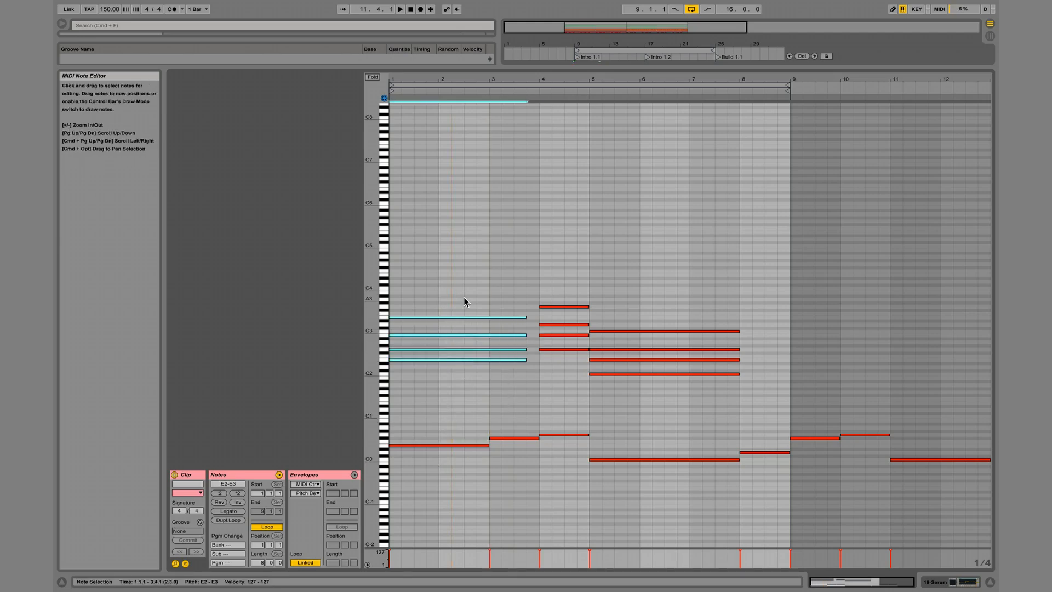
key(space)
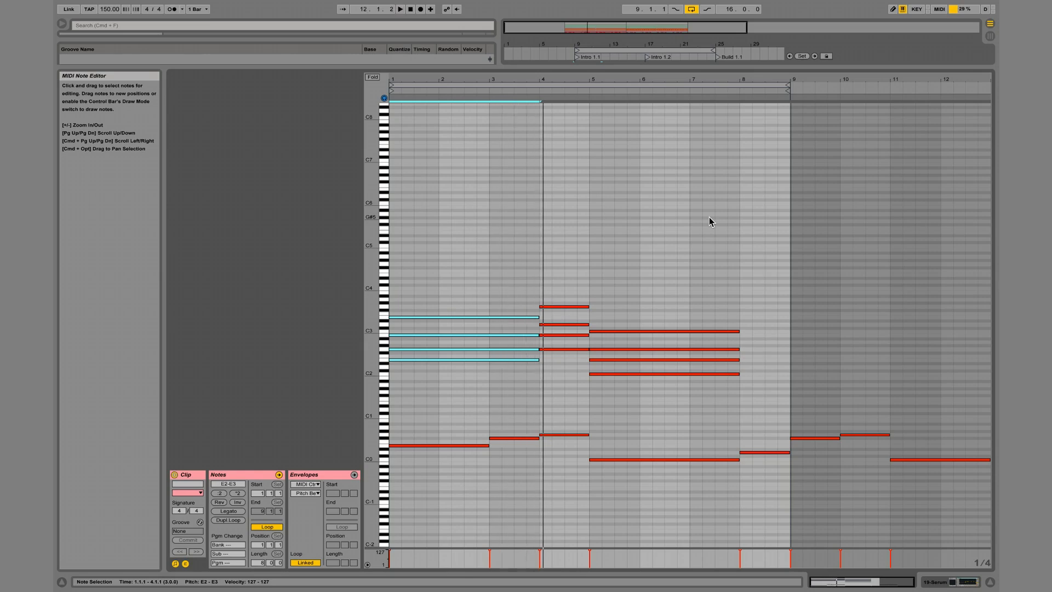
Undo the first chord's extension, the bar 3 chord's deletion and the C#3 copy, and play from bar 3.
key(super+z)
key(super+z)
key(super+z)
key(super+z)
key(super+z)
key(super+z)
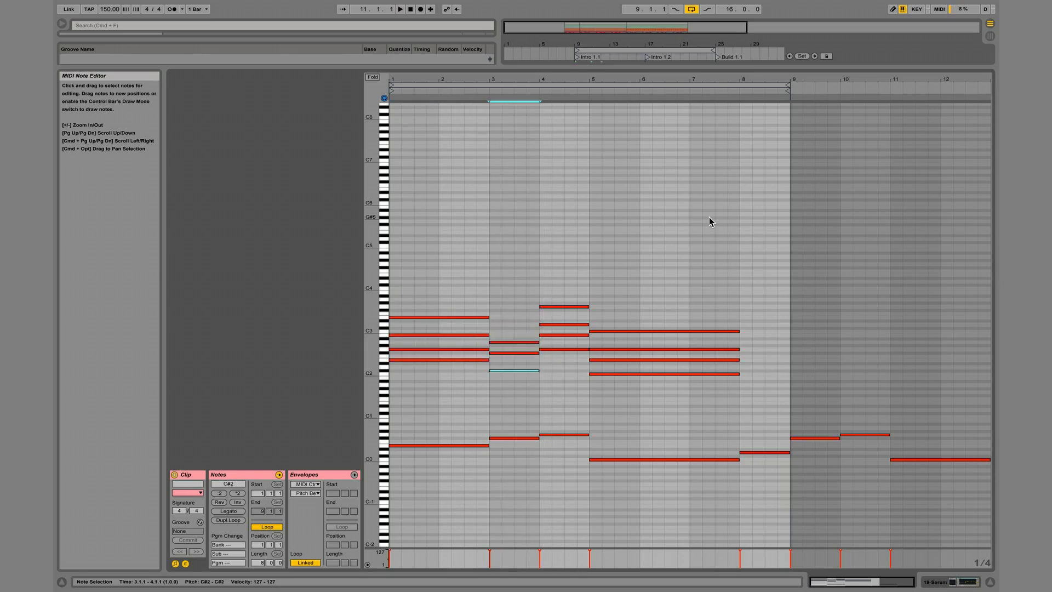
key(Delete)
click(483, 91)
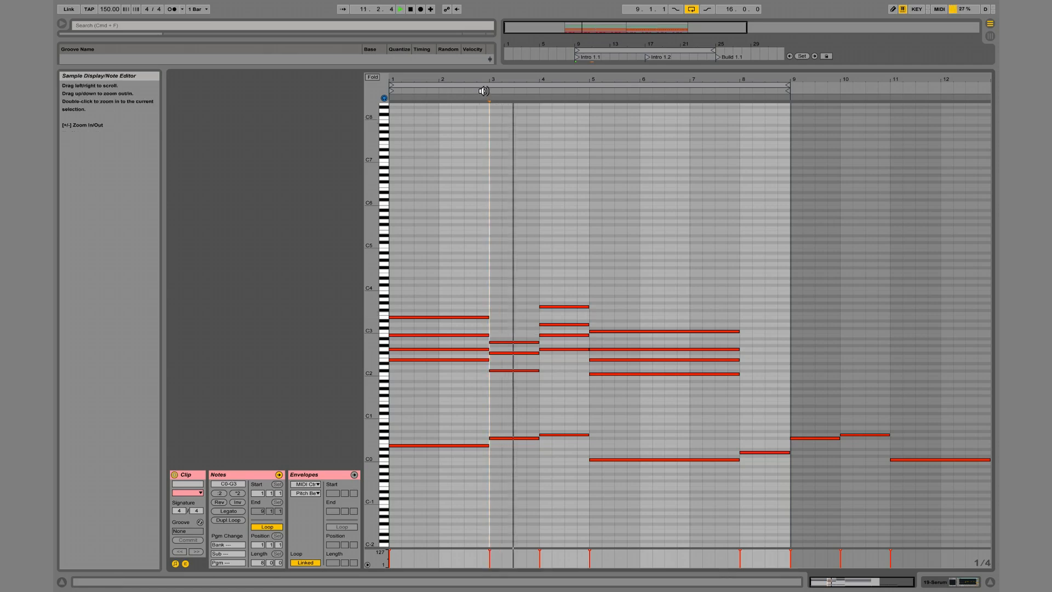
Move the bar 3 chord's C#2 note up to D3 and play the progression.
click(523, 370)
key(shift+Up)
key(Up)
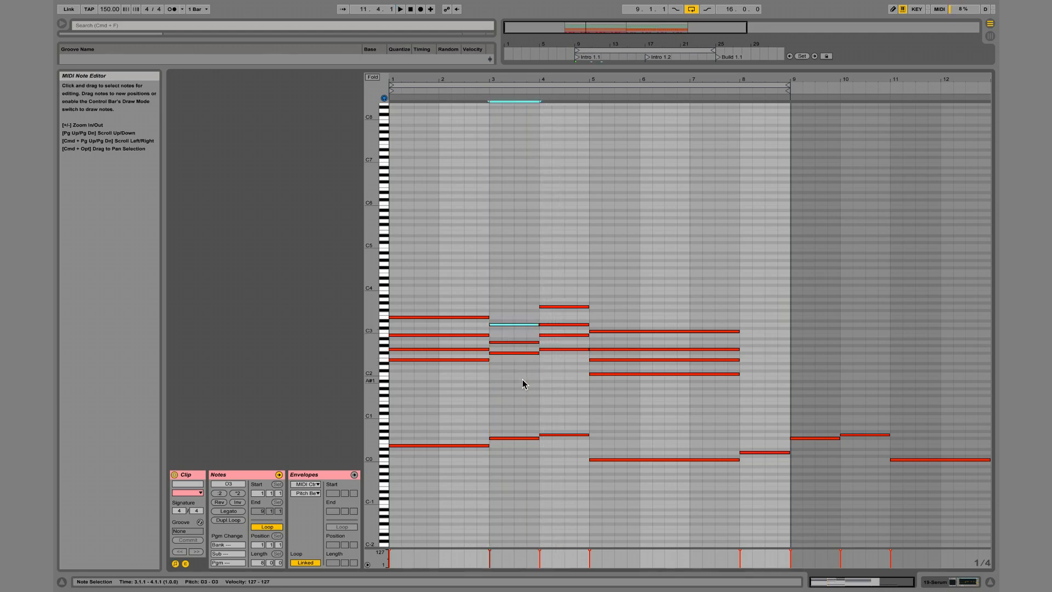
click(481, 108)
key(space)
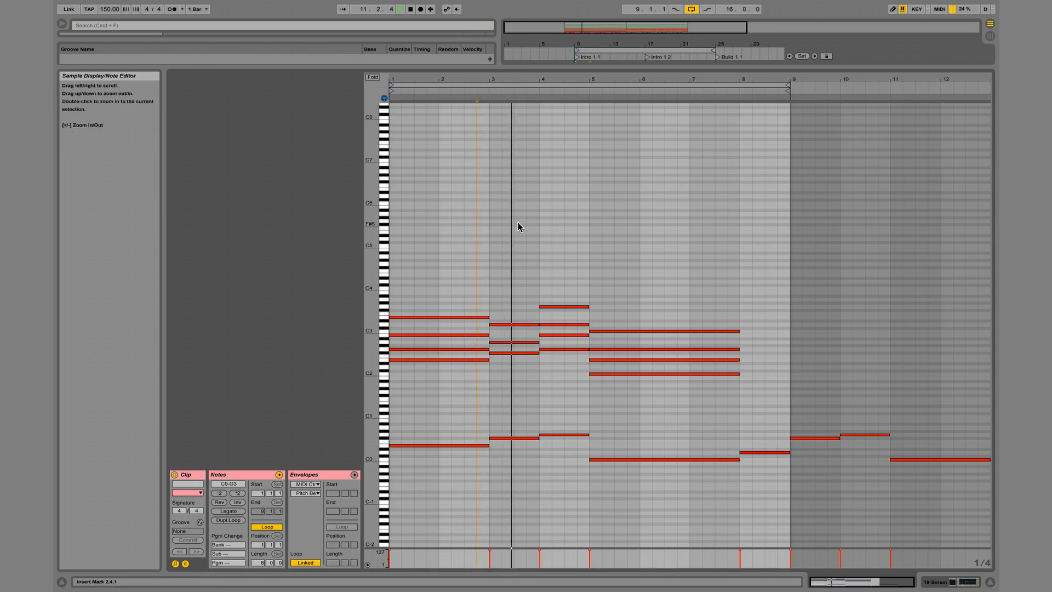
key(space)
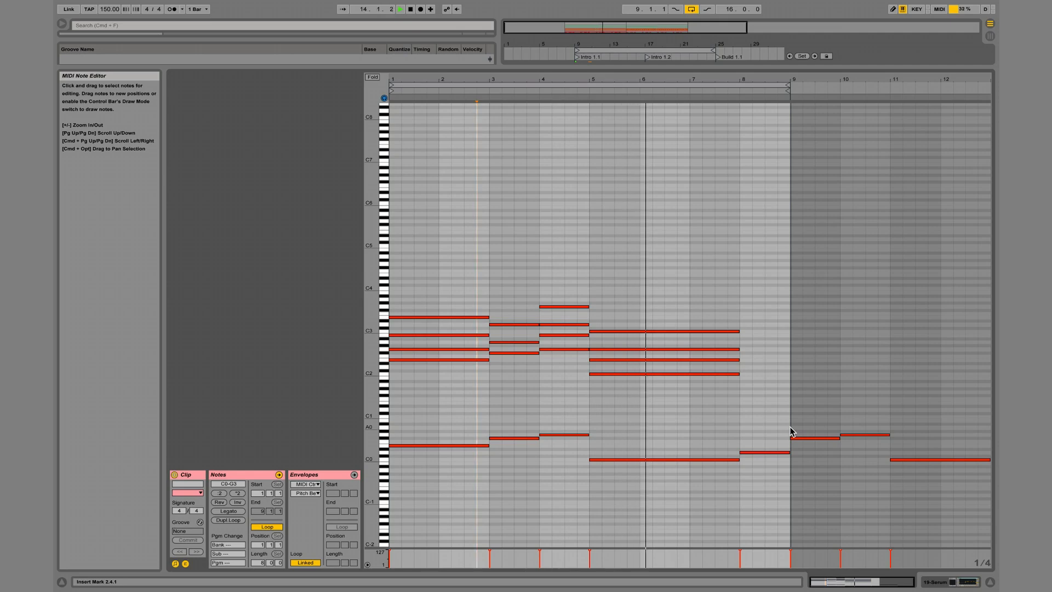
Duplicate the bar 8 bass note two octaves higher at D2 and stack an F2 above it.
click(768, 452)
key(super+c)
key(super+v)
key(shift+Up)
key(shift+Up)
key(super+c)
key(super+v)
key(Up)
key(Up)
key(Up)
key(Up)
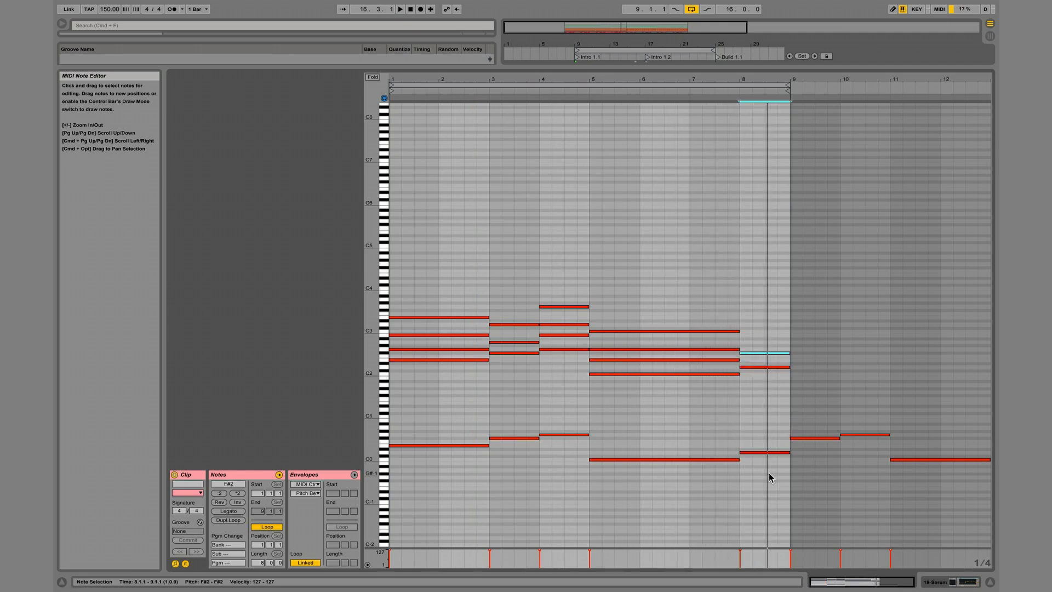
key(Down)
Add A2 and D3 on top of the bar 8 chord.
key(super+c)
key(super+v)
key(Up)
key(Up)
key(Up)
key(Up)
key(super+c)
key(super+v)
key(Up)
key(Up)
key(Up)
key(Up)
key(Up)
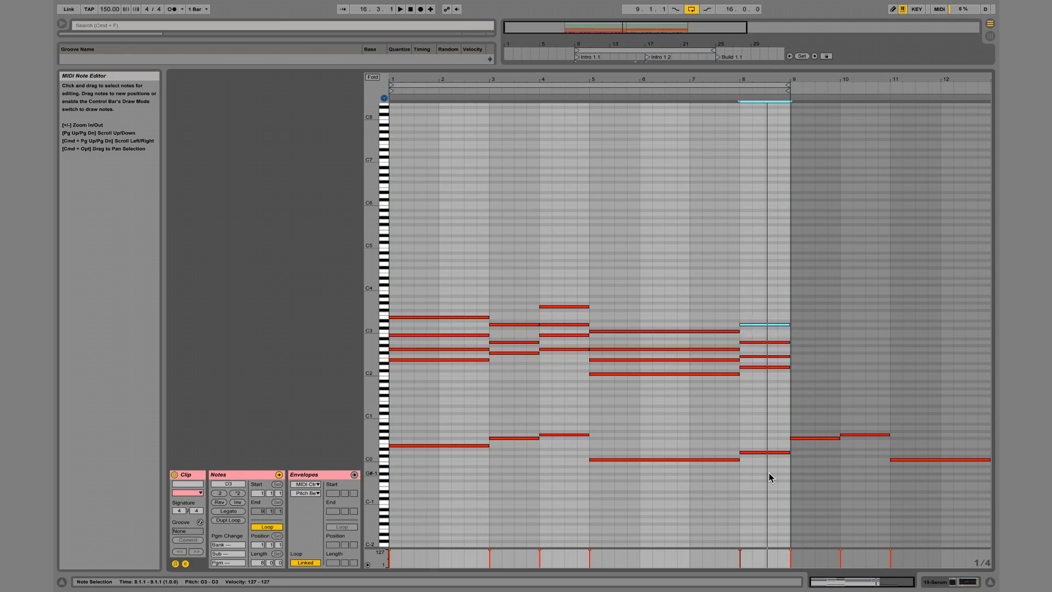
Raise the bar 8 chord's F2 note to F#2.
click(766, 367)
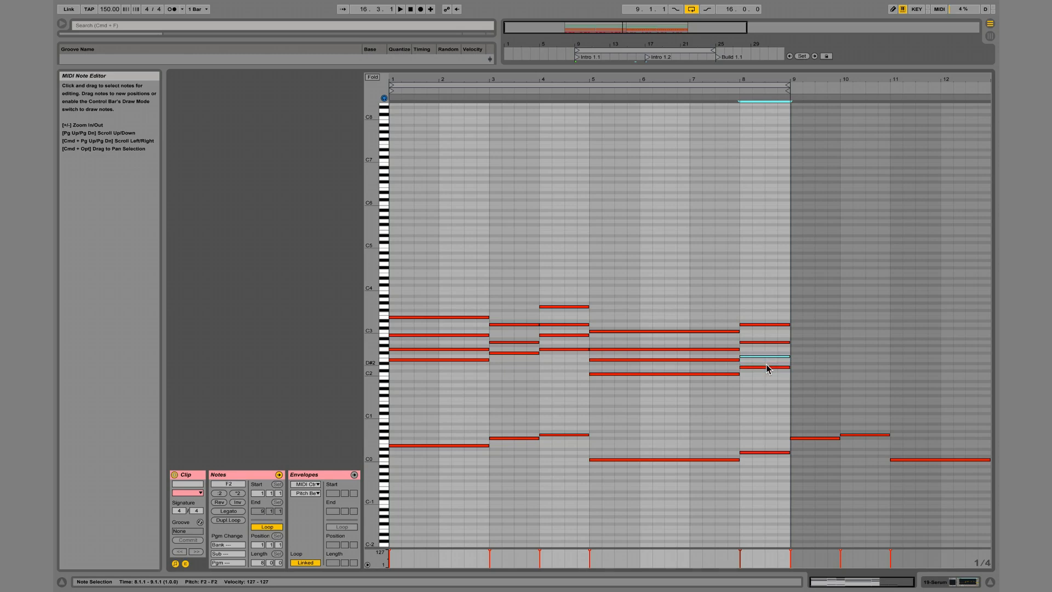
key(Up)
key(Up)
key(Up)
key(Up)
key(Up)
click(765, 360)
click(766, 356)
key(Up)
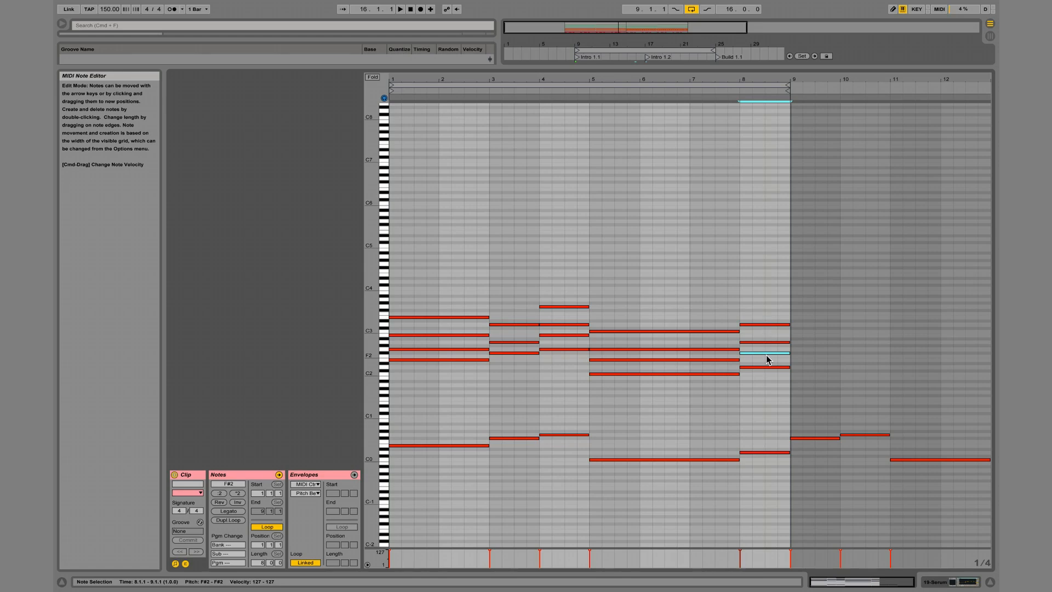
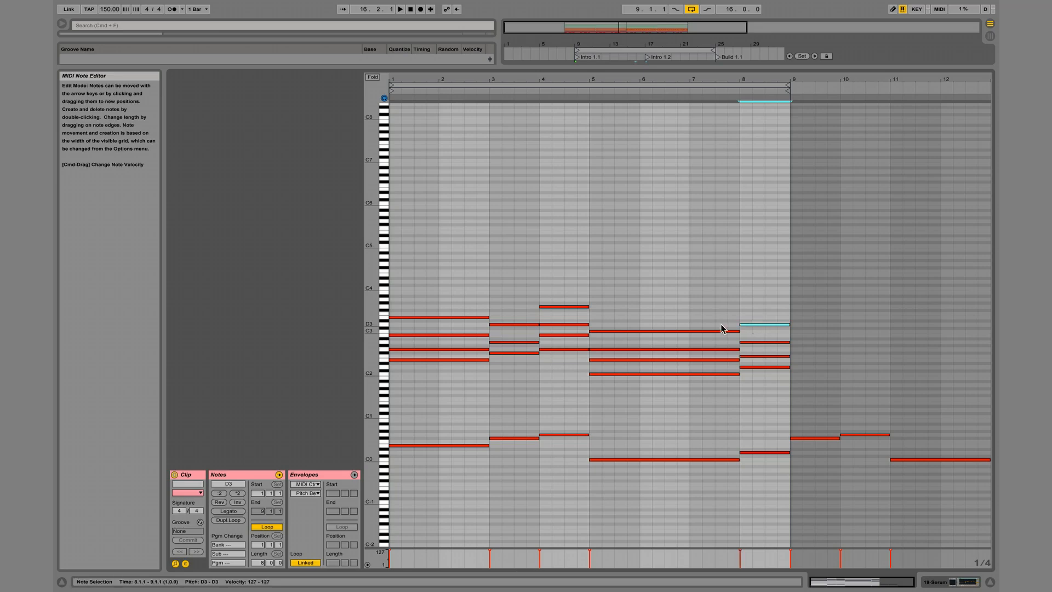
Audition individual chord pitches on the clip's piano keys, including D3, E3, B2 and G2.
click(388, 326)
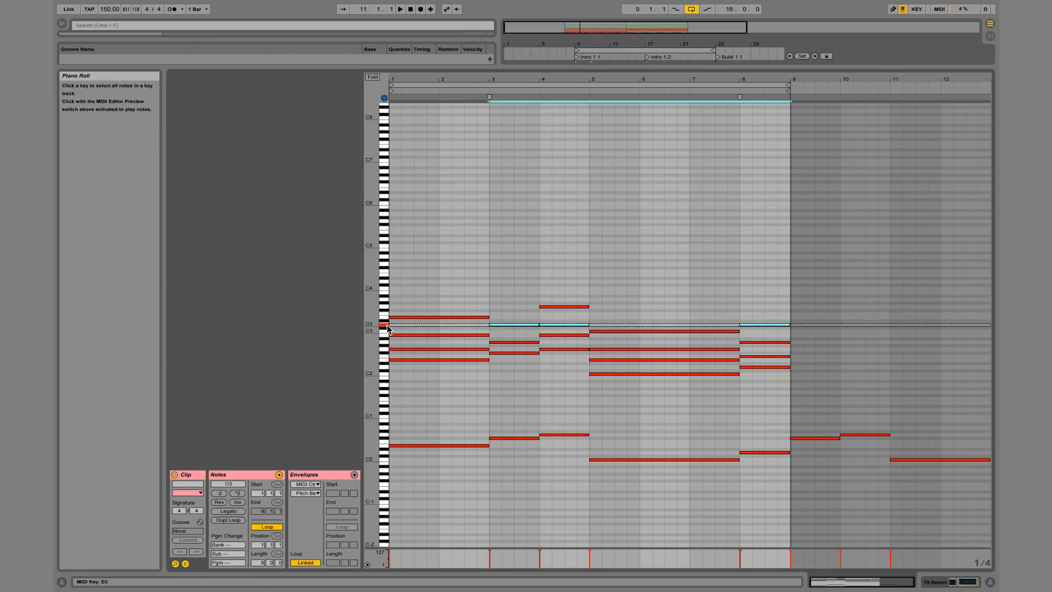
click(386, 317)
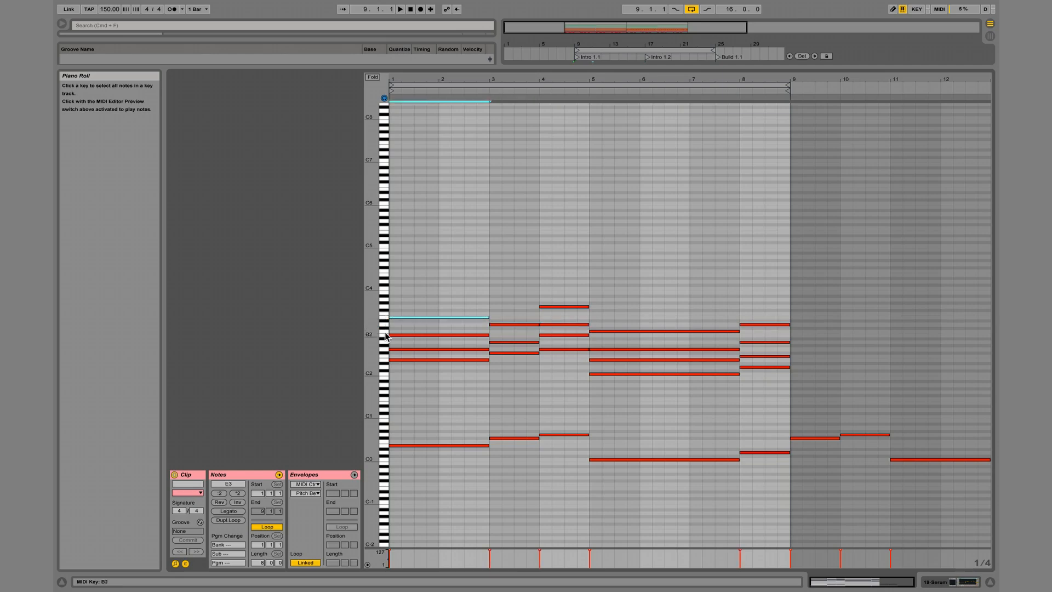
click(385, 357)
click(385, 361)
click(386, 354)
click(385, 349)
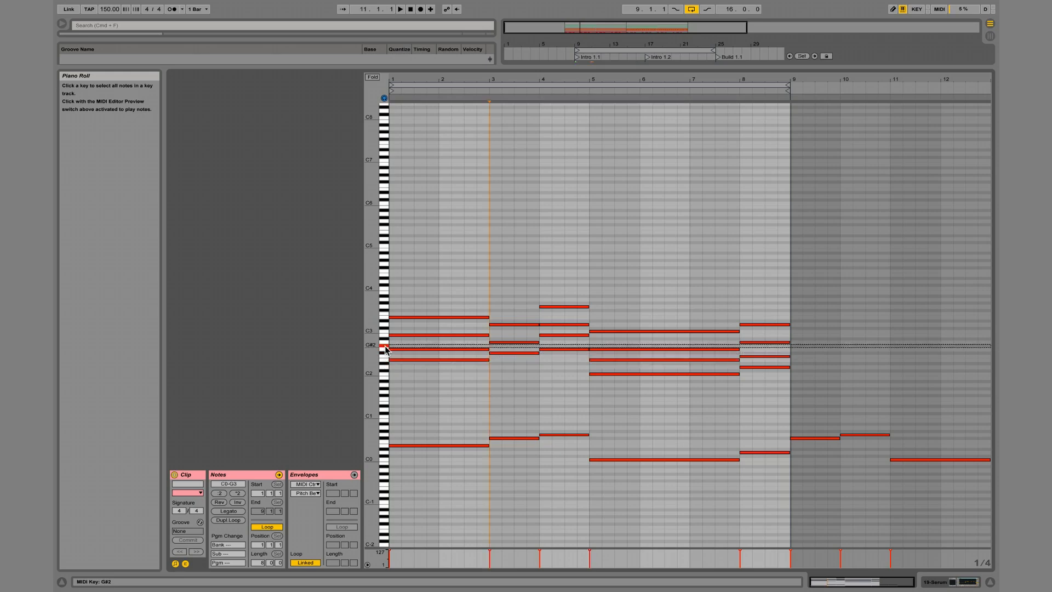
click(385, 351)
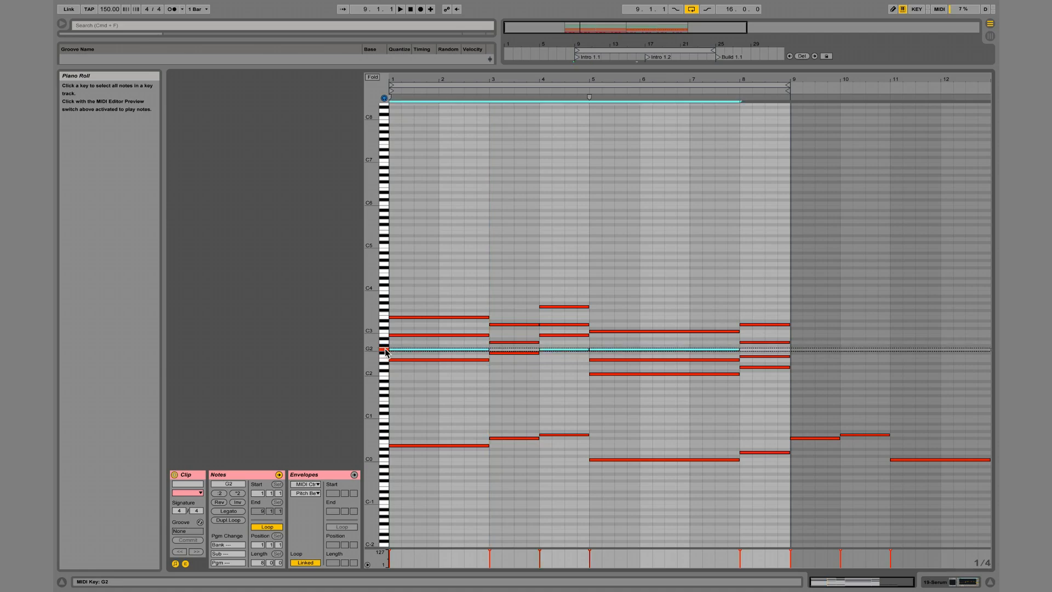
click(386, 335)
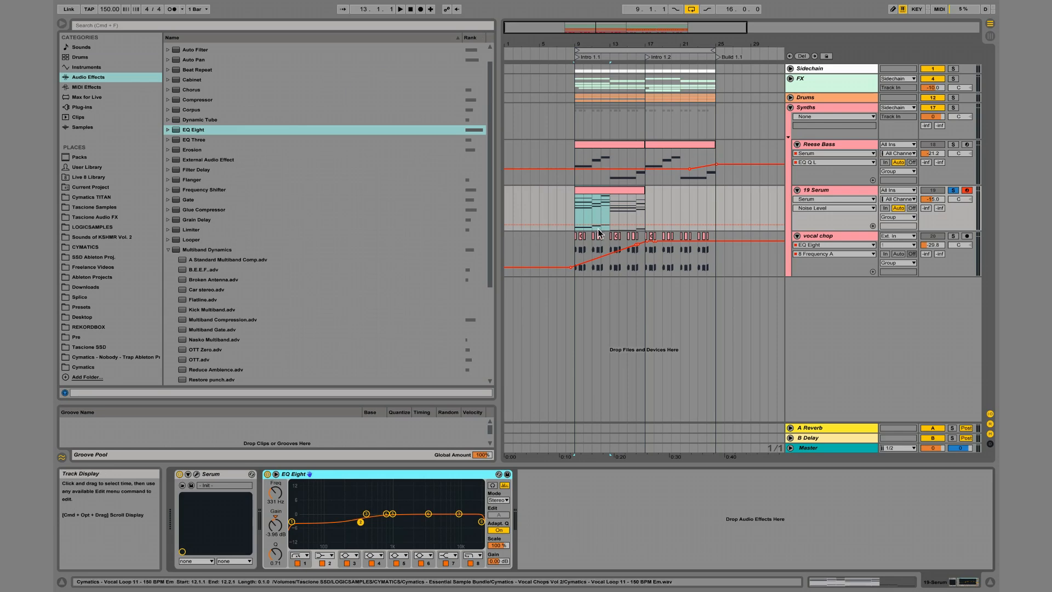
Duplicate the eight-bar Serum chord clip to bar 17, play it, and take its track out of solo.
click(605, 197)
key(ctrl+d)
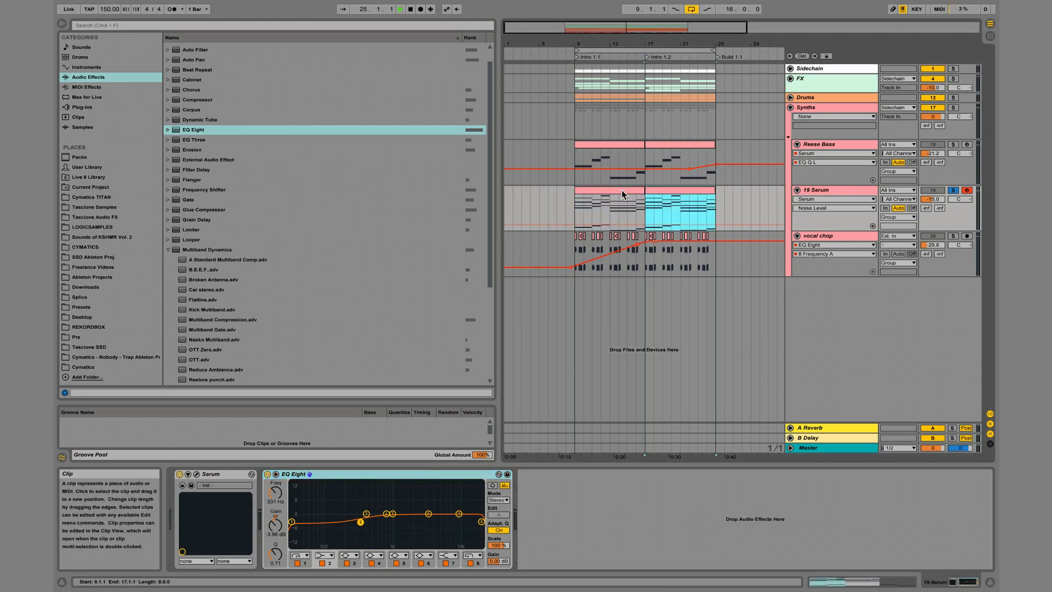
key(space)
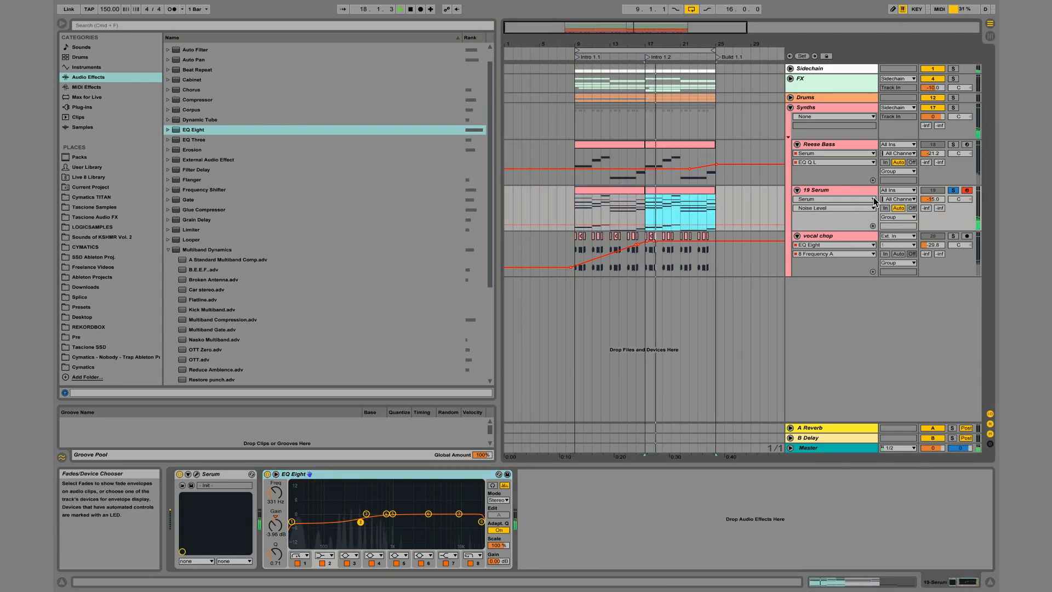
click(954, 191)
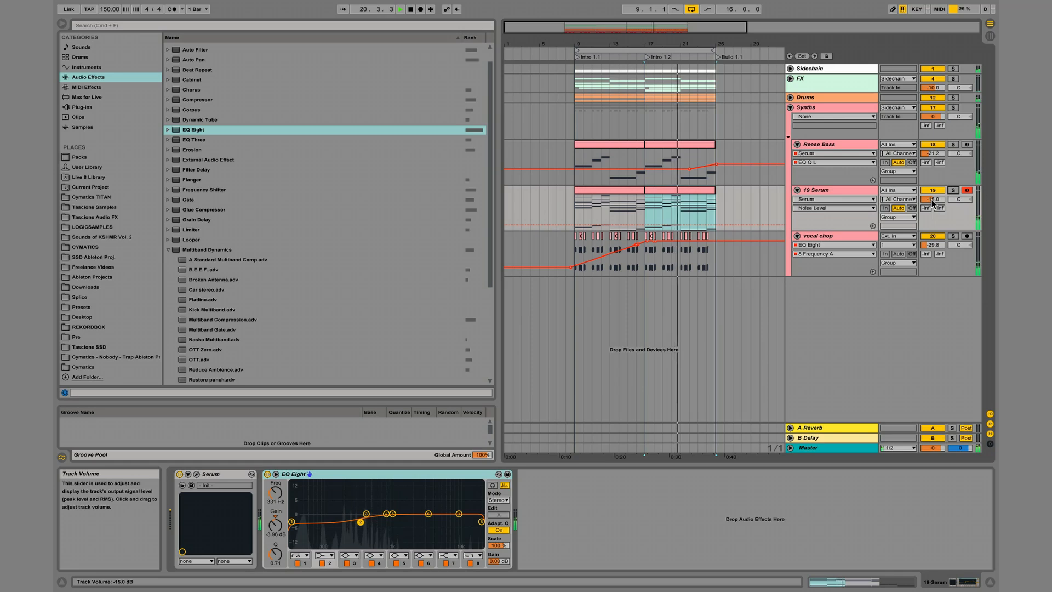
Rename the chord synth's track as Pad and stop playback.
click(851, 188)
key(super+r)
text(Pad)
key(Return)
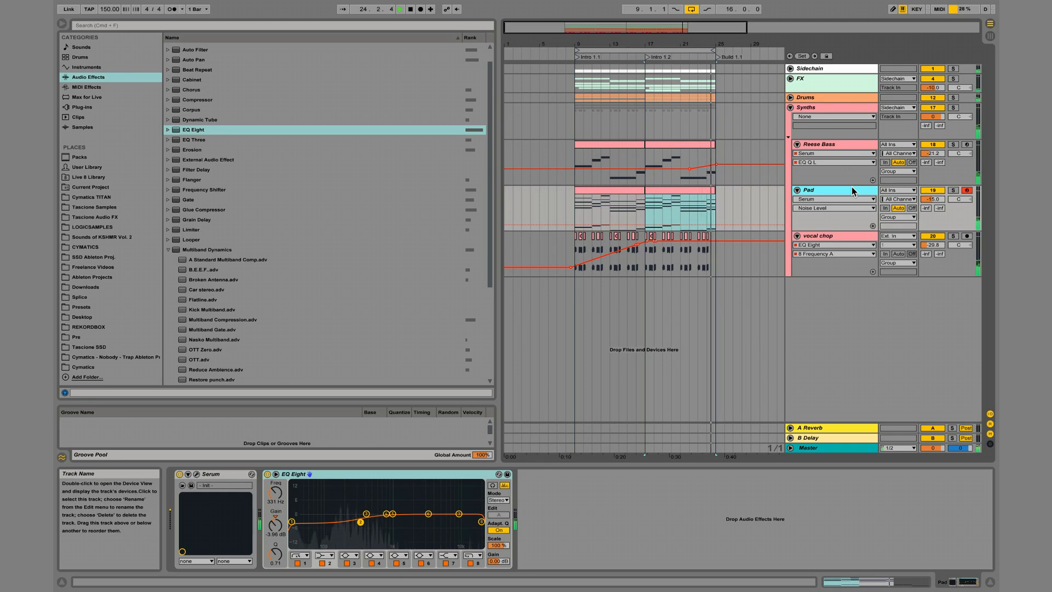
key(space)
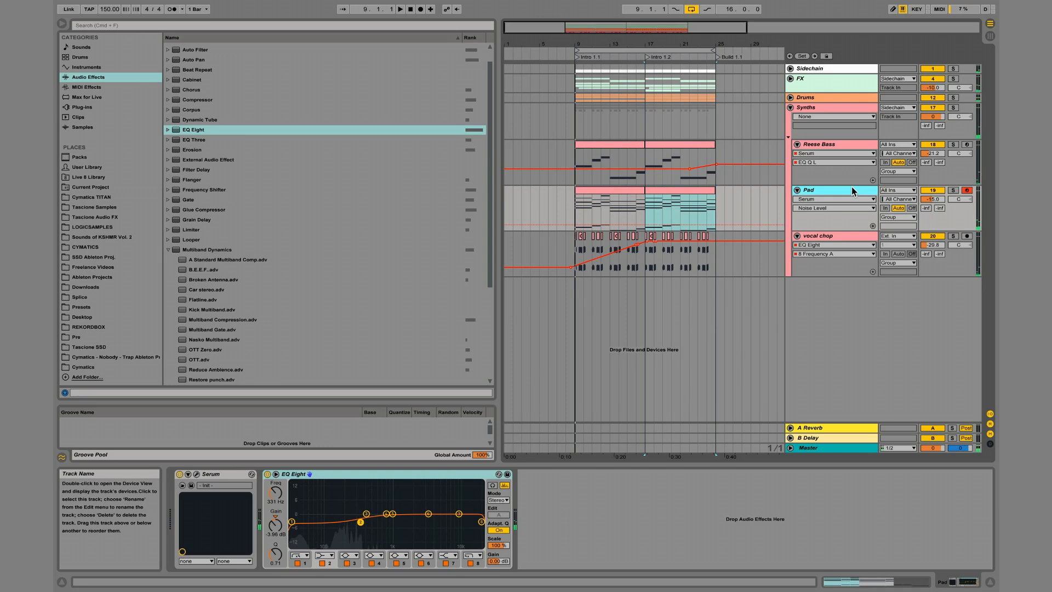
Duplicate the Pad track with its chord clips and rename the copy as Arp.
key(super+d)
key(super+r)
text(Arp)
key(Return)
click(577, 262)
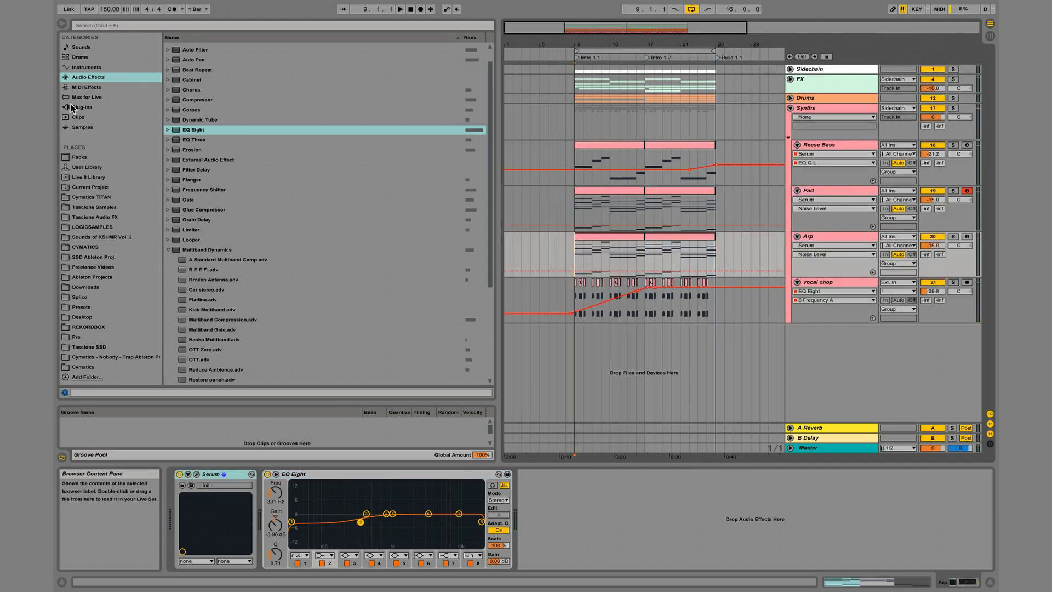
Add an Arpeggiator MIDI effect to the Arp track with Steps set to 2, and play the track soloed.
click(91, 87)
click(211, 46)
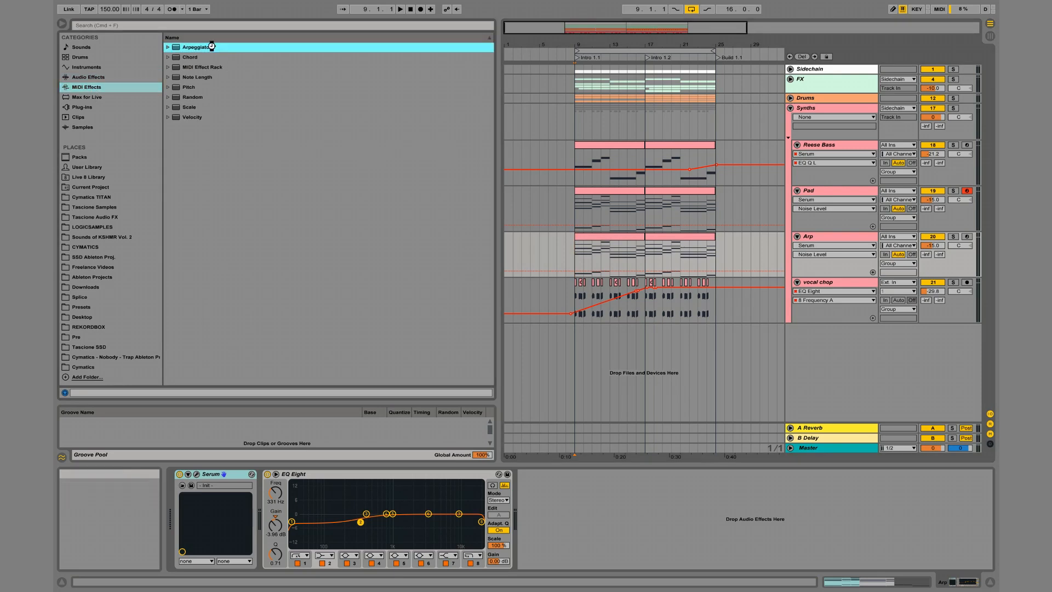
double_click(212, 46)
click(261, 526)
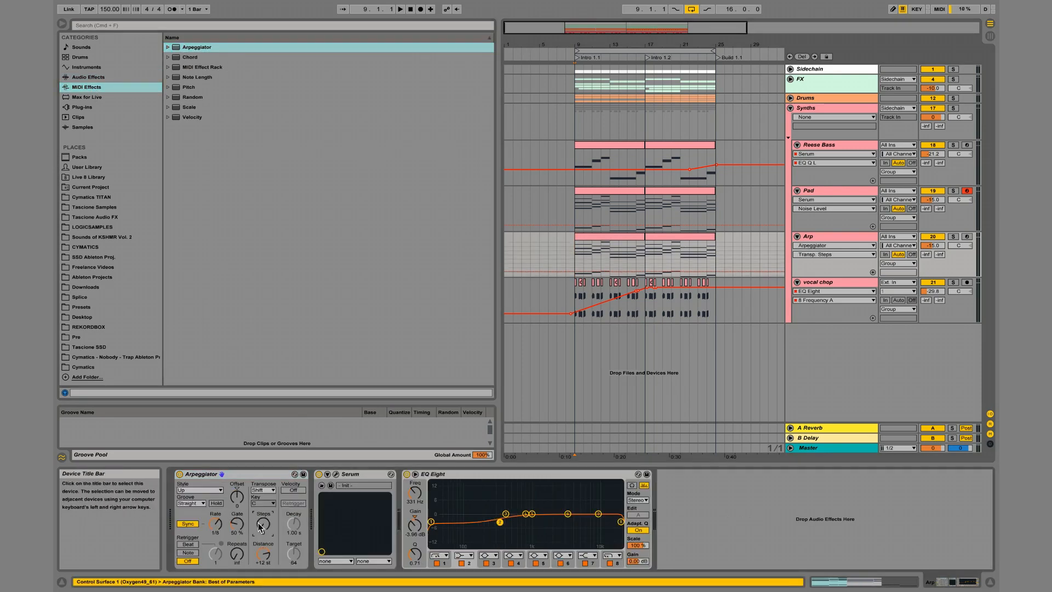
click(953, 236)
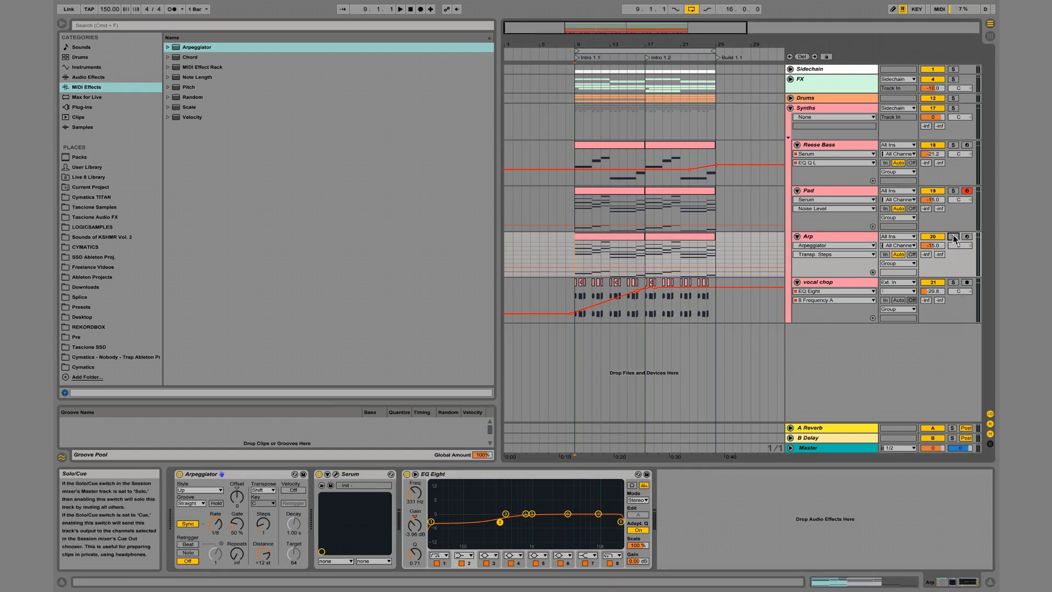
key(space)
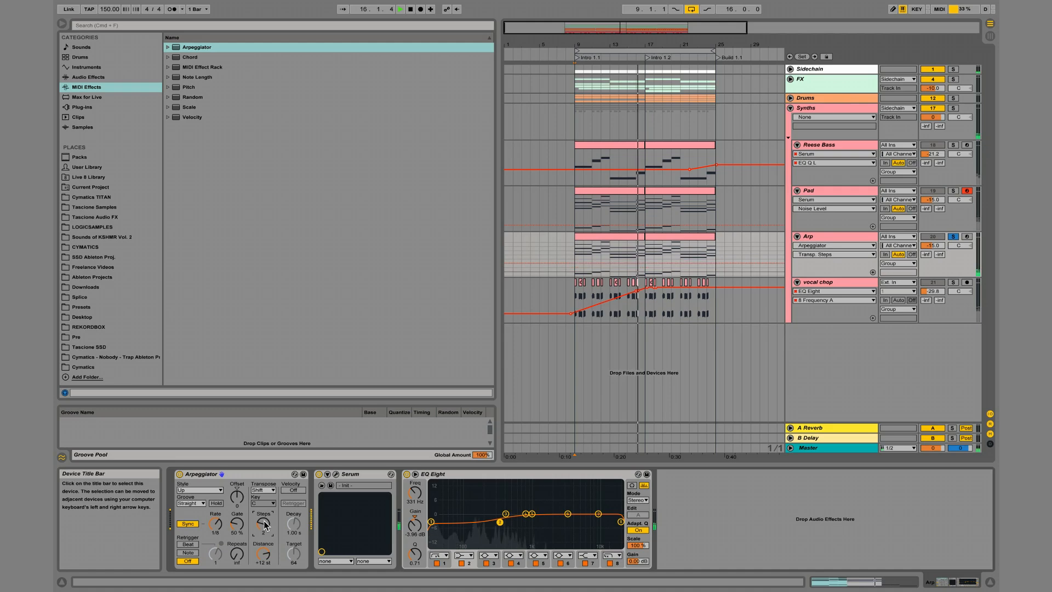
Raise the bar 8 chord's F2 note to F#2 in the first Arp clip and audition the pitch.
double_click(636, 239)
key(space)
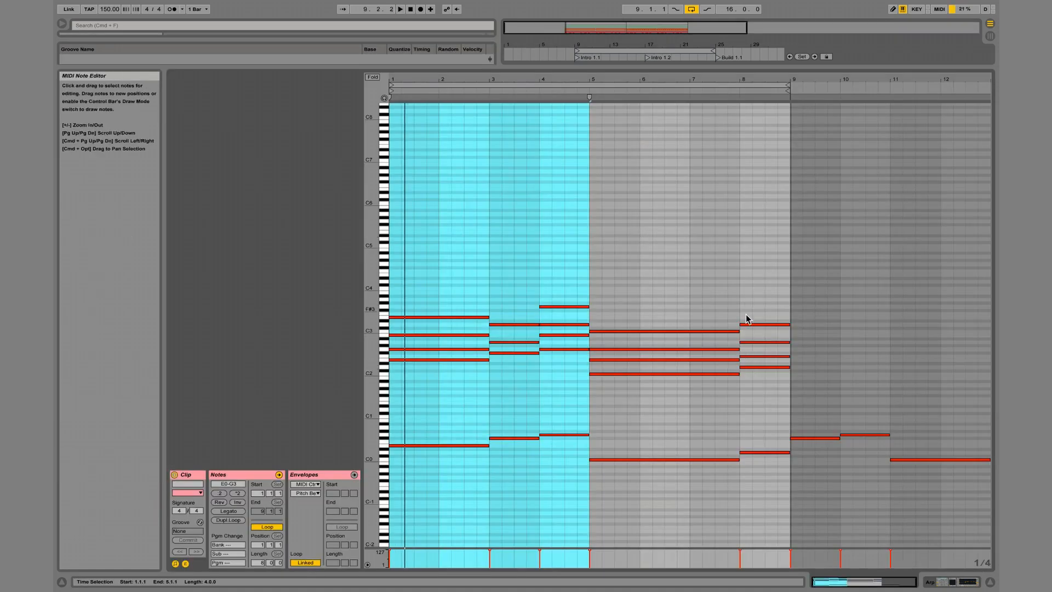
click(750, 356)
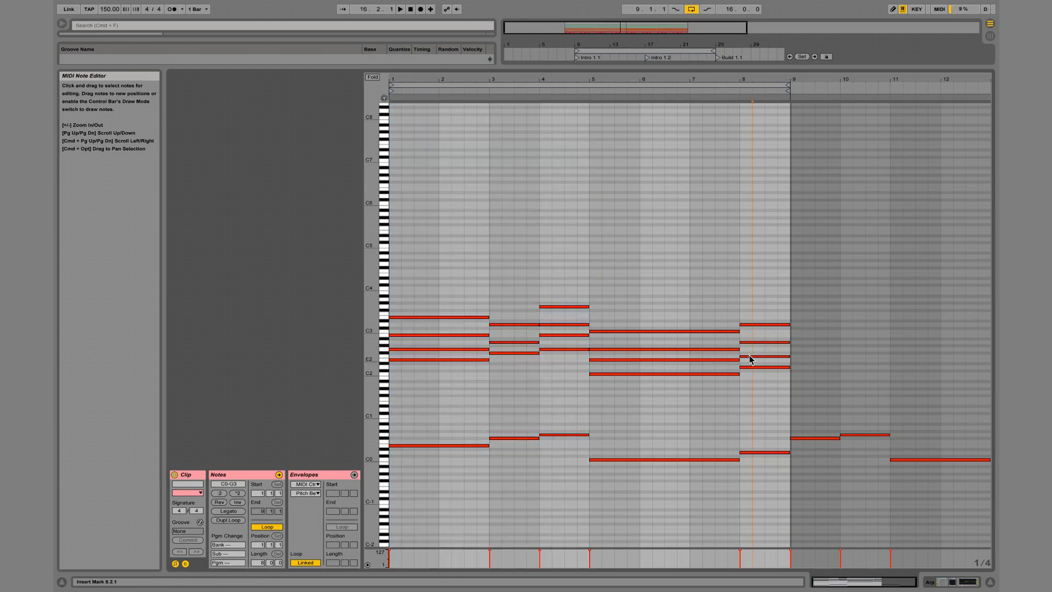
click(734, 91)
key(space)
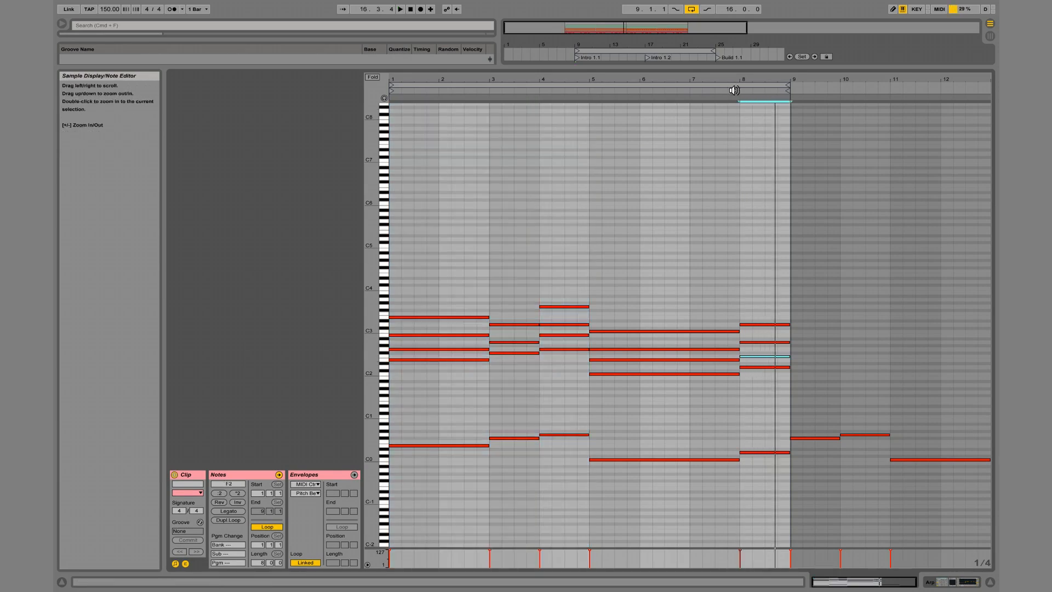
key(Up)
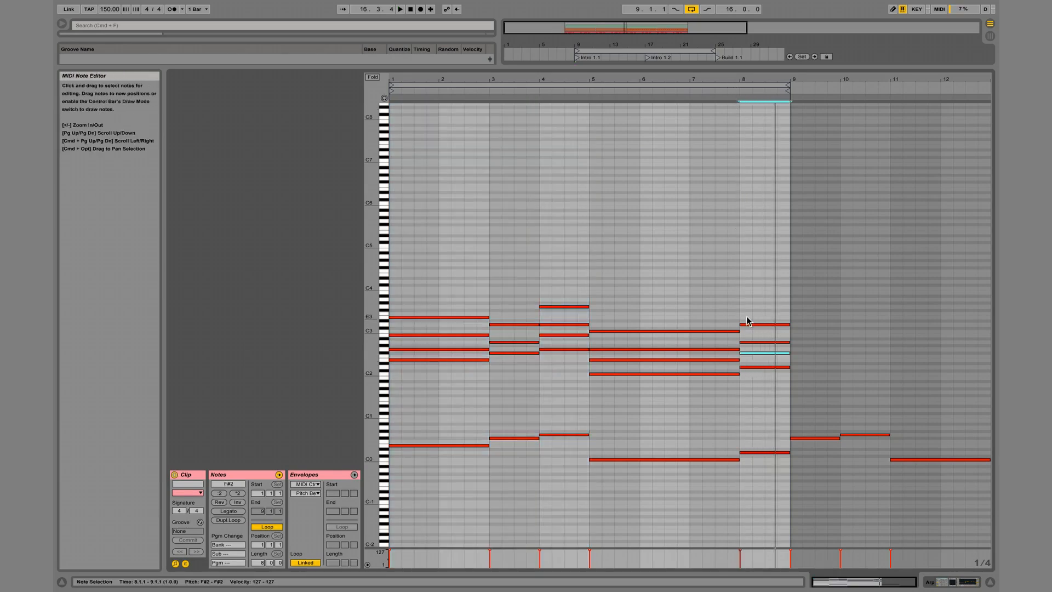
click(383, 354)
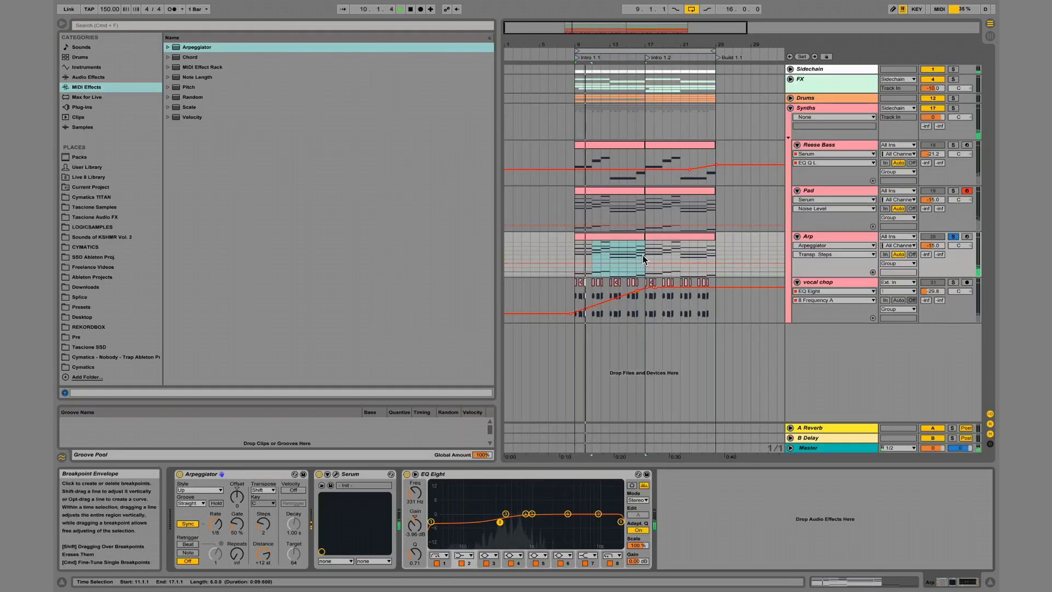
Play the Arp track around bar 16, switch off its solo, and listen to it with the other tracks.
click(637, 250)
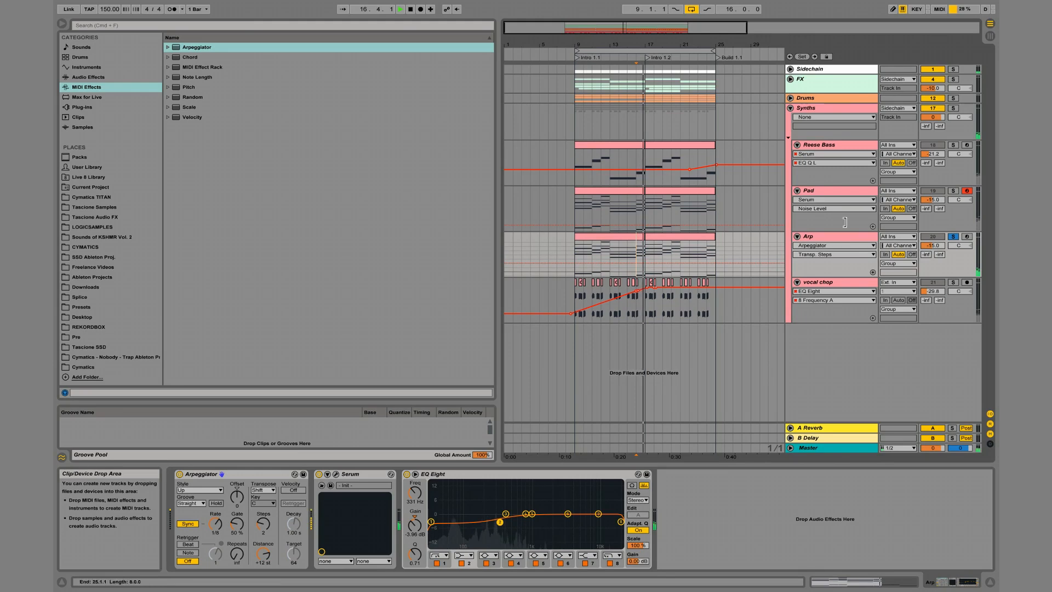
click(954, 236)
key(space)
key(space)
key(space)
click(647, 238)
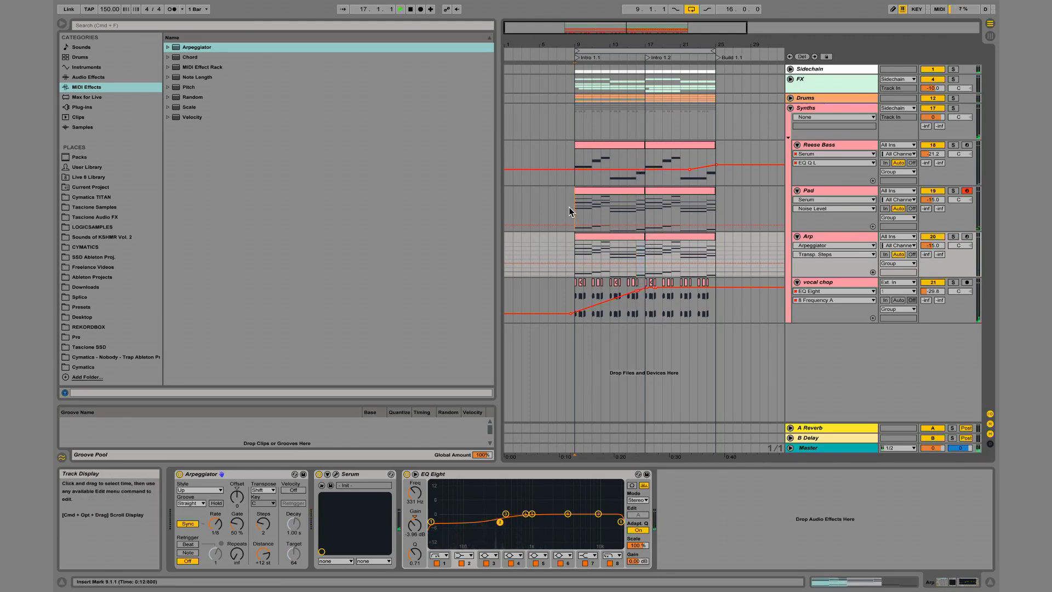
Solo the Pad track and listen to its chords from bar 9 and at bar 16.
click(569, 206)
key(space)
click(953, 190)
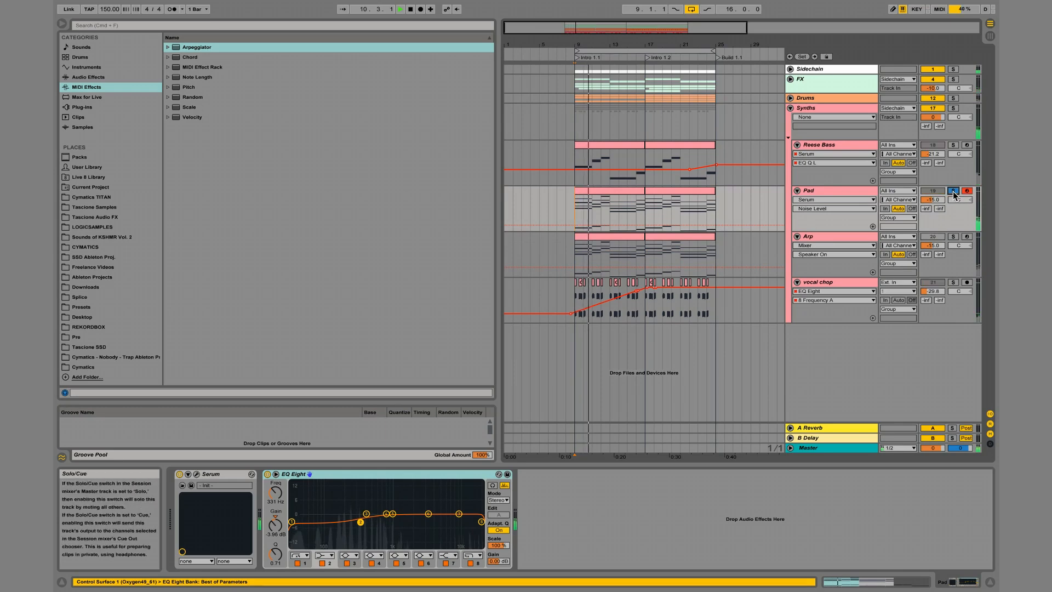
click(611, 208)
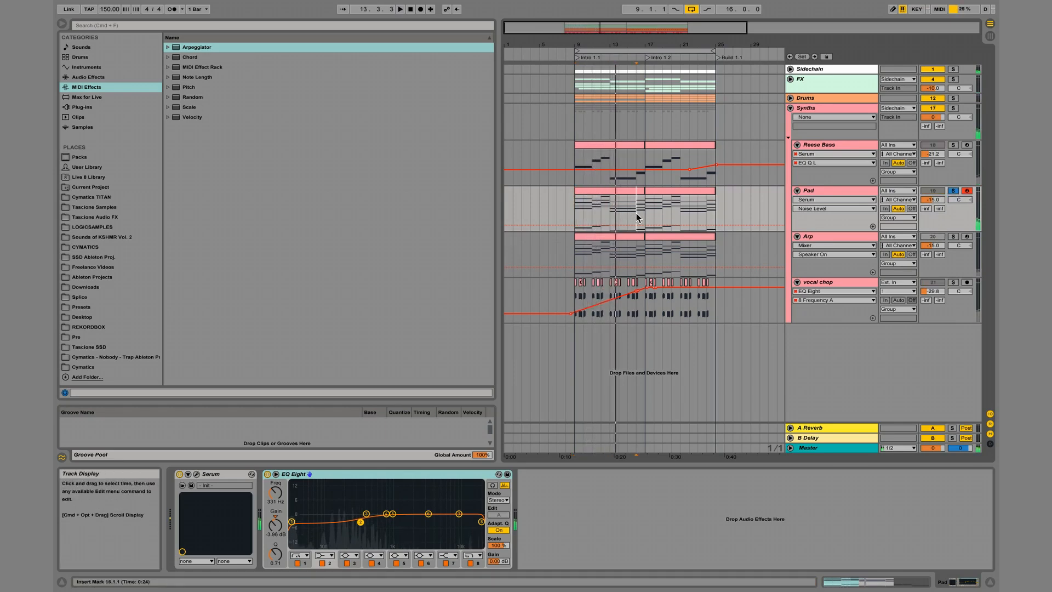
Open the first Pad clip and check its bar 8 F2 note against the E2 and F2 piano keys.
click(637, 190)
key(space)
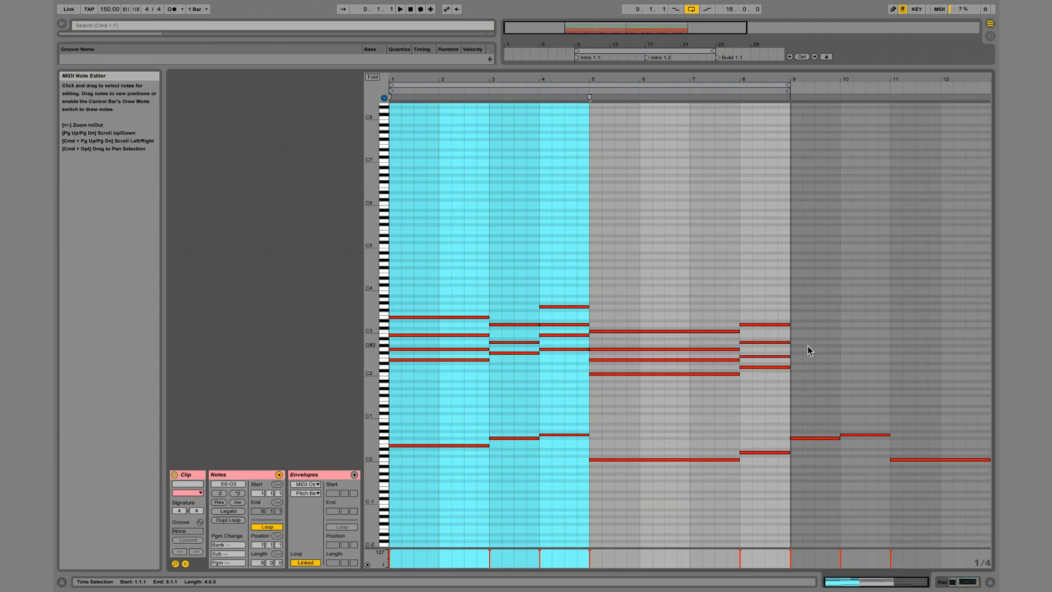
click(764, 357)
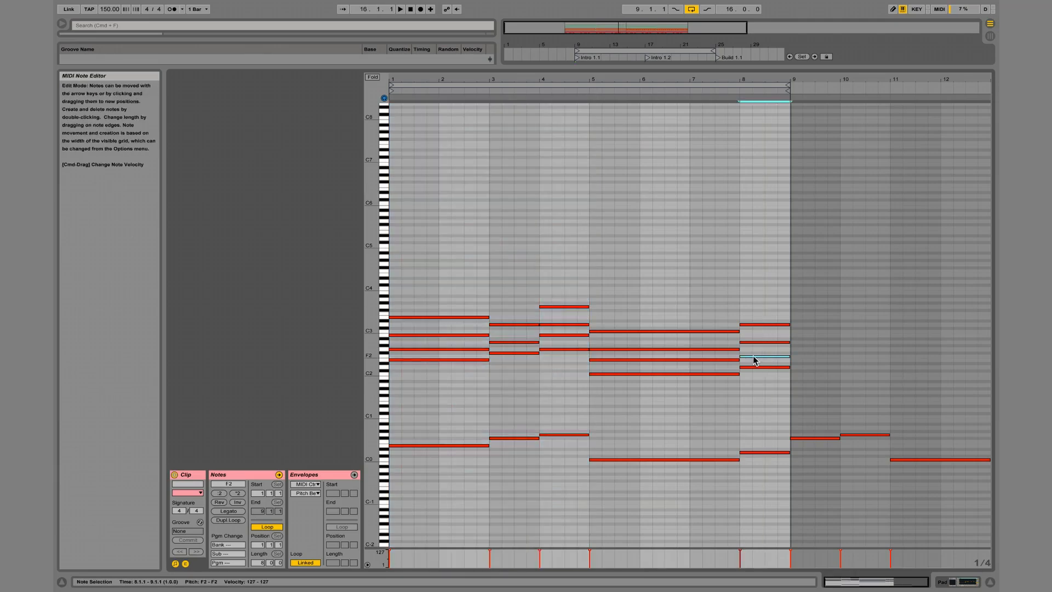
click(384, 360)
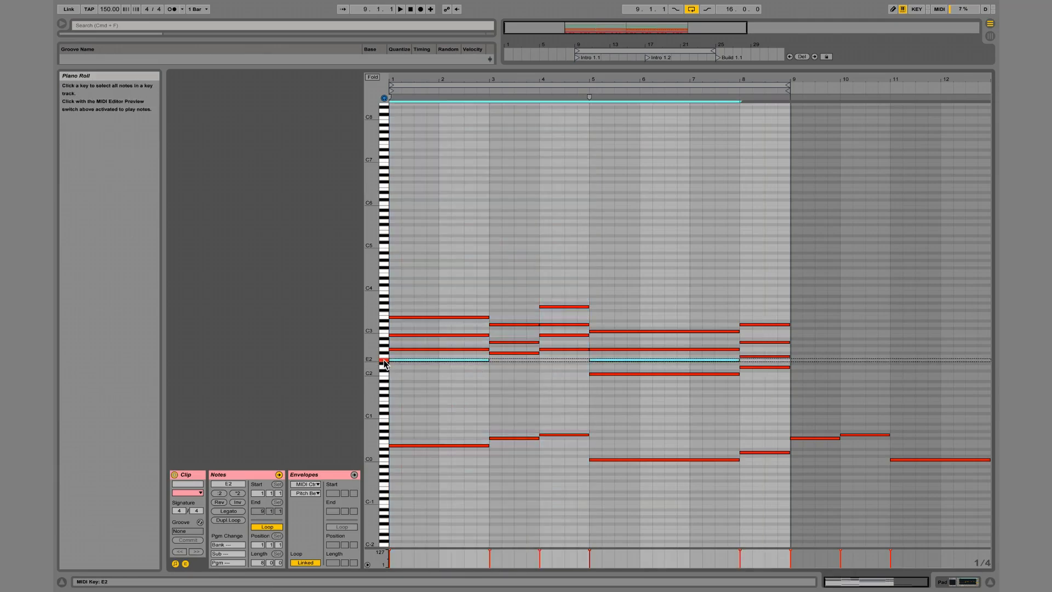
click(384, 357)
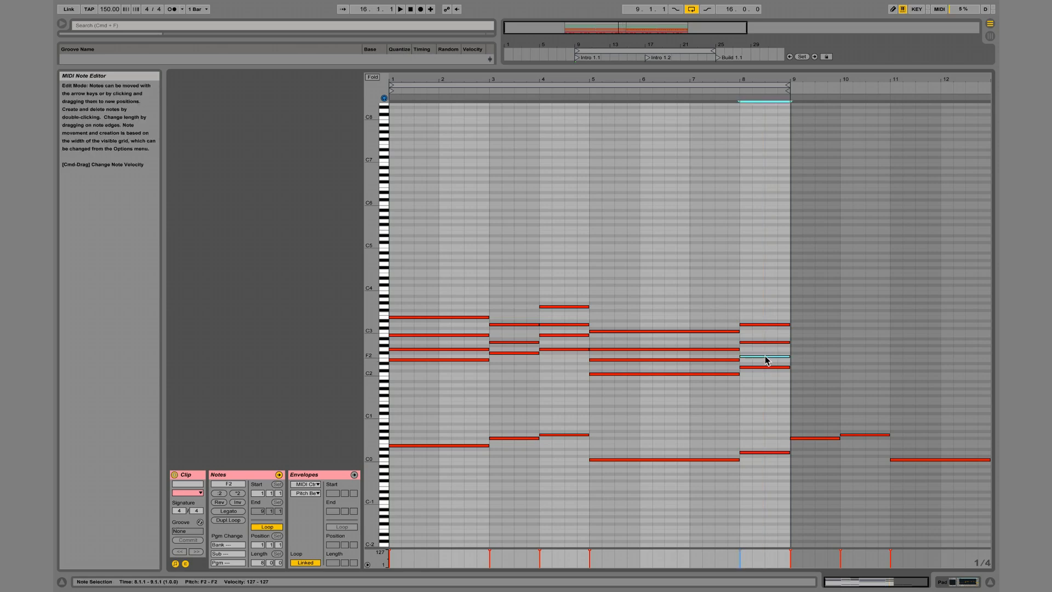
Raise the F2 note in the Pad clip's bar 8 chord to F#2.
drag(770, 291, 766, 406)
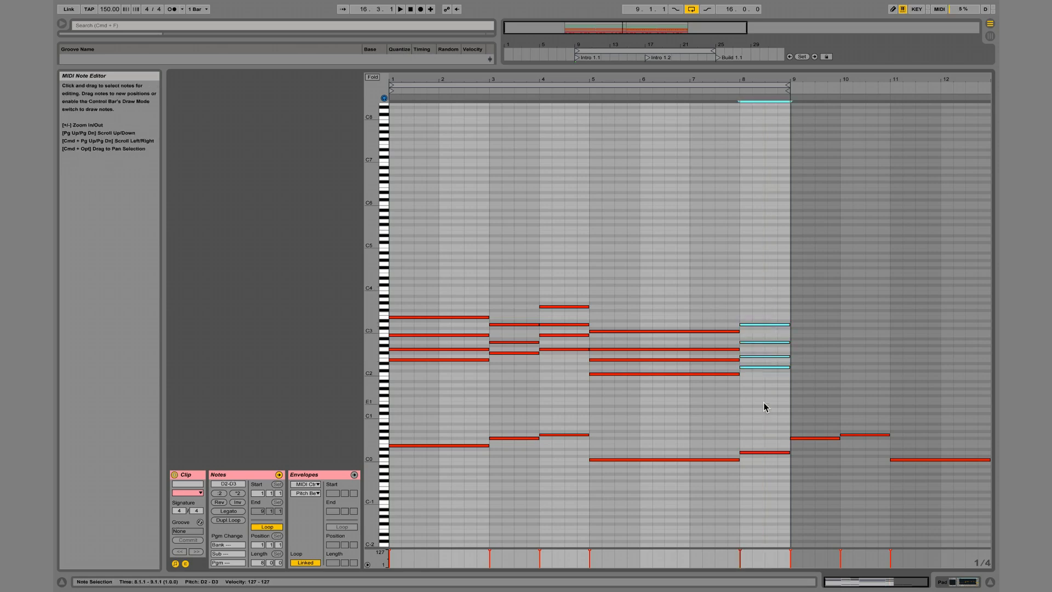
click(766, 359)
click(767, 356)
key(Up)
drag(767, 298, 764, 410)
click(756, 357)
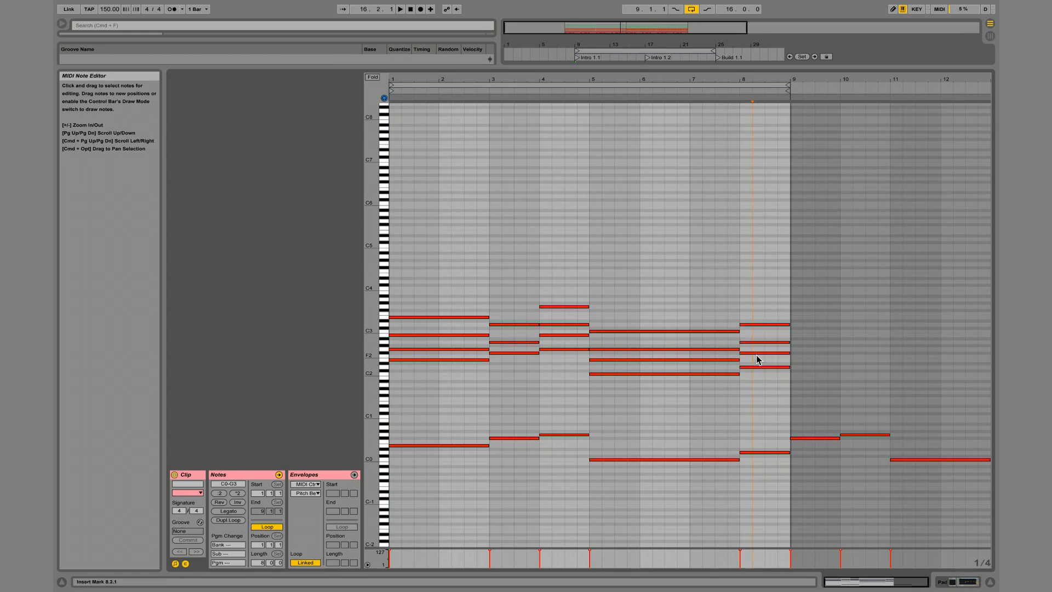
Compare the F2 and F#2 piano keys against the bar 8 chord's F#2 note.
click(384, 357)
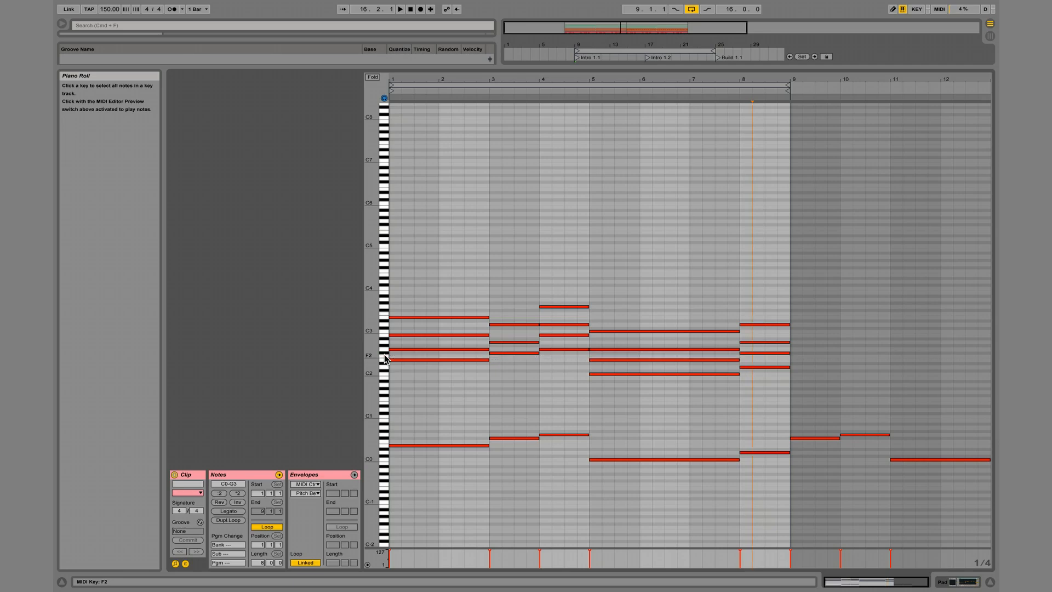
click(749, 352)
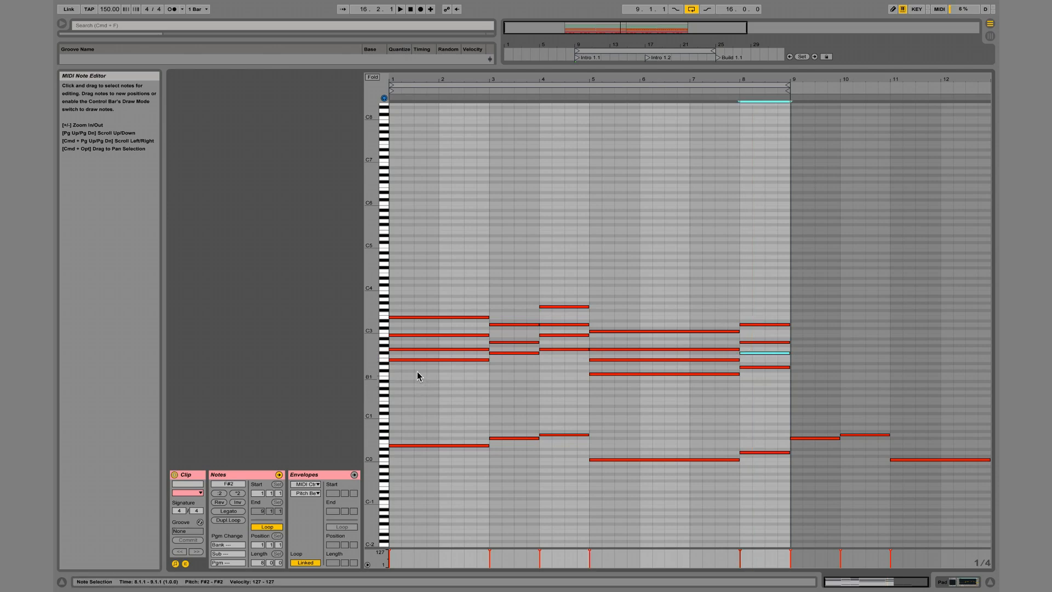
click(384, 353)
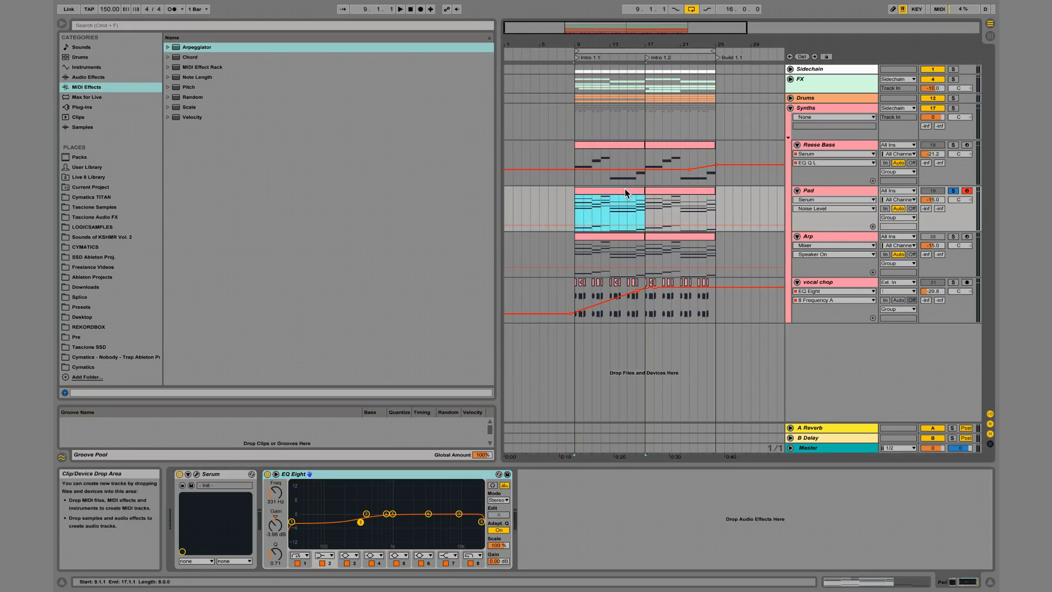
Duplicate the corrected Pad clip to bar 17 and paste copies over both Arp clips from bar 9.
click(647, 196)
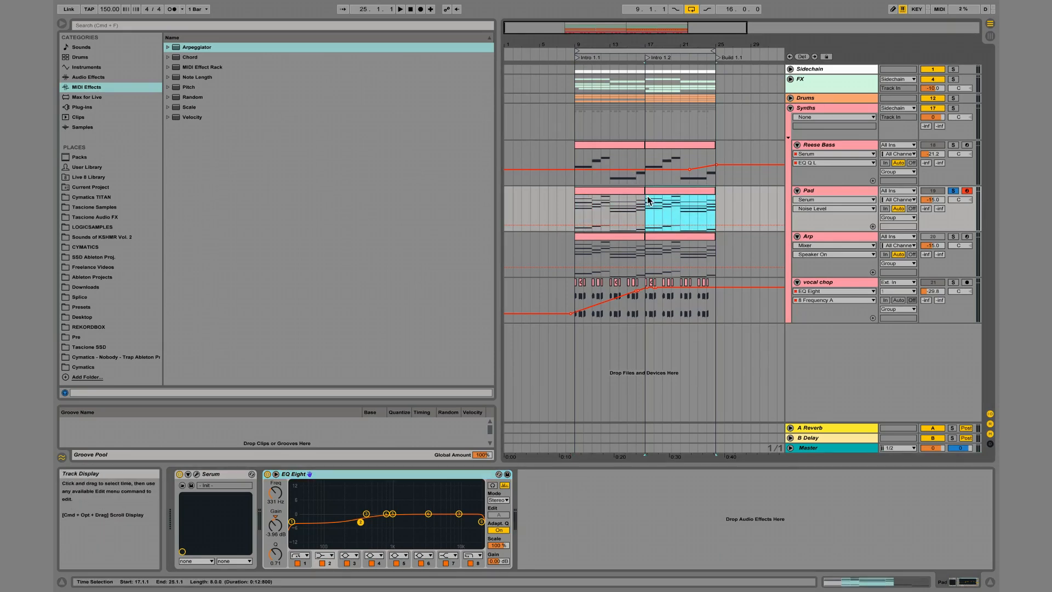
click(578, 249)
key(super+v)
key(super+v)
click(578, 248)
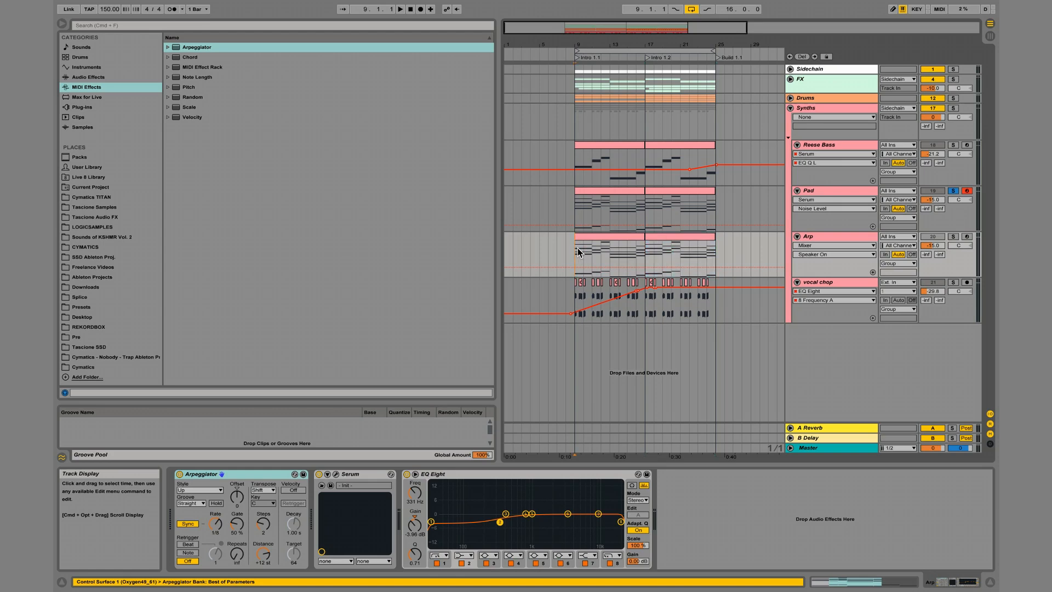
Solo the Arp track and set its Arpeggiator's transpose steps to 0 while auditioning the playback.
click(954, 237)
key(space)
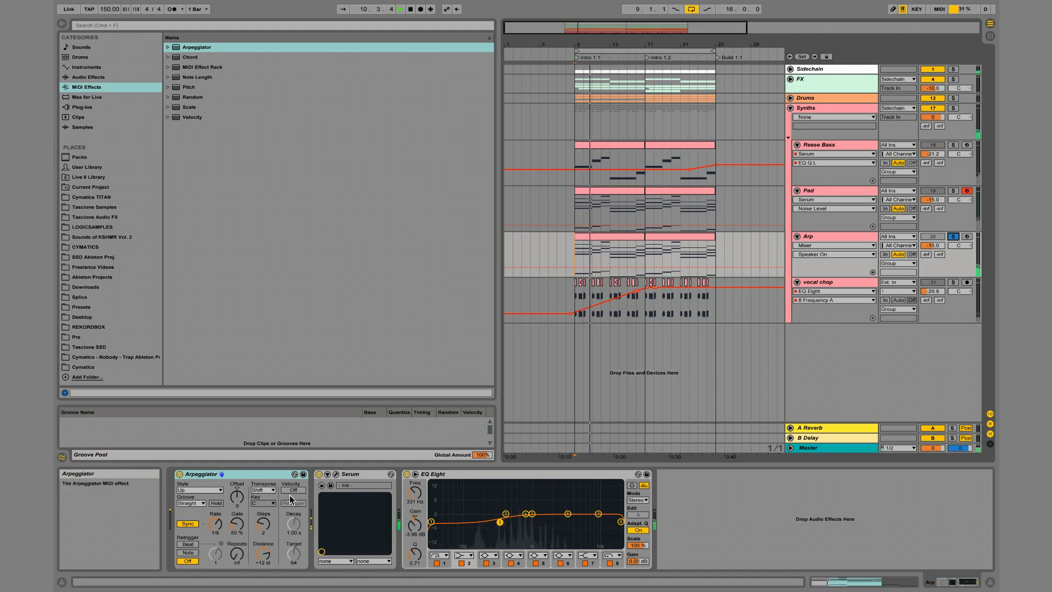
click(265, 524)
key(space)
key(space)
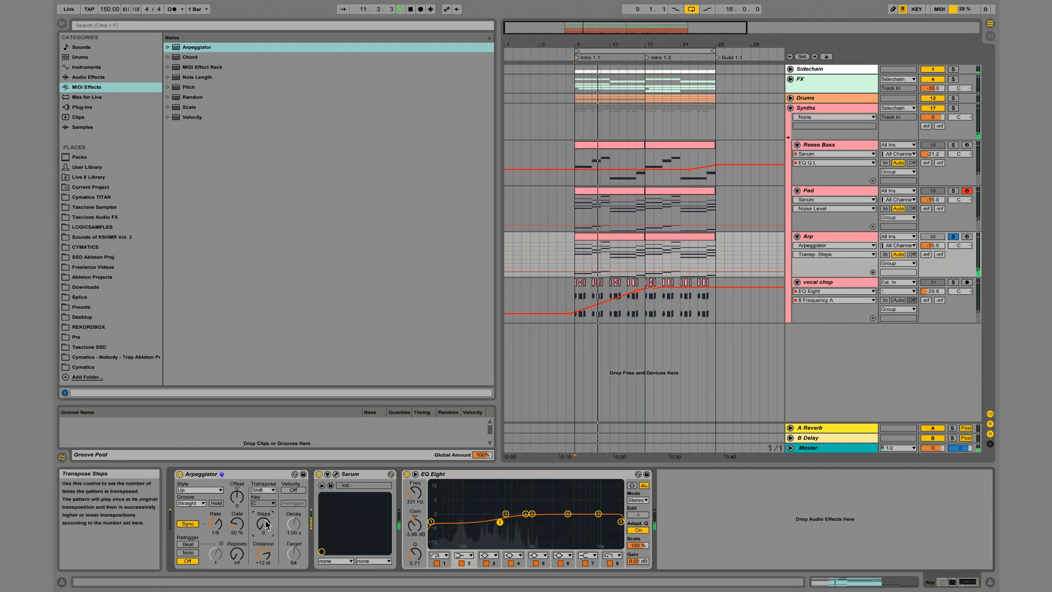
key(space)
key(space)
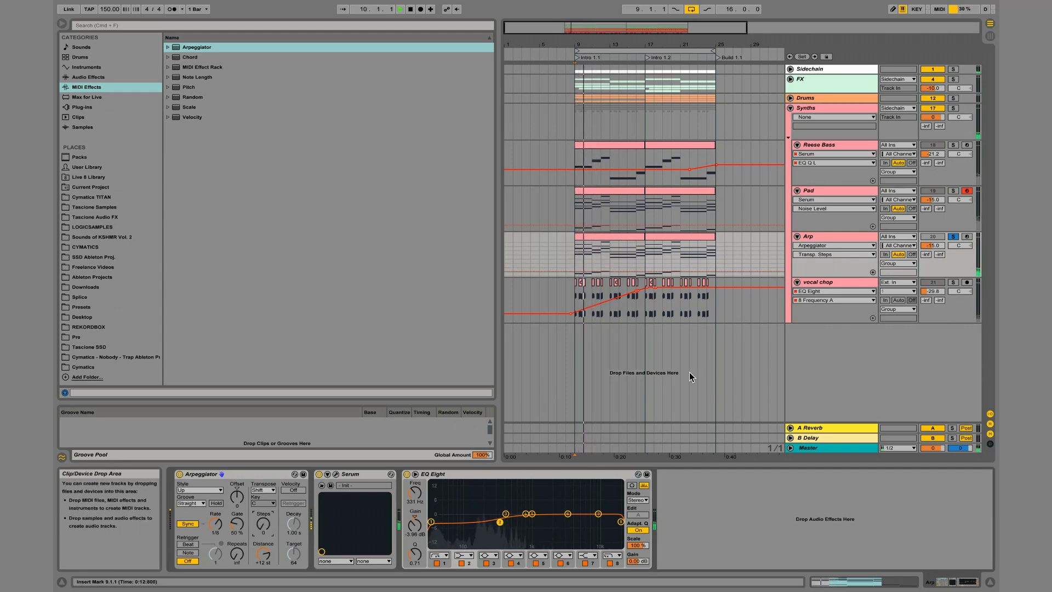
Delete the low C0–G0 bass notes across bars 1 to 8 of the first Arp clip and audition it.
double_click(602, 243)
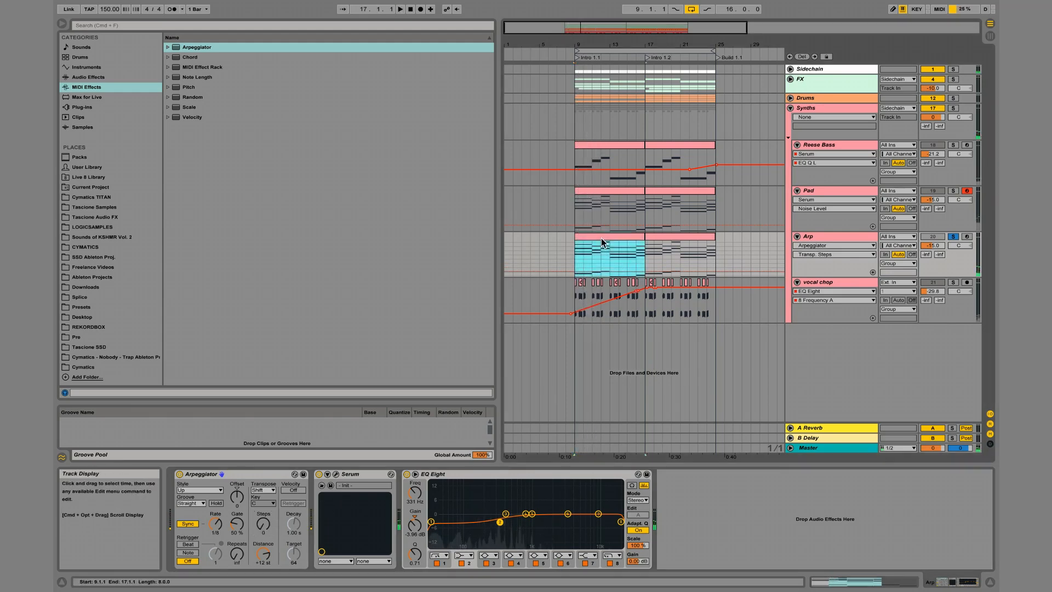
drag(395, 411, 774, 498)
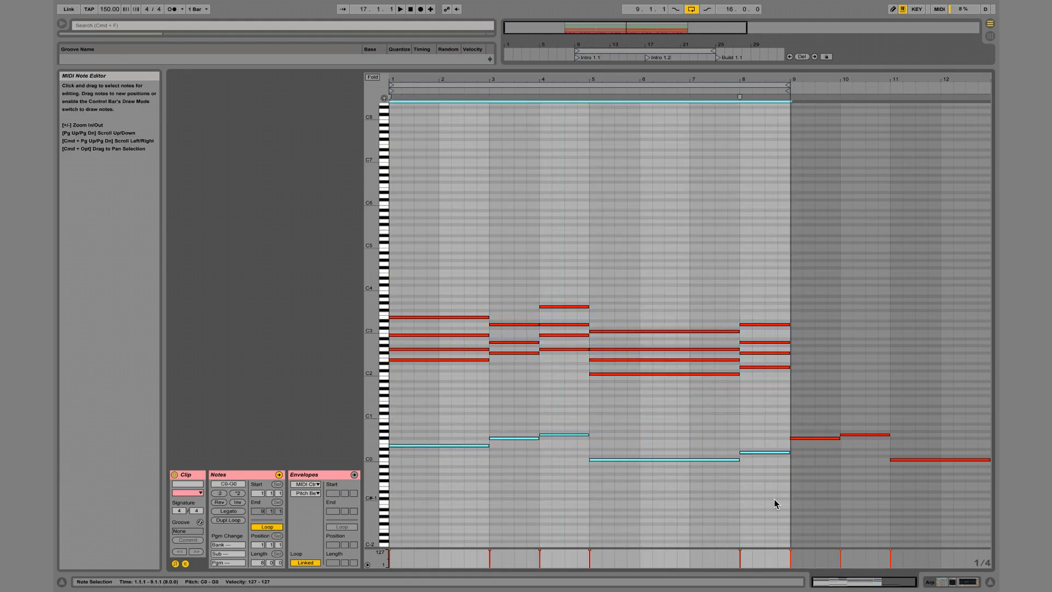
key(Delete)
key(space)
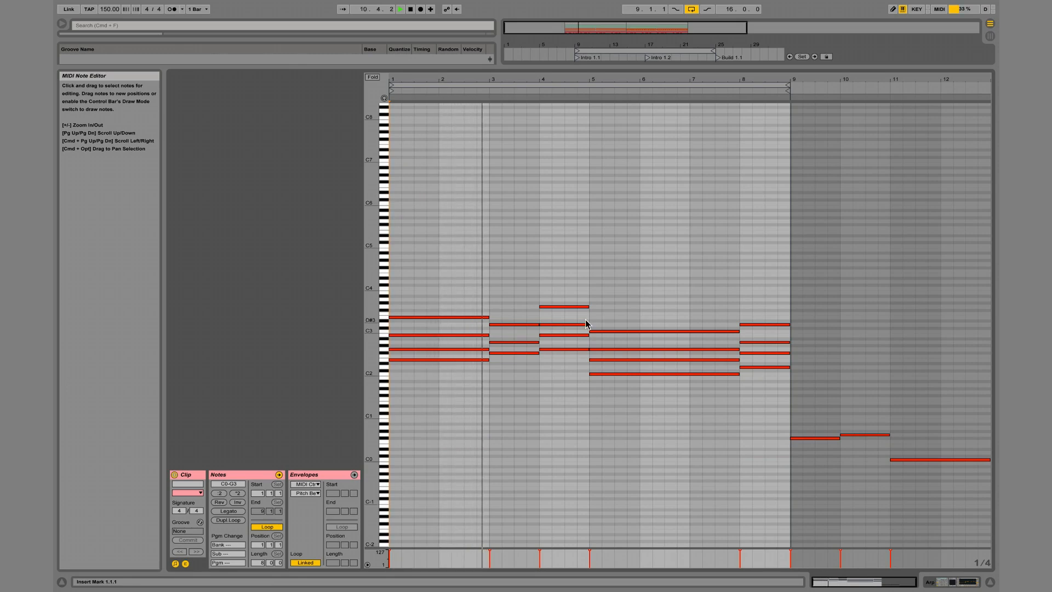
key(space)
click(513, 325)
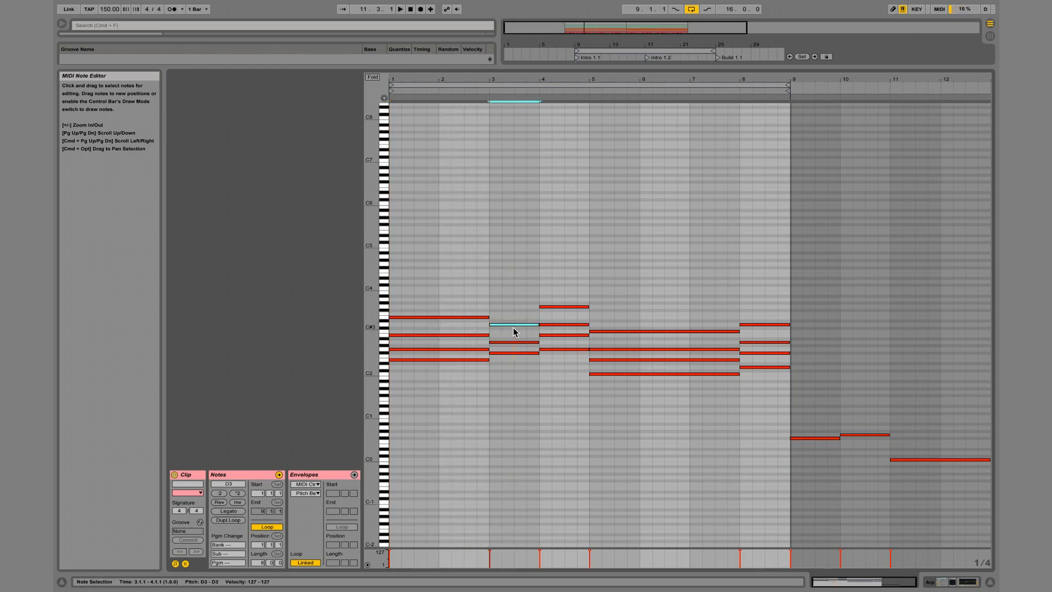
key(space)
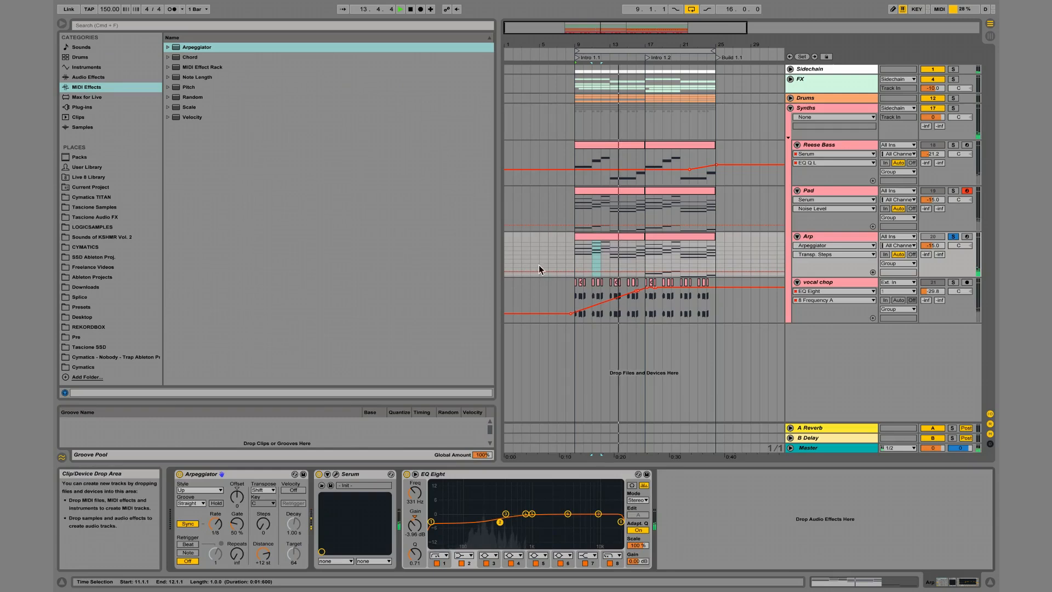
Duplicate the edited first Arp clip over the second Arp clip at bar 17.
click(638, 239)
key(Right)
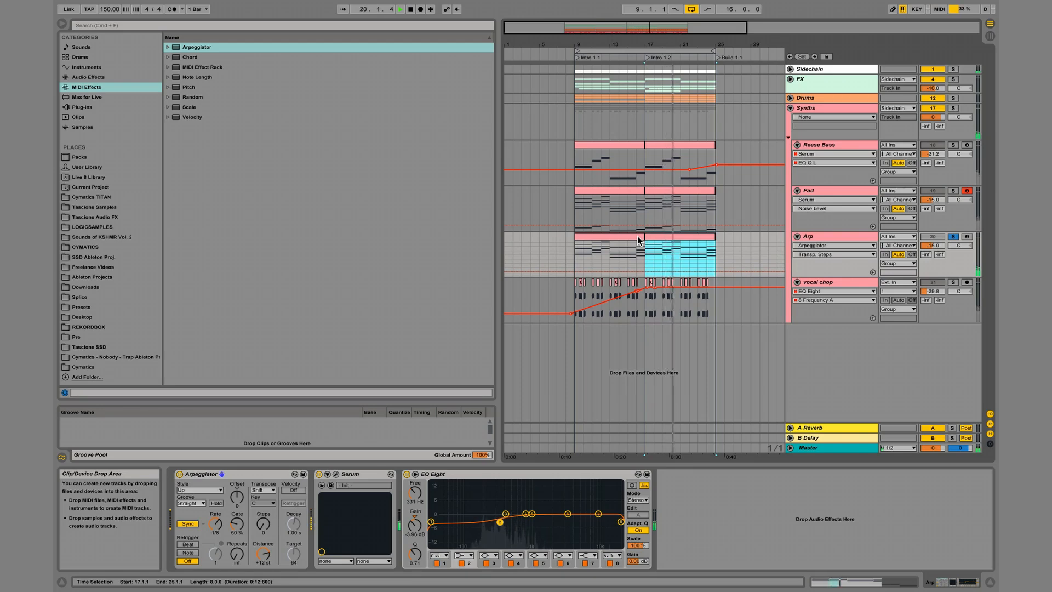
key(space)
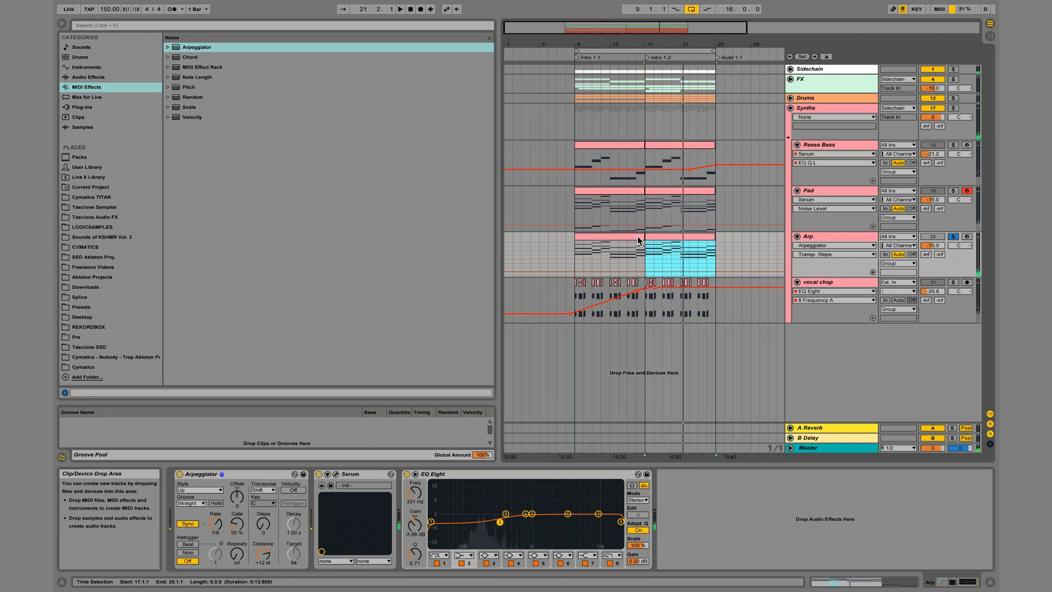
click(604, 236)
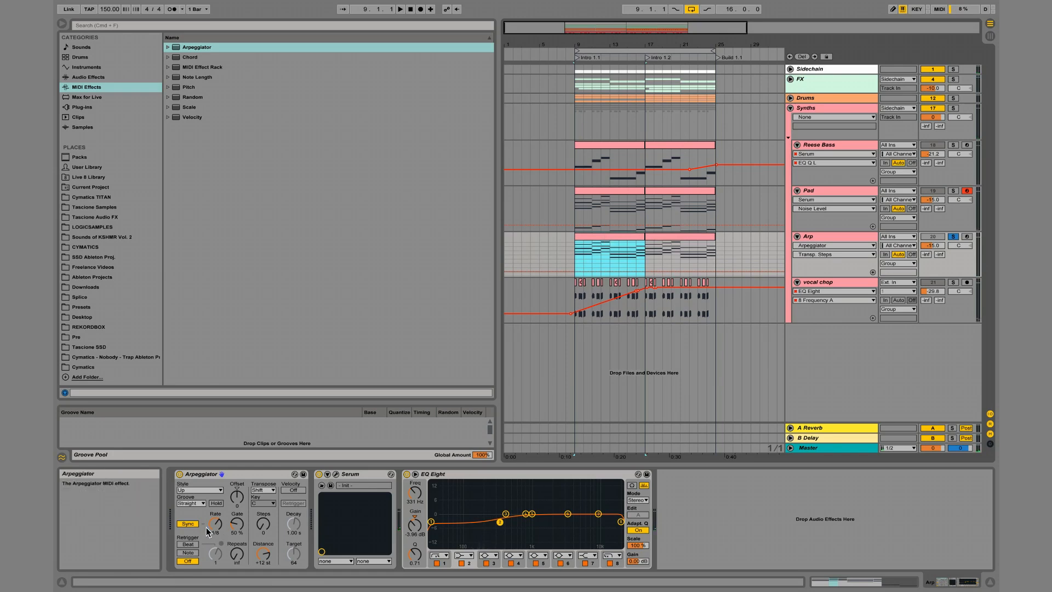
Open the Arp track's Serum and load the Analog_BD_Sin wavetable into oscillator A.
click(335, 475)
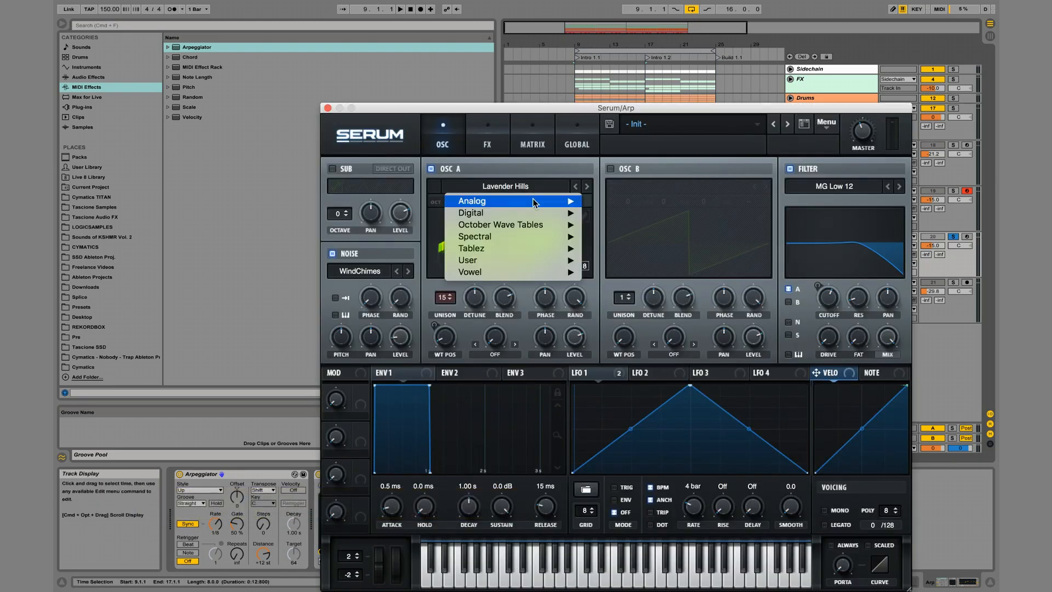
mouse_move(535, 201)
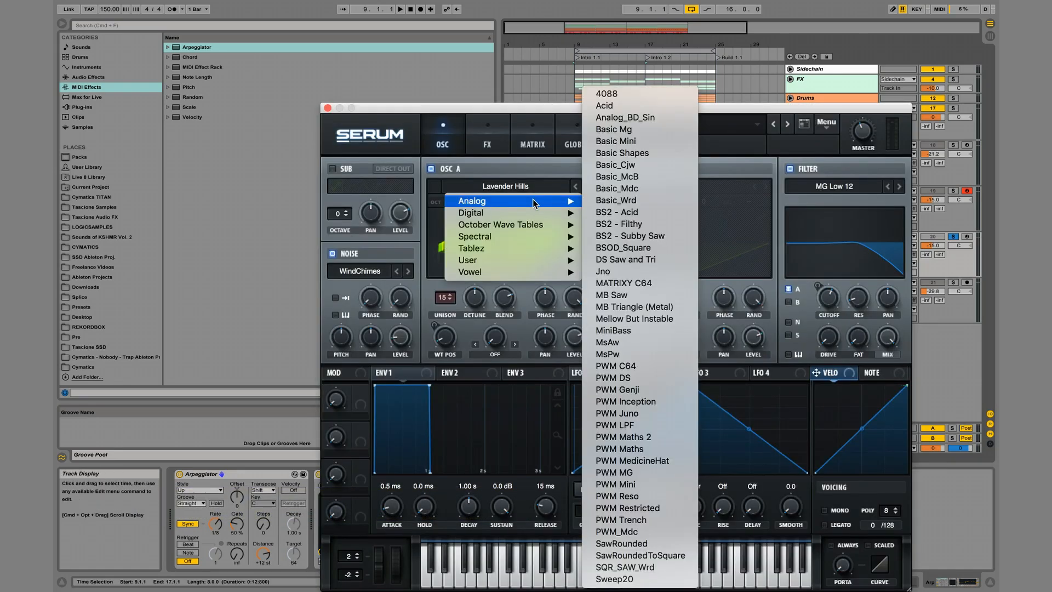
click(662, 122)
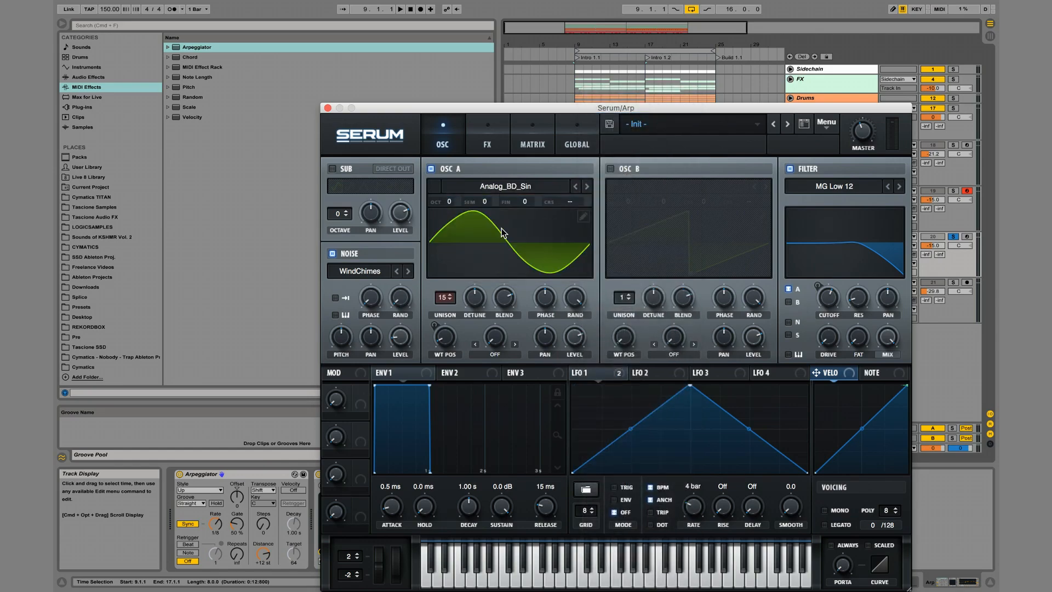
Reduce oscillator A's unison to 1 voice and raise its octave to +2 during playback.
drag(437, 305, 437, 351)
drag(446, 293, 431, 386)
key(space)
drag(450, 203, 449, 176)
Remove all modulation destinations from LFO 1.
click(616, 376)
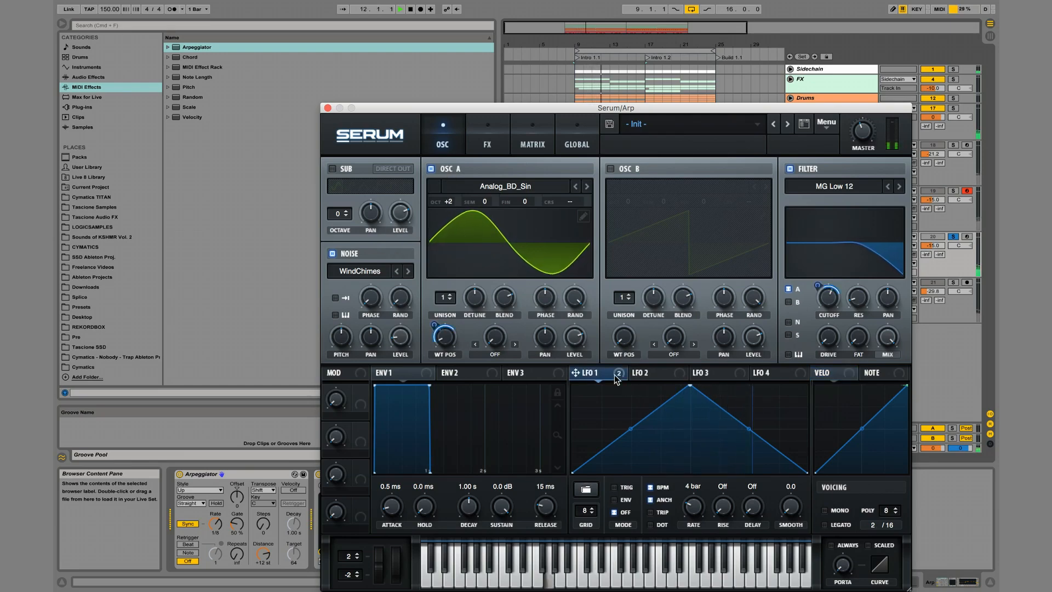
click(619, 374)
click(619, 374)
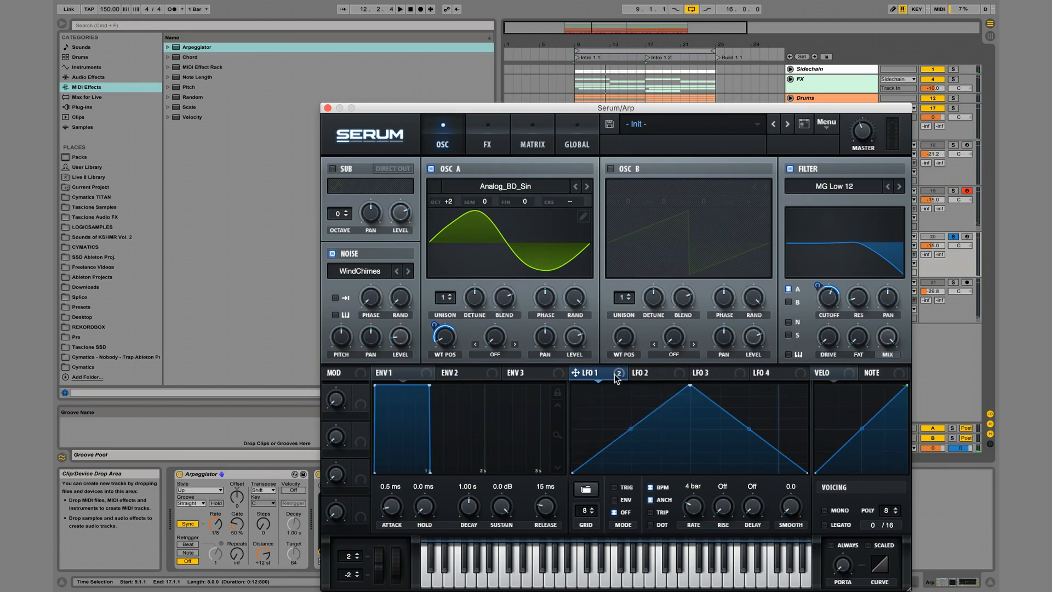
click(617, 375)
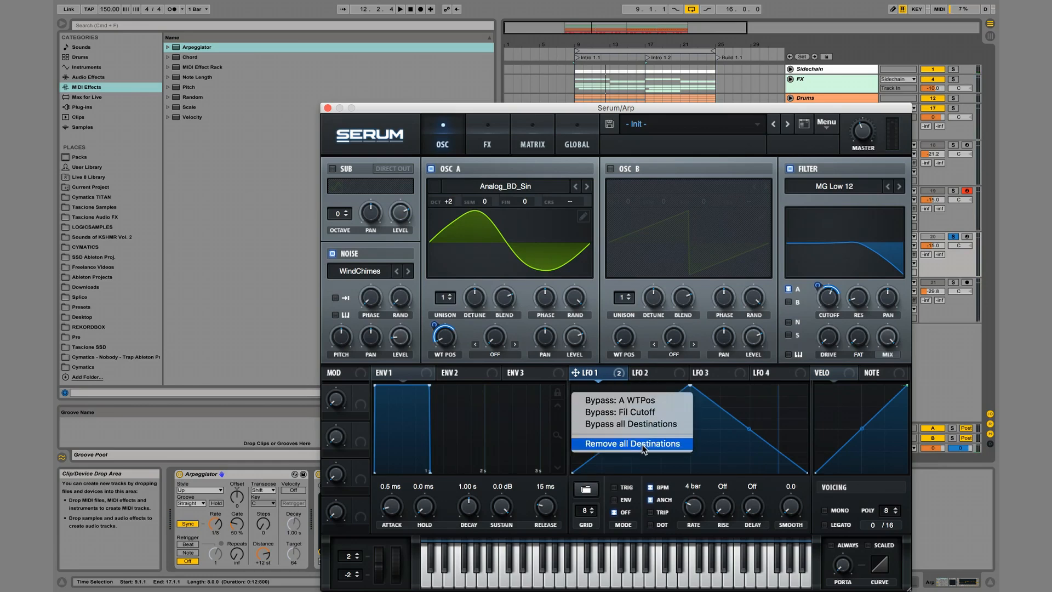
click(644, 446)
click(650, 375)
click(600, 378)
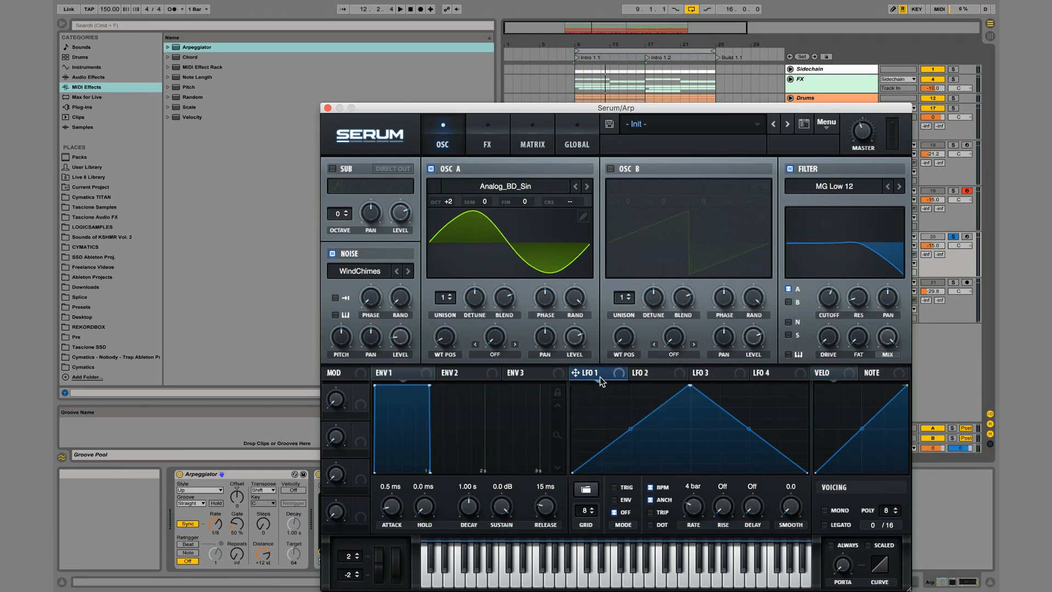
Reshape LFO 1 into a steep downward decay curve in envelope mode with a 1/4 rate.
drag(689, 385, 572, 385)
drag(700, 435, 671, 485)
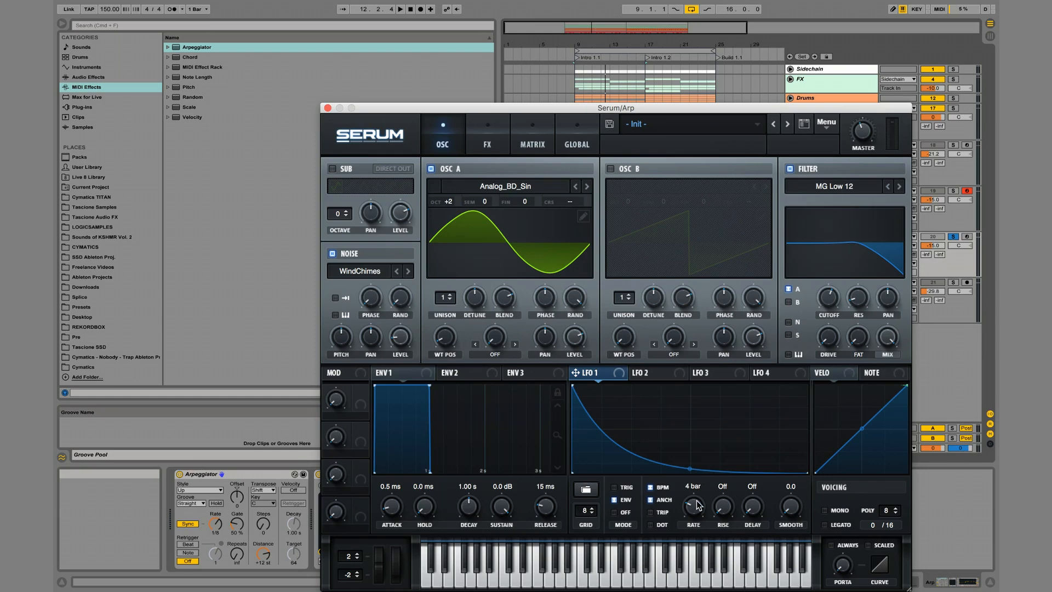
drag(694, 504, 694, 508)
Modulate a lowered filter cutoff with LFO 1 and set oscillator A's octave to +1 during playback.
drag(831, 292, 830, 296)
drag(828, 297, 823, 323)
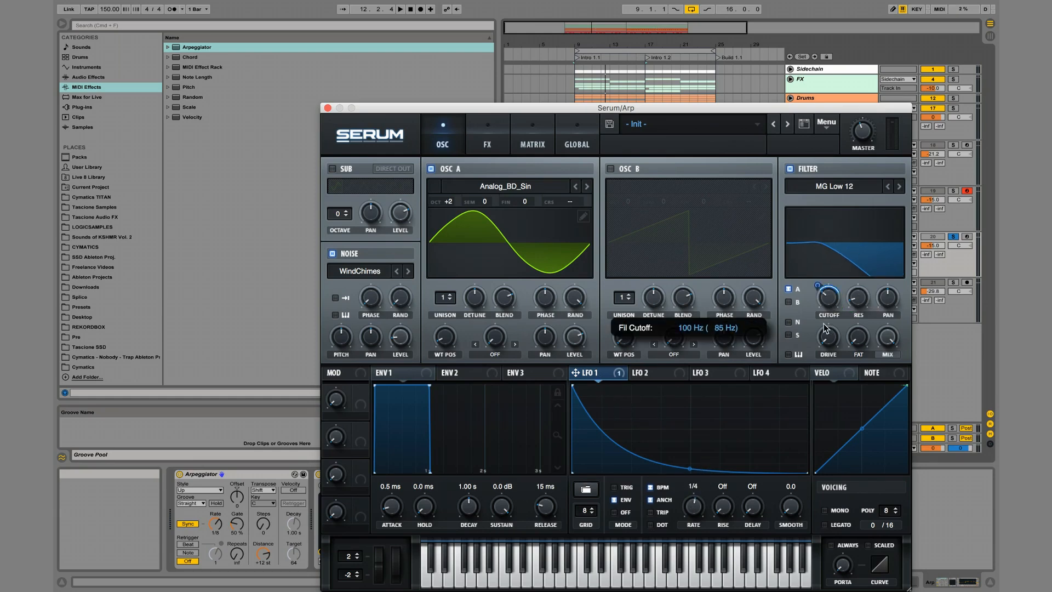
drag(819, 286, 822, 274)
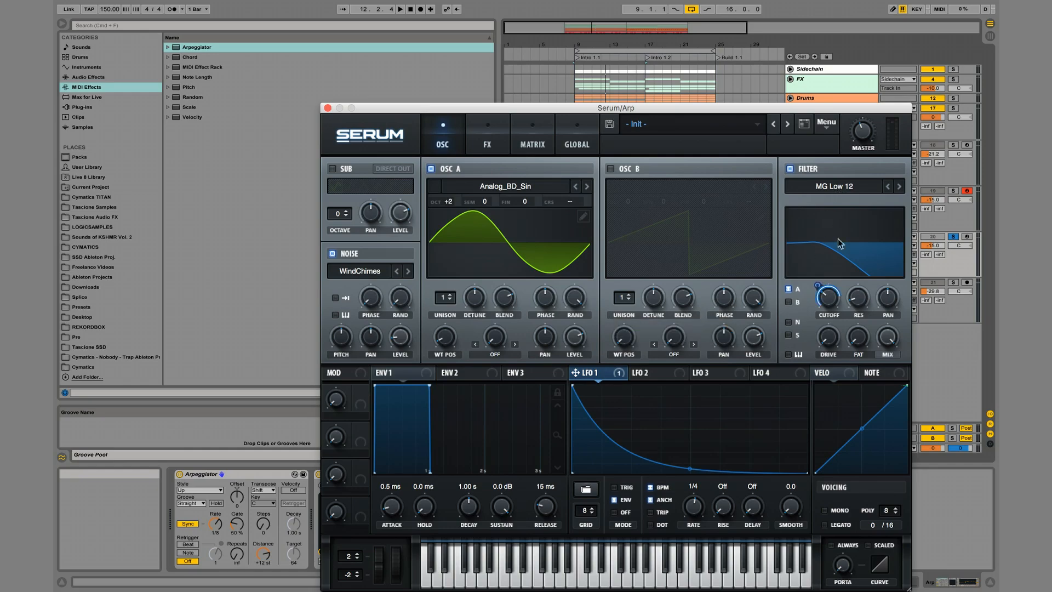
key(space)
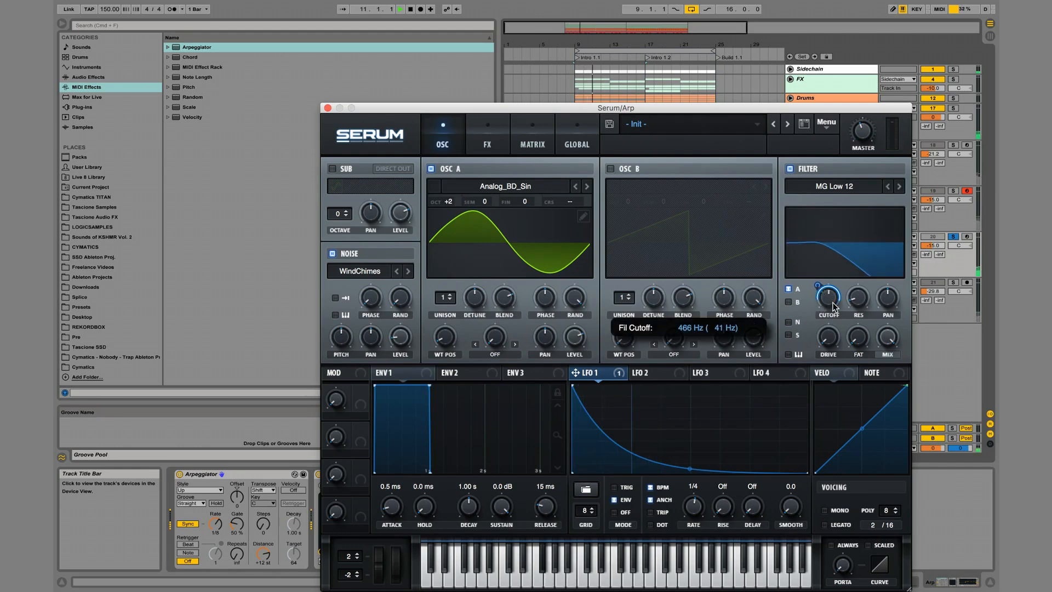
drag(448, 197, 448, 189)
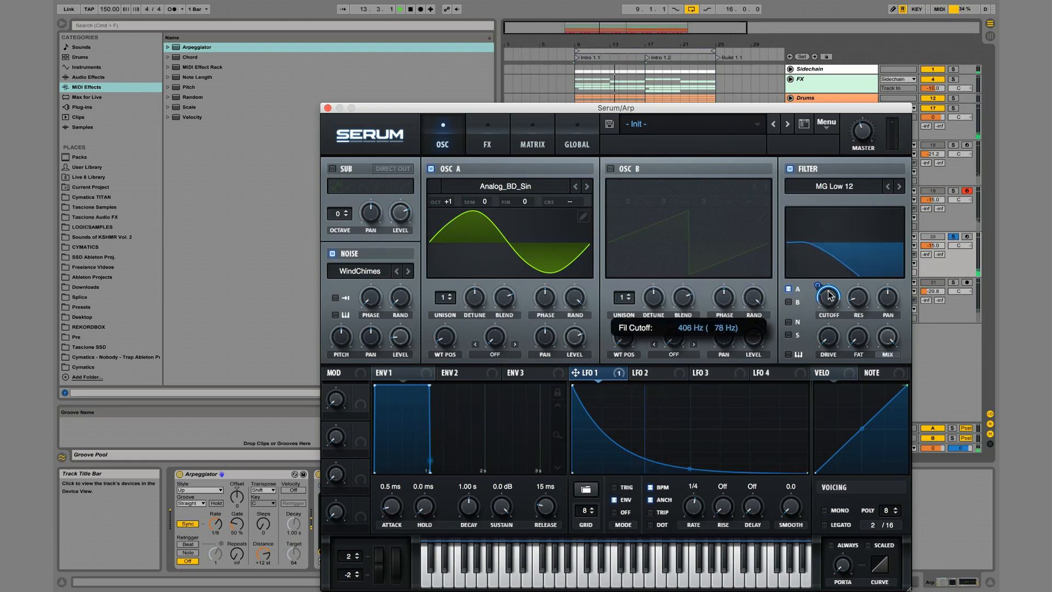
Check the patch's delay, reverb and EQ effects and make LFO 1's decay curve shallower.
click(503, 144)
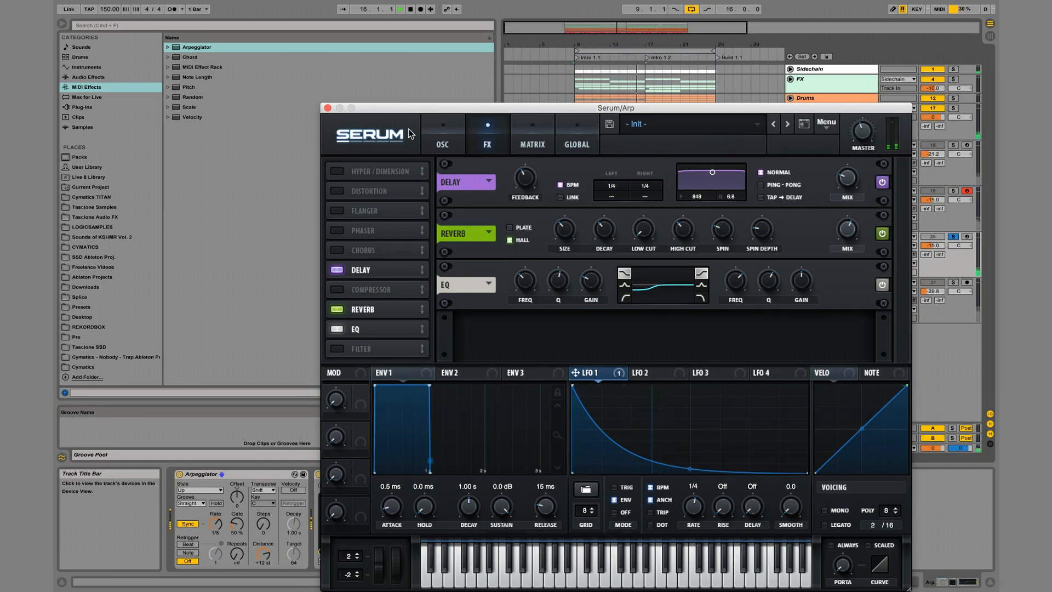
mouse_move(842, 225)
click(442, 142)
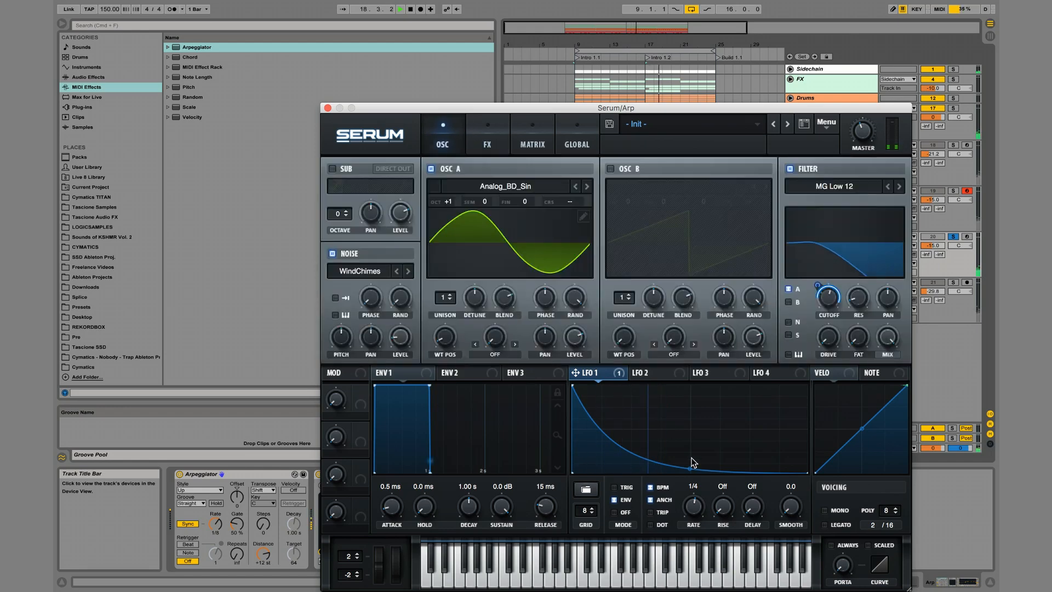
drag(691, 468, 691, 462)
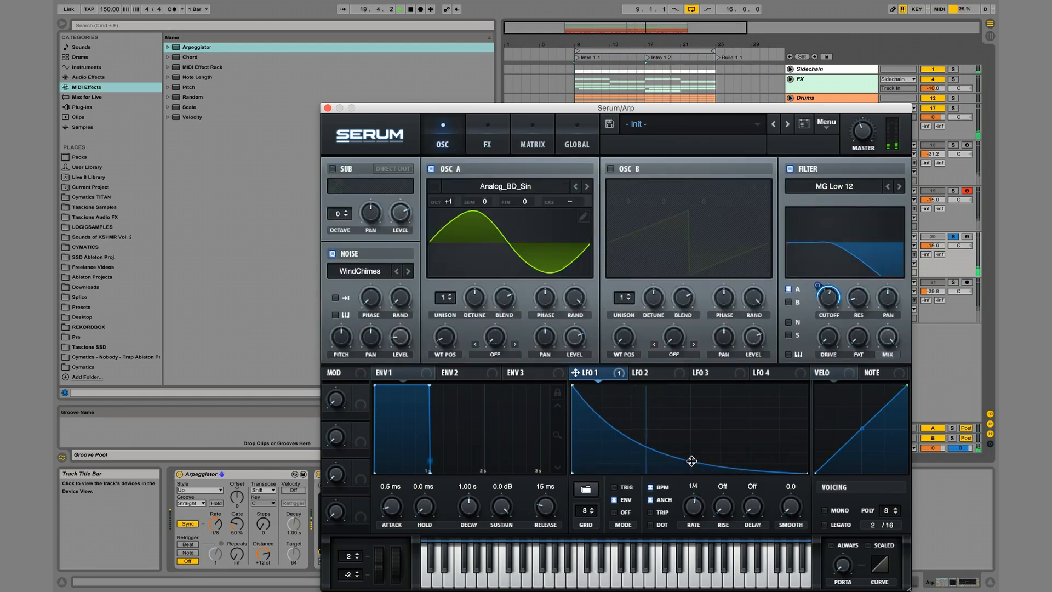
Lengthen the Env 1 release to 1.47 s and raise the Arpeggiator's gate to 137%.
drag(557, 510, 551, 462)
drag(237, 524, 236, 475)
Raise the filter cutoff and set oscillator A's octave to +2.
drag(828, 297, 831, 274)
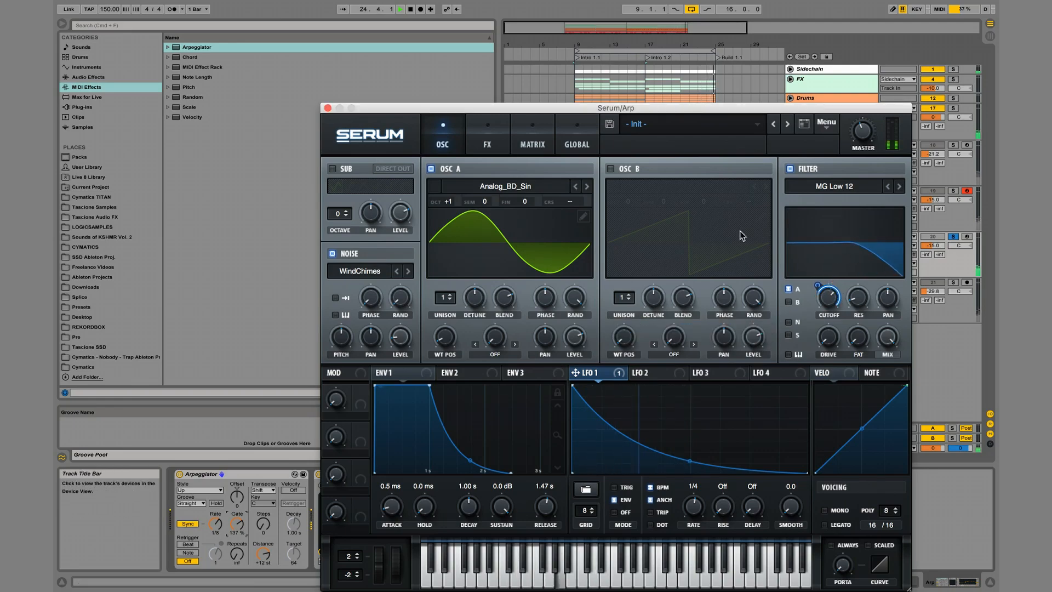
drag(443, 201, 443, 188)
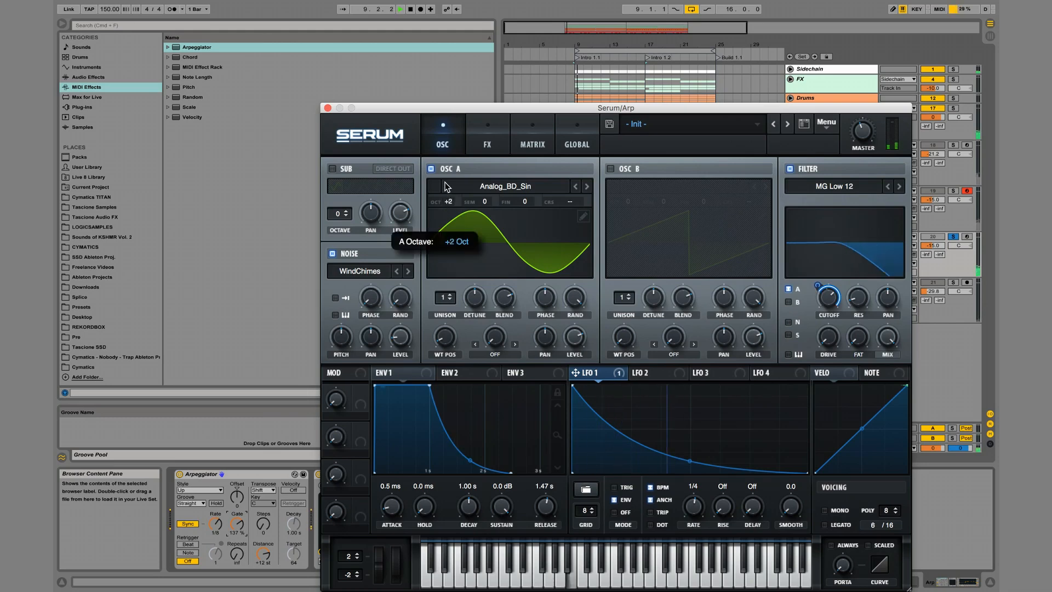
Try the Sync (Window 1/2) and Sync (Window Full) warp modes on oscillator A and restore the mode to Off.
click(501, 355)
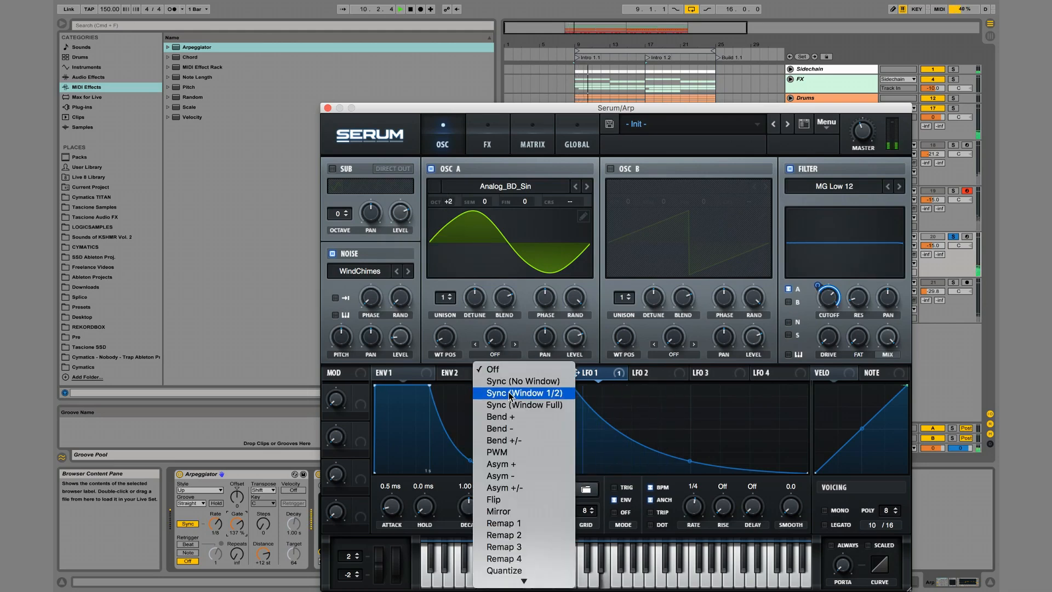
click(509, 393)
drag(501, 344, 498, 280)
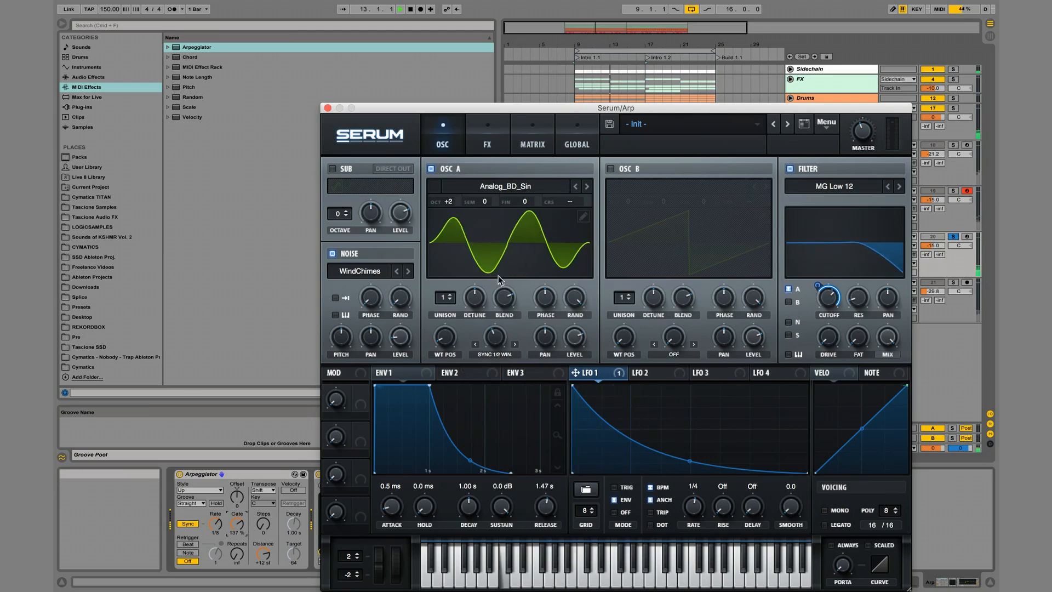
click(515, 343)
drag(502, 338, 506, 377)
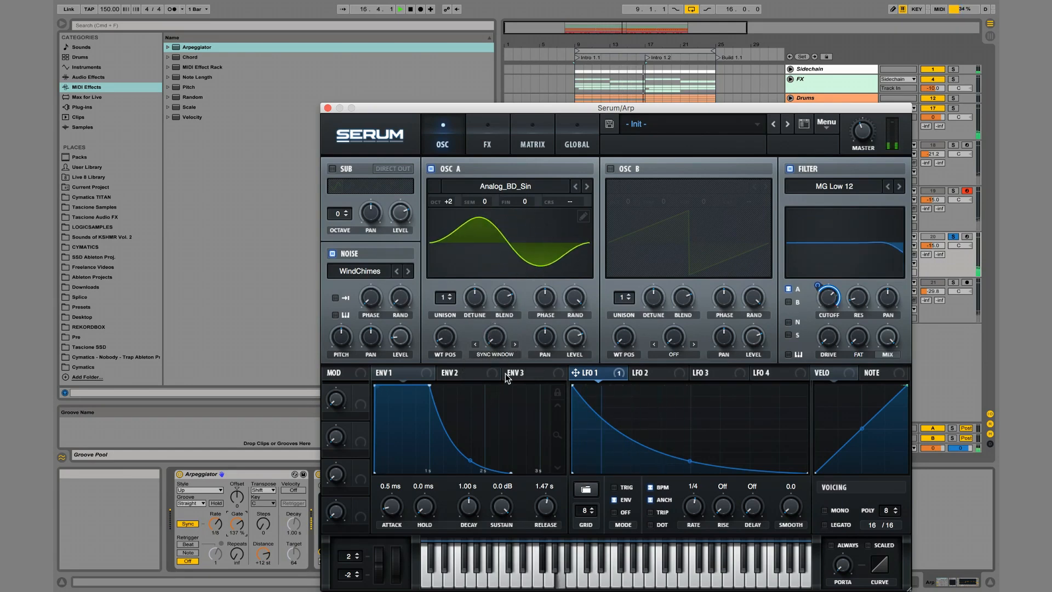
click(503, 356)
click(504, 366)
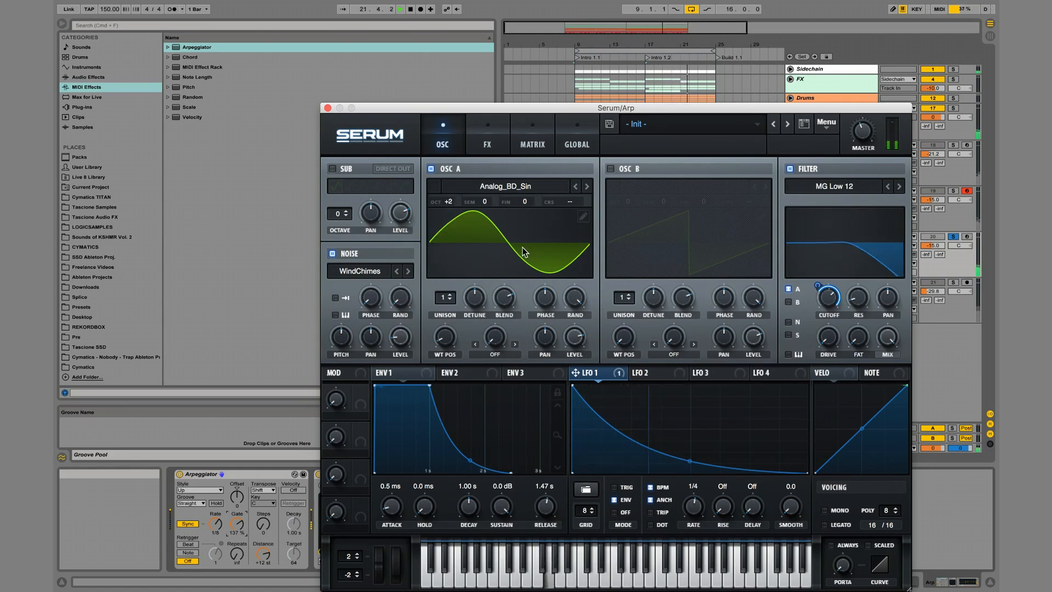
Try 3 unison voices on oscillator A and return it to 1 voice.
drag(445, 298, 444, 278)
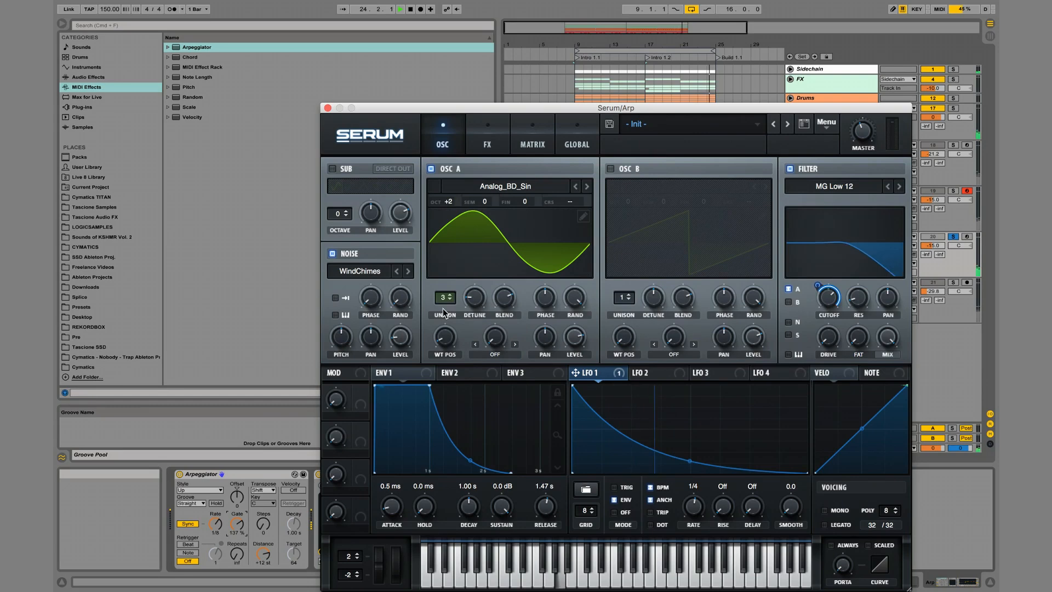
key(space)
drag(445, 298, 430, 396)
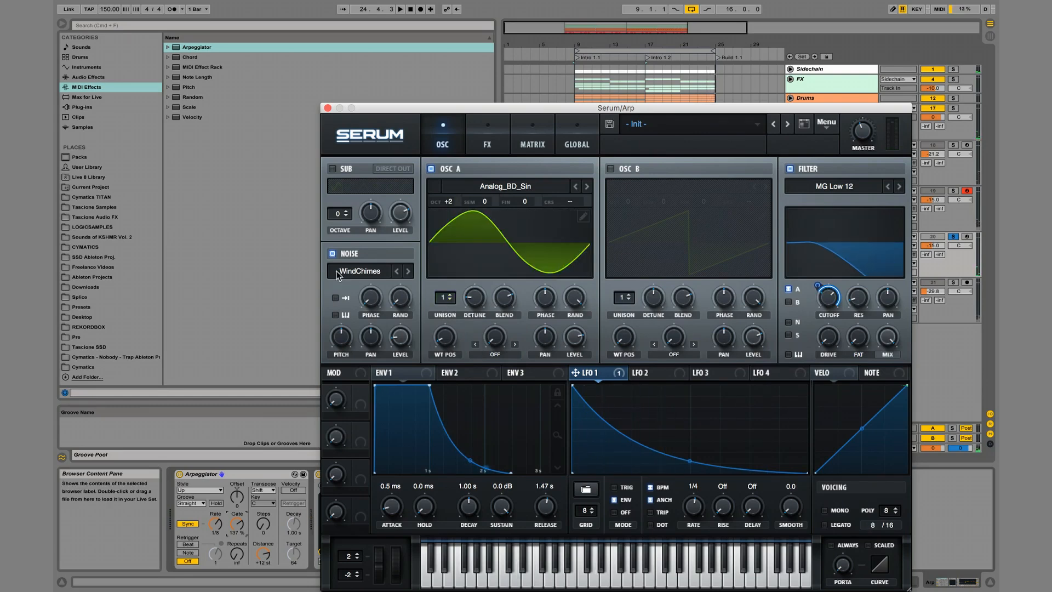
Enable the Hyper/Dimension effect in the arp's Serum effects rack and play the arrangement to hear it.
click(490, 140)
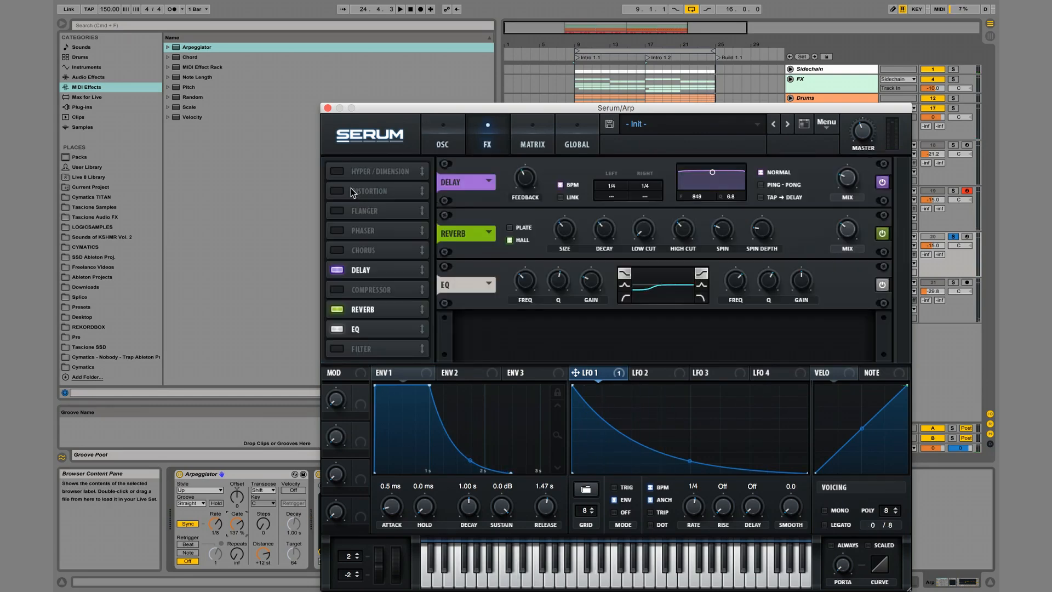
click(331, 172)
key(space)
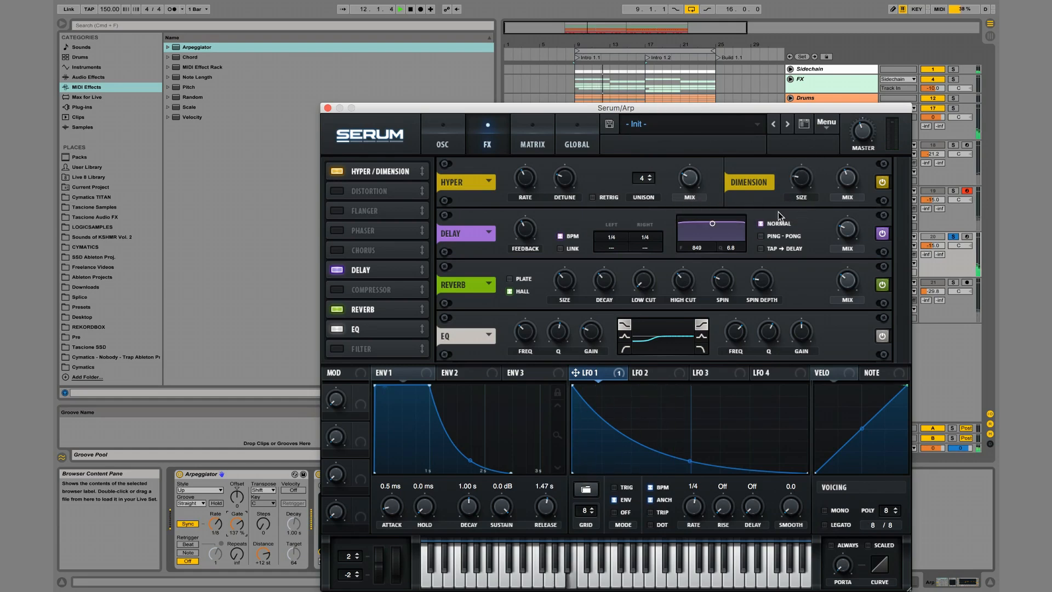
Adjust the bend of LFO 1's curve slightly and raise oscillator A's octave to +3.
click(442, 141)
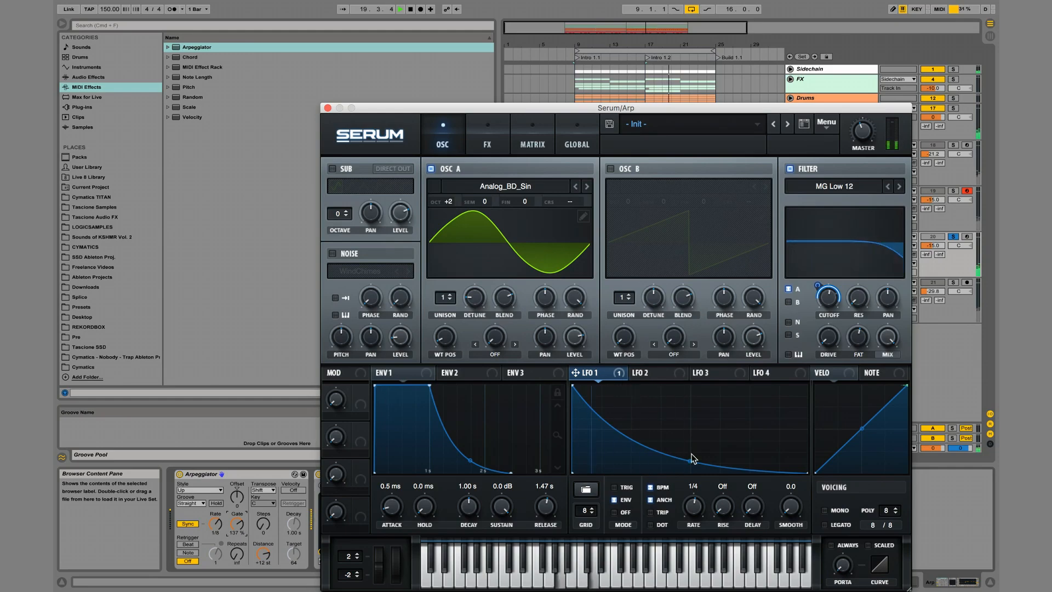
mouse_move(690, 461)
mouse_down()
mouse_move(692, 439)
mouse_move(689, 459)
mouse_up()
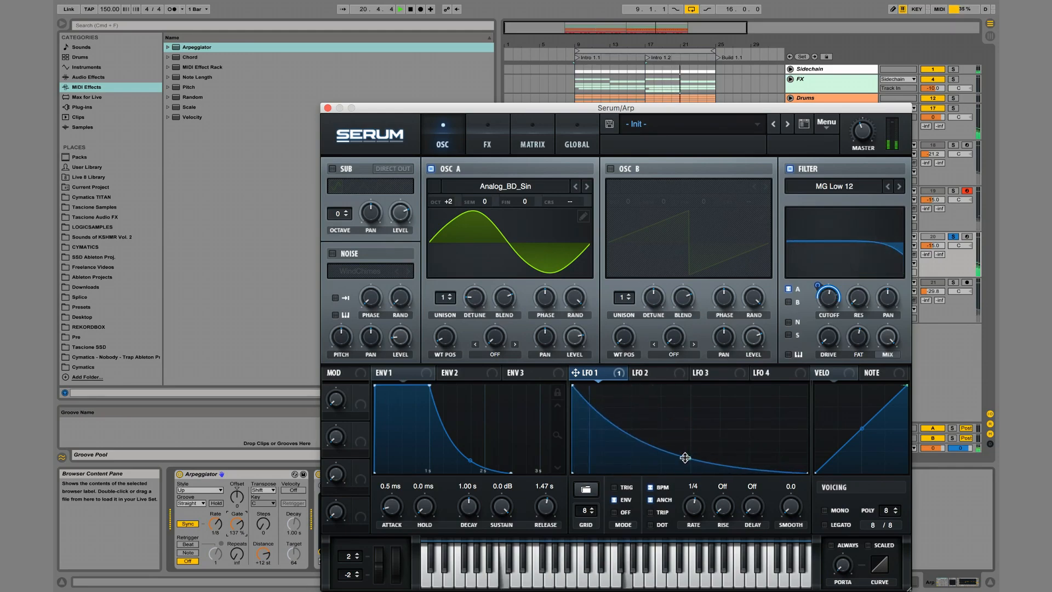
drag(452, 202, 452, 188)
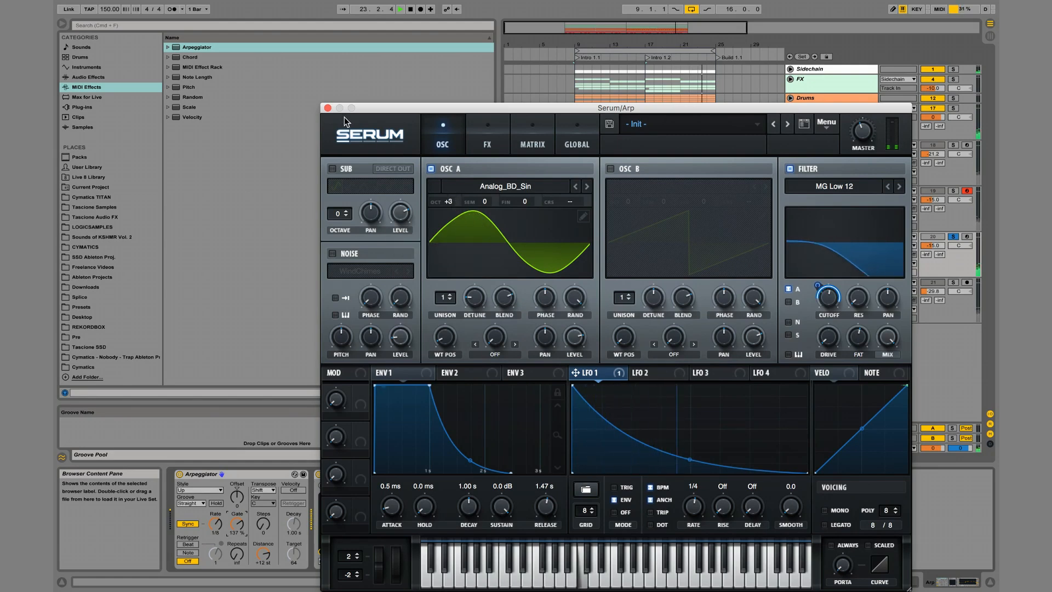
Mute and unmute the Arp track to compare it in the mix, and lower its volume to -19.0 dB.
click(328, 108)
click(953, 237)
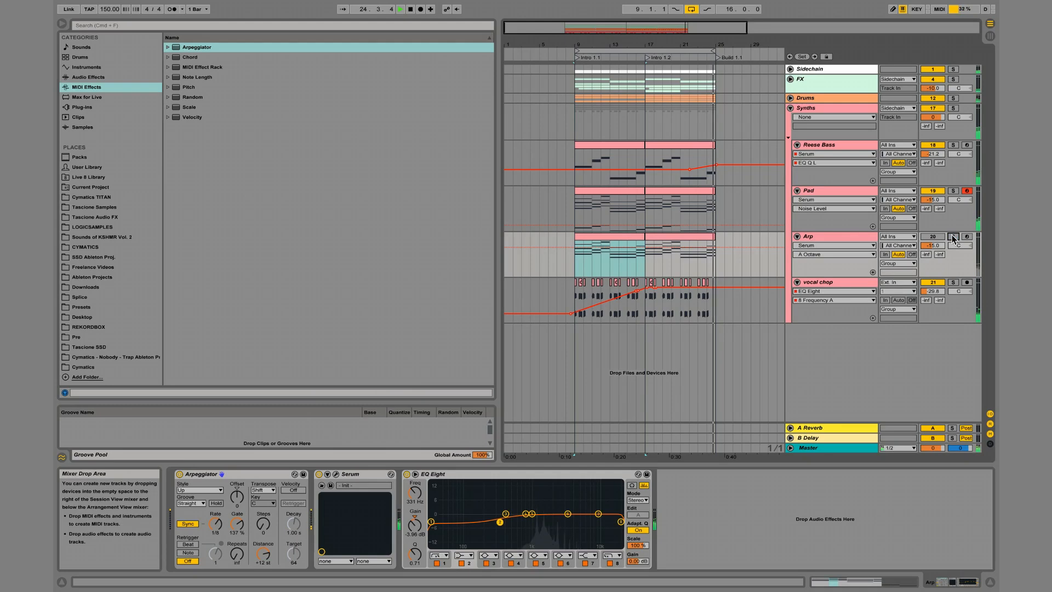
click(932, 236)
drag(937, 248, 937, 245)
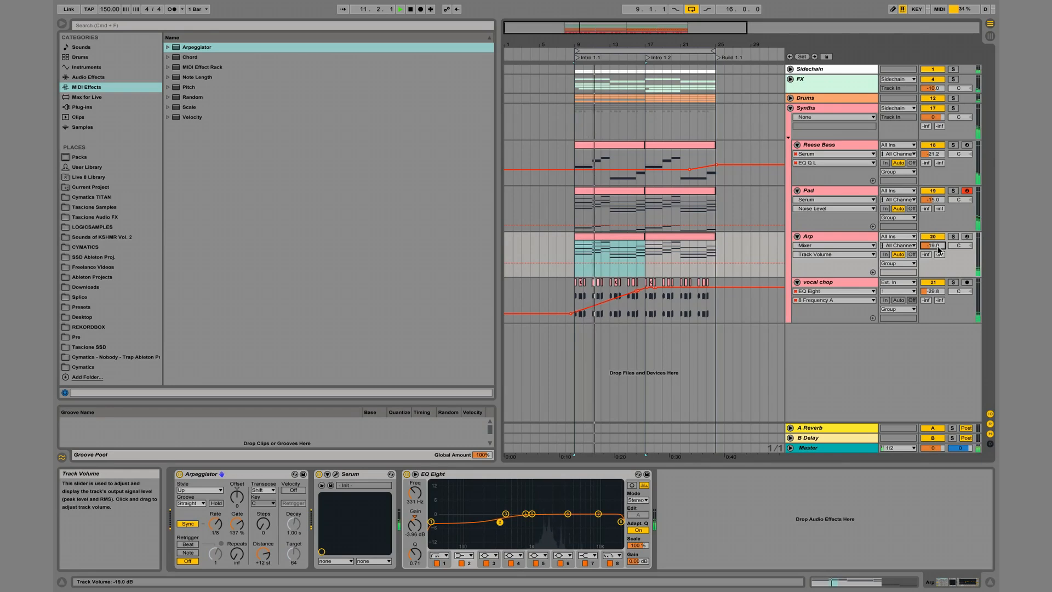
Add an Auto Filter to the Arp track and automate its frequency to rise from 1.28 kHz to 19.9 kHz across Intro 1.1.
click(101, 76)
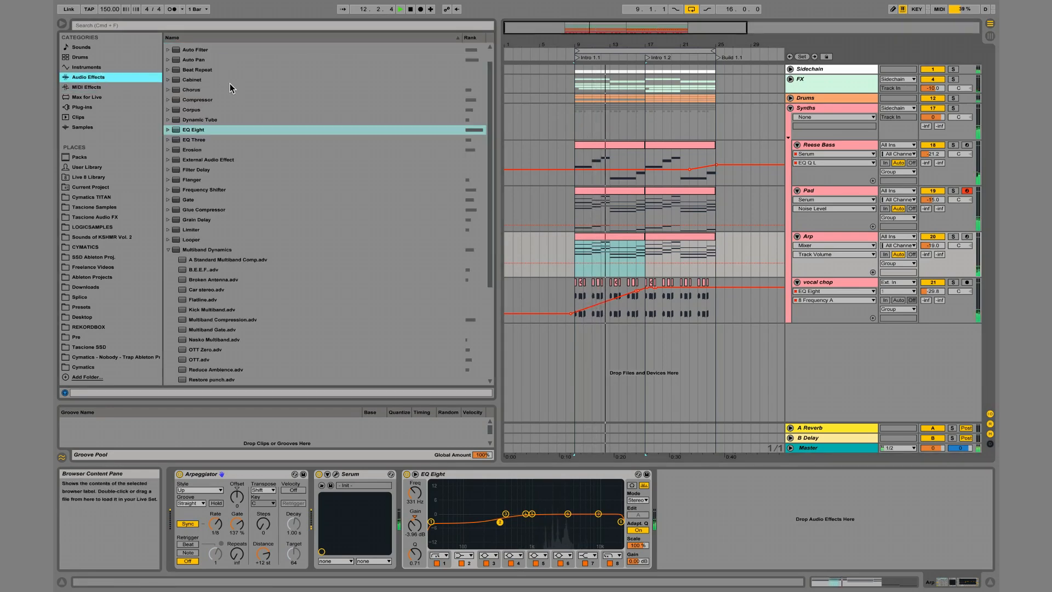
double_click(189, 49)
drag(805, 501, 805, 536)
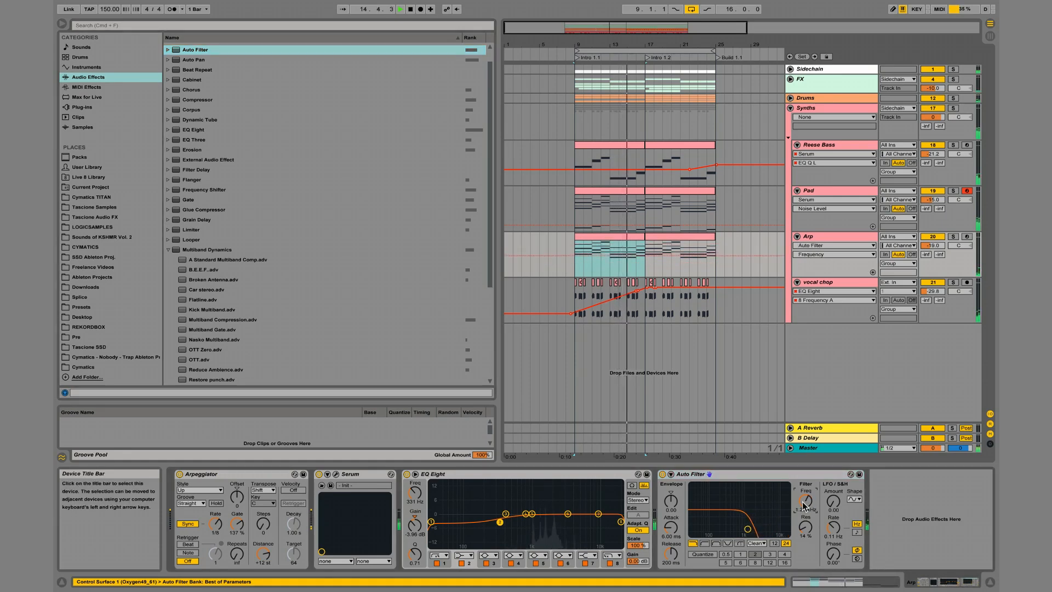
click(573, 257)
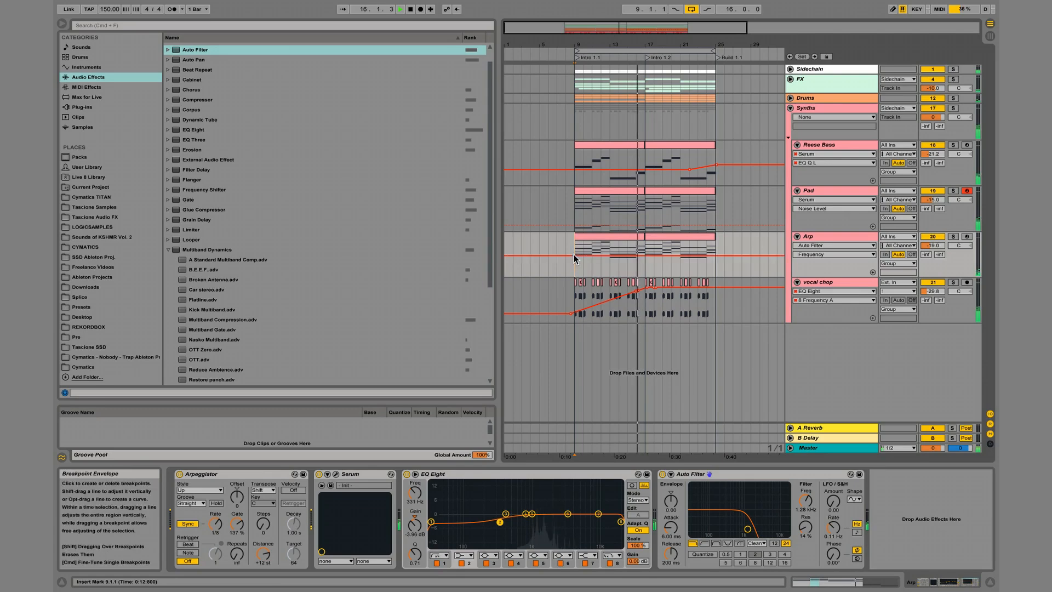
drag(650, 255, 644, 242)
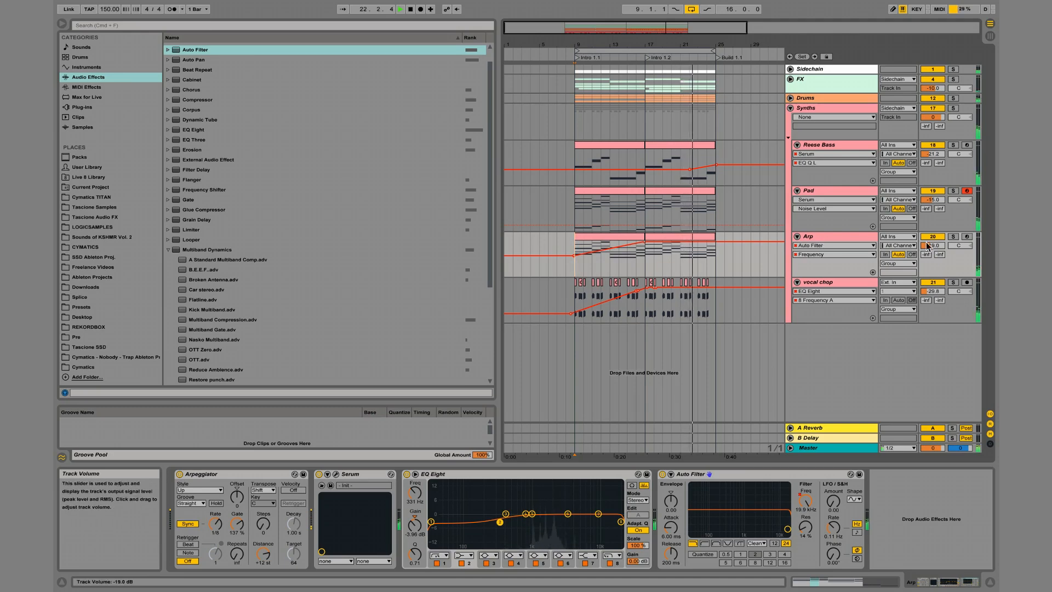
Lower the vocal chop track's volume to -30.0 dB.
click(931, 291)
drag(937, 292, 936, 294)
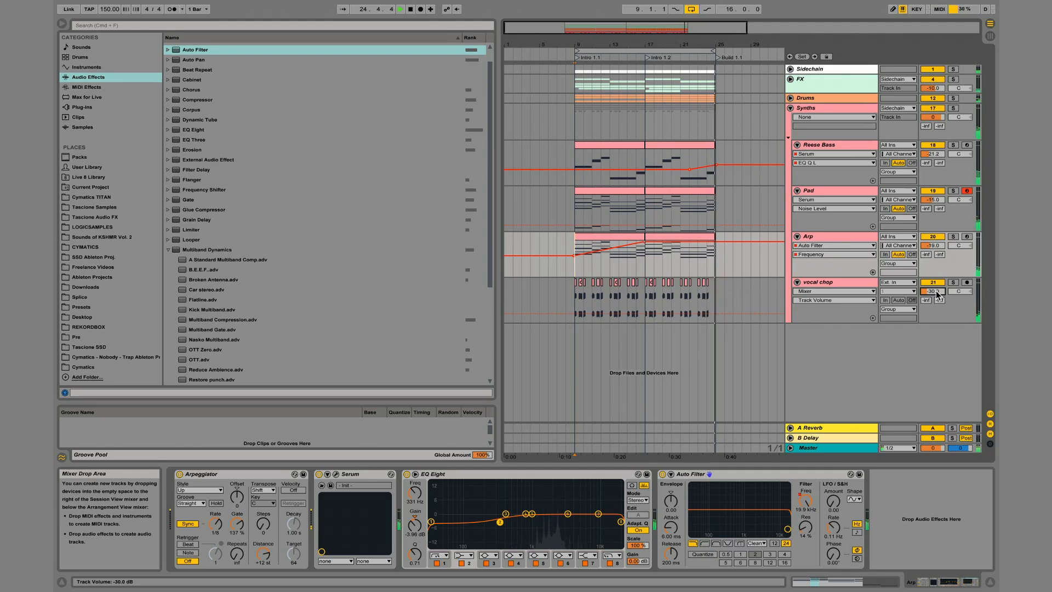
Insert a new MIDI track below the Pad track and load the Serum plug-in on it.
click(831, 195)
key(super+shift+t)
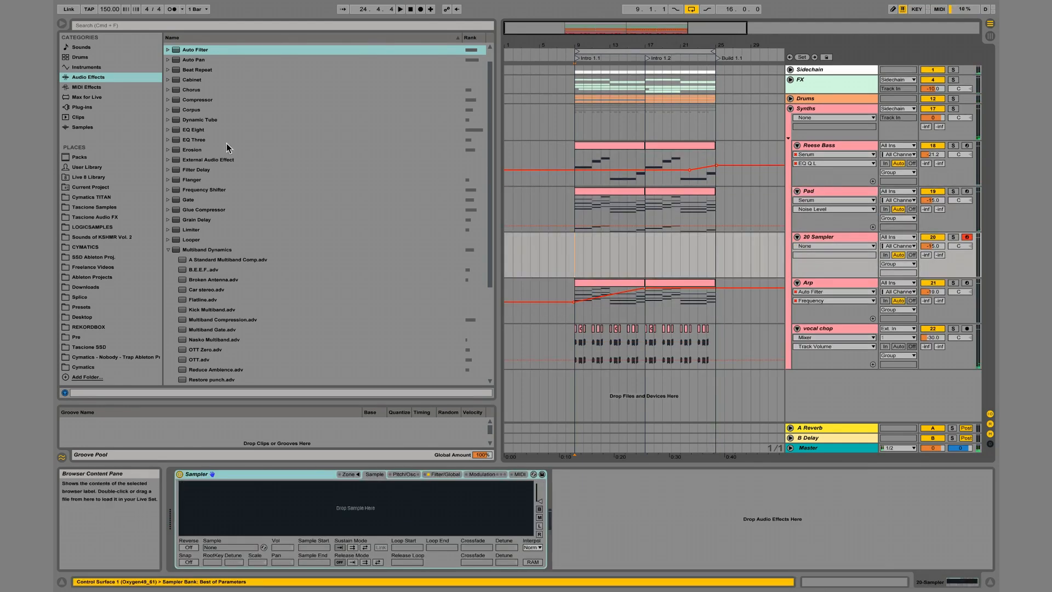
click(82, 107)
double_click(203, 239)
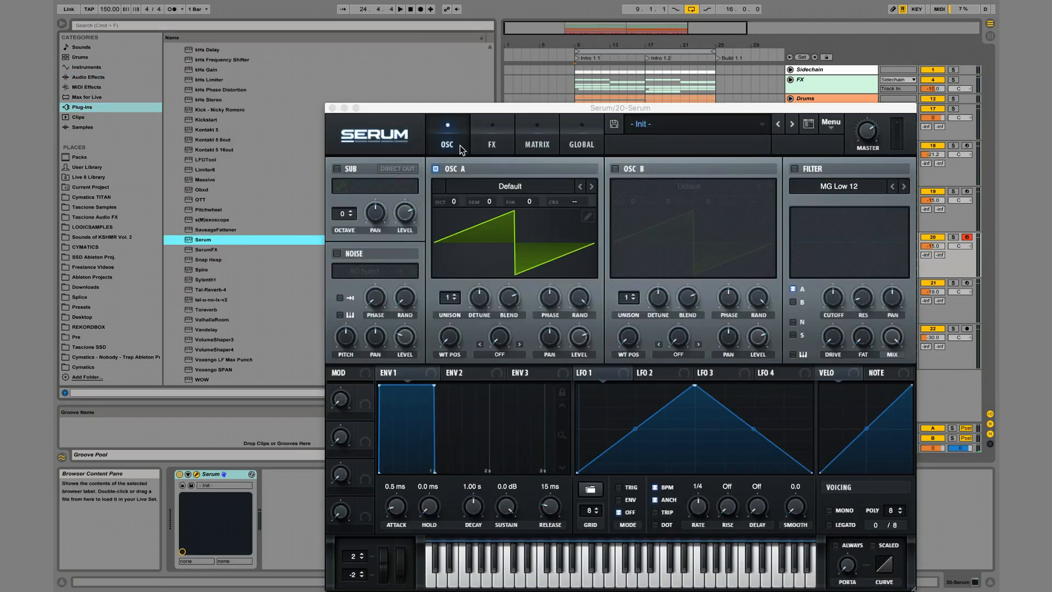
Set oscillator A to 16 unison voices with less detune, and lengthen the Env 1 release to 1.13 s.
click(453, 278)
drag(448, 294, 455, 340)
drag(481, 300, 480, 317)
mouse_move(551, 504)
mouse_down()
mouse_move(552, 457)
mouse_move(557, 493)
mouse_up()
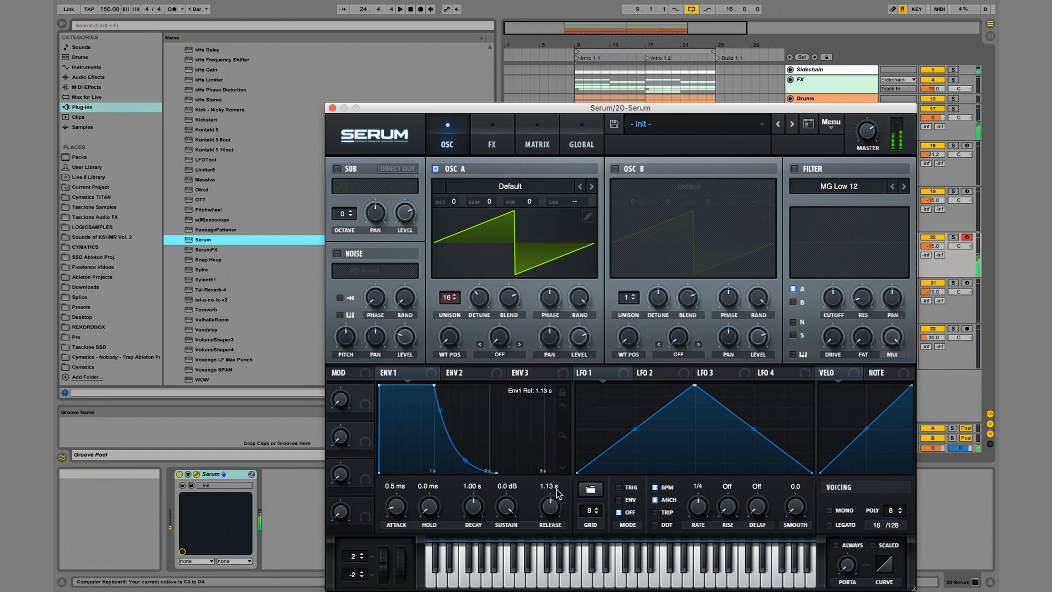
Enable Reverb and Distortion in Serum's effects rack and move Distortion to the end of the chain.
click(492, 139)
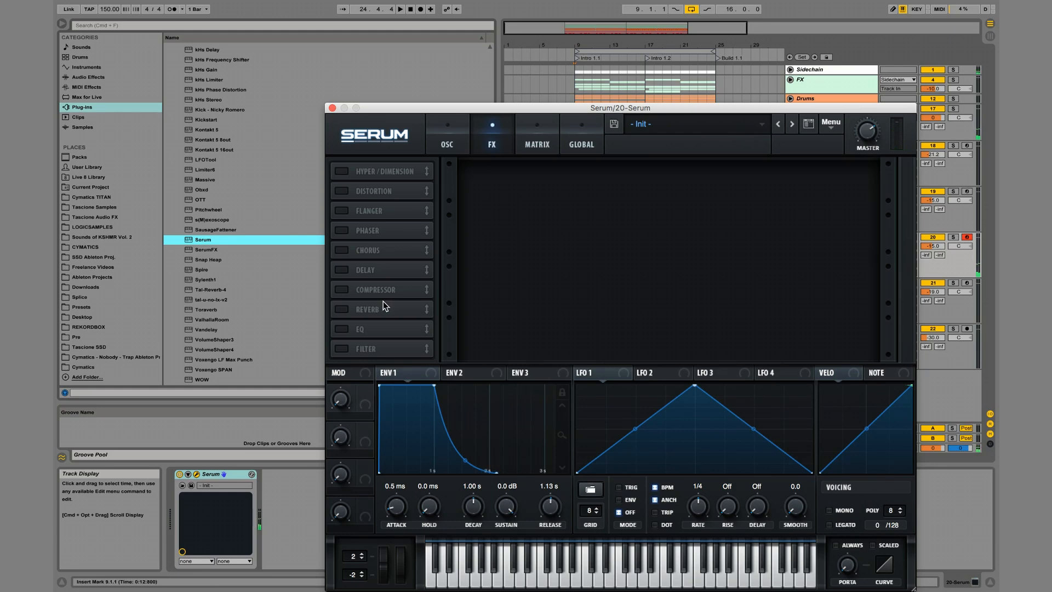
click(342, 310)
mouse_move(850, 174)
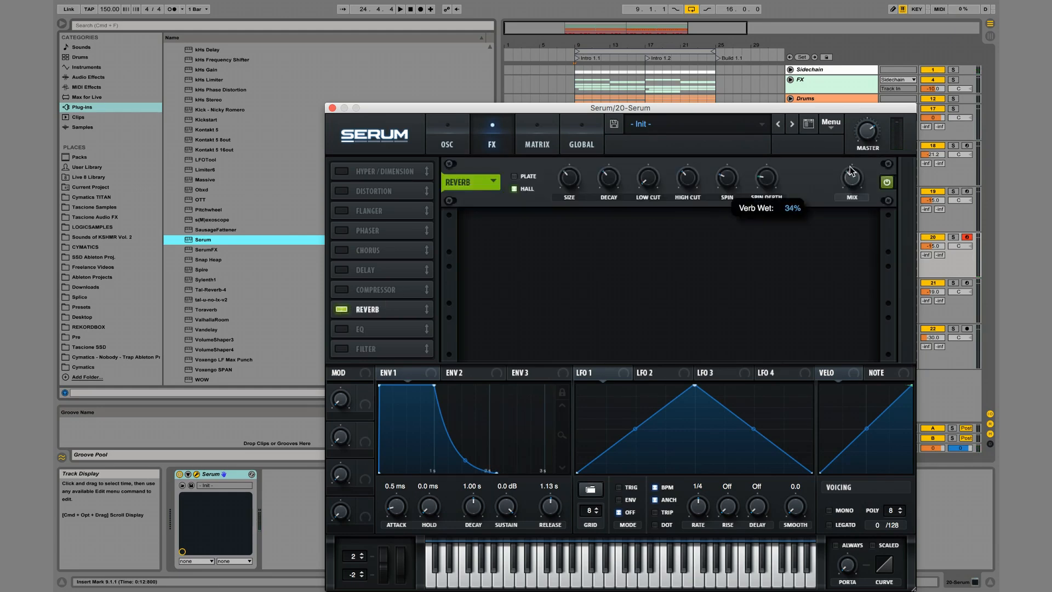
click(343, 191)
drag(343, 191, 363, 353)
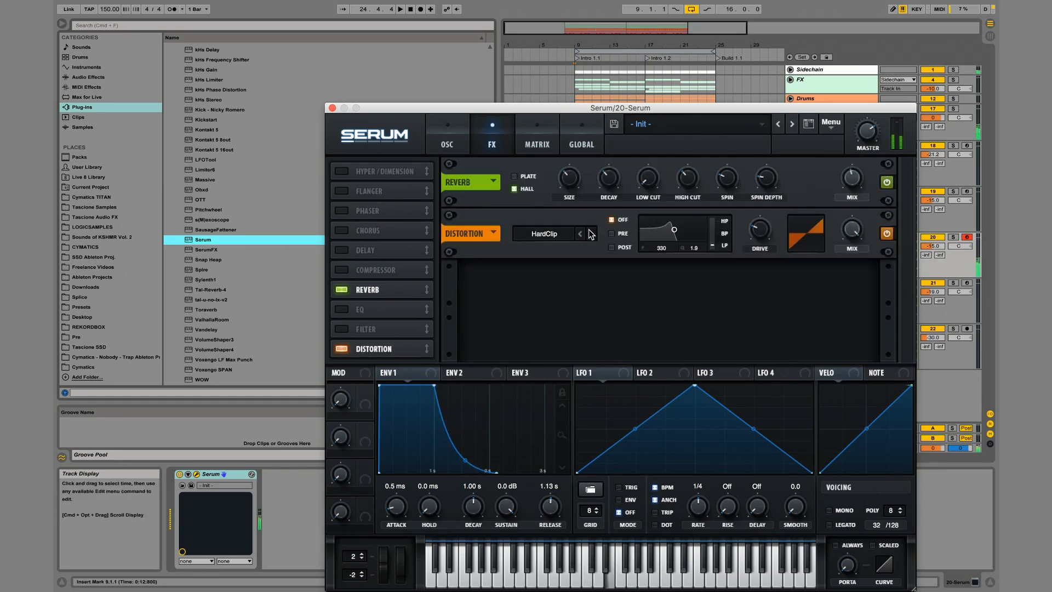
Audition the Lin.Fold and Downsample distortion types, choose Rectify and raise its drive.
drag(759, 230, 756, 240)
mouse_move(756, 240)
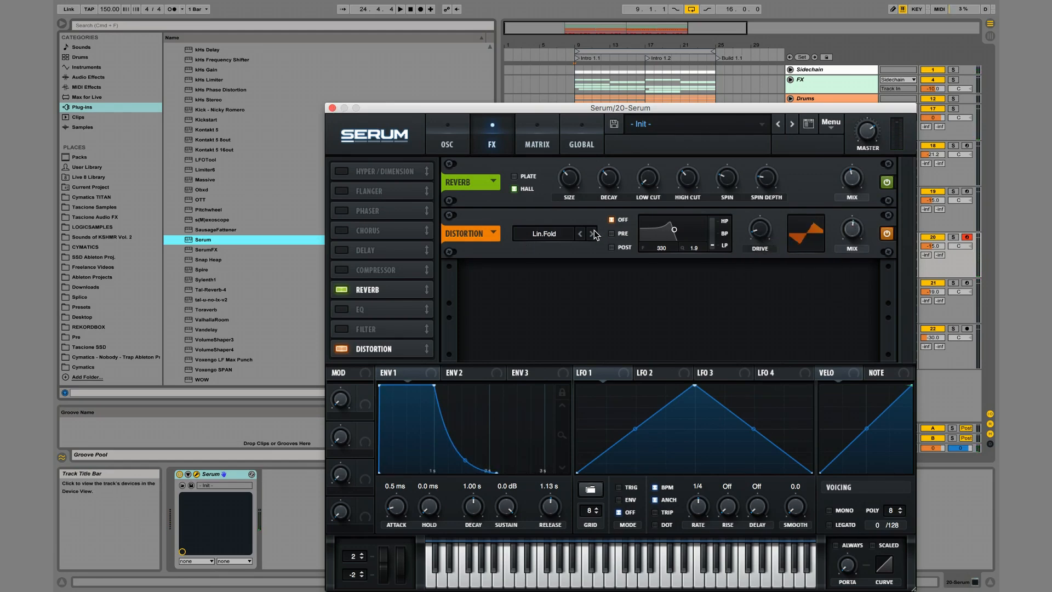
drag(760, 233, 757, 229)
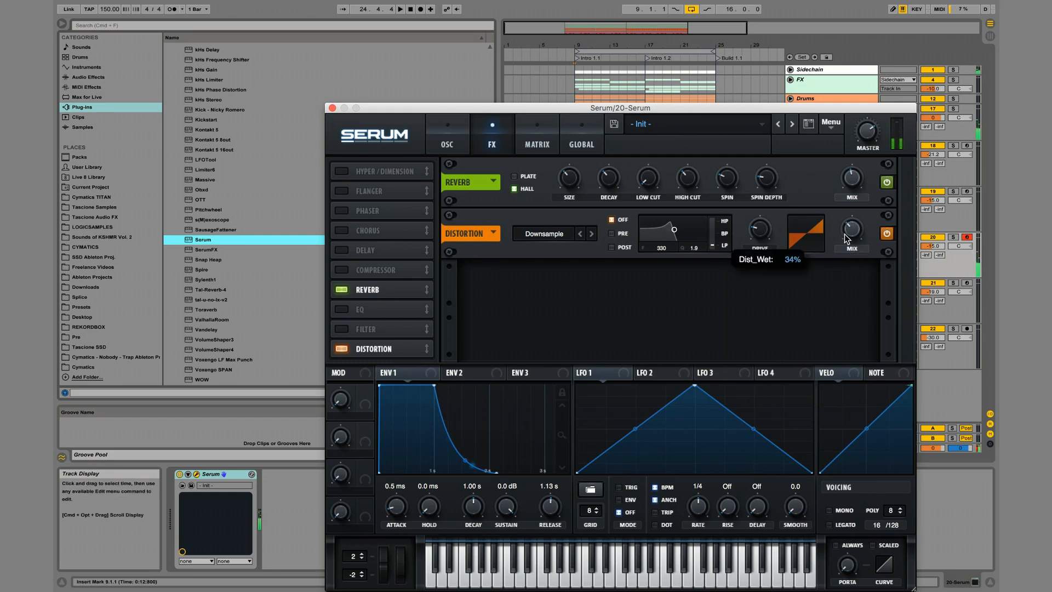
click(591, 234)
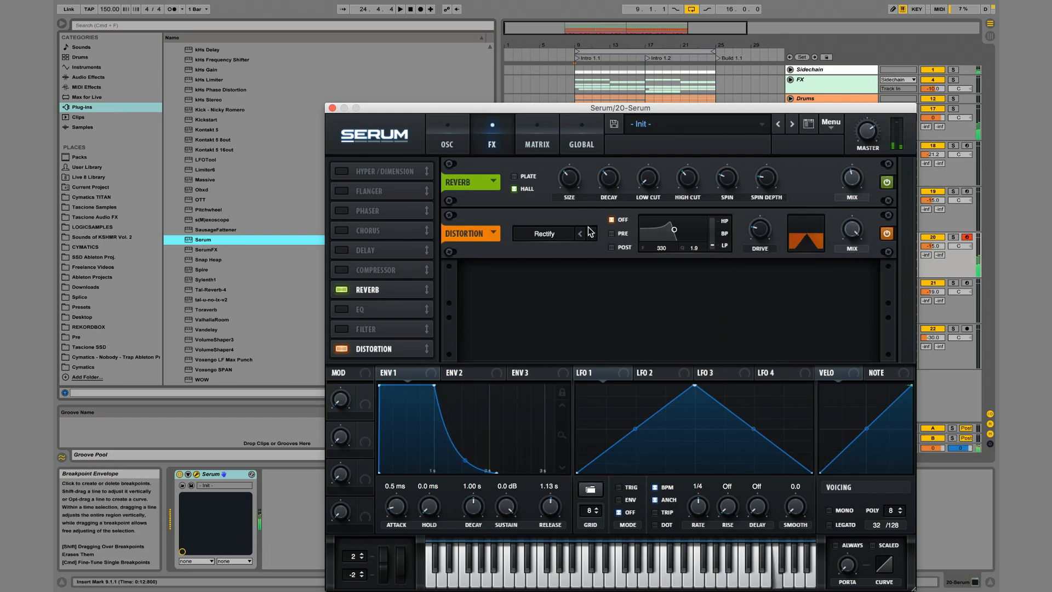
drag(753, 232, 752, 203)
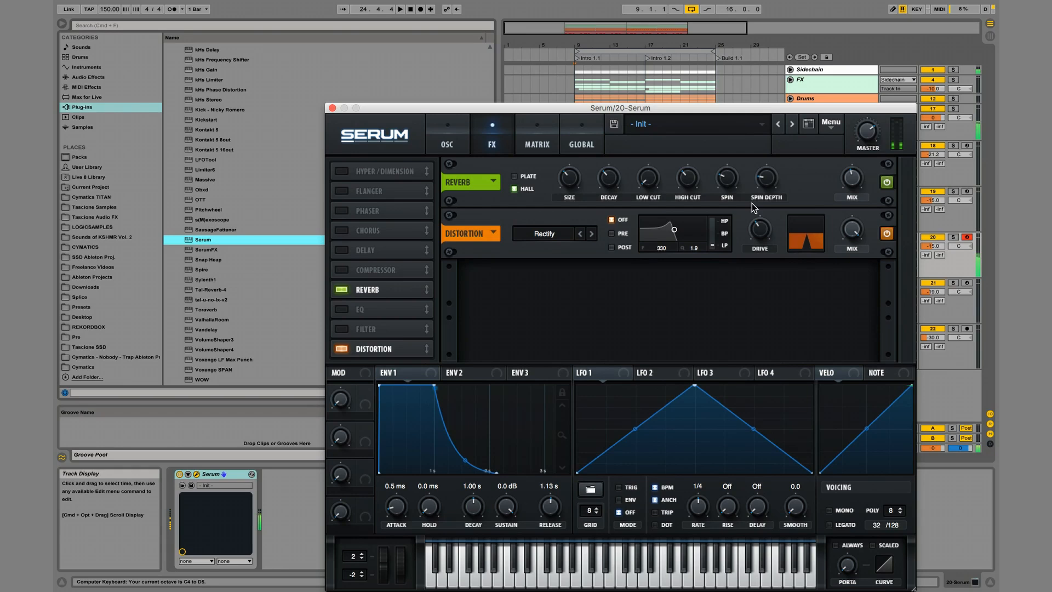
click(332, 108)
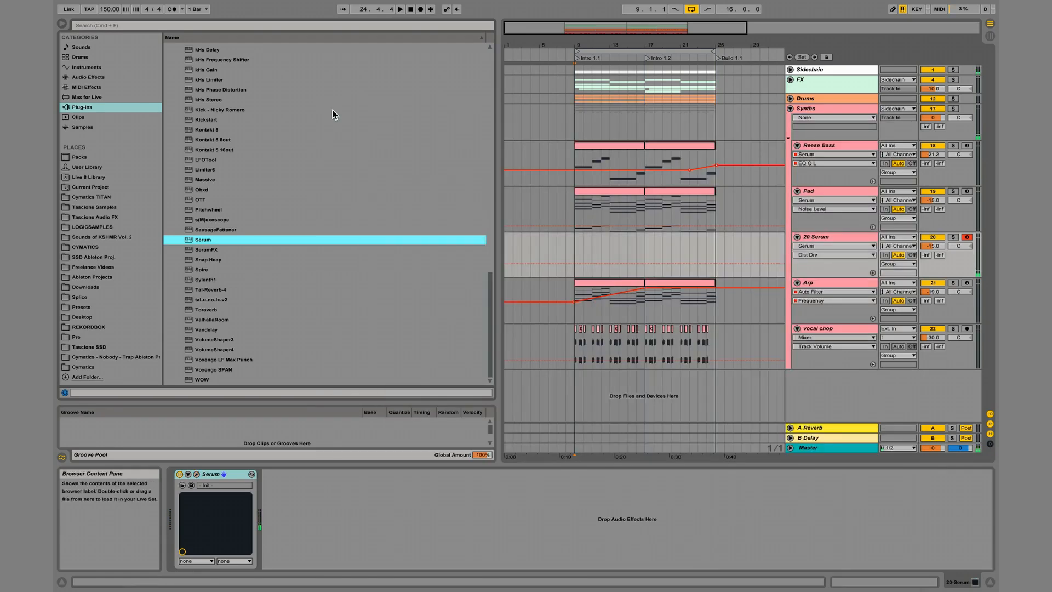
Create an eight-bar MIDI clip on the new Serum track across Intro 1.2 and add one note at its start.
click(638, 255)
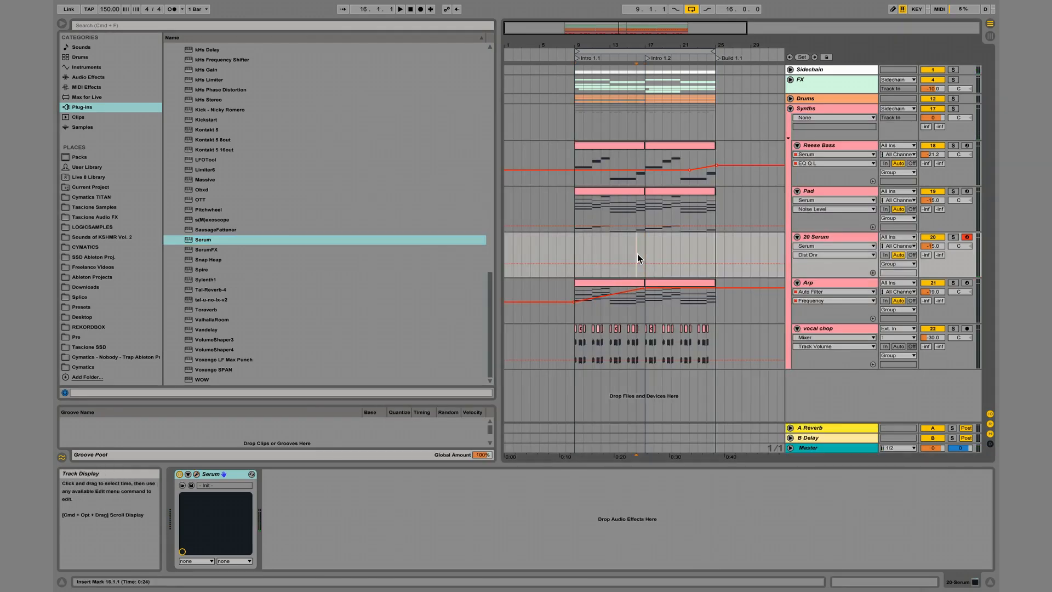
key(space)
drag(645, 256, 716, 248)
key(space)
key(super+shift+m)
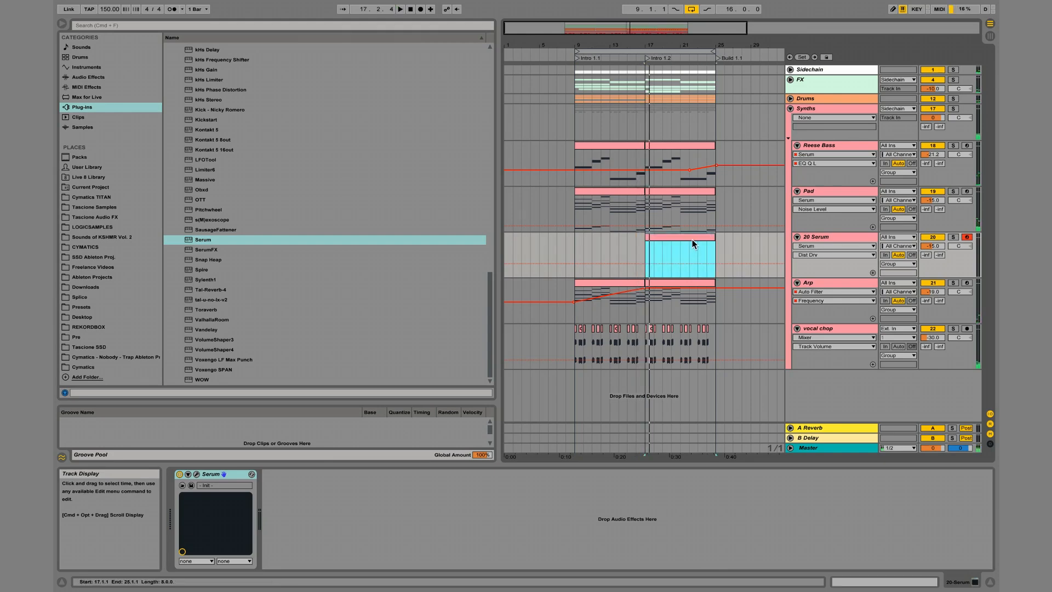
double_click(692, 238)
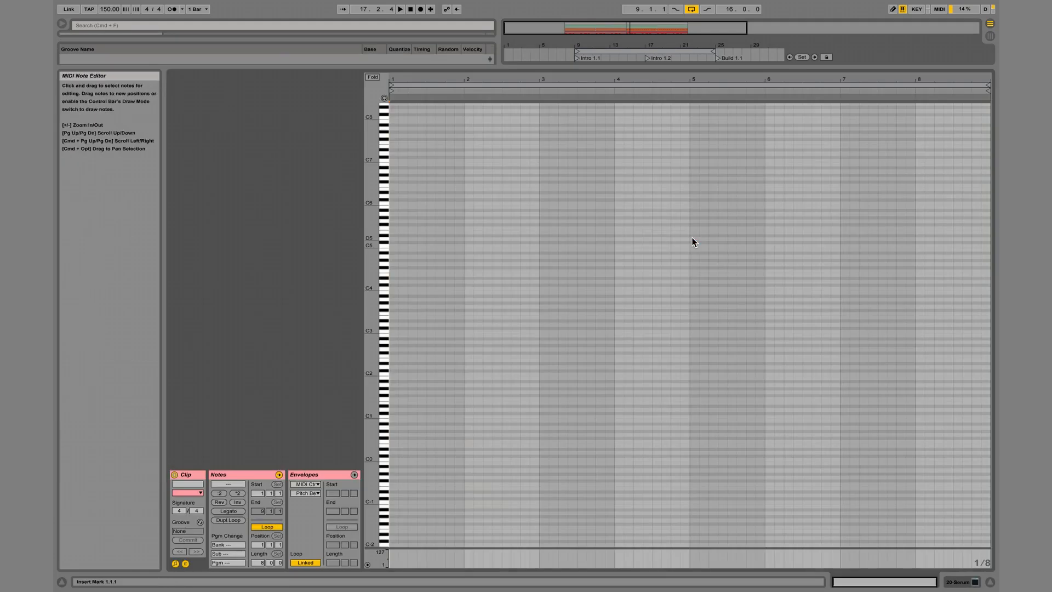
double_click(392, 278)
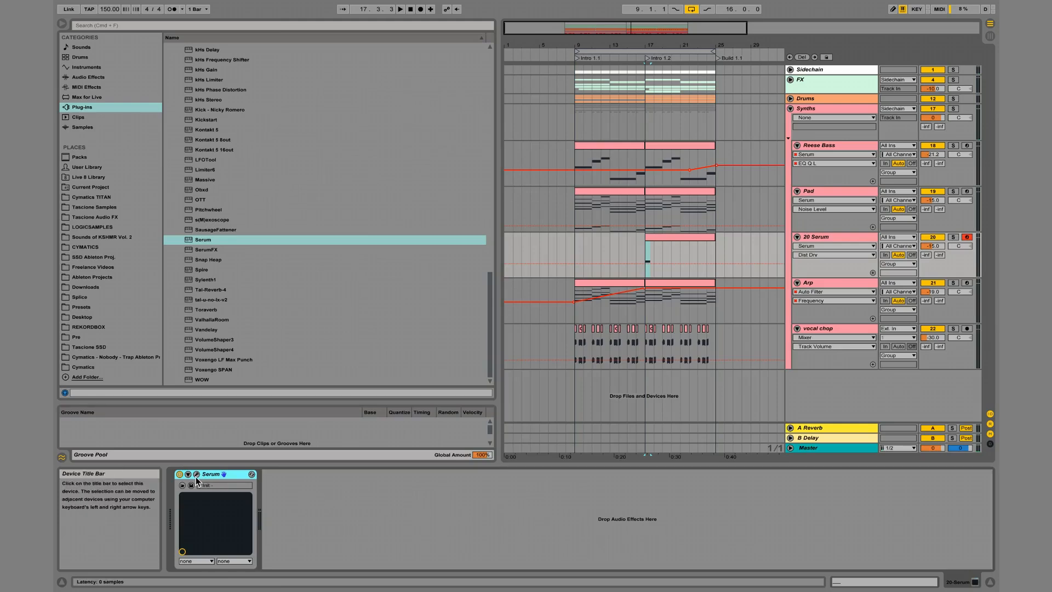
Set Serum's downward pitch bend range to -12 semitones.
click(196, 474)
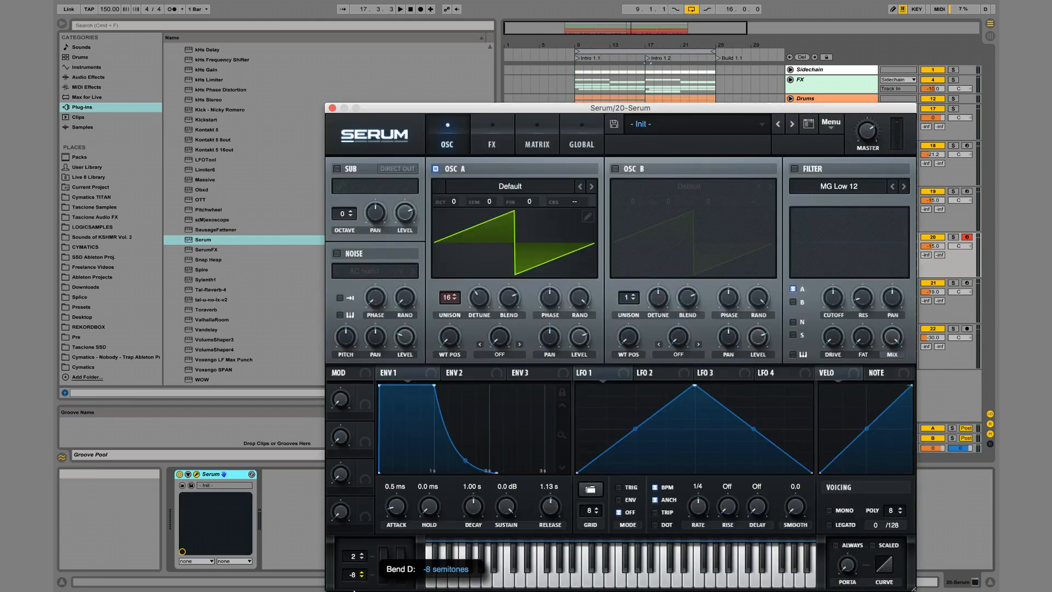
drag(356, 575, 356, 584)
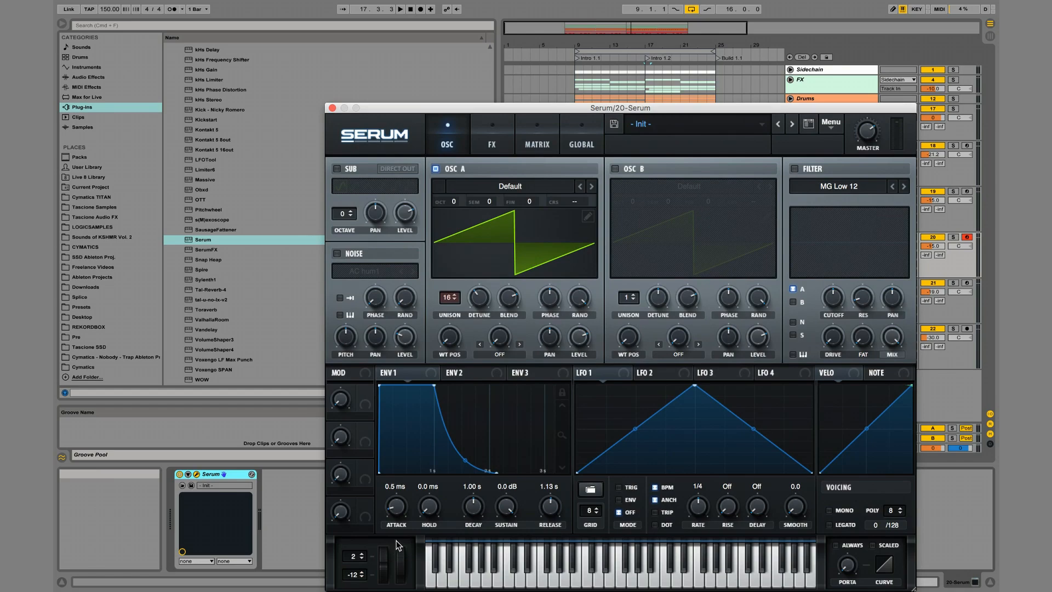
click(332, 106)
click(332, 108)
Automate the new Serum track's Pitch Bend to rise from a low value to neutral at the start of bar 17, and play it.
drag(660, 45, 660, 47)
key(b)
click(563, 270)
key(b)
click(571, 270)
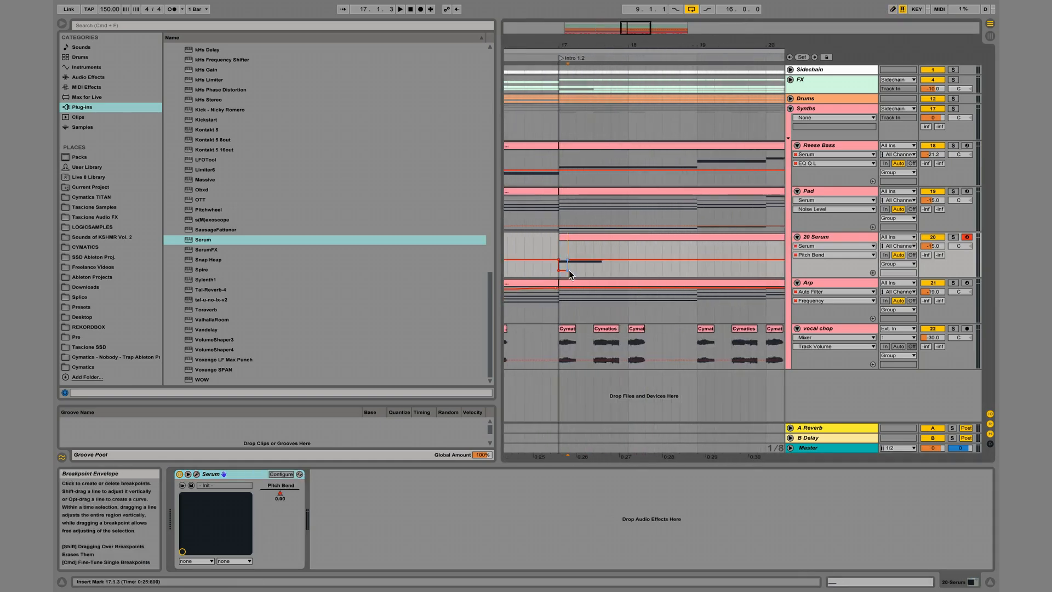
click(568, 270)
key(space)
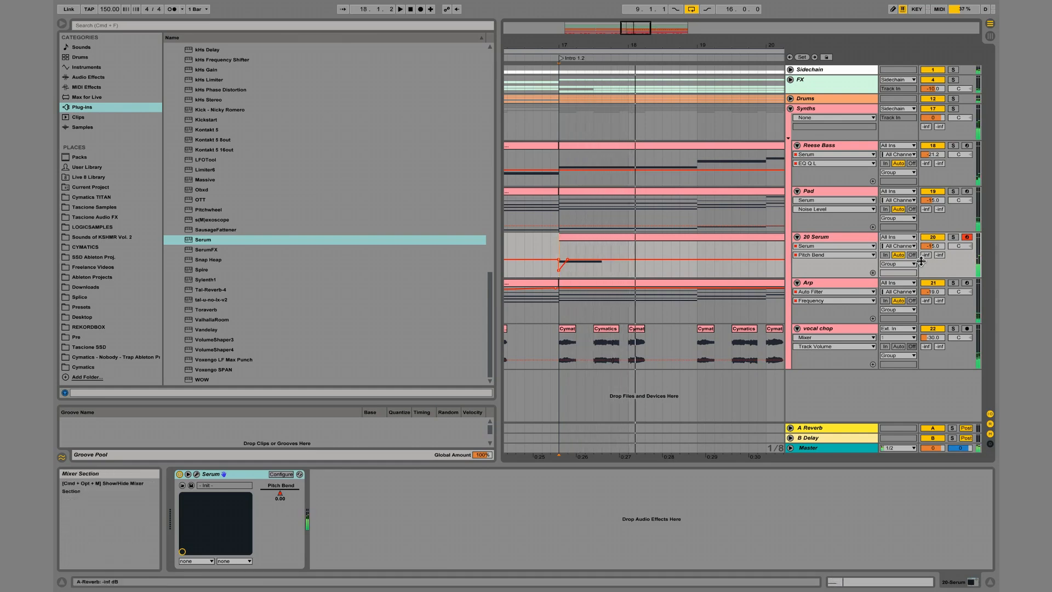
Lower the new Serum track's volume and increase the decay of its reverb.
drag(930, 249, 929, 253)
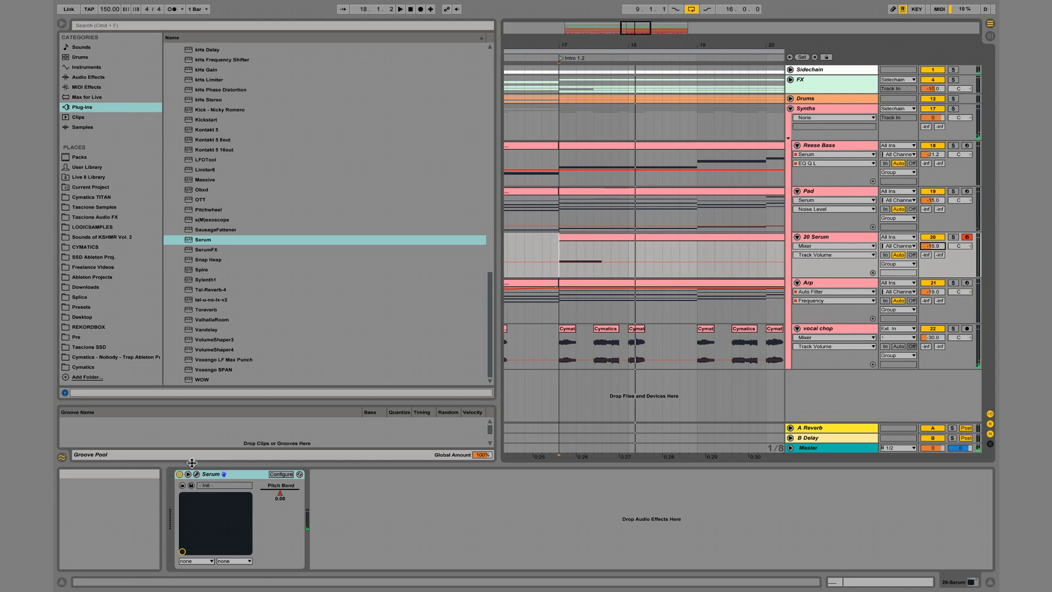
click(197, 474)
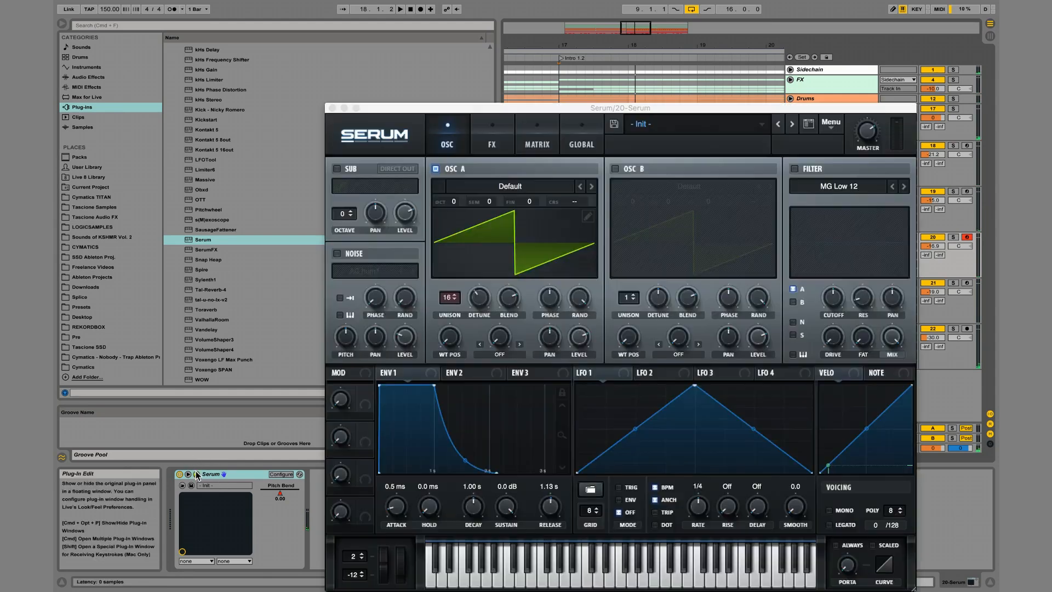
click(491, 144)
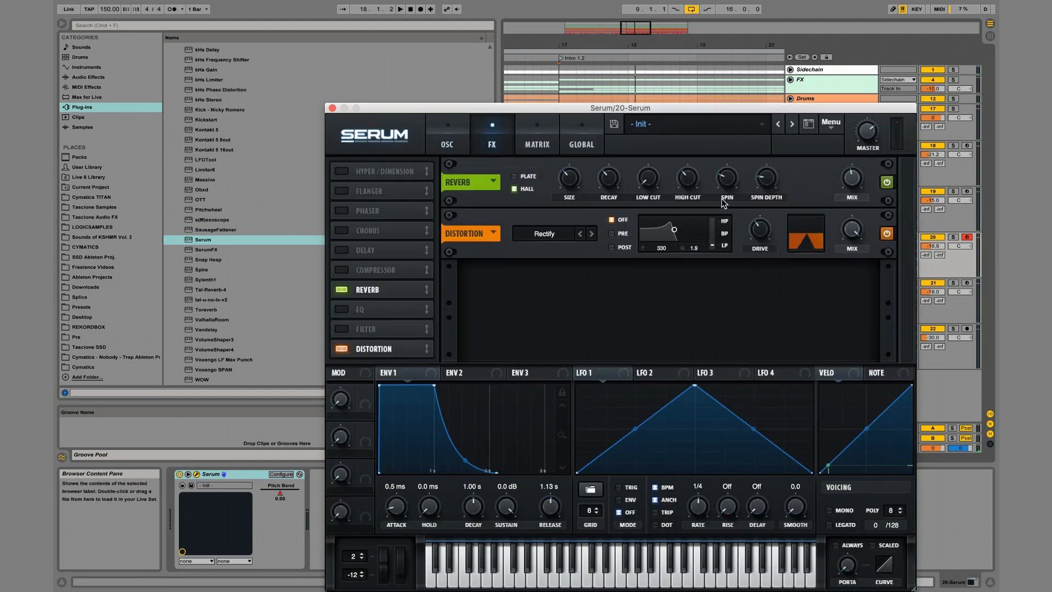
drag(608, 178, 605, 140)
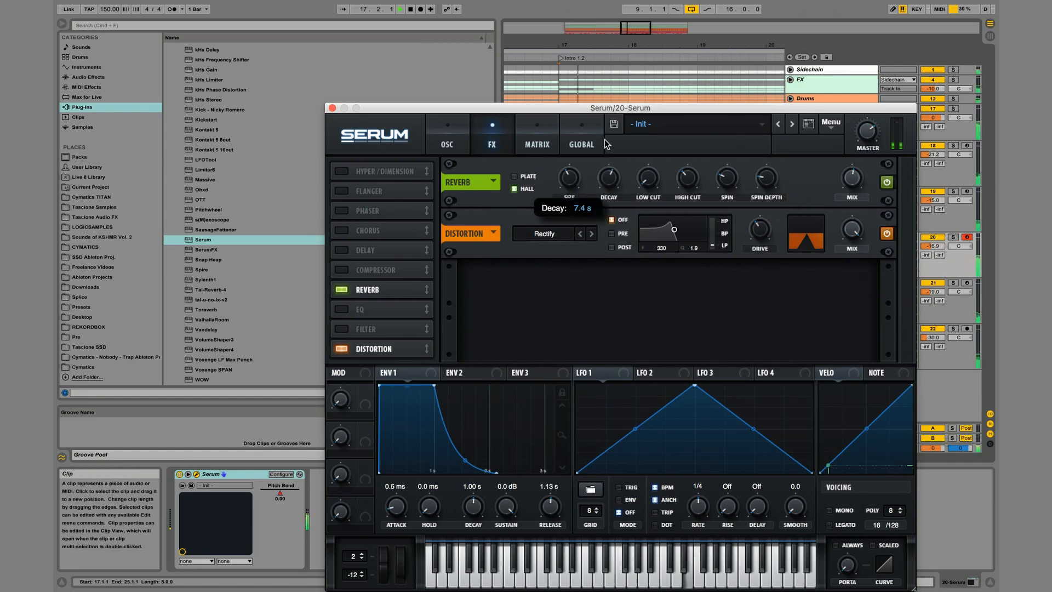
Pull the new Serum track's Pitch Bend automation down at the start of bar 19.
click(332, 108)
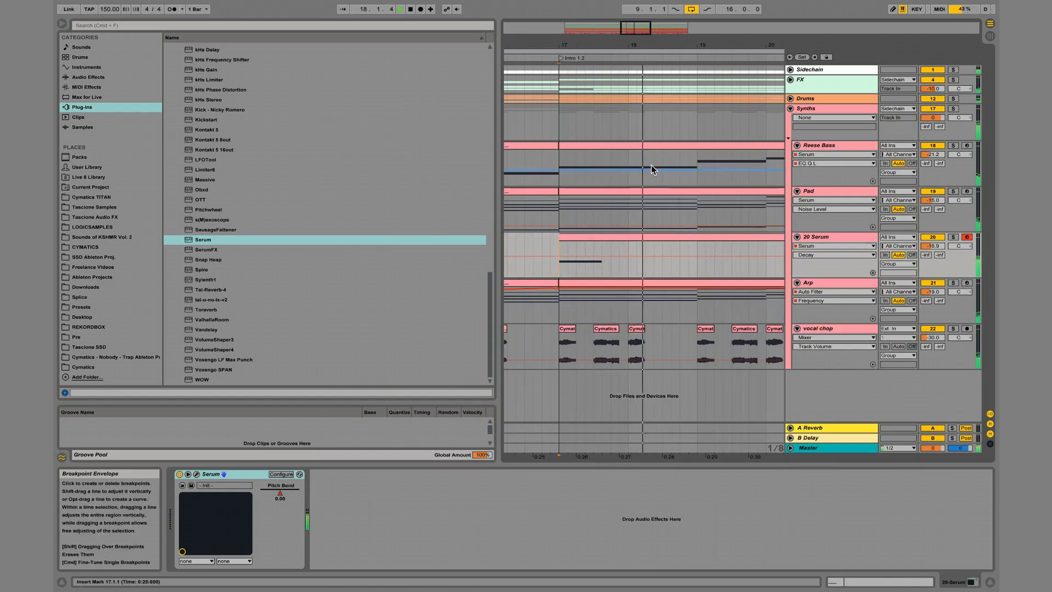
click(280, 493)
drag(699, 259, 698, 275)
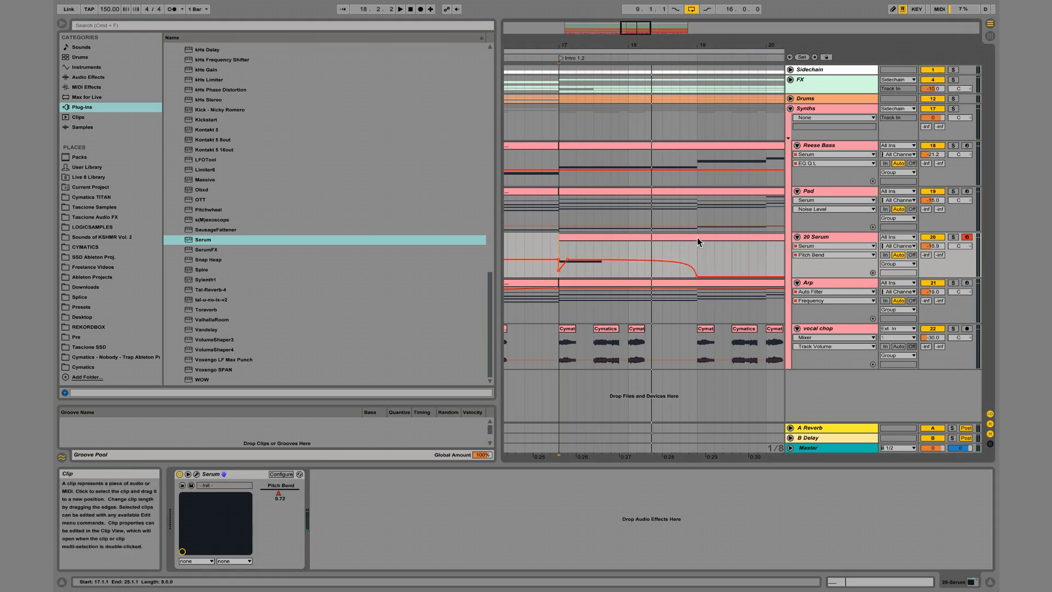
Duplicate the opening E4 note in the new Serum clip so the copy starts at 2.4.1, and play it back.
double_click(697, 239)
key(Right)
key(Left)
key(super+d)
key(Right)
key(Right)
key(Right)
key(Right)
key(Right)
key(Right)
key(Right)
key(Right)
key(Right)
key(space)
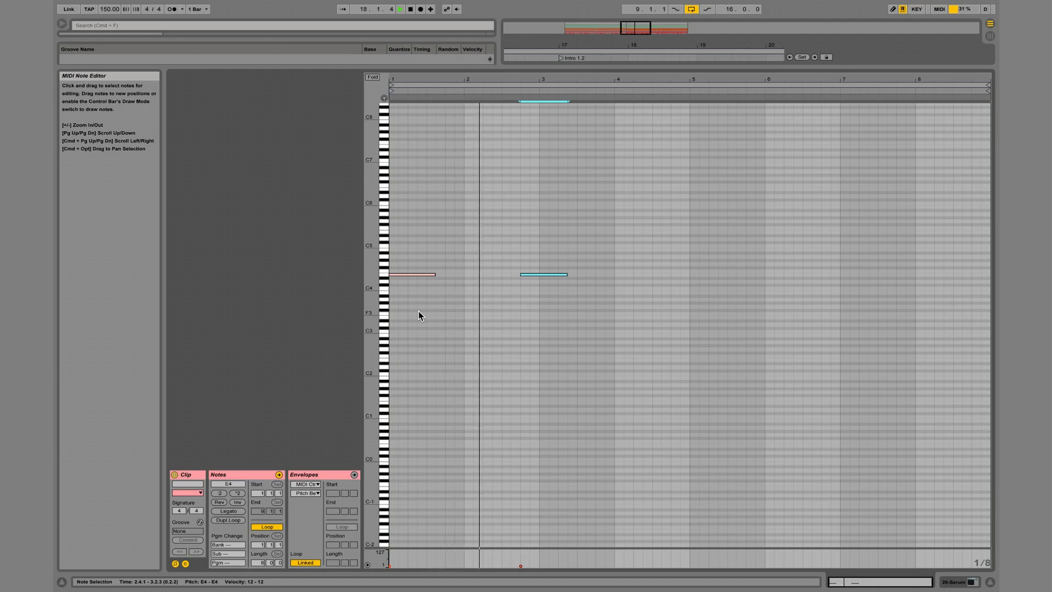
key(space)
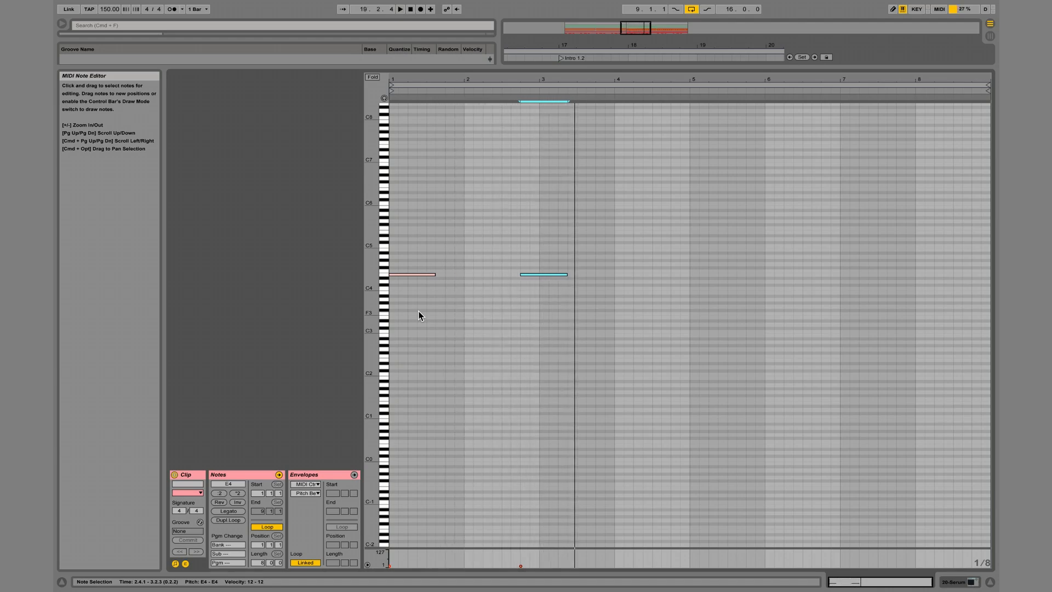
Duplicate the second E4 note as a shortened F#4 in the latter half of bar 3, and add a G4 copy at 4.1.1.
key(super+d)
key(Right)
key(Up)
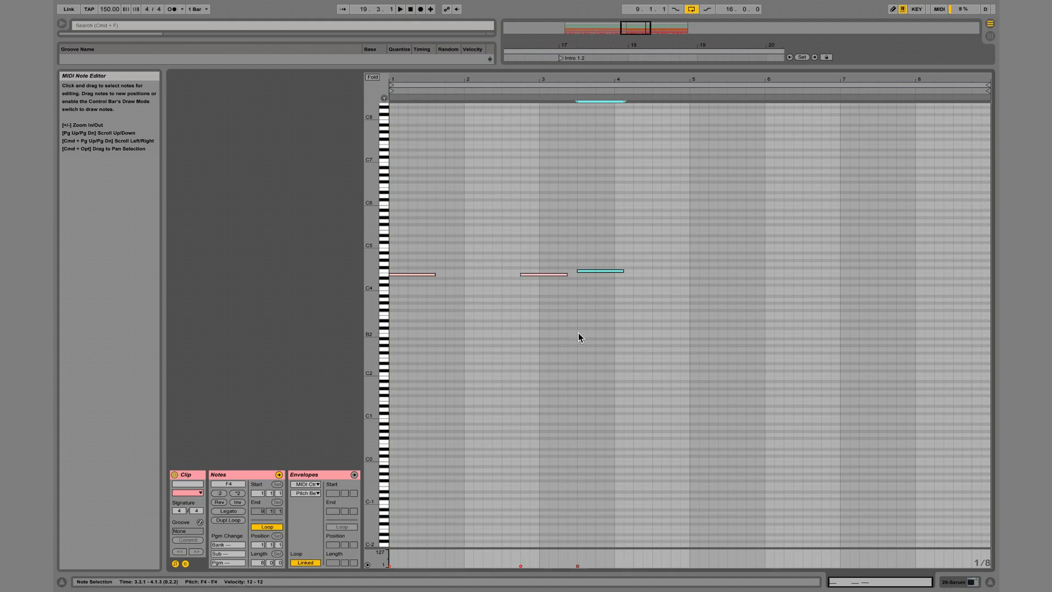
key(Up)
key(shift+Left)
key(super+d)
key(Up)
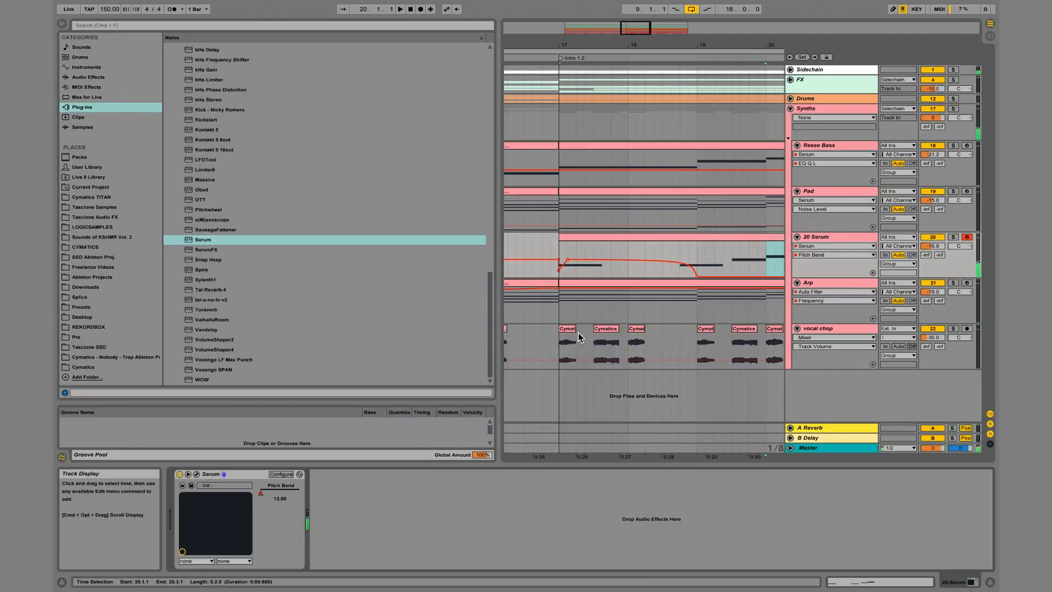
Undo the G4 copy, move the F#4 note to start at 4.1.1 and play back the phrase.
click(197, 473)
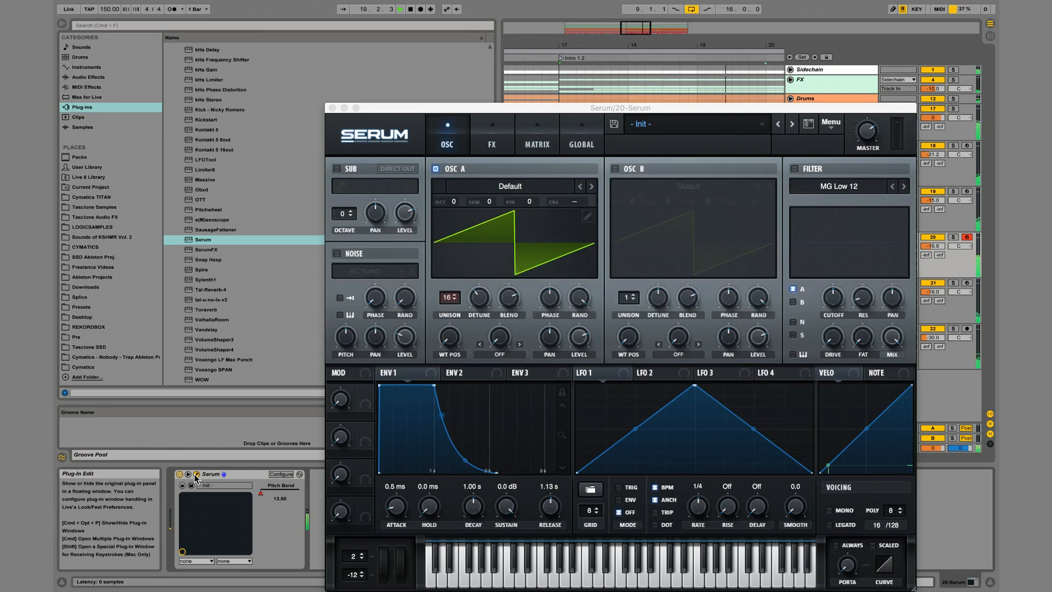
key(super+alt+p)
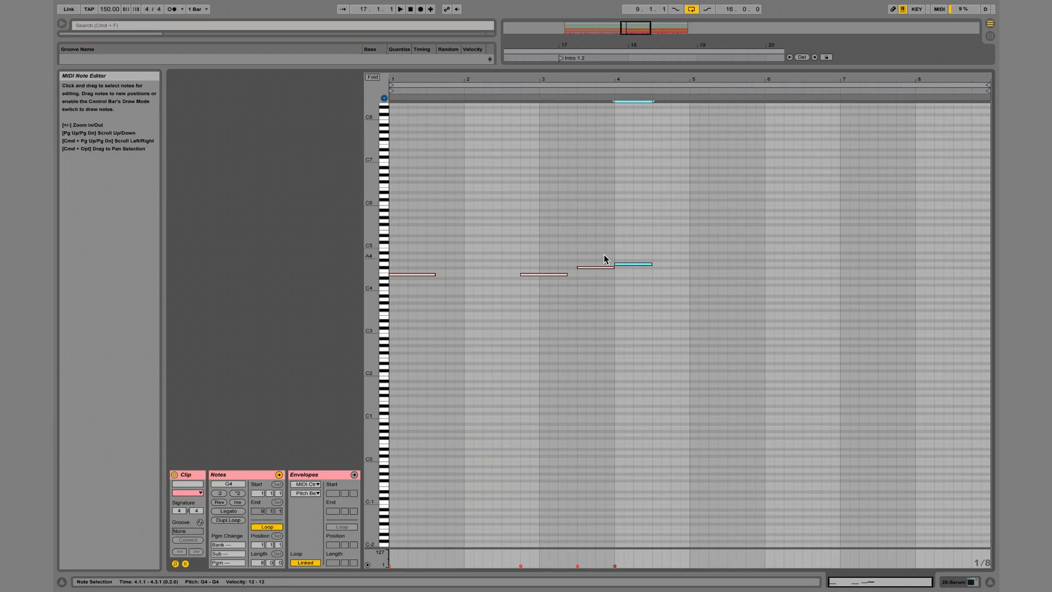
key(super+z)
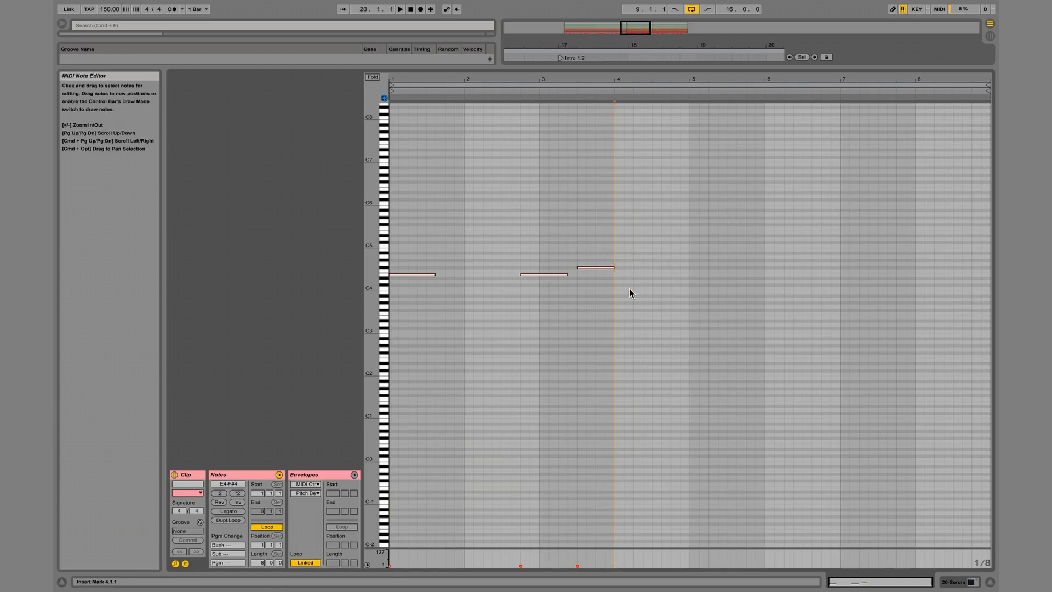
key(space)
key(shift+Tab)
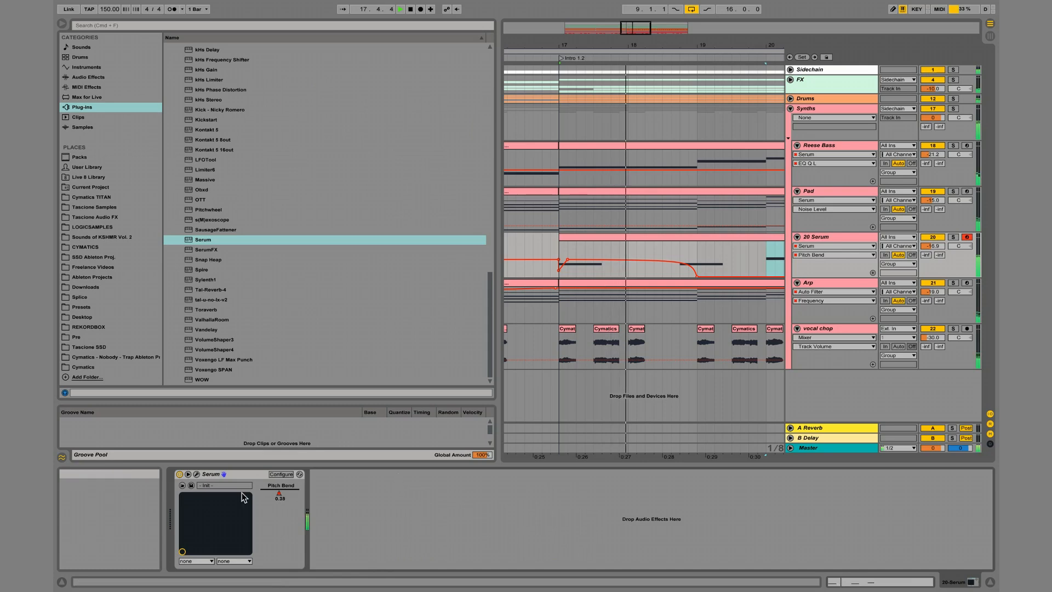
Stop playback and switch the new Serum instrument's voicing to mono.
key(space)
click(197, 474)
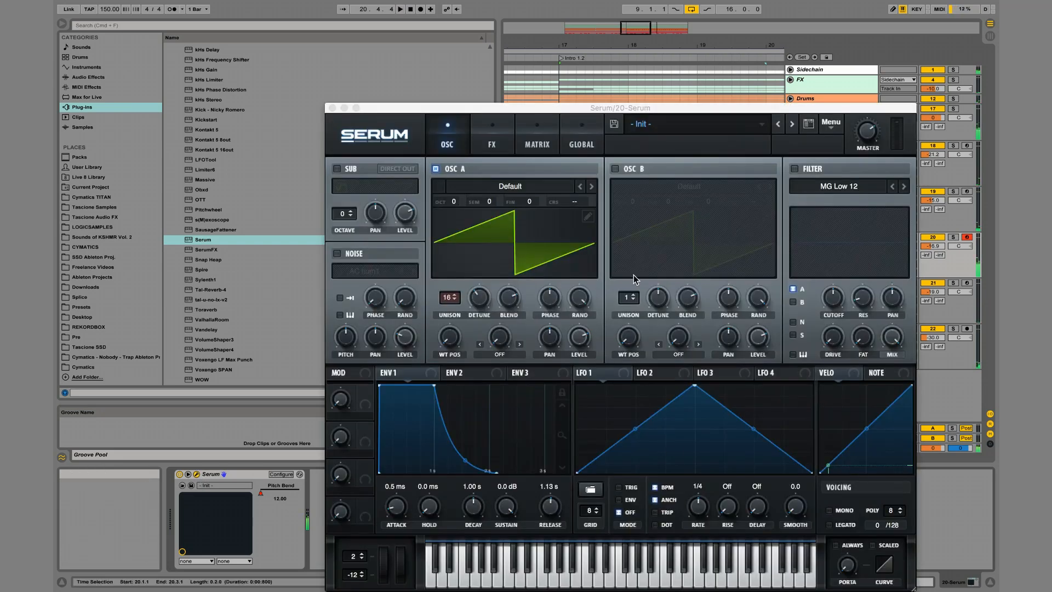
click(830, 509)
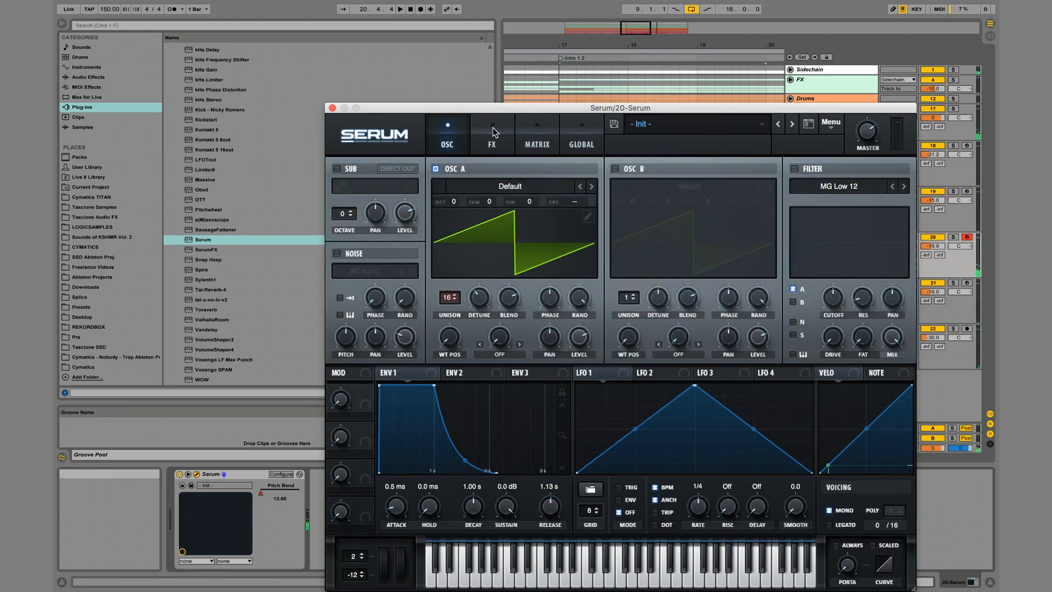
Lengthen Serum's reverb decay to 6.6 s while playing back the phrase.
click(492, 128)
mouse_move(850, 195)
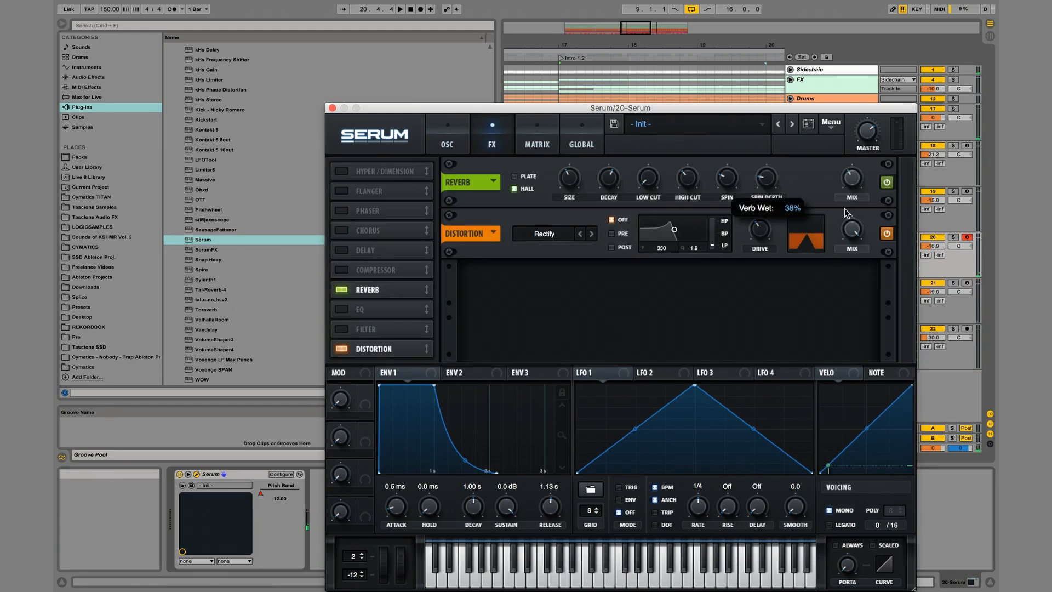
mouse_move(616, 183)
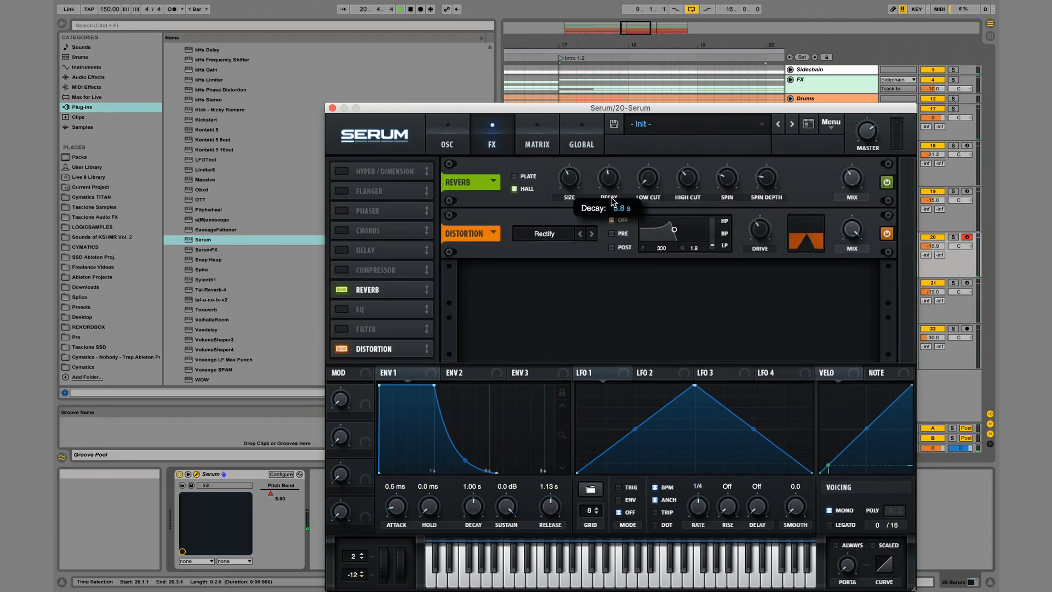
key(space)
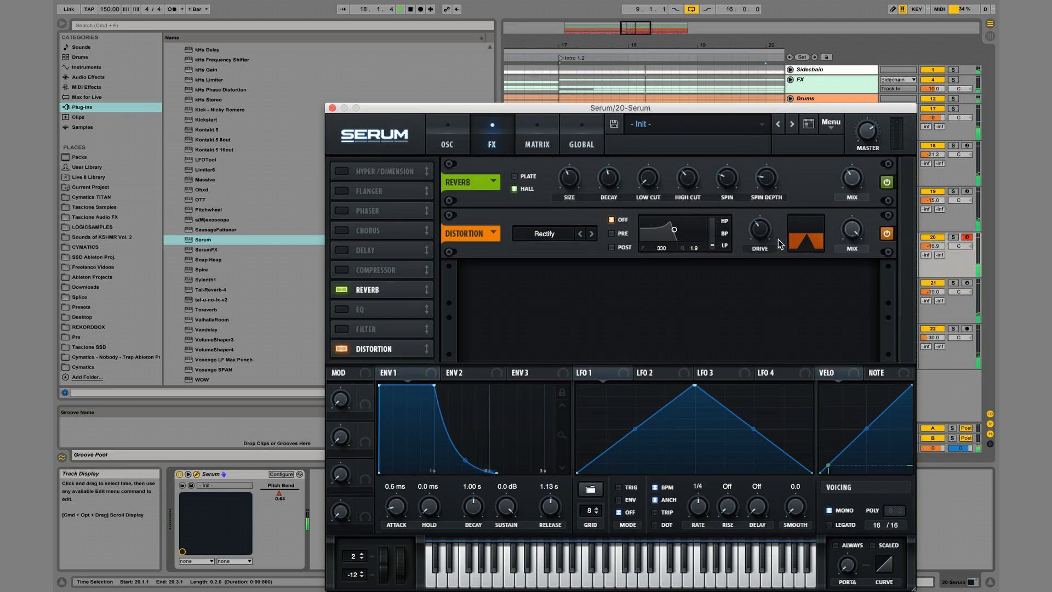
mouse_move(761, 235)
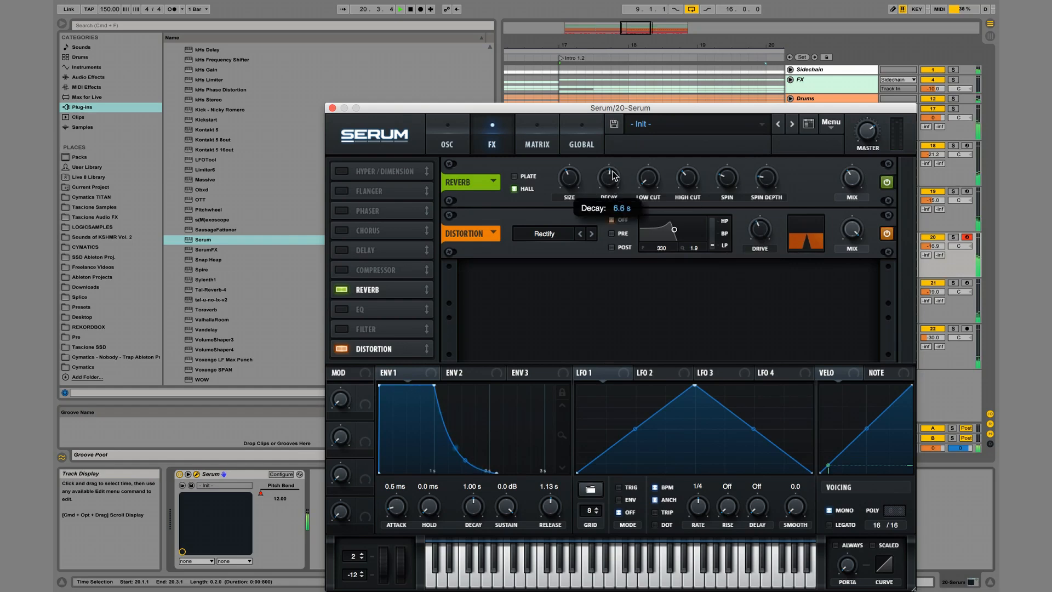
Turn Serum's mono voicing off and set its reverb mix to 50% during playback.
key(space)
click(830, 510)
key(space)
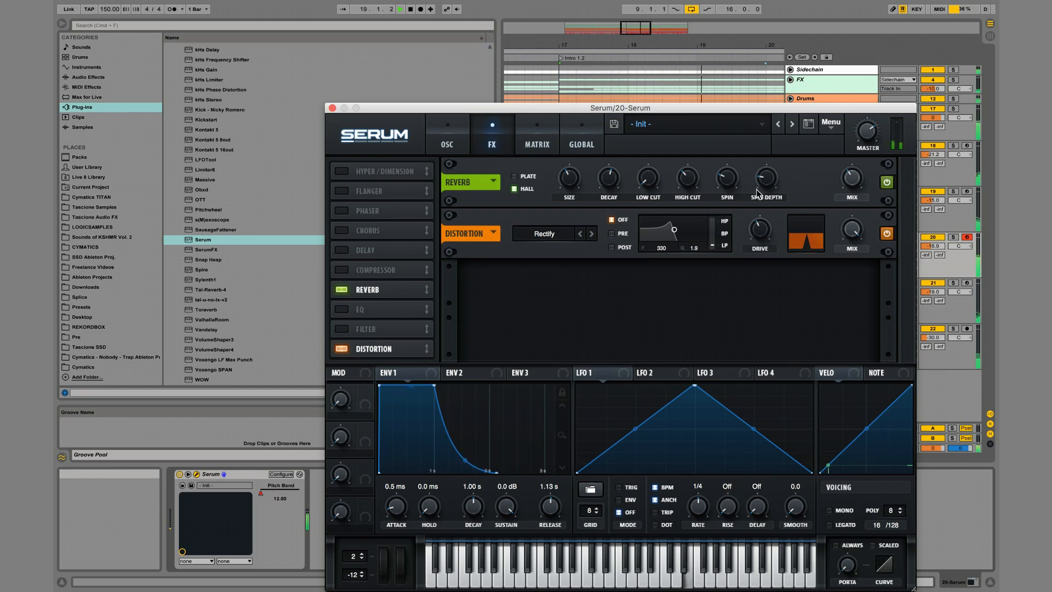
mouse_move(859, 174)
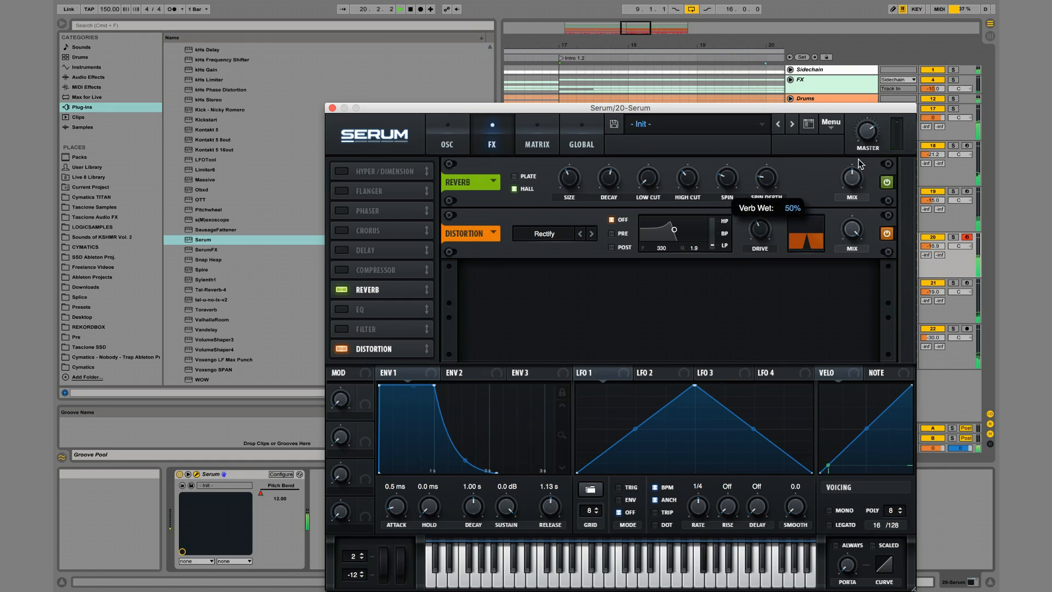
key(space)
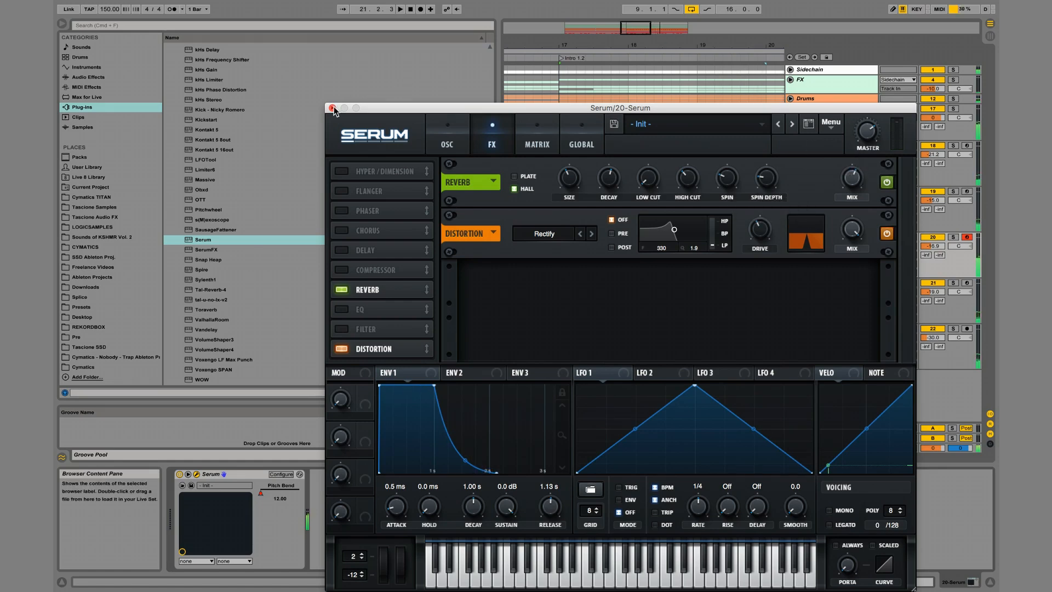
click(332, 108)
click(332, 108)
Duplicate the F#4 note in the new Serum clip to 5.1.1 and raise the copy to G4.
scroll(662, 278, right, 3)
scroll(662, 278, right, 2)
double_click(682, 236)
key(super+d)
key(Right)
key(Right)
key(Right)
key(Up)
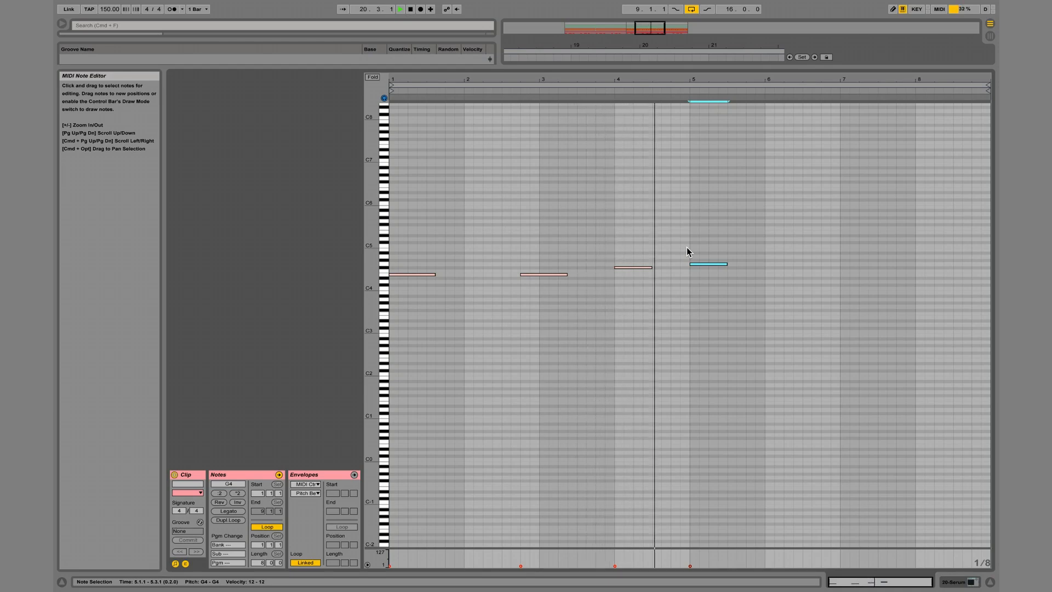
Duplicate the G4 note, raise the copy to A4 and make it span 6.4.1 to 7.3.1.
key(super+d)
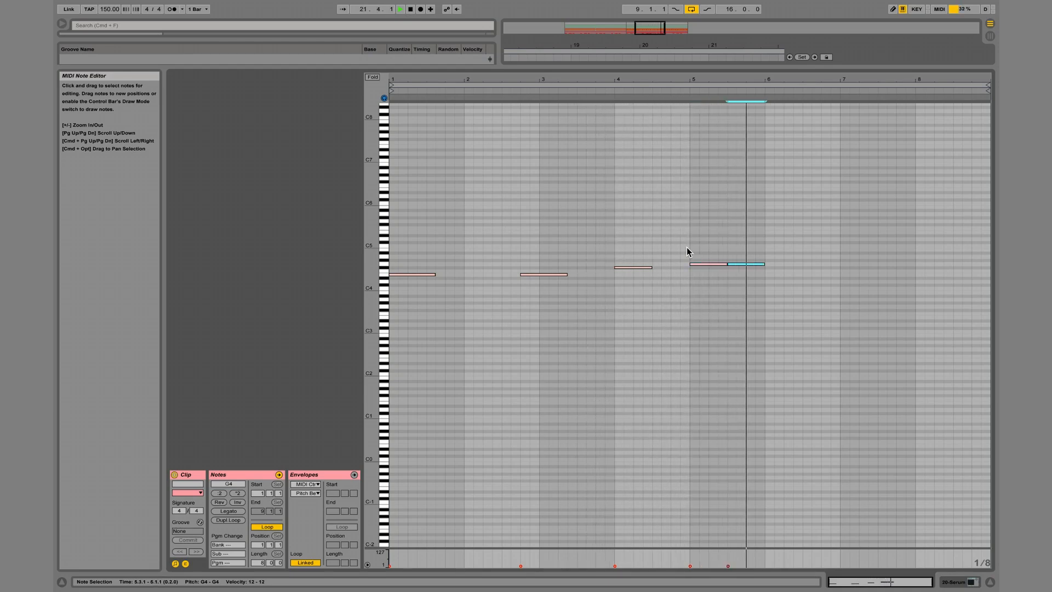
key(Right)
key(Right)
key(Right)
key(Right)
key(Right)
key(Right)
key(Right)
key(Right)
key(Right)
key(Right)
key(Right)
key(space)
key(Up)
key(Up)
key(Right)
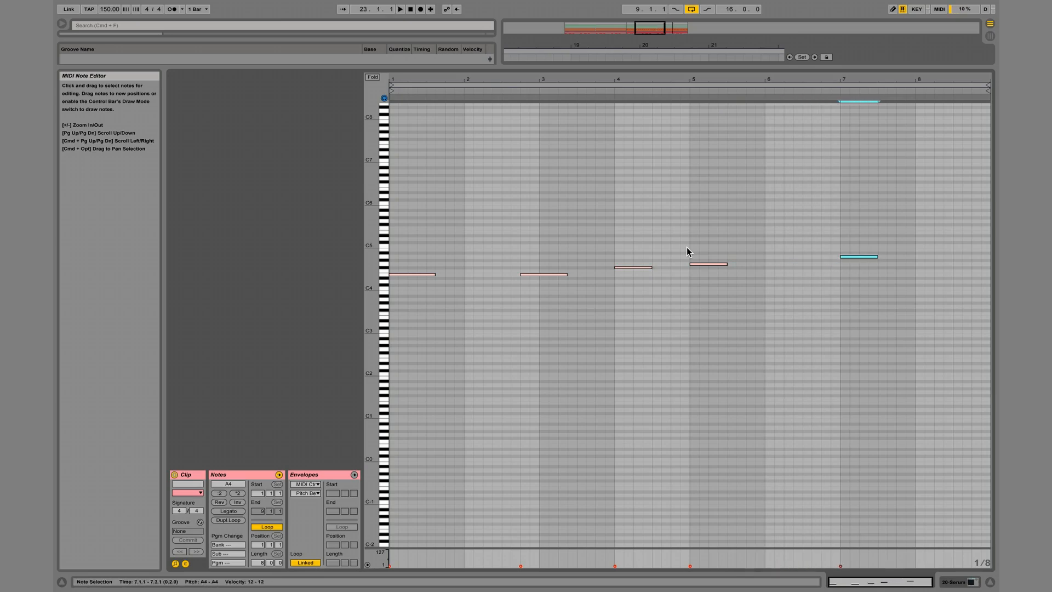
key(Left)
key(Left)
key(shift+Tab)
Lower the A4 note at 6.4.1 by one octave to A3.
scroll(685, 298, right, 4)
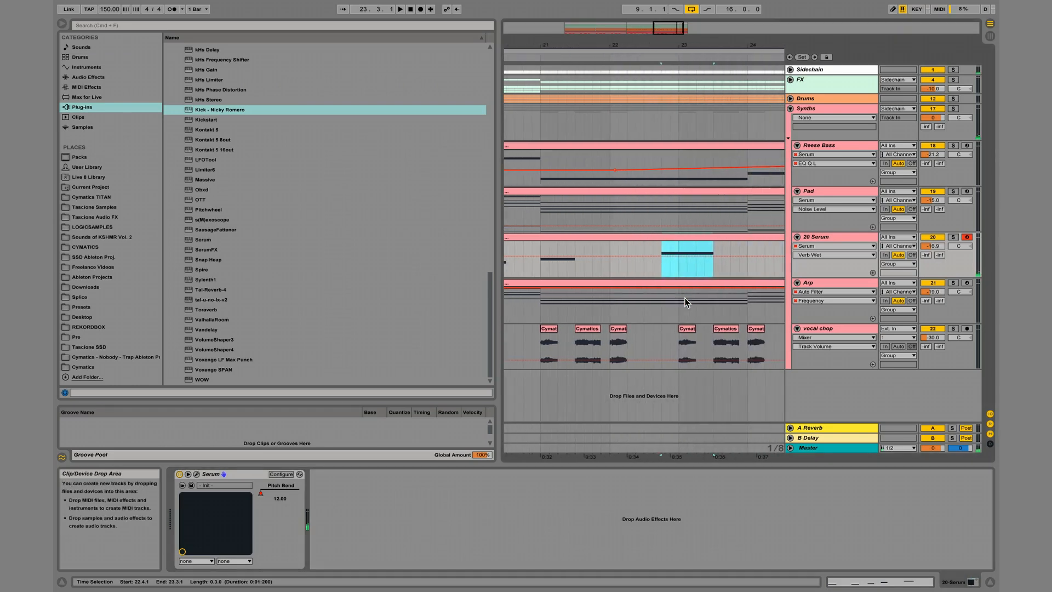
double_click(689, 236)
key(shift+Down)
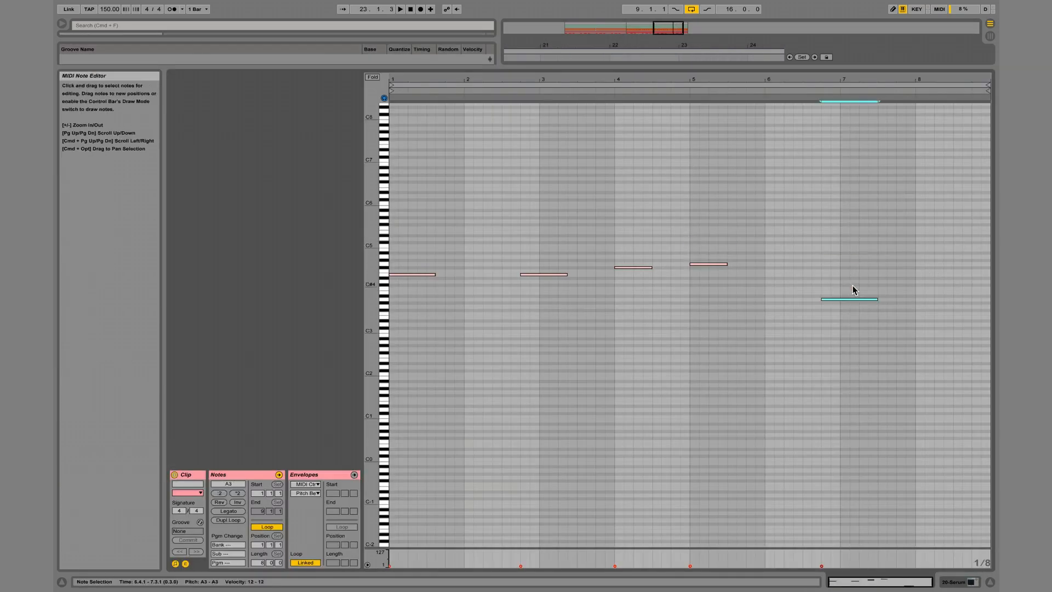
Automate the new Serum track's Pitch Bend to rise from its lowest value to neutral at 22.4.1, and play it.
key(shift+Tab)
click(260, 491)
key(b)
drag(669, 265, 670, 260)
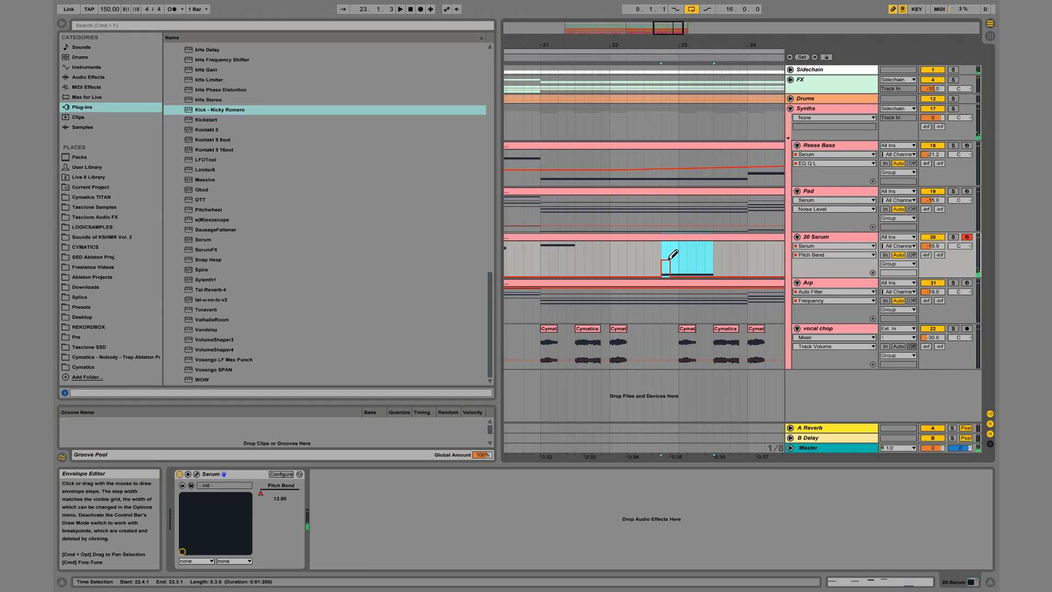
click(661, 260)
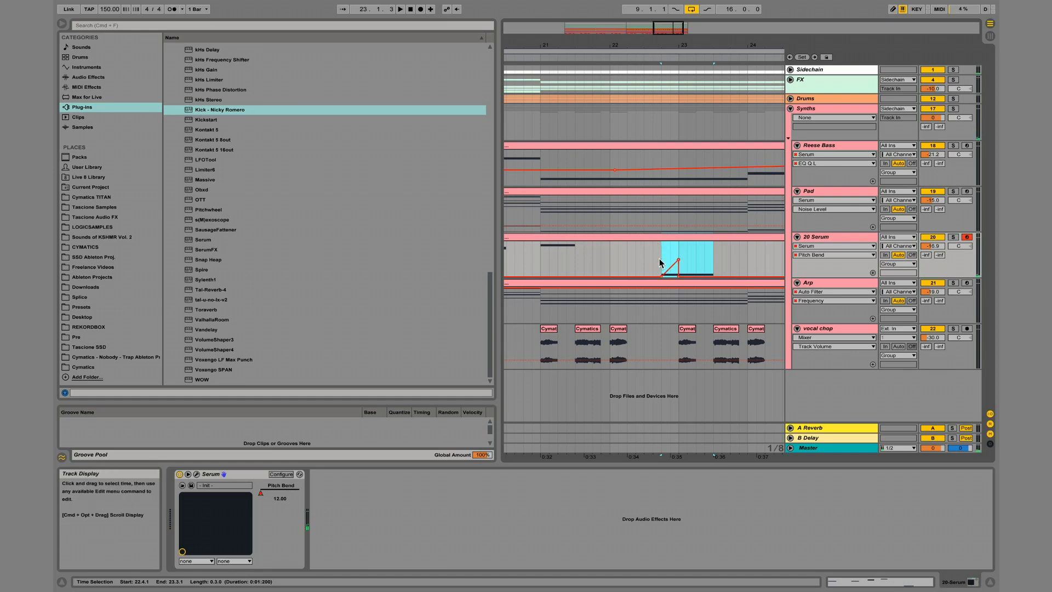
click(678, 277)
click(652, 249)
key(space)
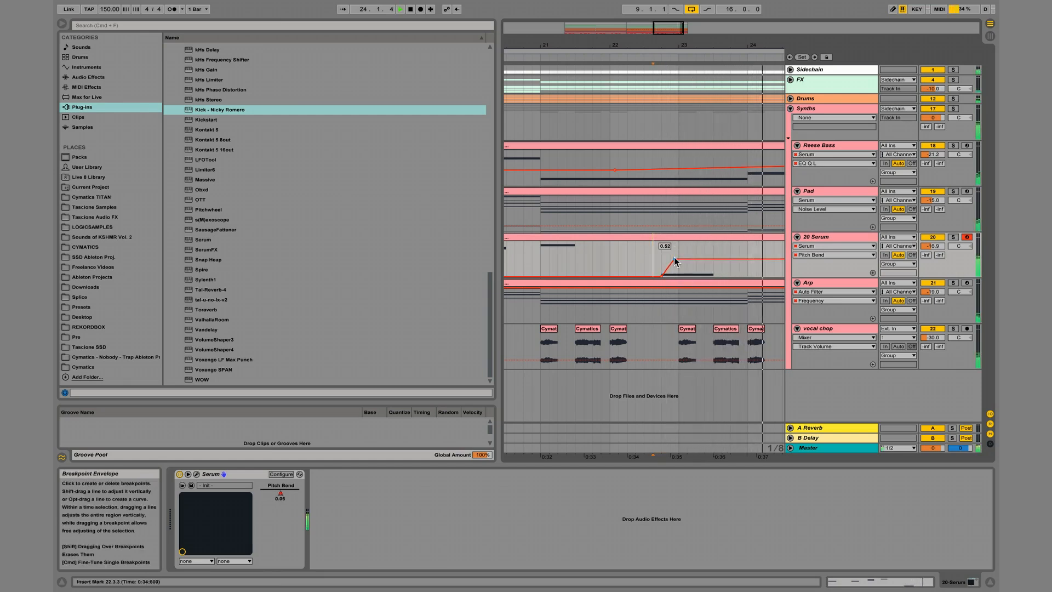
key(space)
Duplicate the A3 note in the new Serum clip to 8.1.1 and raise the copy to B3.
double_click(692, 235)
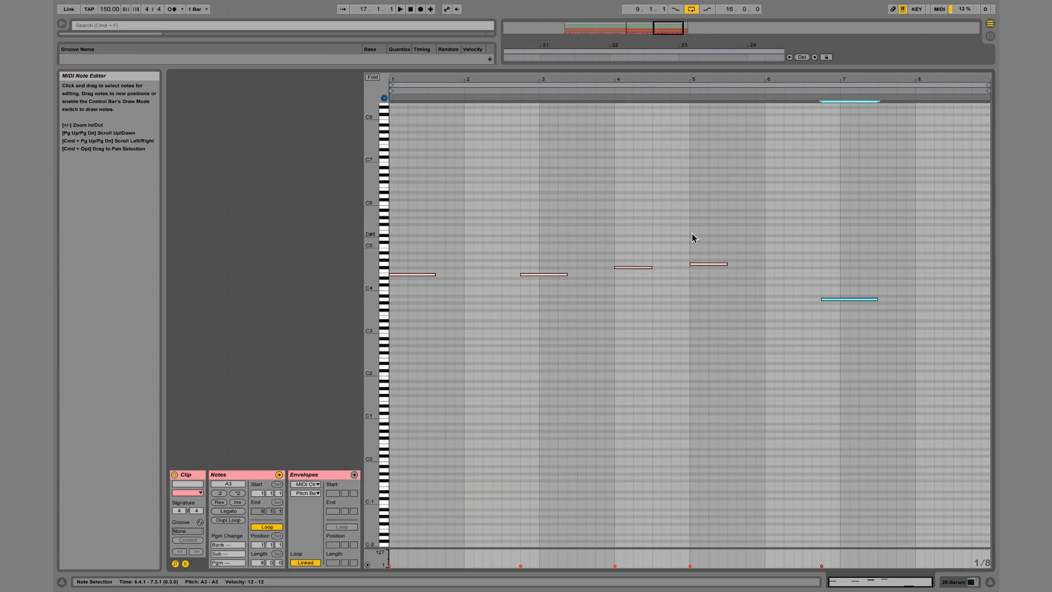
drag(865, 279, 854, 343)
key(super+d)
key(Right)
key(Right)
key(Right)
key(Right)
key(Right)
key(Up)
key(Right)
key(Left)
key(Up)
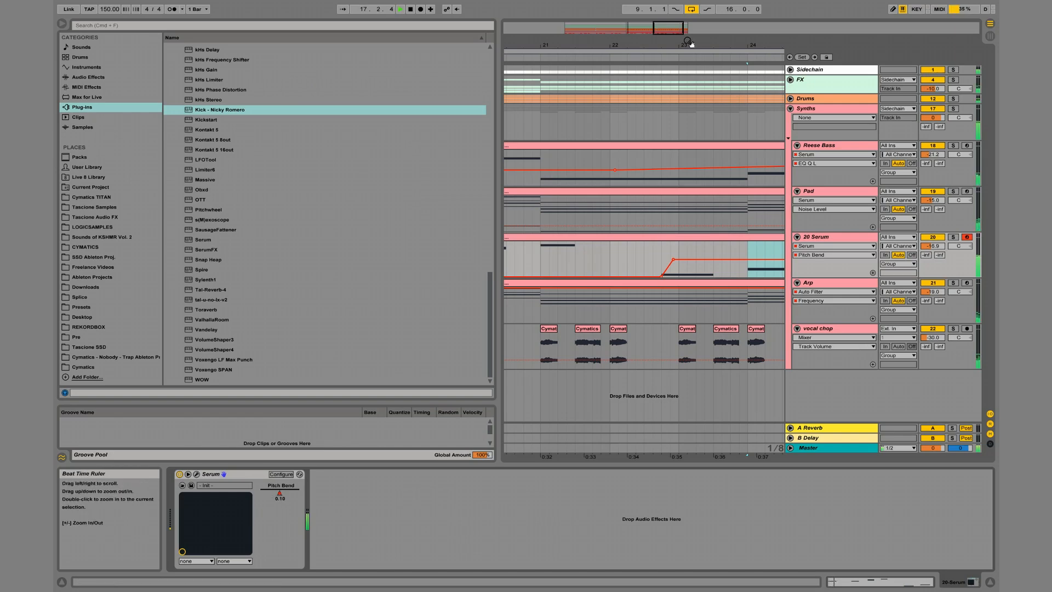
Lower the new Serum track's volume to -22.0 dB while the arrangement plays.
drag(691, 44, 694, 24)
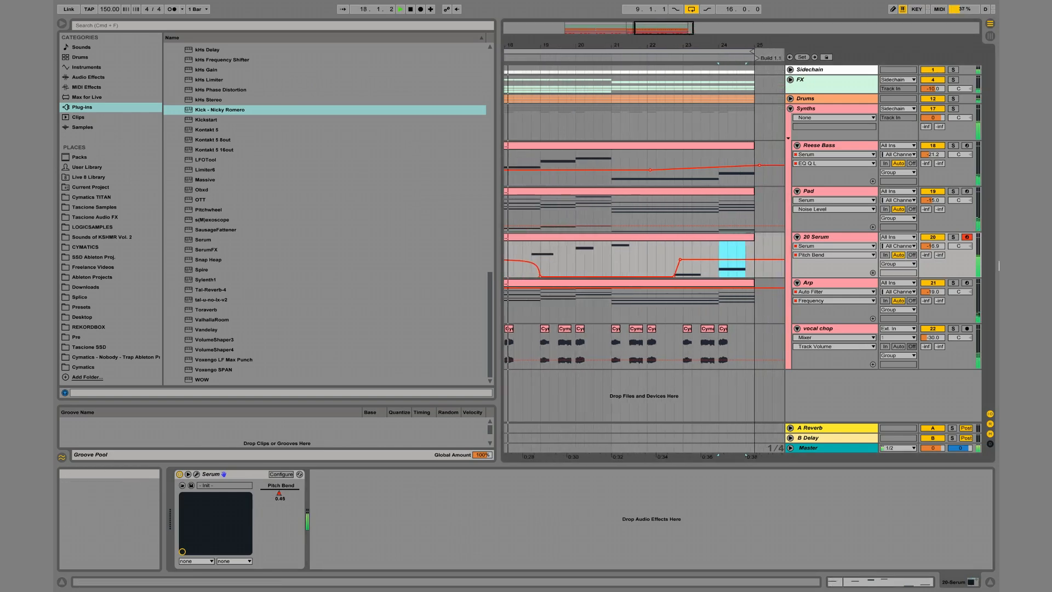
mouse_move(933, 246)
mouse_down()
mouse_move(933, 268)
mouse_move(936, 245)
mouse_up()
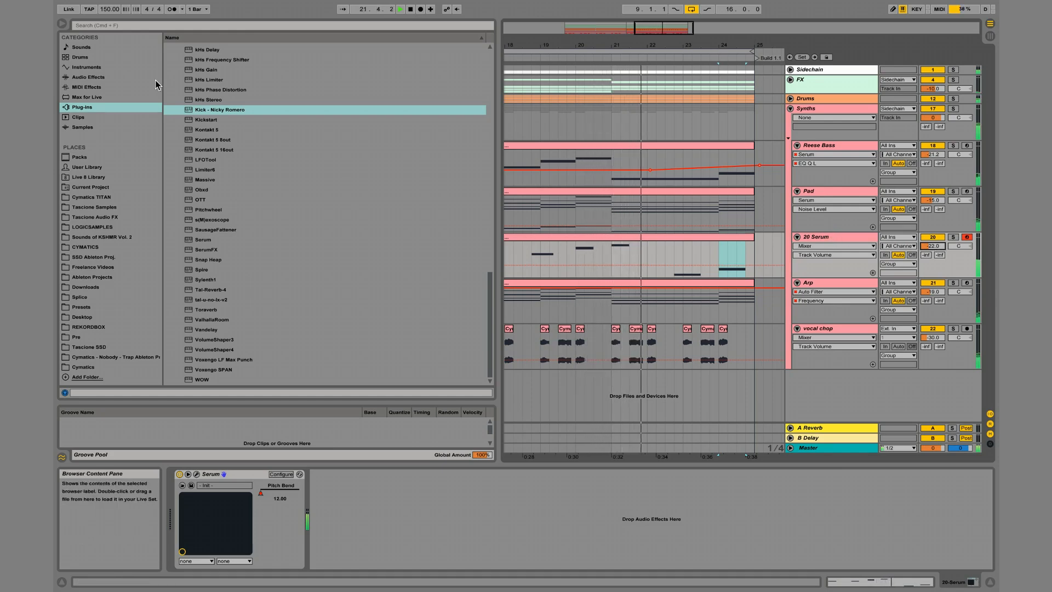
Add EQ Eight after Serum, roll off the lows with band 1 and cut band 3 by 2.11 dB at 389 Hz.
click(90, 77)
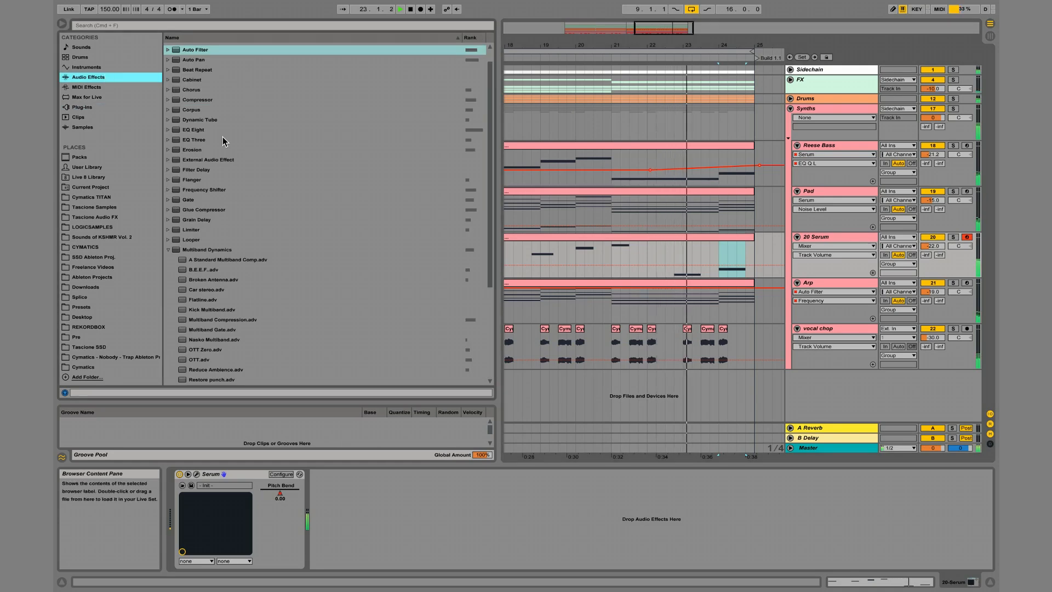
drag(203, 130, 526, 521)
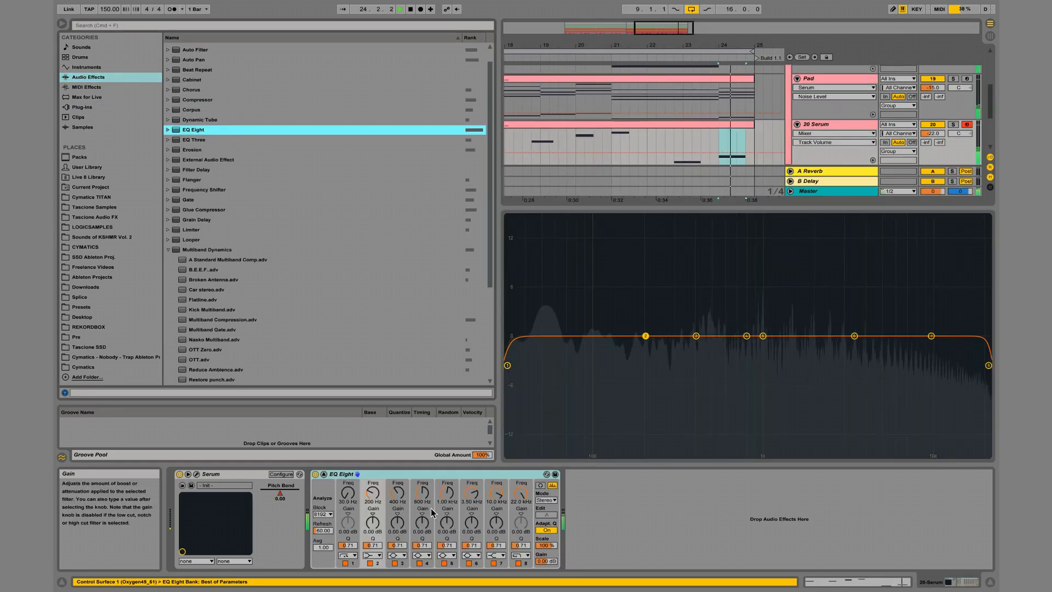
drag(507, 365, 627, 392)
drag(696, 336, 690, 353)
double_click(693, 292)
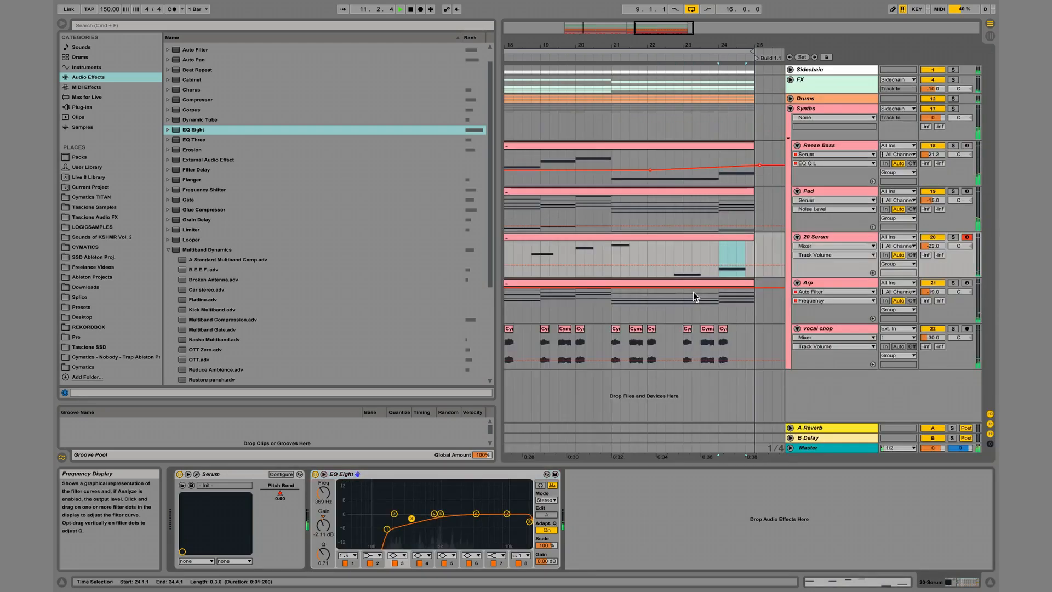
Add Auto Pan after EQ Eight with a 0.43 Hz rate, and lower the lead track's volume to -22.8 dB.
double_click(193, 60)
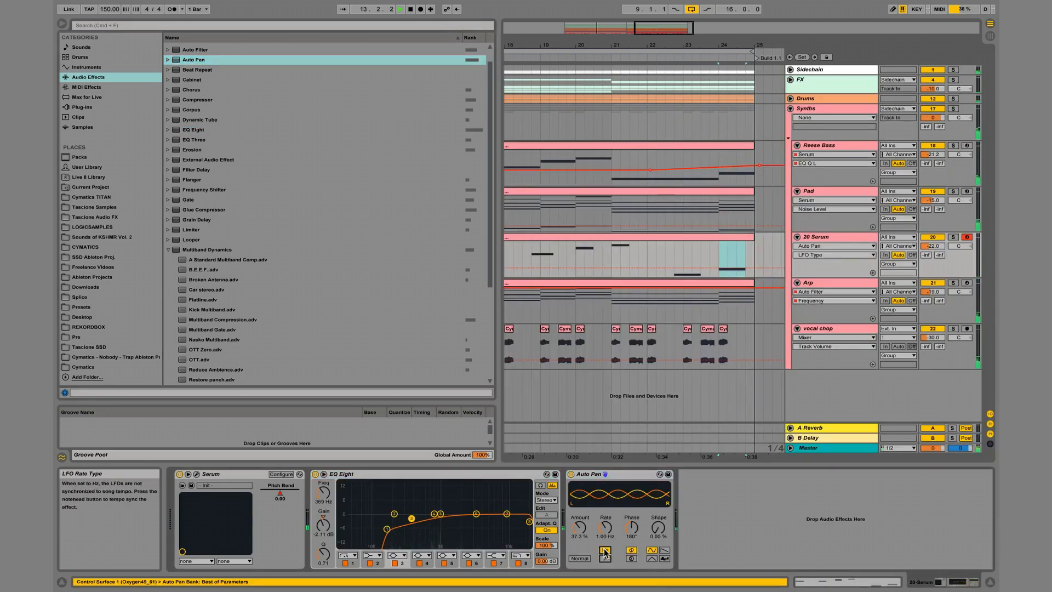
drag(606, 528, 606, 539)
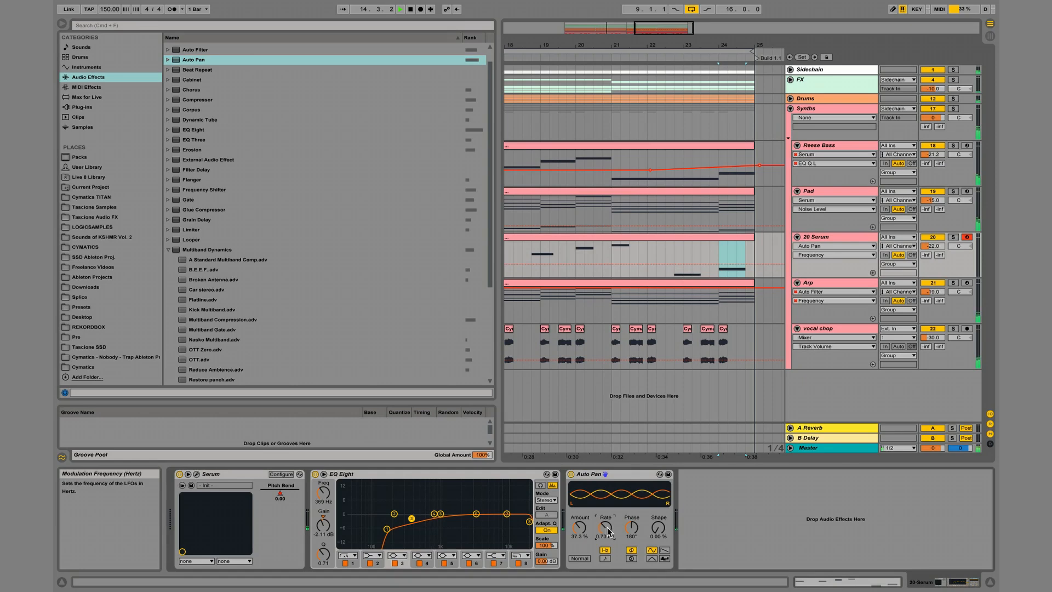
drag(586, 46, 586, 19)
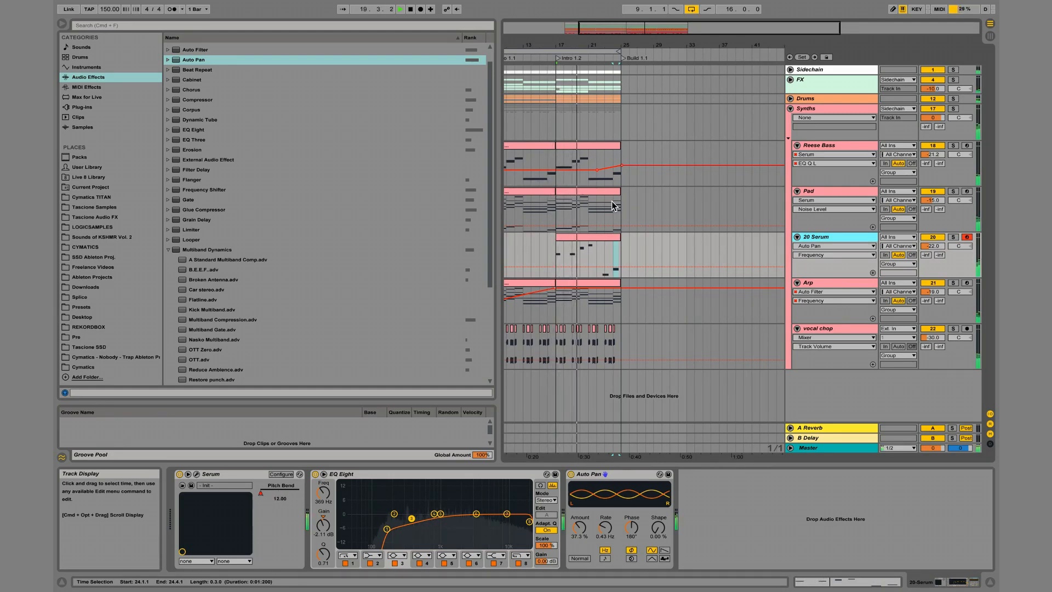
drag(938, 247, 939, 250)
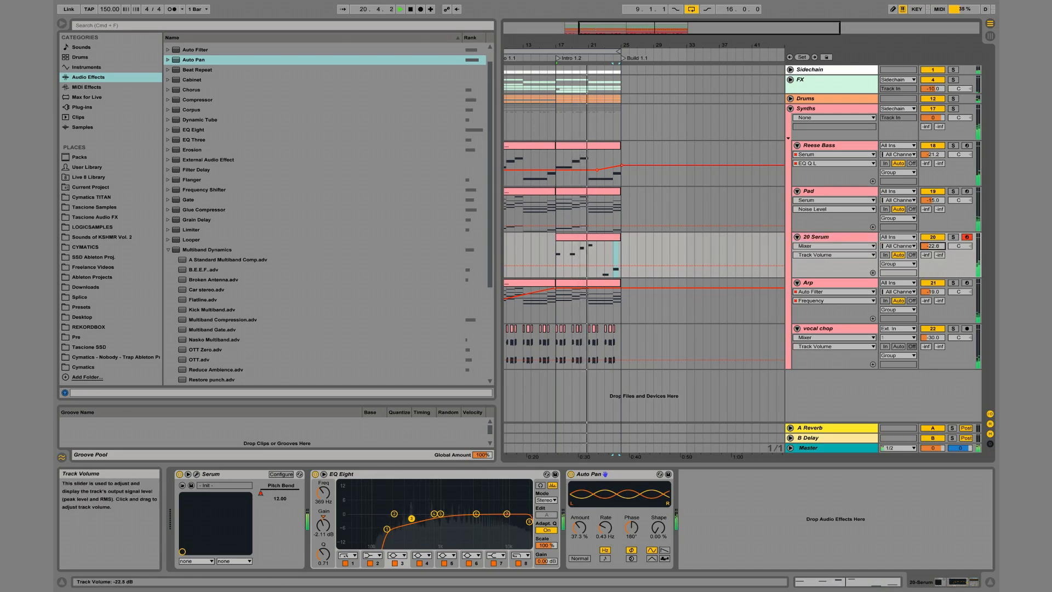
Rename the 20 Serum track as "reverb lead".
click(821, 234)
key(super+r)
text(reverb lead)
key(Return)
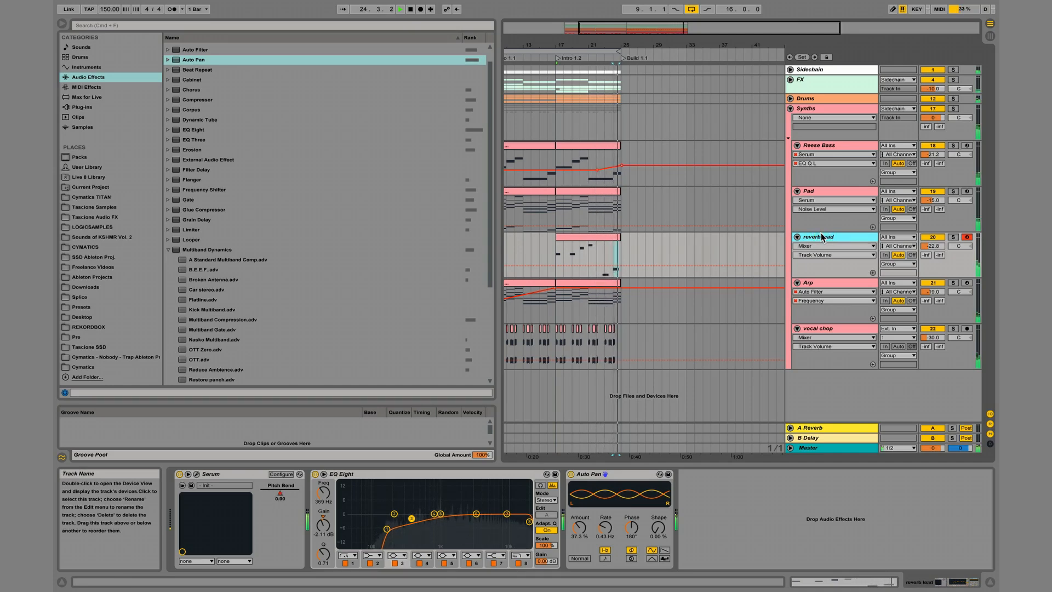
Freeze the reverb lead track and insert a new audio track below it.
right_click(834, 242)
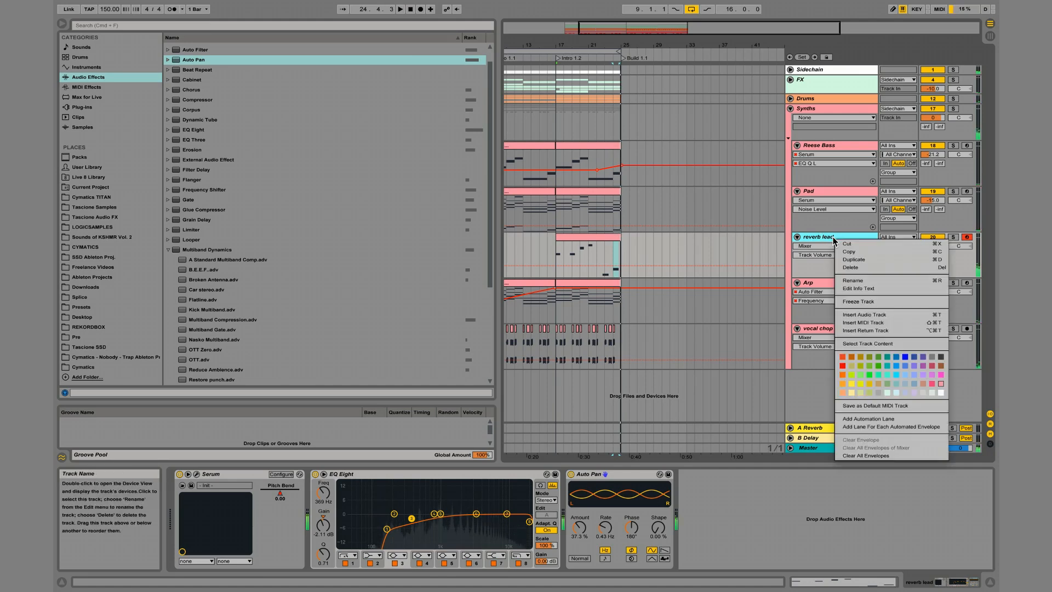
click(864, 300)
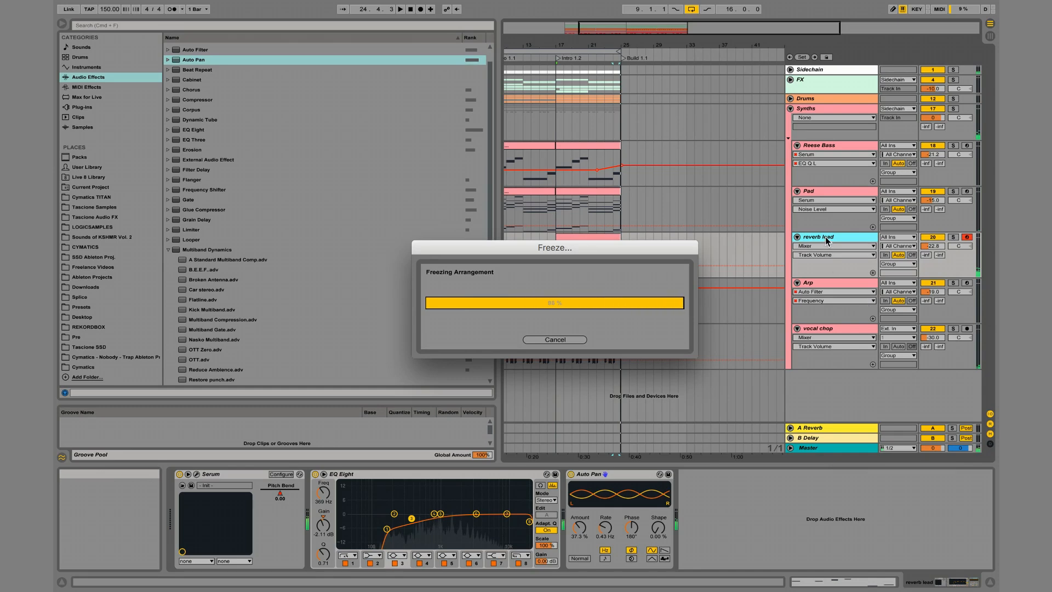
key(super+t)
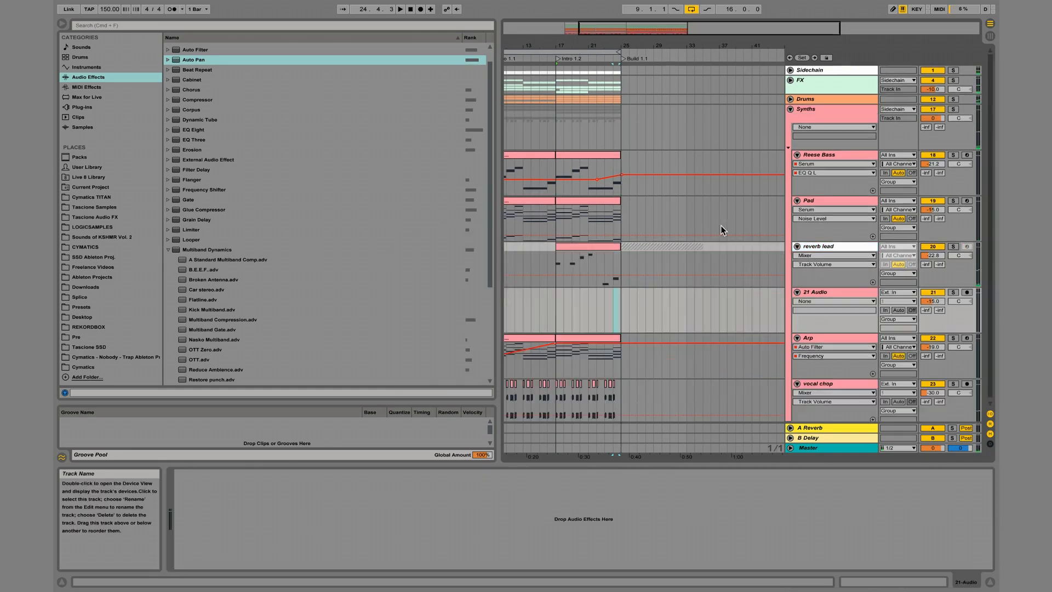
Copy the opening section of the frozen reverb lead, from 17.1.1 to 18.2.1, onto the new audio track.
drag(567, 46, 561, 136)
drag(525, 252, 541, 297)
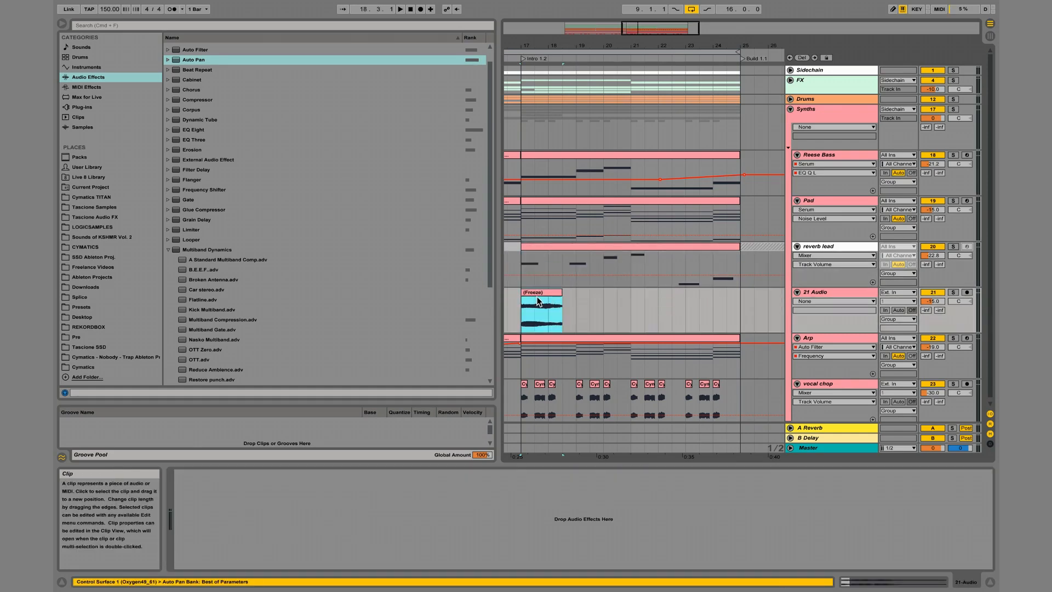
double_click(523, 50)
mouse_move(514, 294)
mouse_down()
mouse_move(562, 296)
mouse_move(527, 300)
mouse_up()
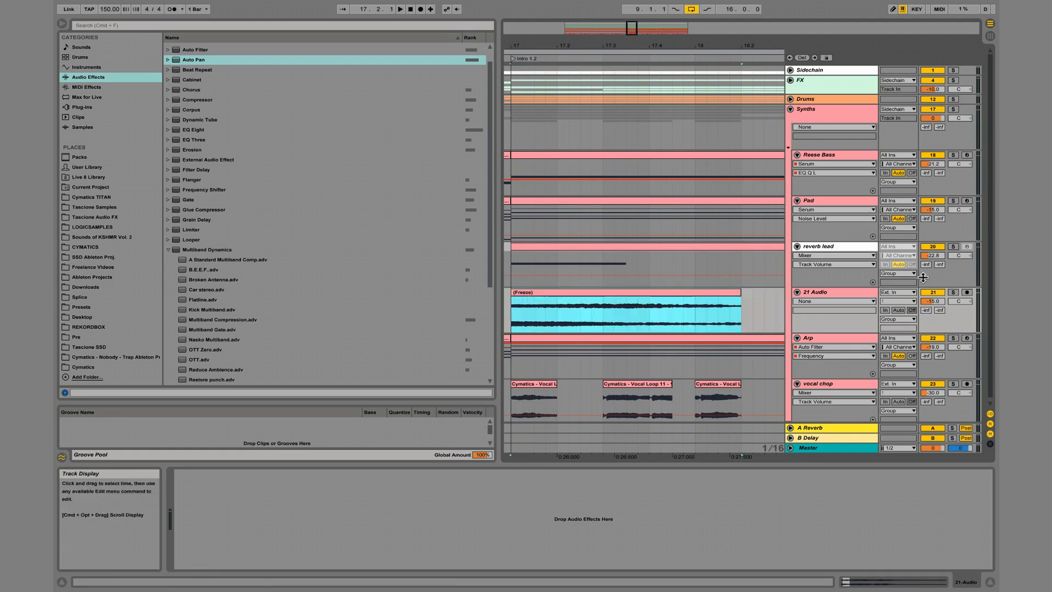
Solo the new audio track, set its volume to -28.3 dB and play the copied clip.
click(953, 292)
drag(938, 300, 941, 301)
key(space)
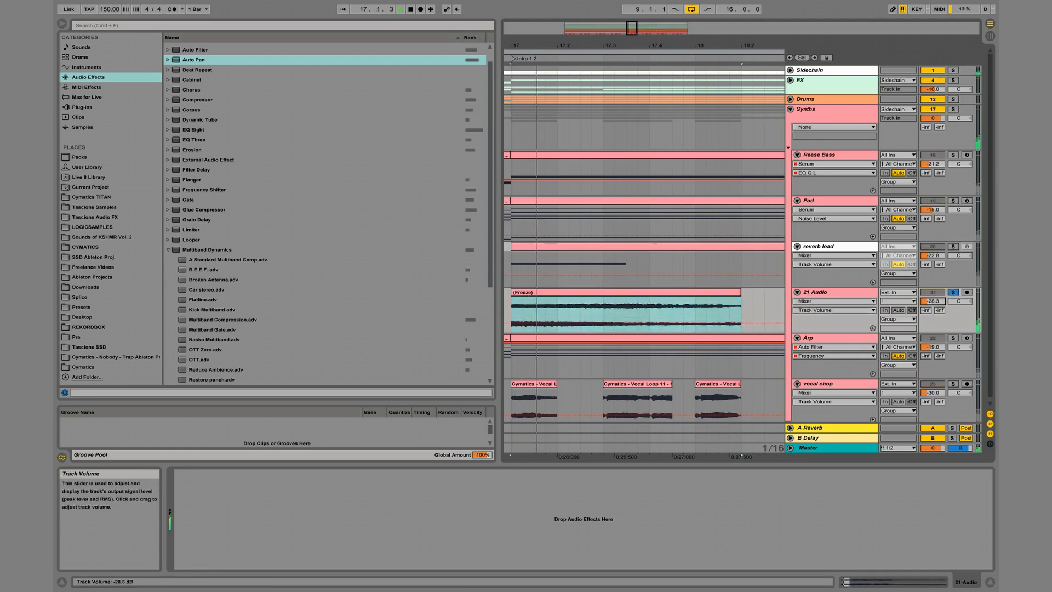
key(space)
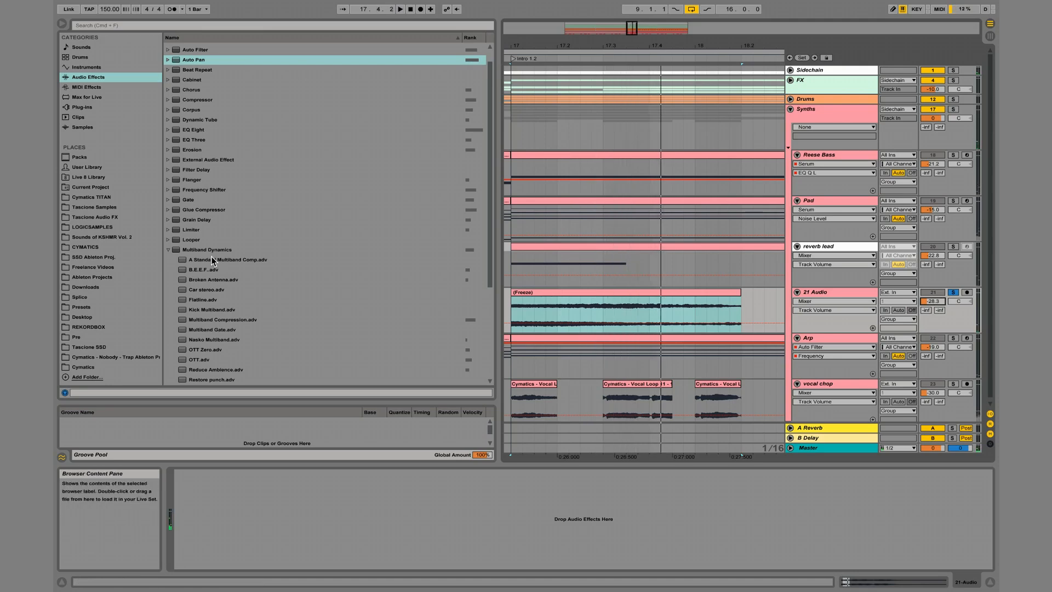
Add Reverb to the new audio track with an 18.0 s decay time and 96% dry/wet.
scroll(211, 257, down, 5)
double_click(196, 309)
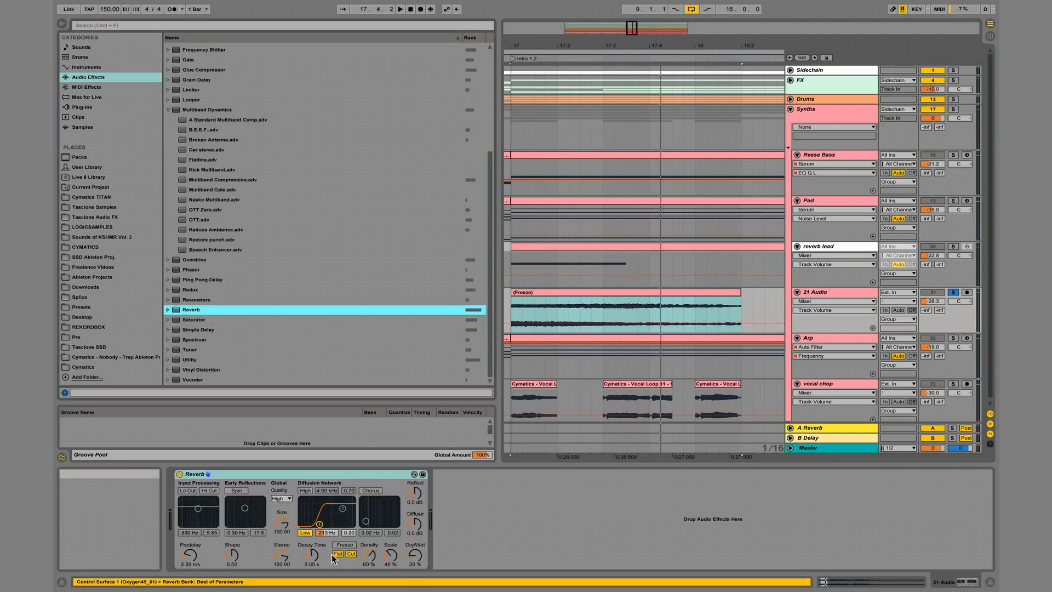
drag(312, 555, 312, 539)
drag(415, 555, 414, 539)
Freeze and flatten the new audio track, and extend its reverb clip to 22.1.1.
right_click(833, 296)
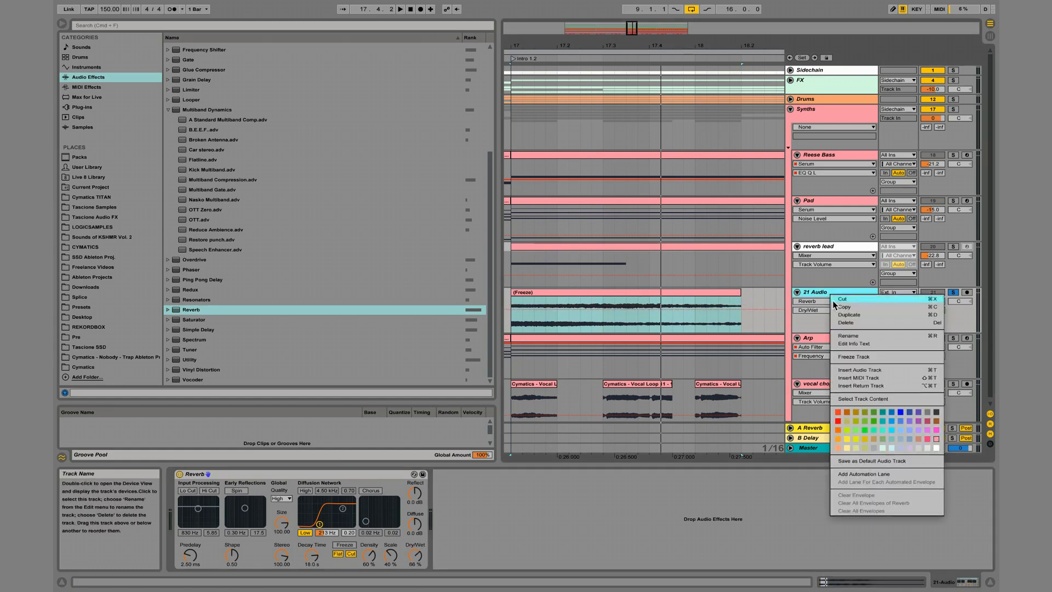
click(857, 357)
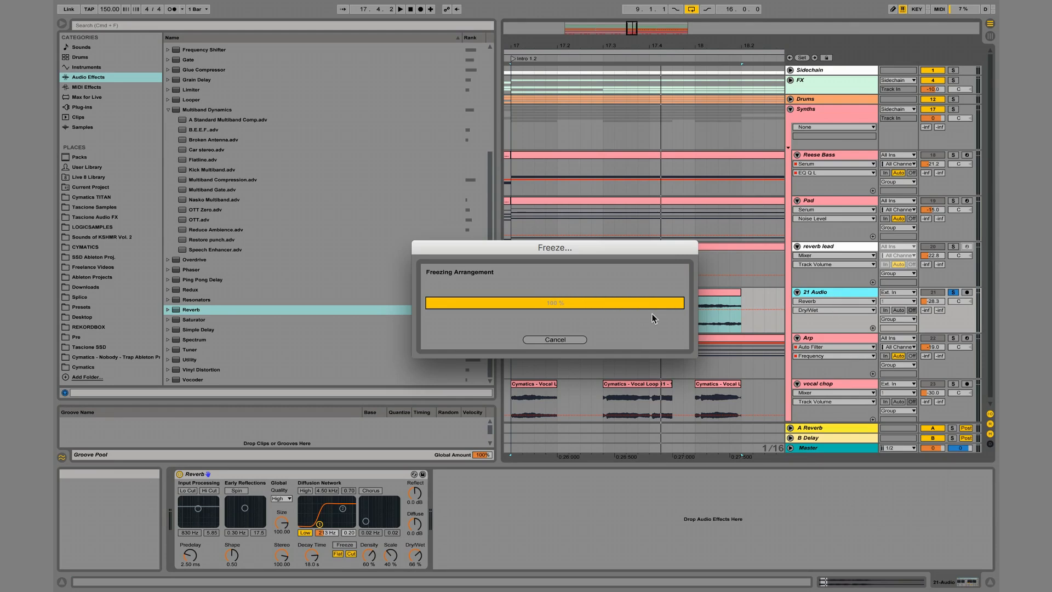
right_click(822, 295)
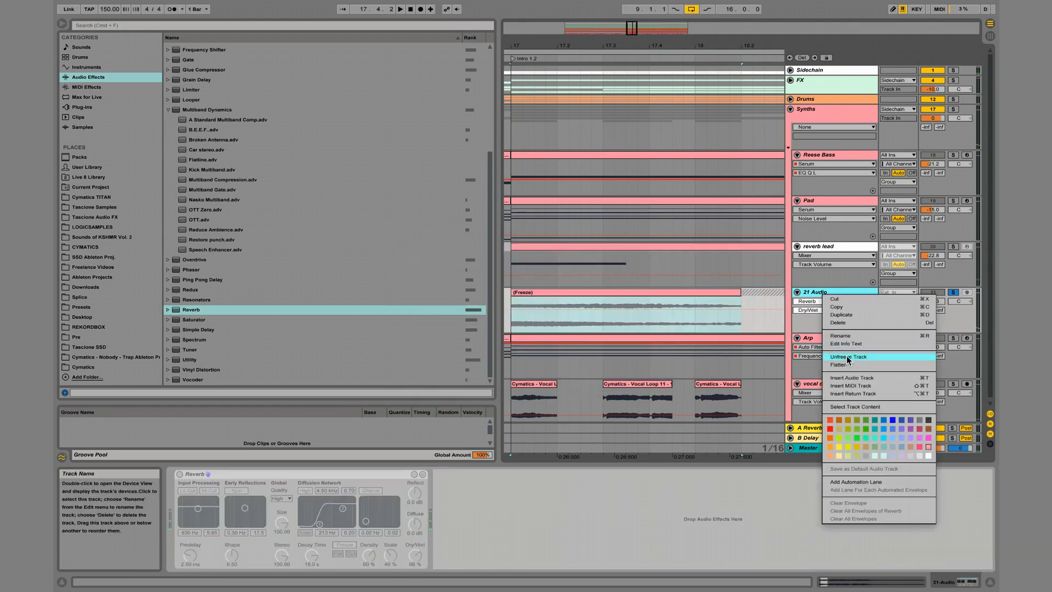
click(849, 365)
drag(679, 47, 679, 16)
drag(687, 292, 784, 291)
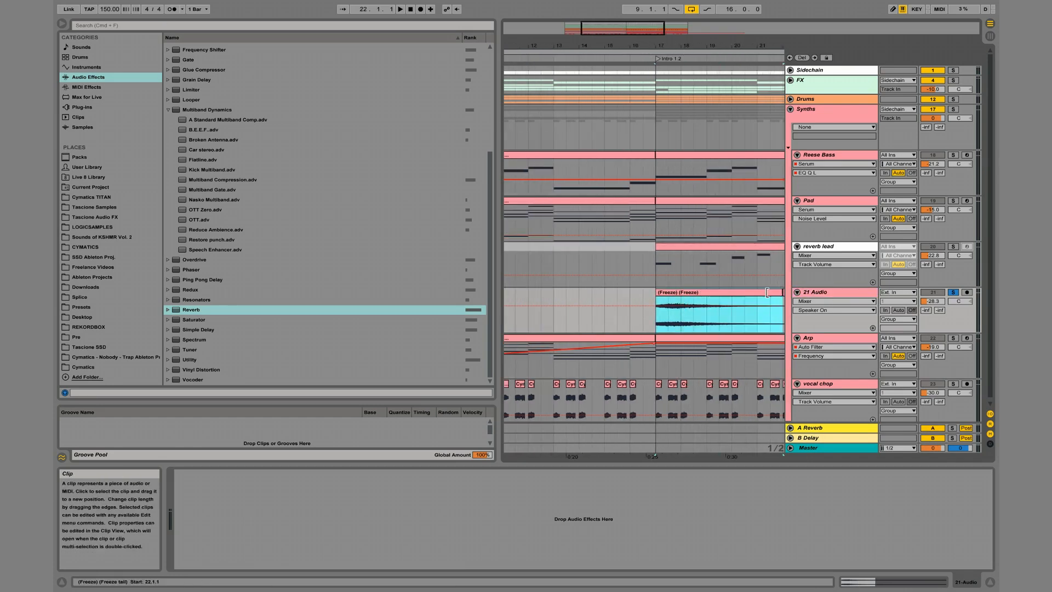
Move the flattened reverb clip to start at 15.1.1 and split it at 17.1.1.
click(661, 293)
drag(661, 293, 610, 292)
click(656, 300)
key(super+e)
Reverse the reverb clip between 15.1.1 and 17.1.1 and add a fade-in across its whole length.
double_click(641, 290)
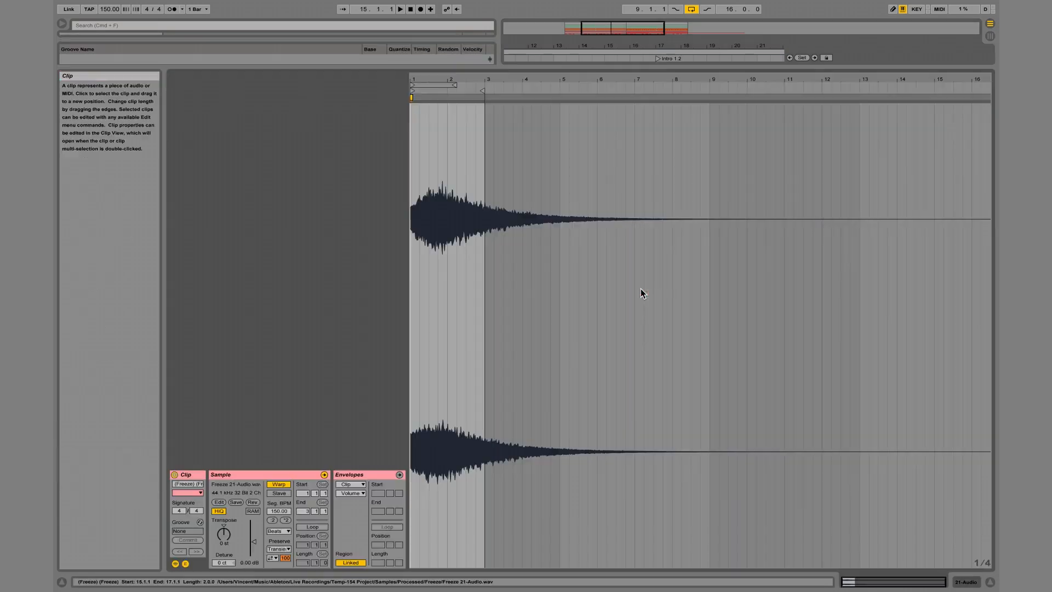
click(252, 502)
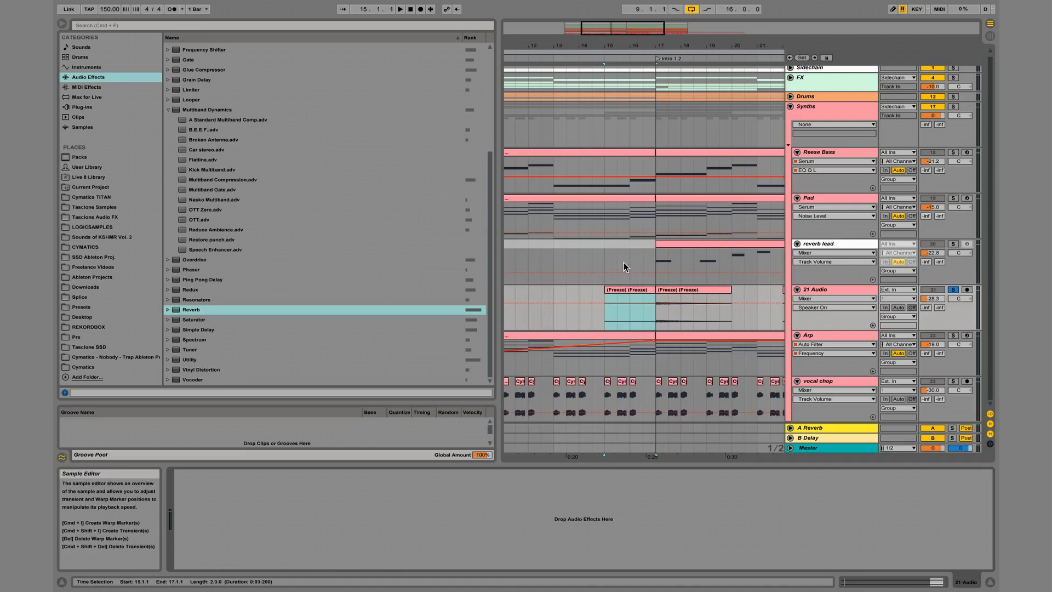
click(630, 289)
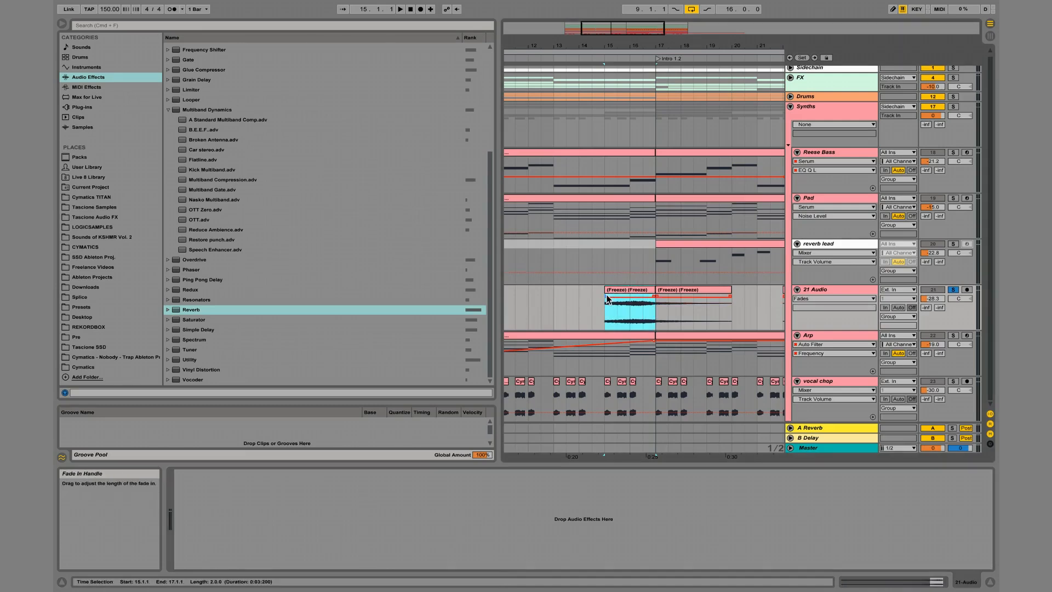
drag(606, 297, 670, 297)
Delete the leftover reverb clip from 17.1.1 to 20.1.1 and play the arrangement from 15.1.1.
click(676, 290)
key(Delete)
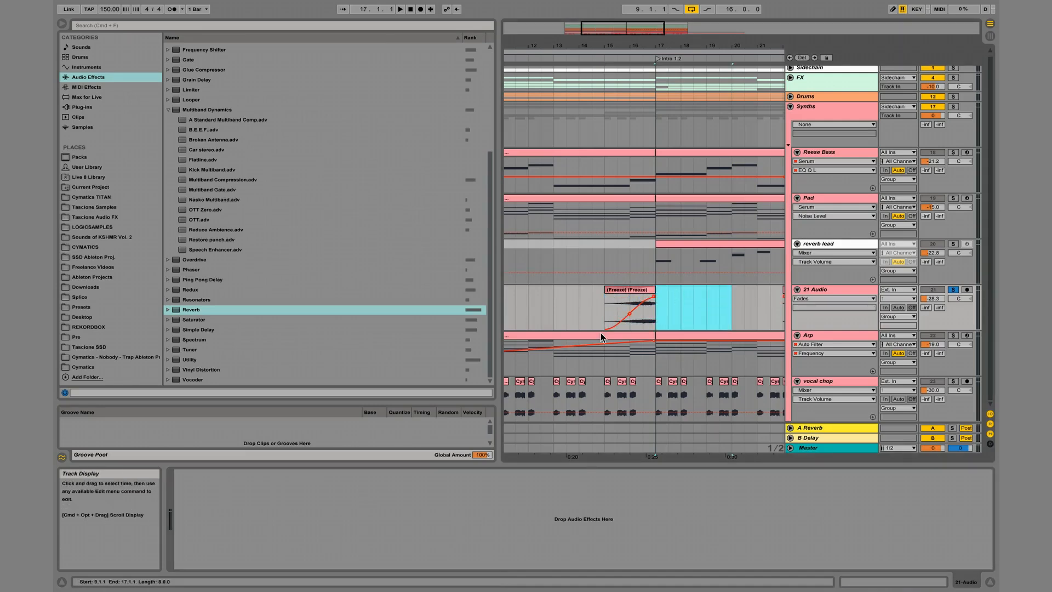
click(605, 301)
key(space)
Unsolo the reversed audio track and set its volume to -20.8 dB during playback.
drag(937, 299, 937, 310)
click(953, 289)
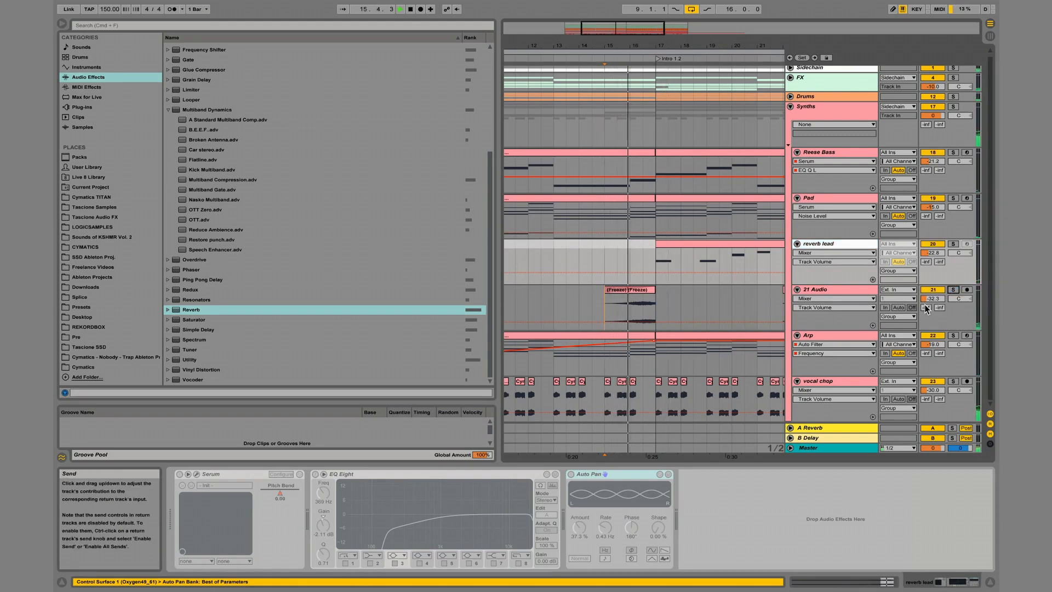
drag(933, 299, 933, 269)
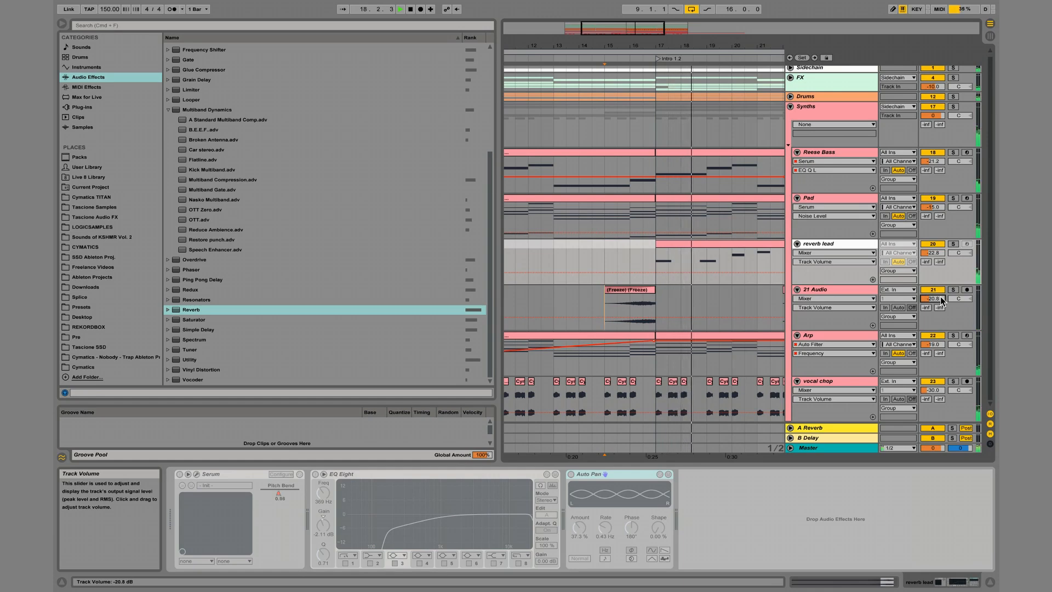
Unfreeze the reverb lead track, reduce its Auto Pan amount to 22.2% and stop playback.
right_click(822, 244)
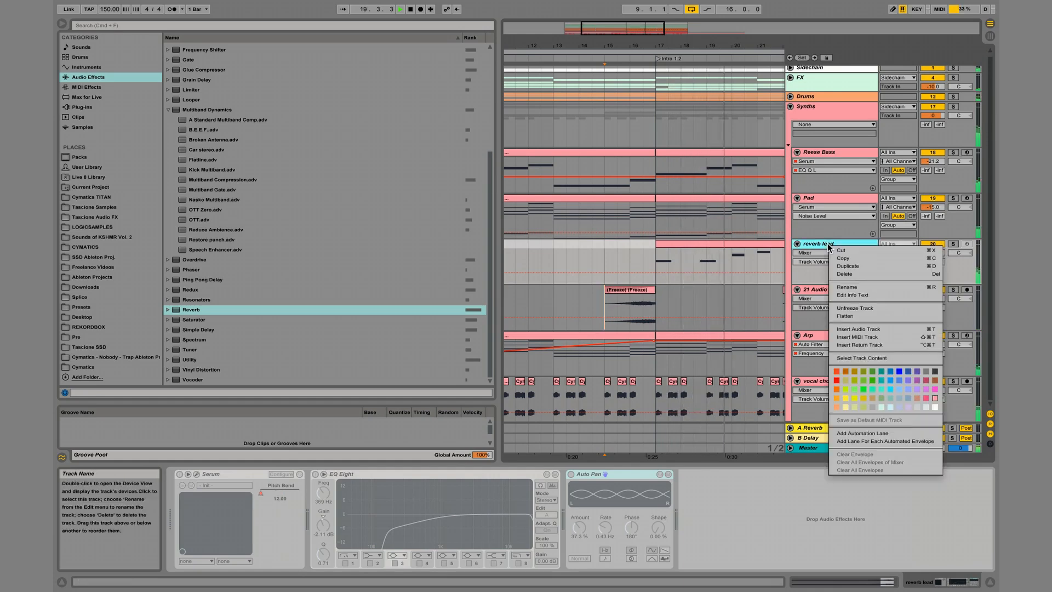
click(864, 308)
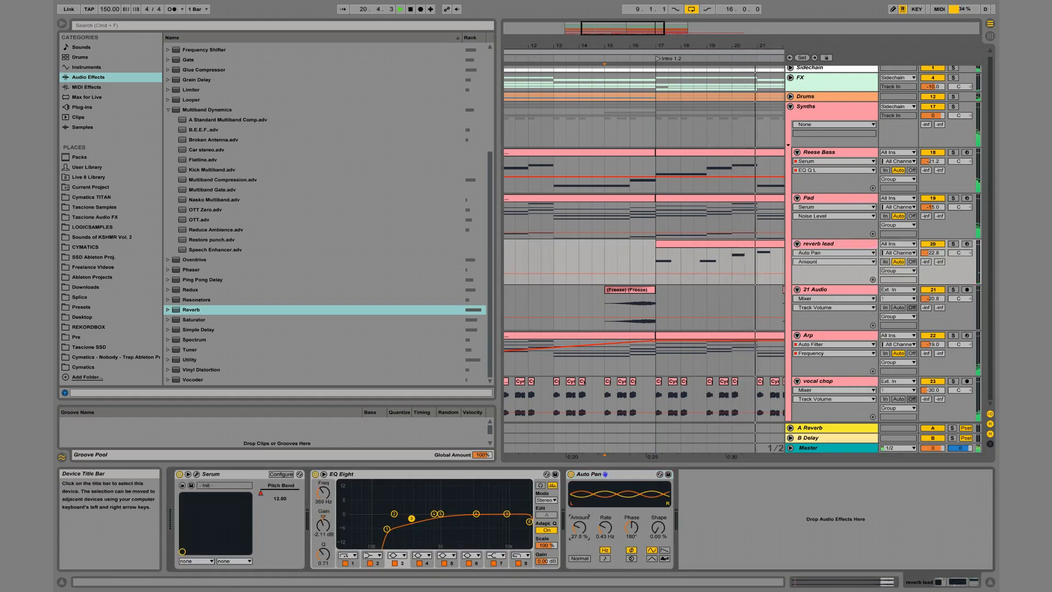
drag(578, 525, 577, 531)
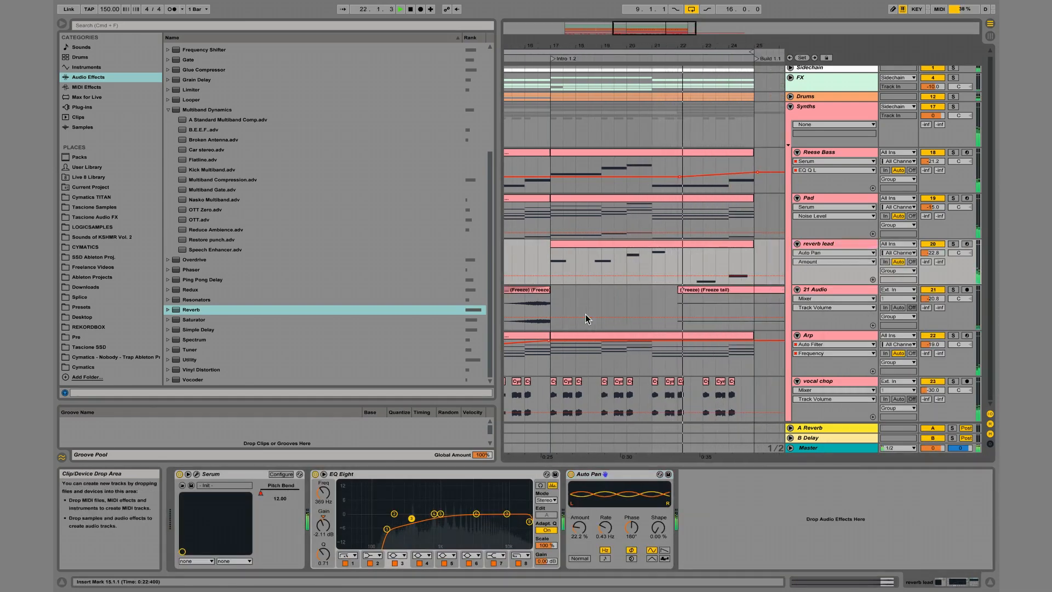
mouse_move(535, 291)
mouse_down()
mouse_move(559, 299)
mouse_move(538, 292)
mouse_up()
key(space)
drag(592, 44, 594, 46)
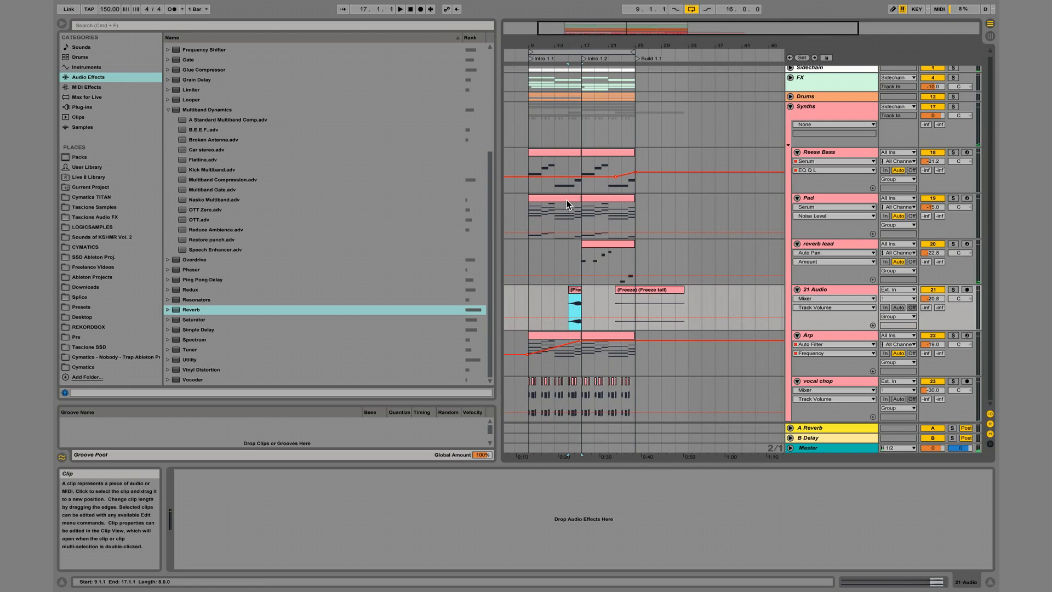
Start saving the Live Set and choose the Cymatics folder on the external SSD as the location.
key(super+s)
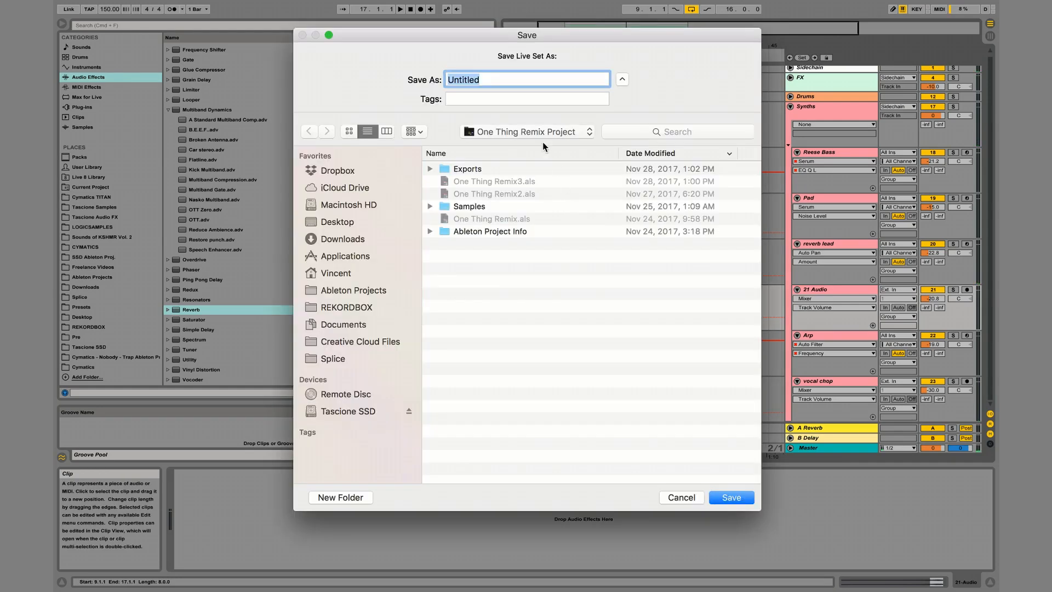
click(541, 134)
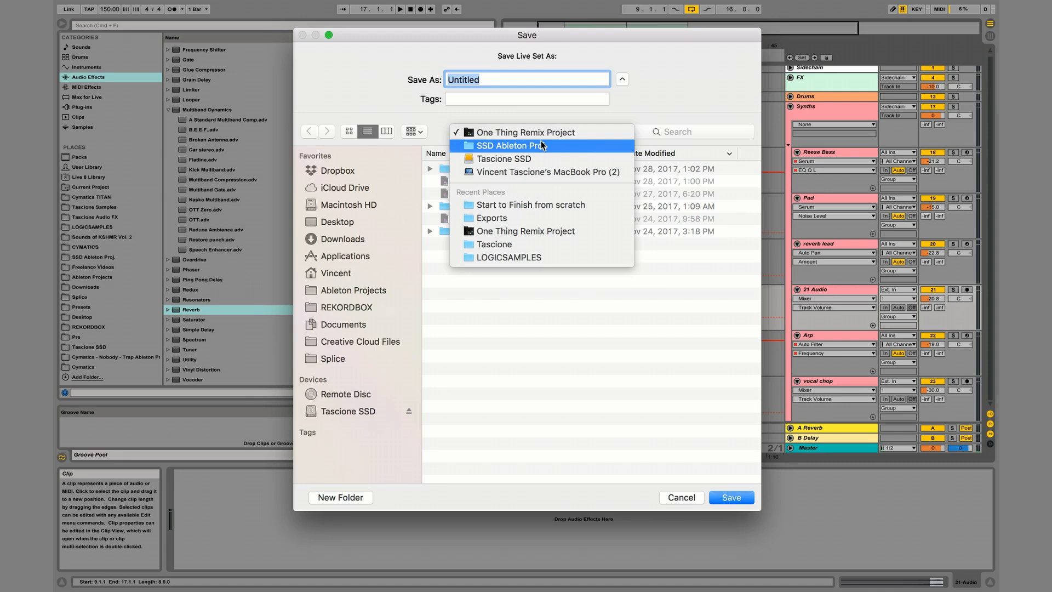
click(374, 269)
click(340, 411)
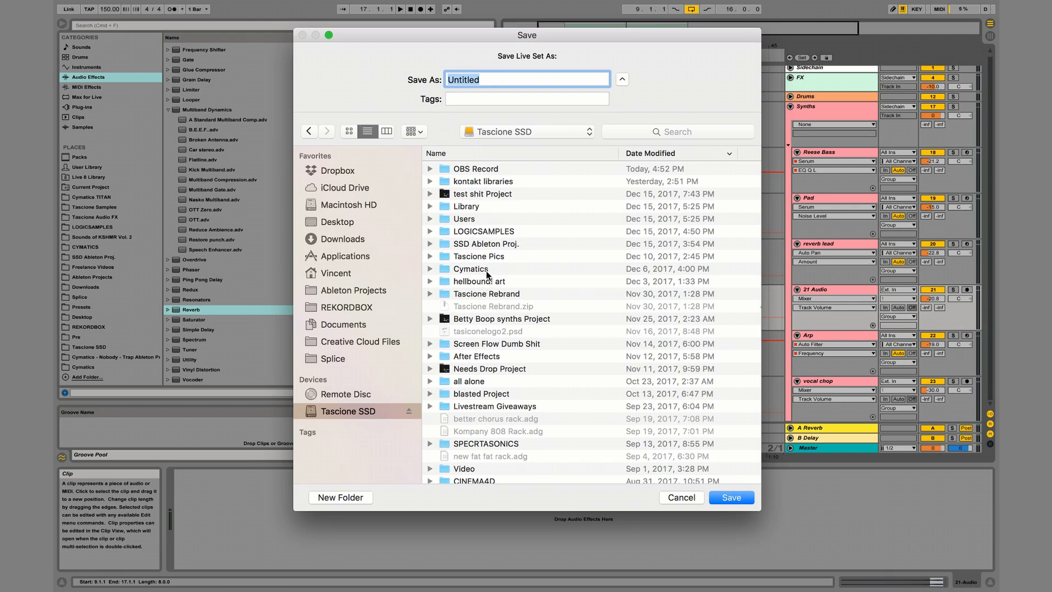
double_click(472, 268)
Create a new folder named "Start To Finish" inside the Cymatics folder.
key(shift+super+n)
text(Start To Fini)
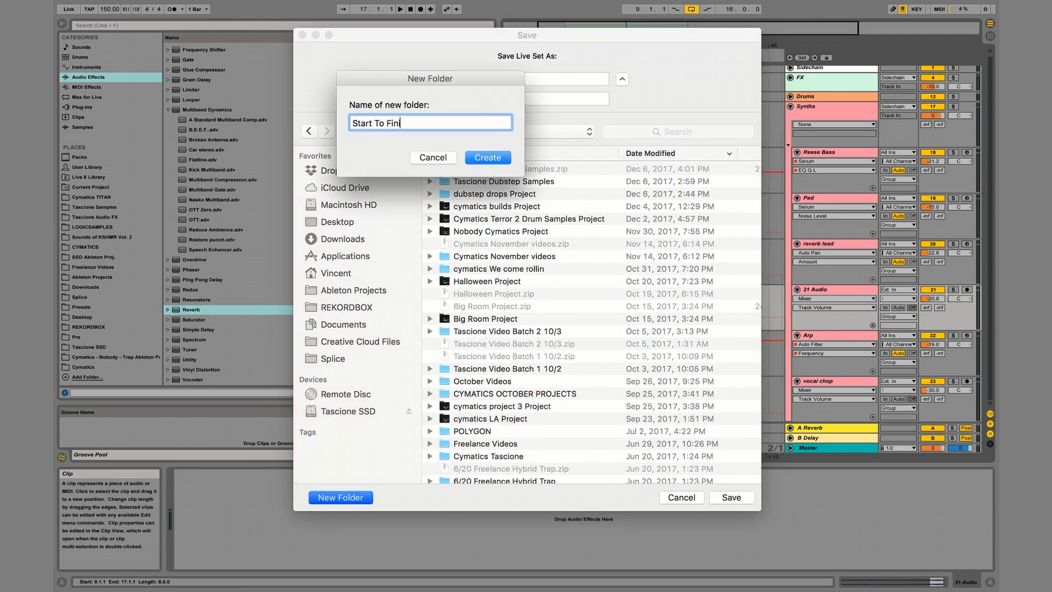
text(sh)
key(Return)
Name the Live Set "stf scratch" and save it in the new folder.
click(498, 83)
text(stf scratch)
key(Return)
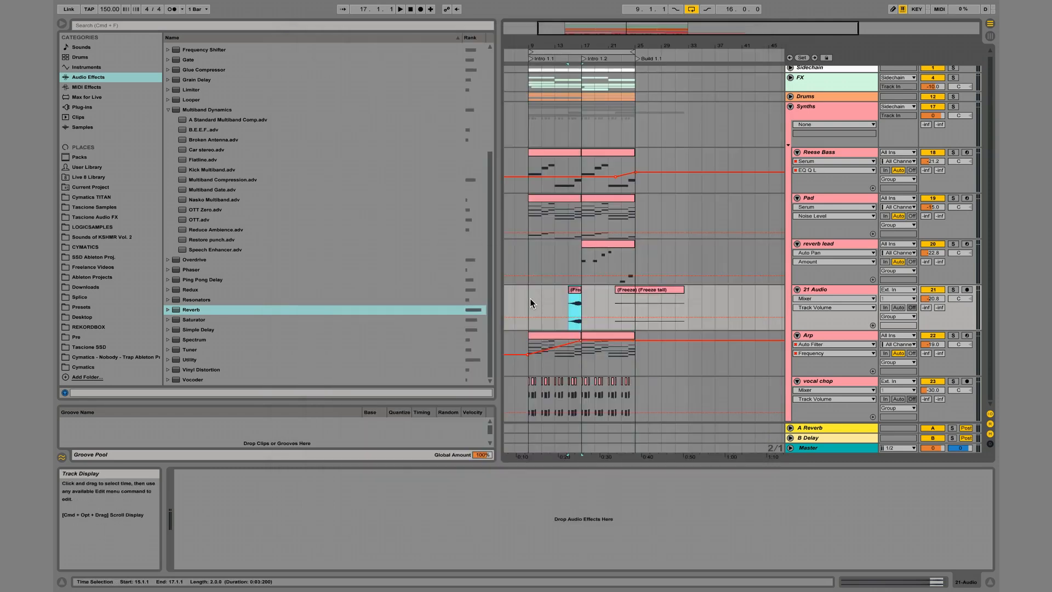
While playing from 9.1.1, rename the 21 Audio track as "reverse" and delete its leftover freeze-tail clip.
click(526, 298)
key(space)
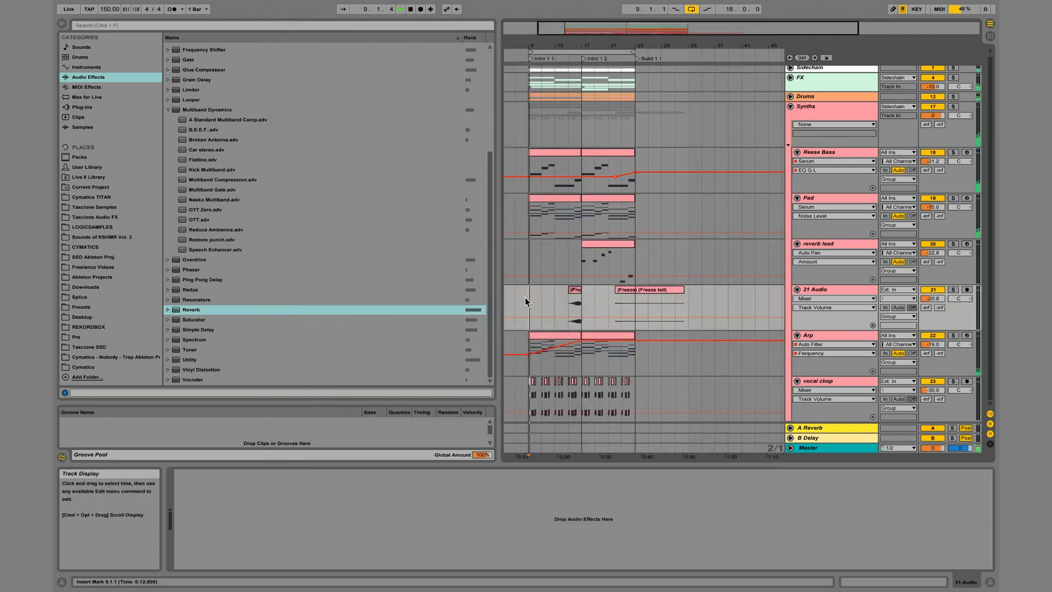
click(822, 288)
key(super+r)
text(reverse)
key(Return)
click(669, 284)
key(Delete)
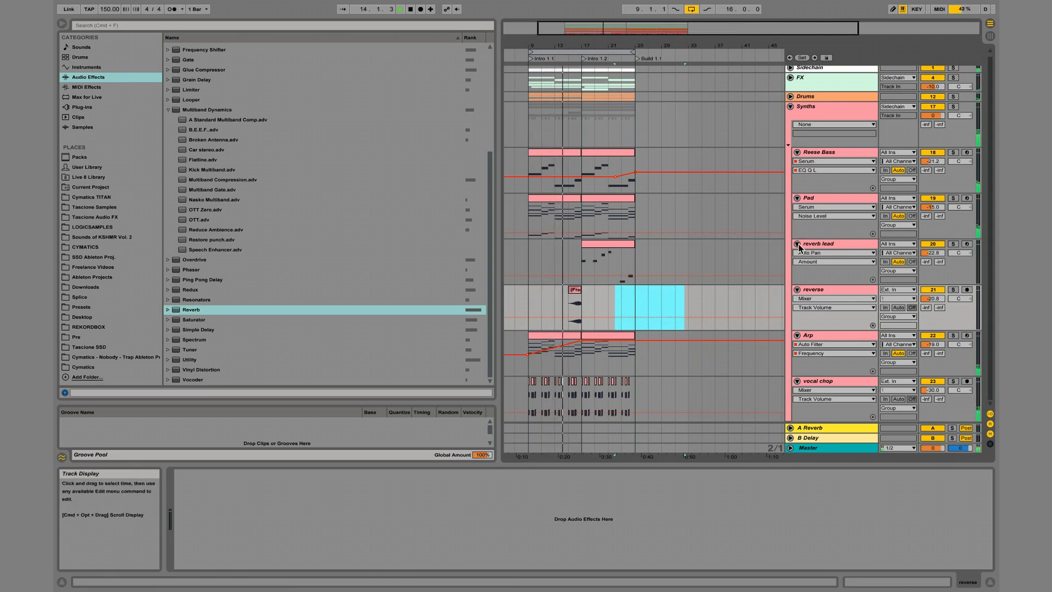
Lower the starting point of the Arp track's Auto Filter frequency automation at 9.1.1.
click(819, 337)
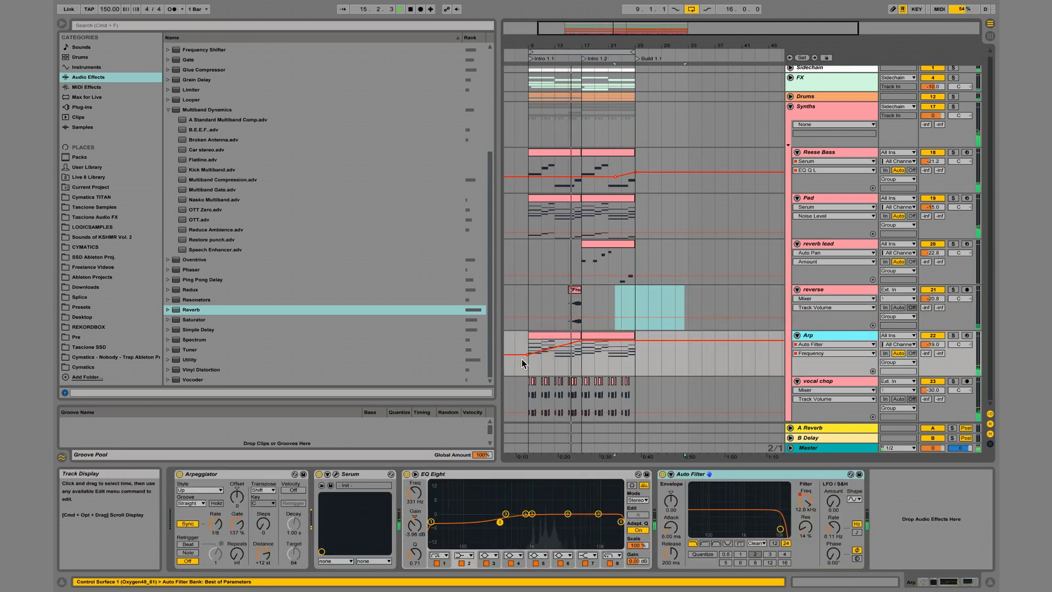
drag(527, 355, 528, 361)
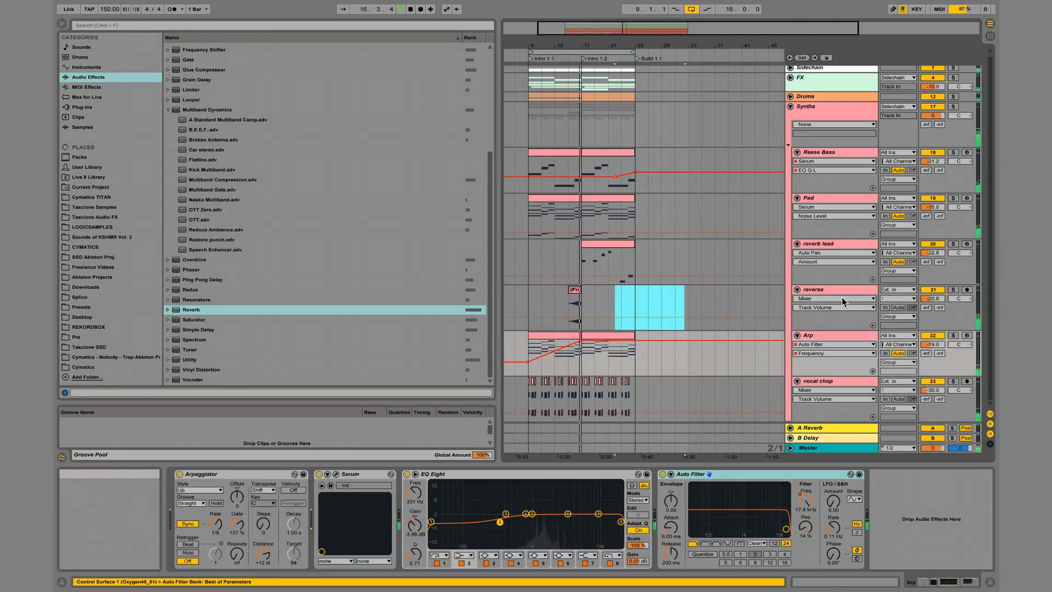
Lower the reverse track's volume to -27.3 dB and the reverb lead track's volume to -26.8 dB.
drag(932, 296, 933, 301)
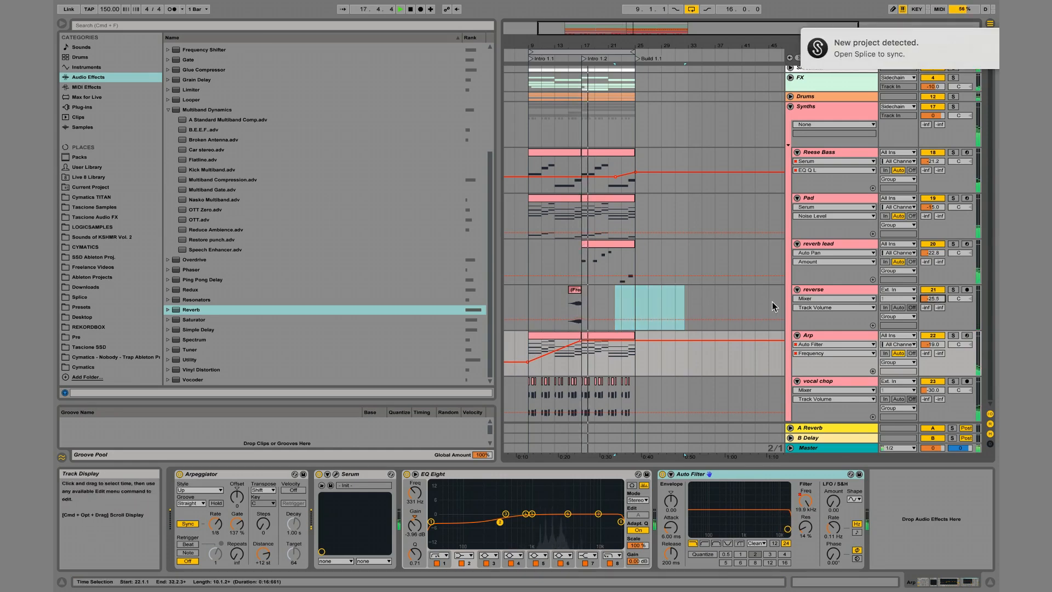
drag(933, 298, 933, 299)
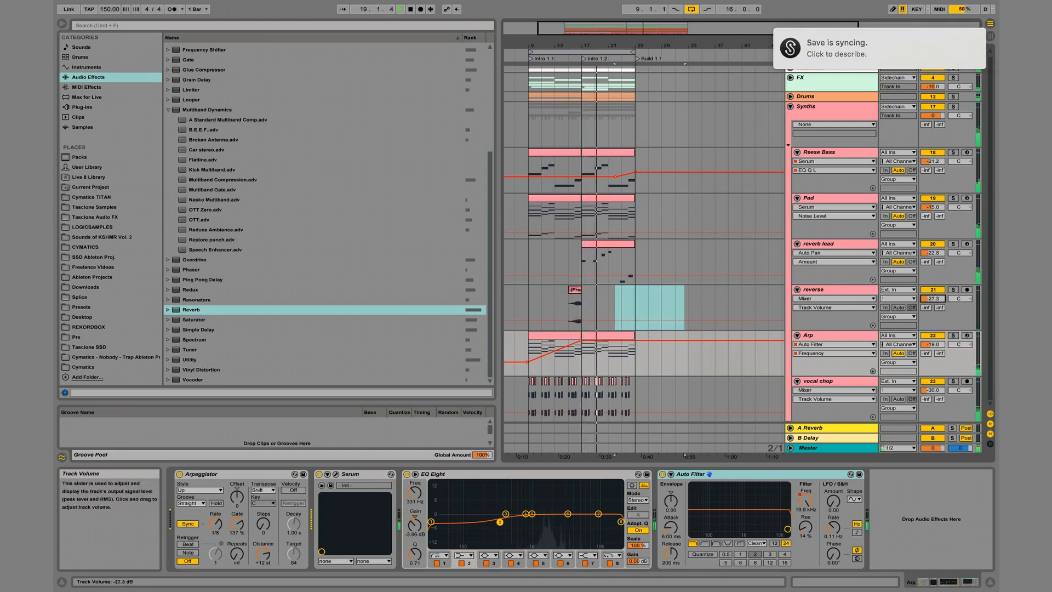
click(933, 253)
drag(936, 257, 936, 257)
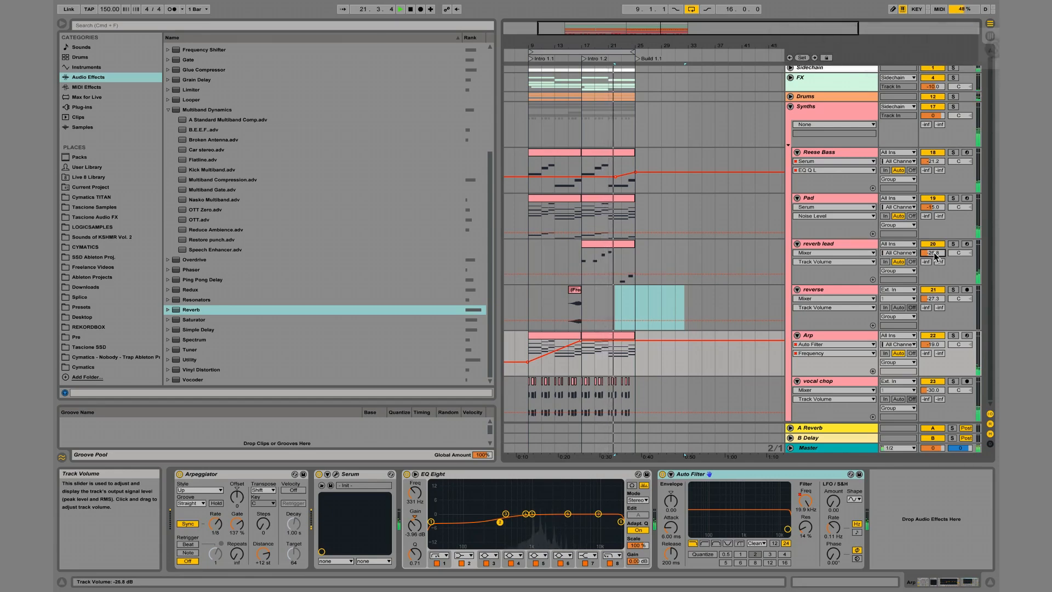